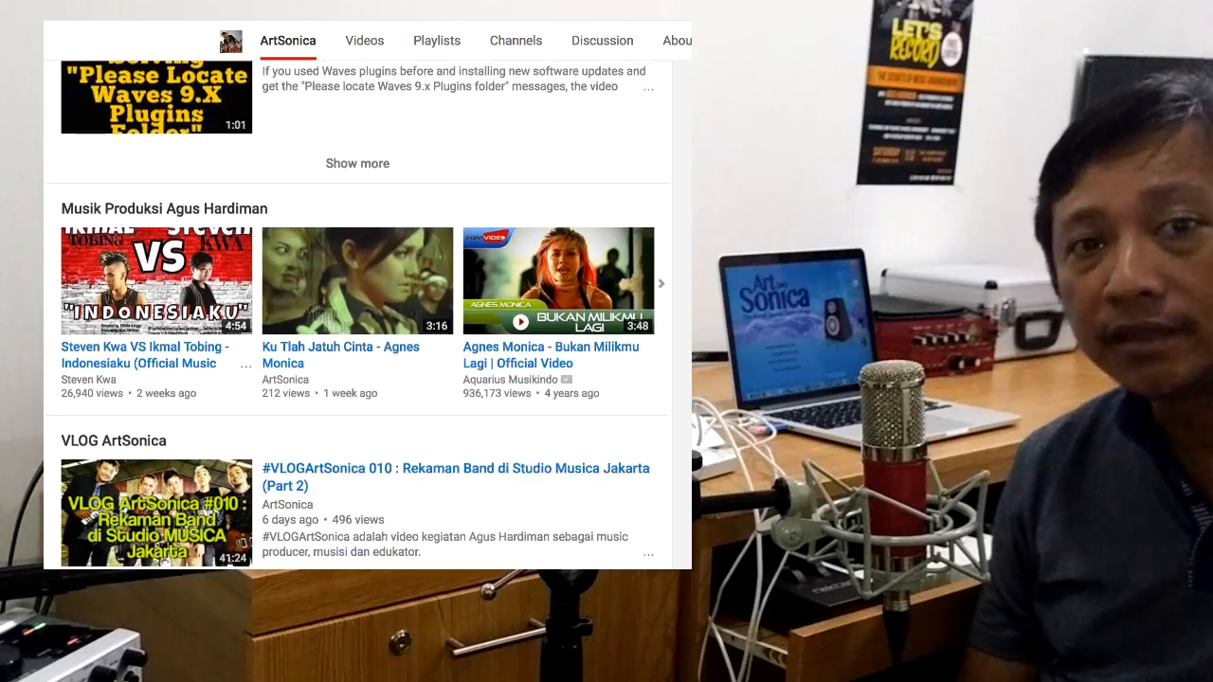
pyautogui.scroll(-2, 366, 313)
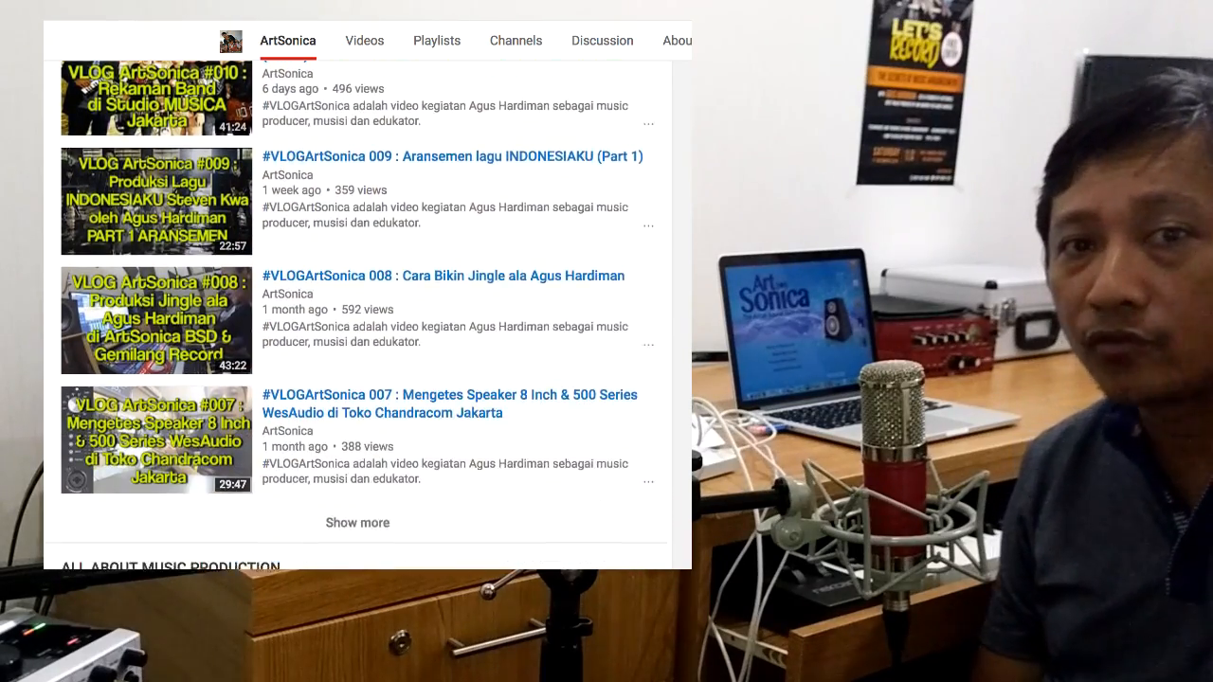
pyautogui.scroll(-5, 367, 313)
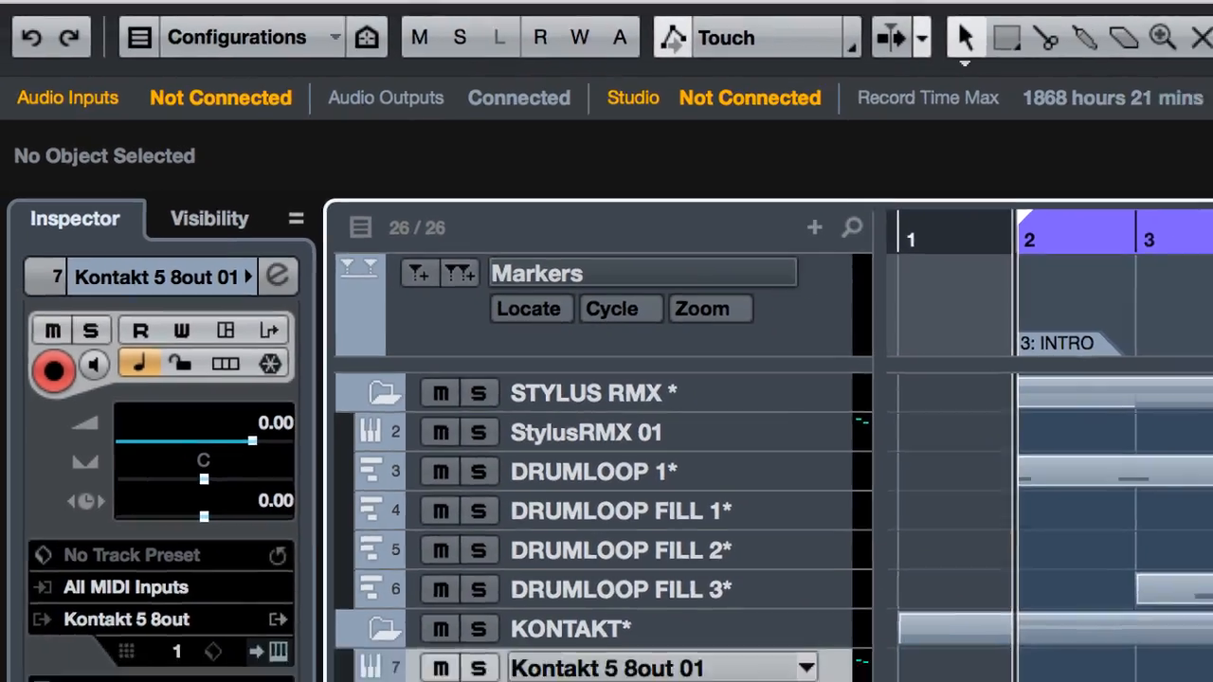
# Hide the left zone of the project window and show it again.
pyautogui.click(1123, 19)
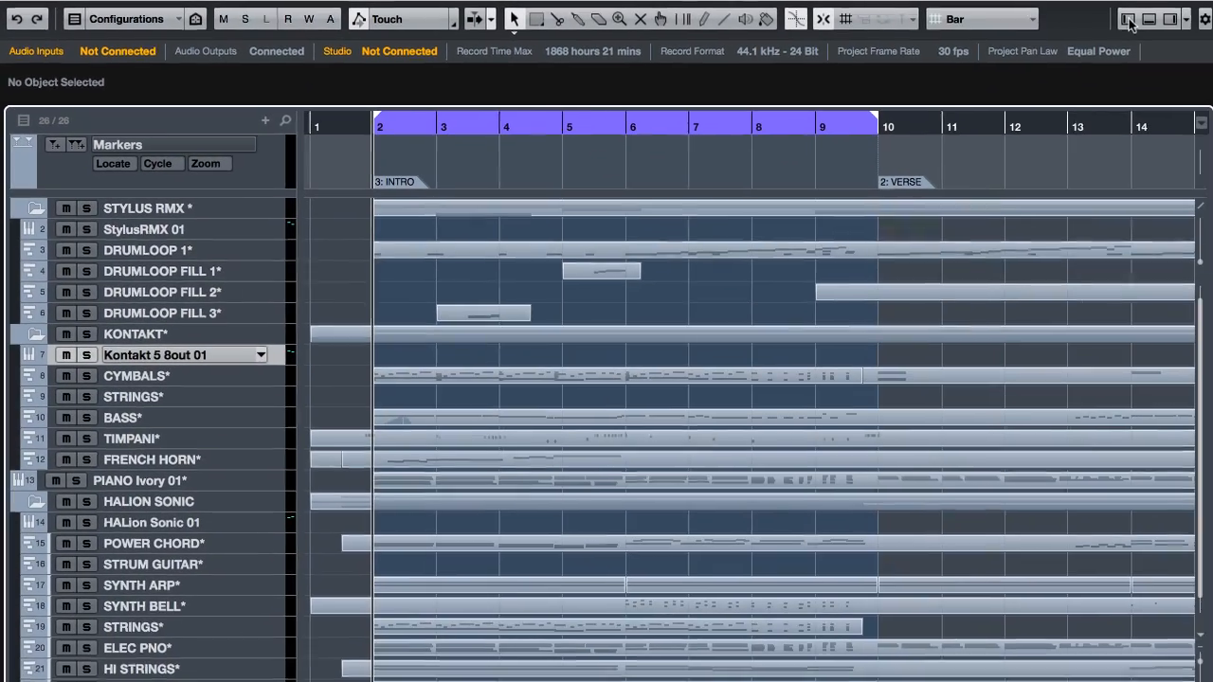
pyautogui.click(1122, 19)
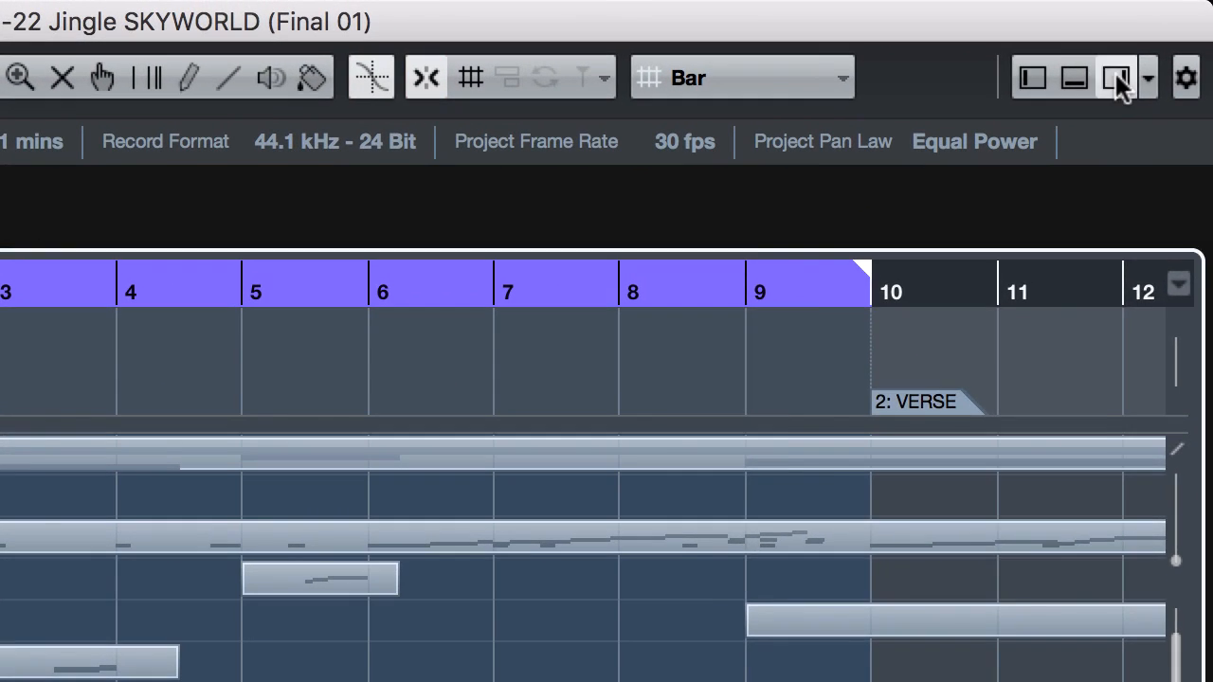
# Show the right zone, view its MediaBay and return to the VST Instruments rack.
pyautogui.click(1161, 22)
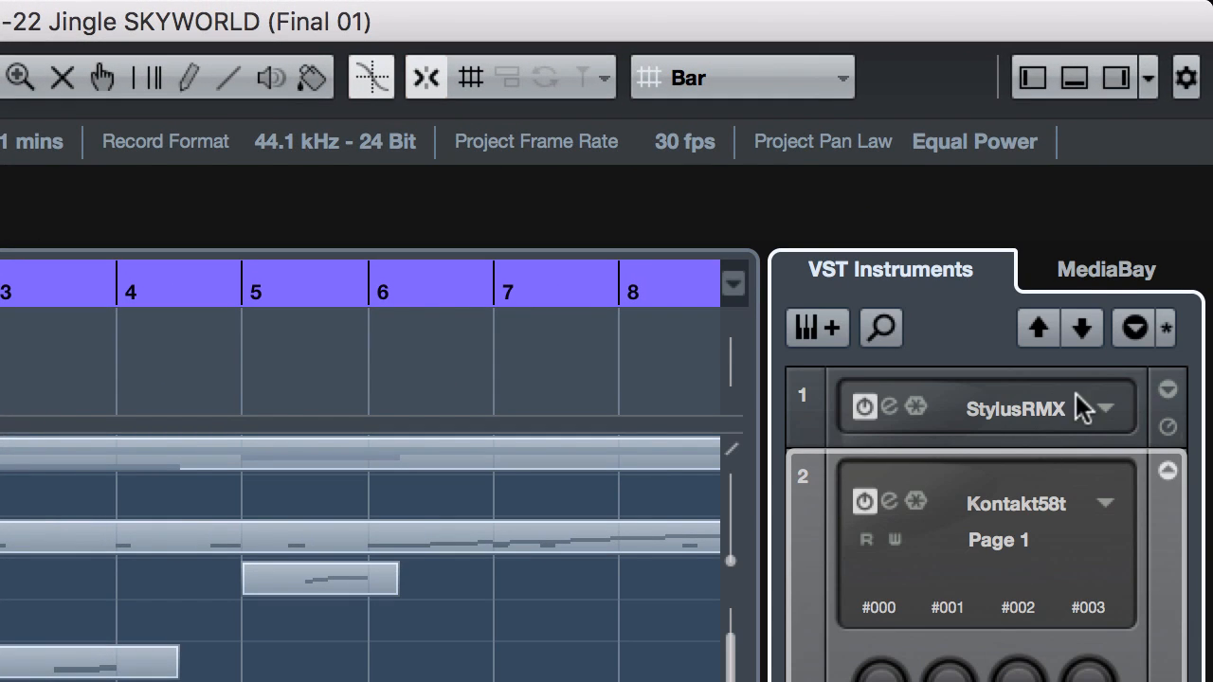
pyautogui.click(1107, 275)
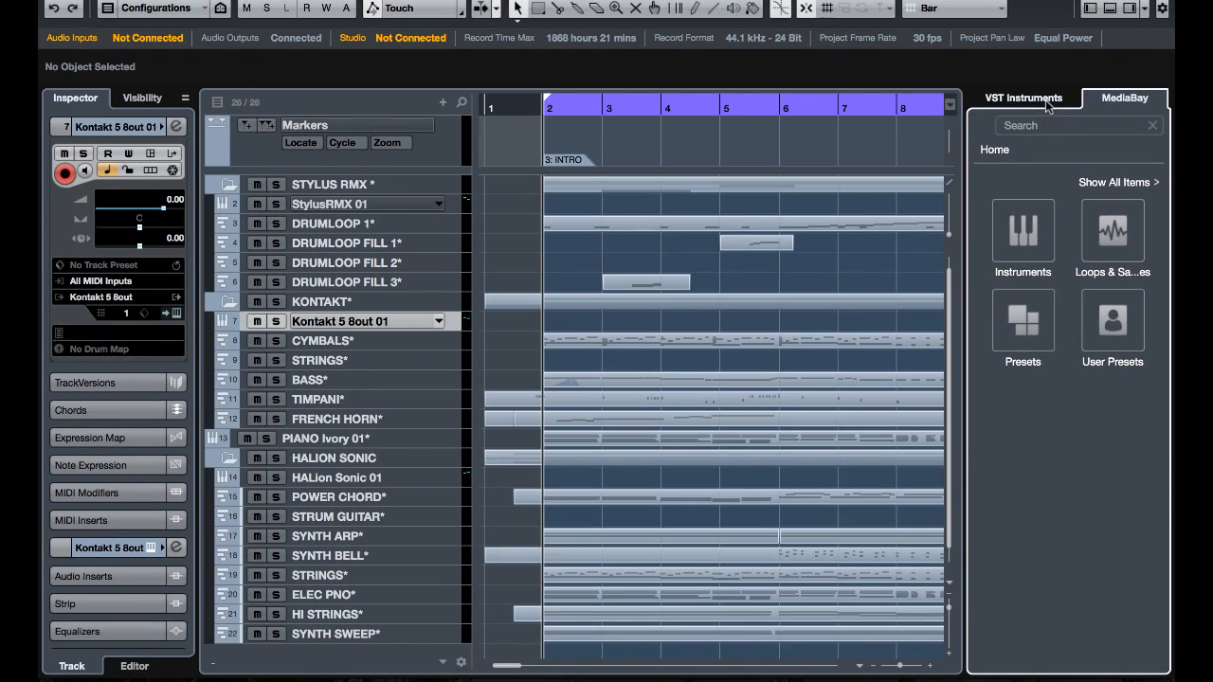
pyautogui.click(933, 272)
# Show the lower zone and display the PIANO Ivory 01 part in its editor.
pyautogui.click(1110, 9)
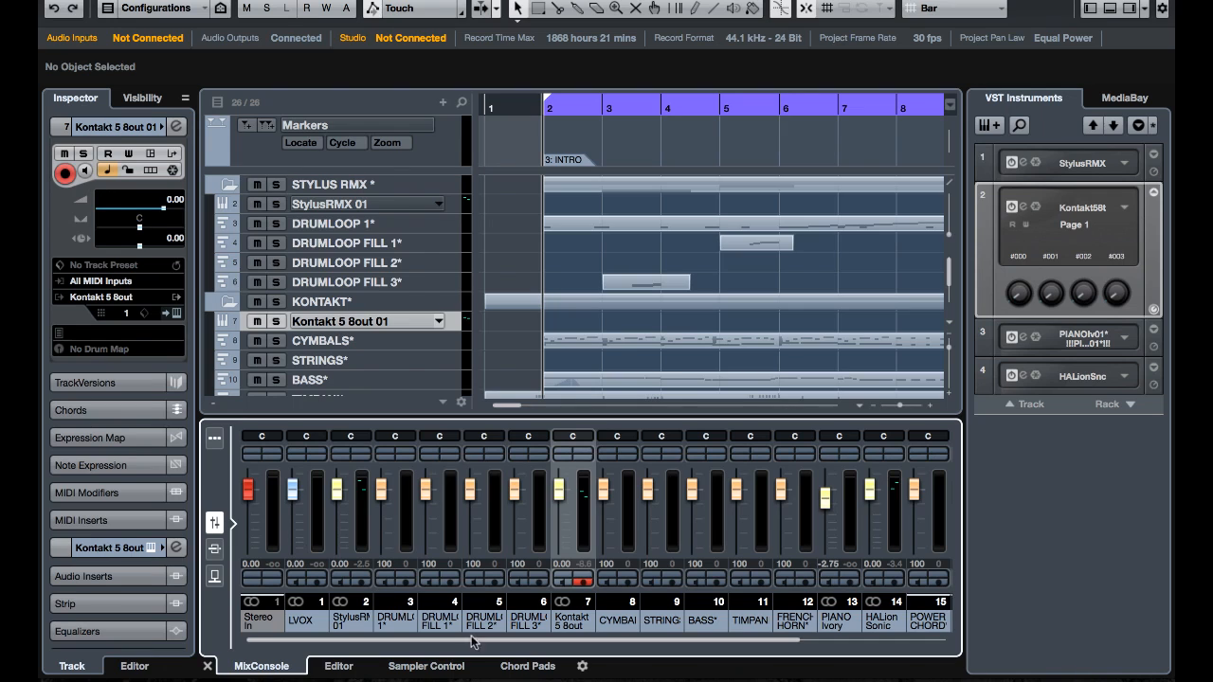
pyautogui.click(339, 667)
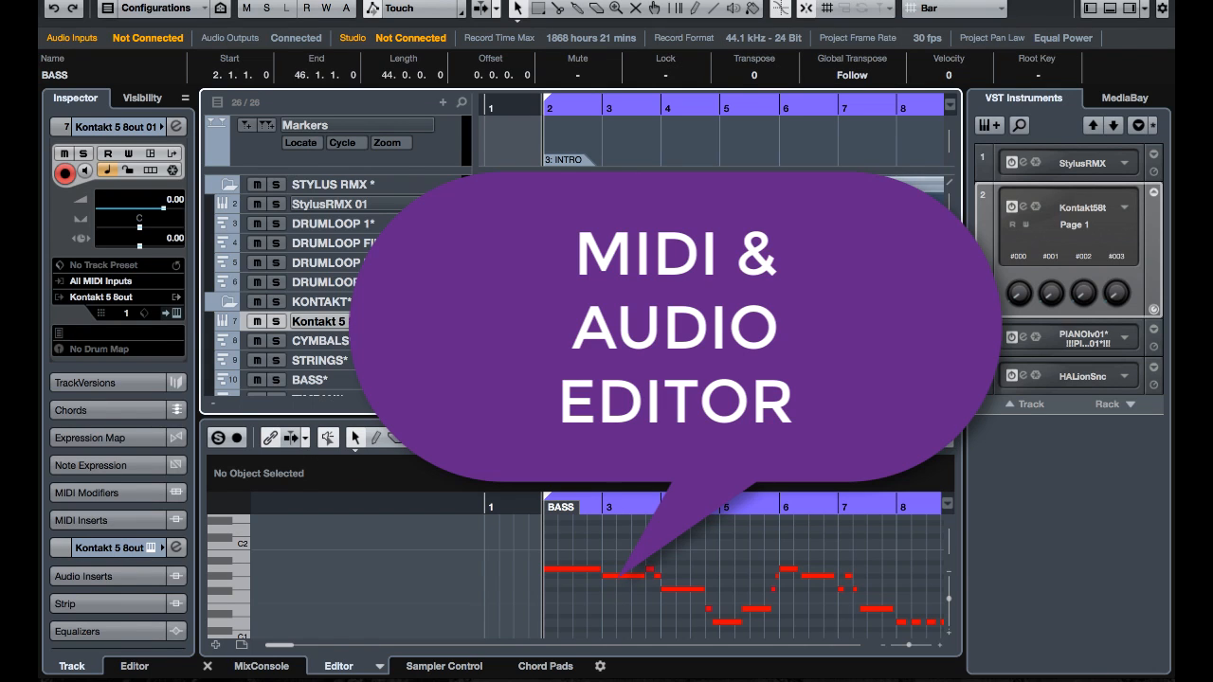
pyautogui.scroll(-5, 626, 313)
pyautogui.click(603, 268)
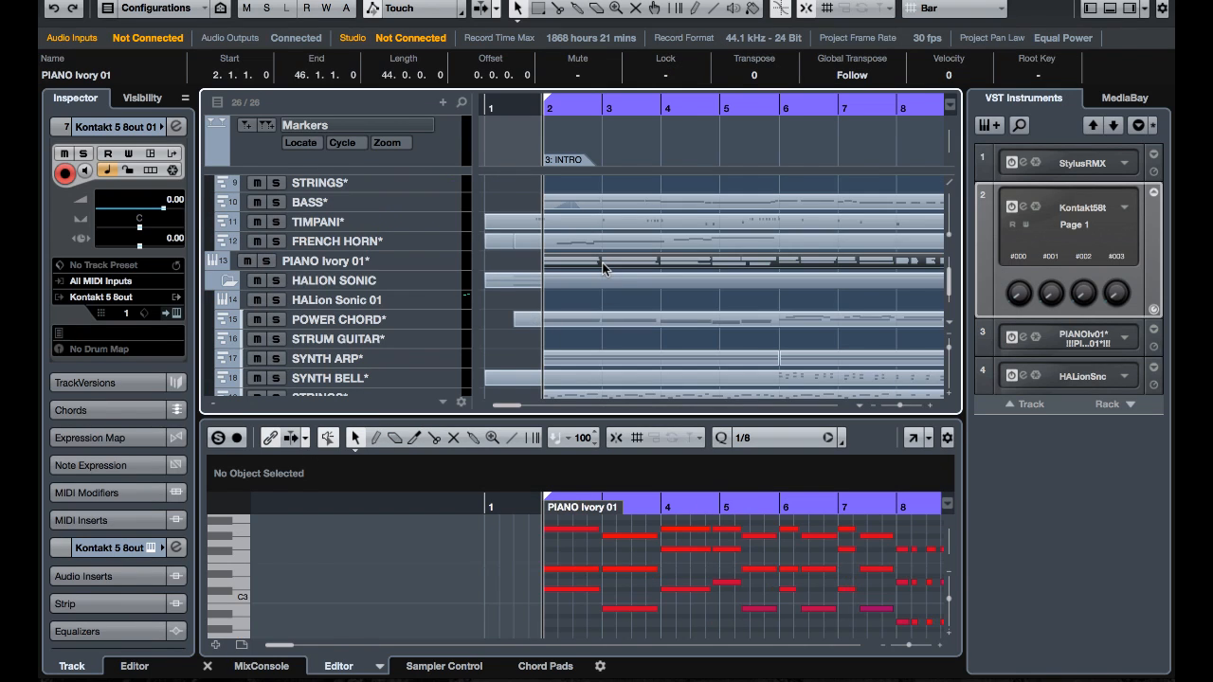
# View the Sampler Control and the Chord Pads in the lower zone.
pyautogui.click(438, 666)
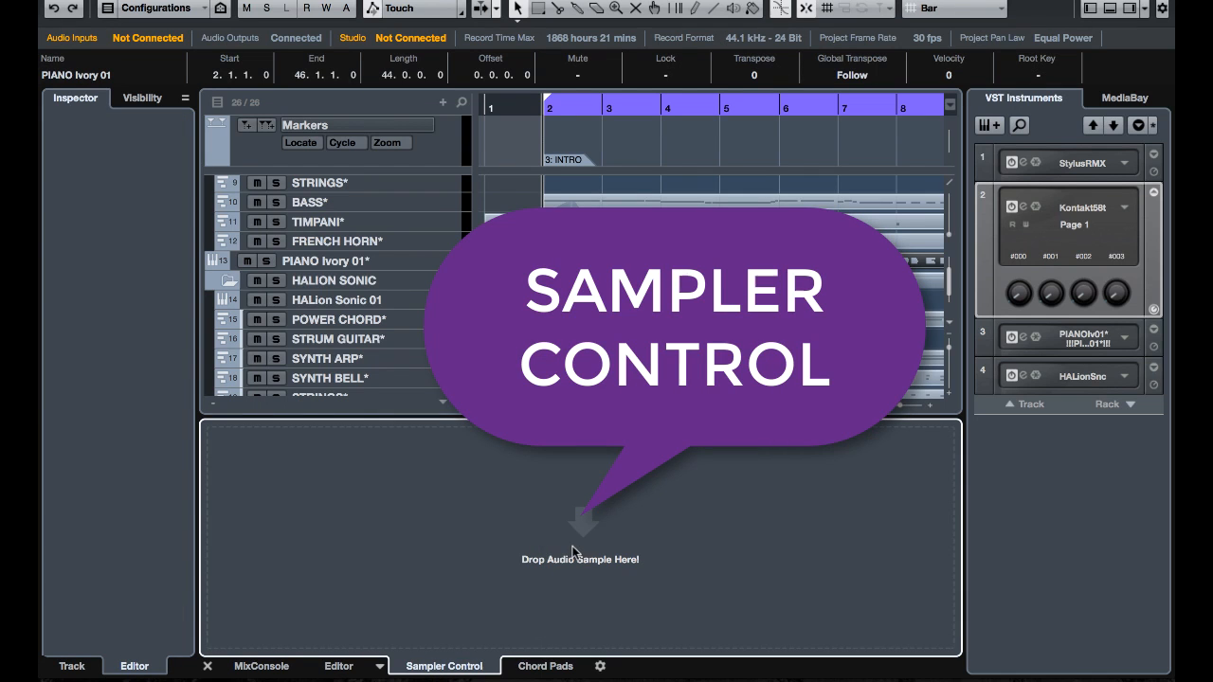
pyautogui.click(545, 666)
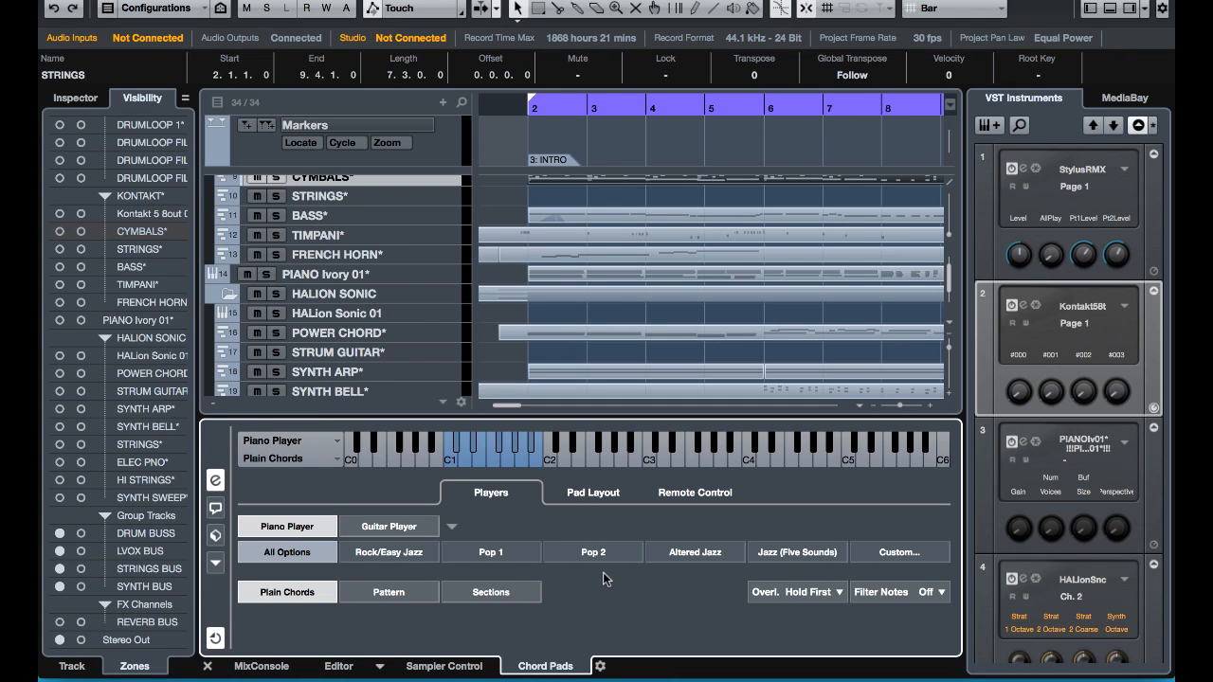
# Display the floating transport panel and close it again.
pyautogui.press('F2')
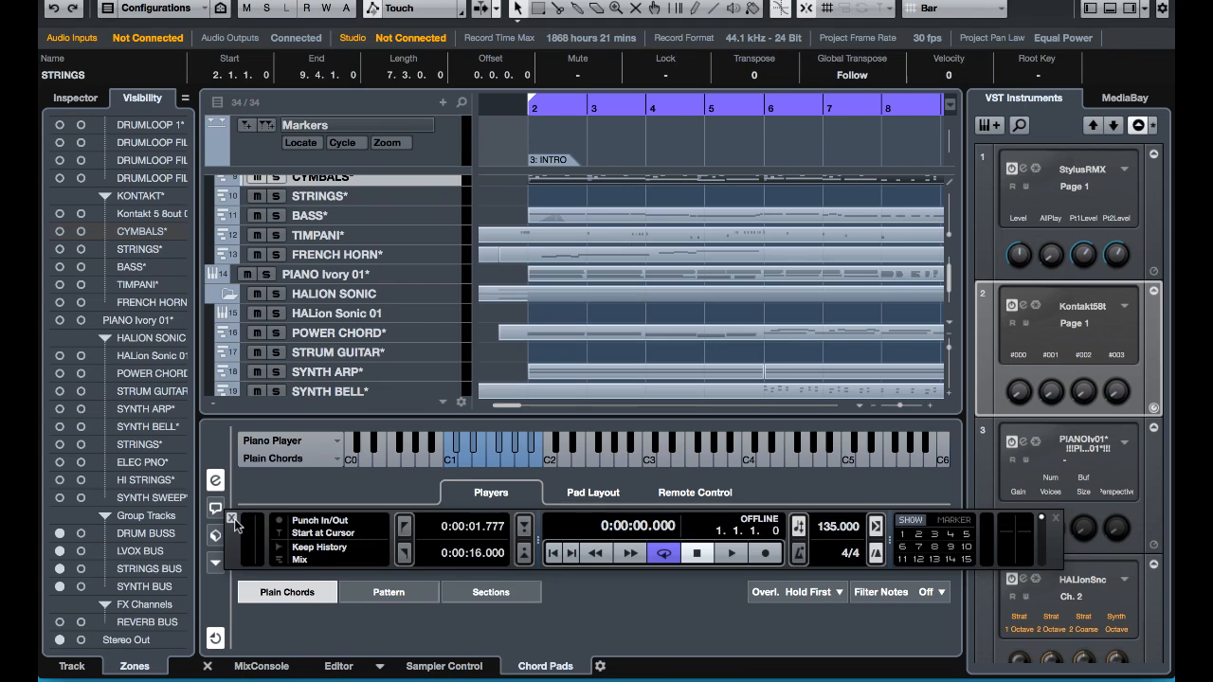
pyautogui.press('F2')
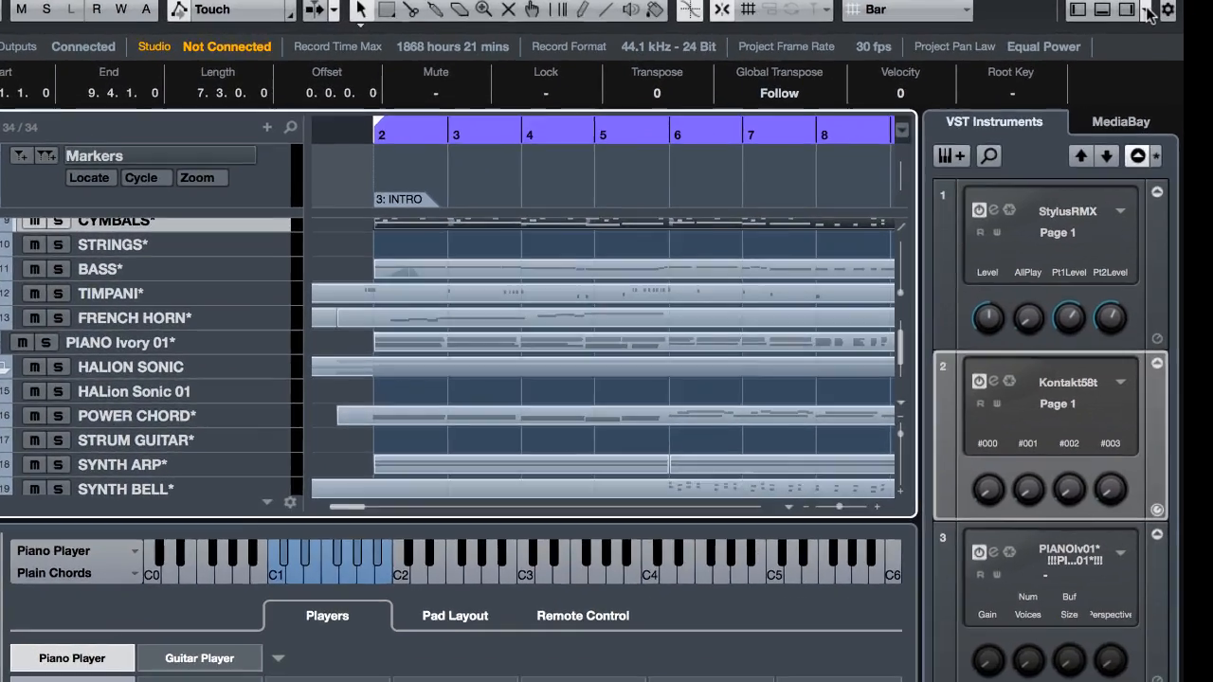
# Enable the Transport bar in the project window layout settings.
pyautogui.click(1145, 9)
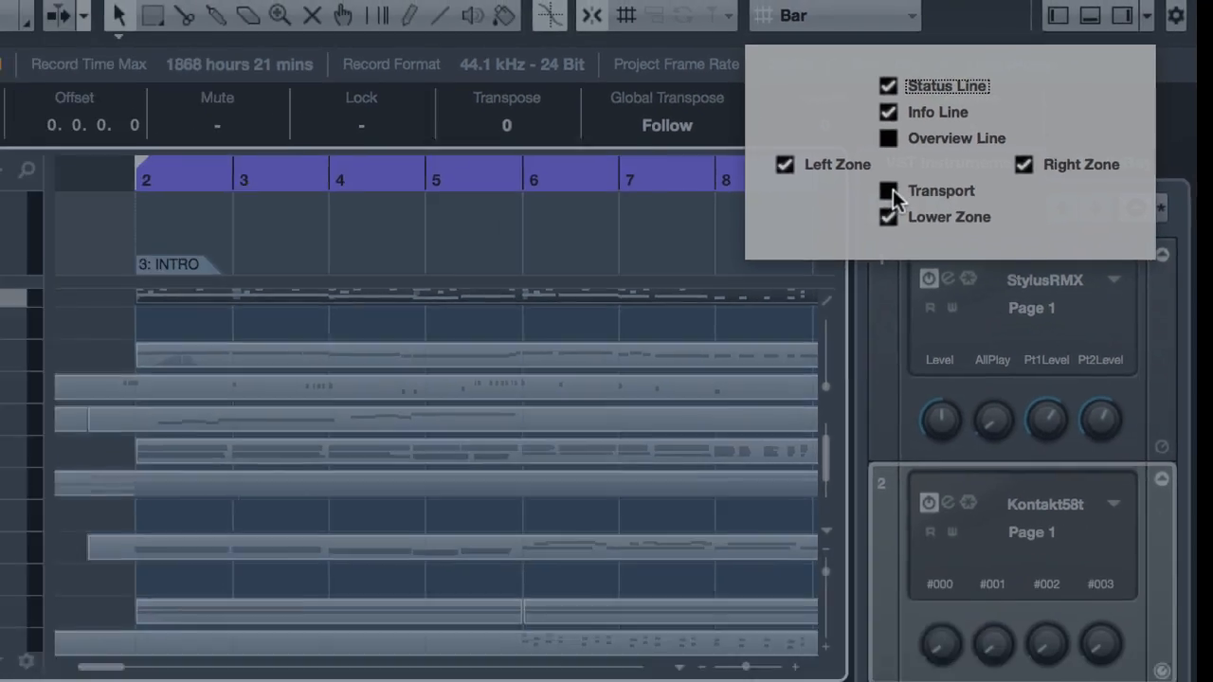
pyautogui.click(882, 242)
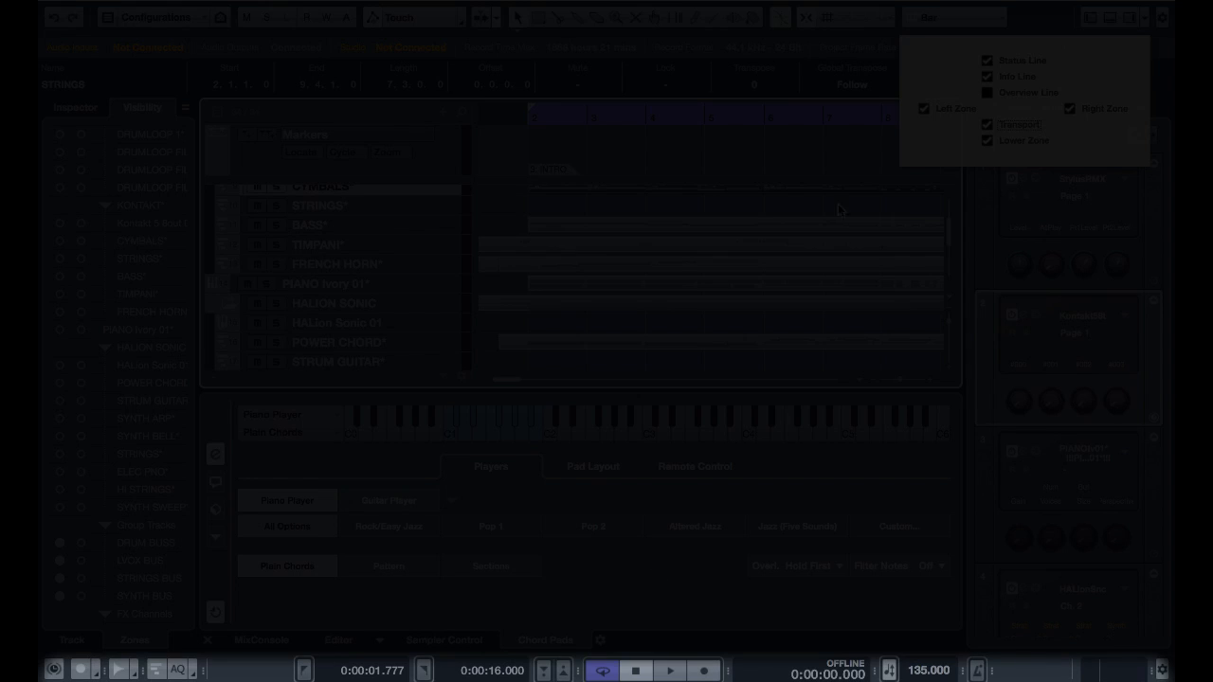
pyautogui.click(838, 205)
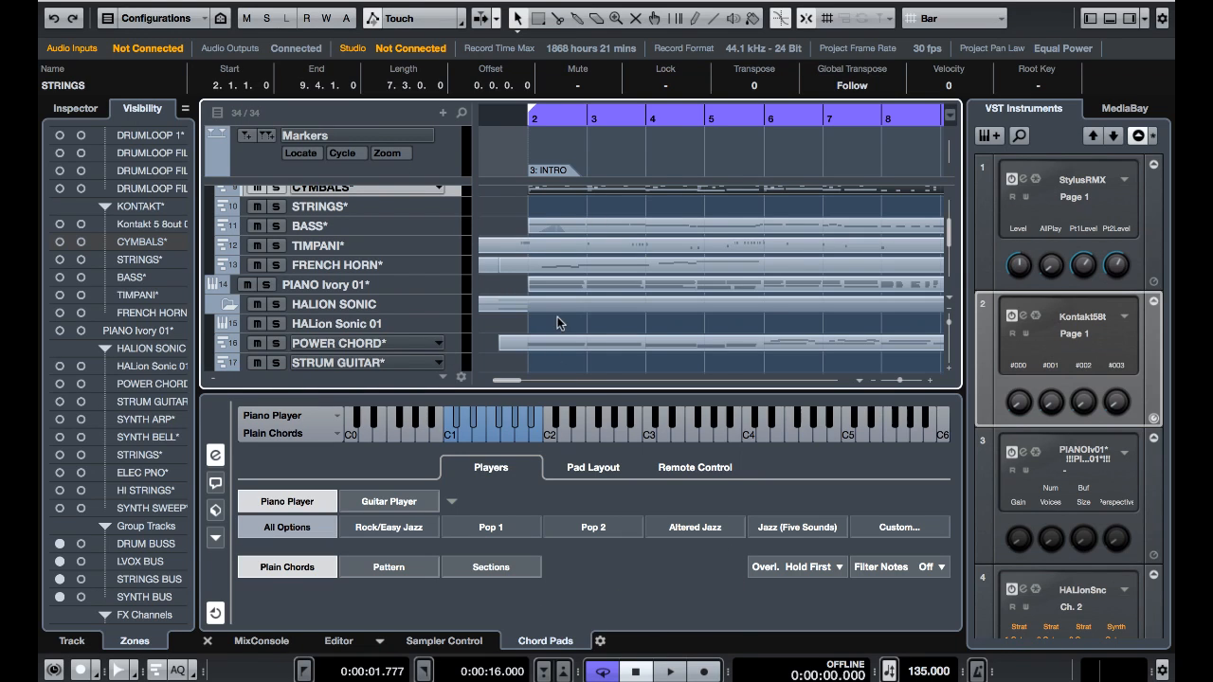
# Switch the Left Zone, Right Zone, Transport and Lower Zone off and back on in the window layout settings.
pyautogui.click(1146, 19)
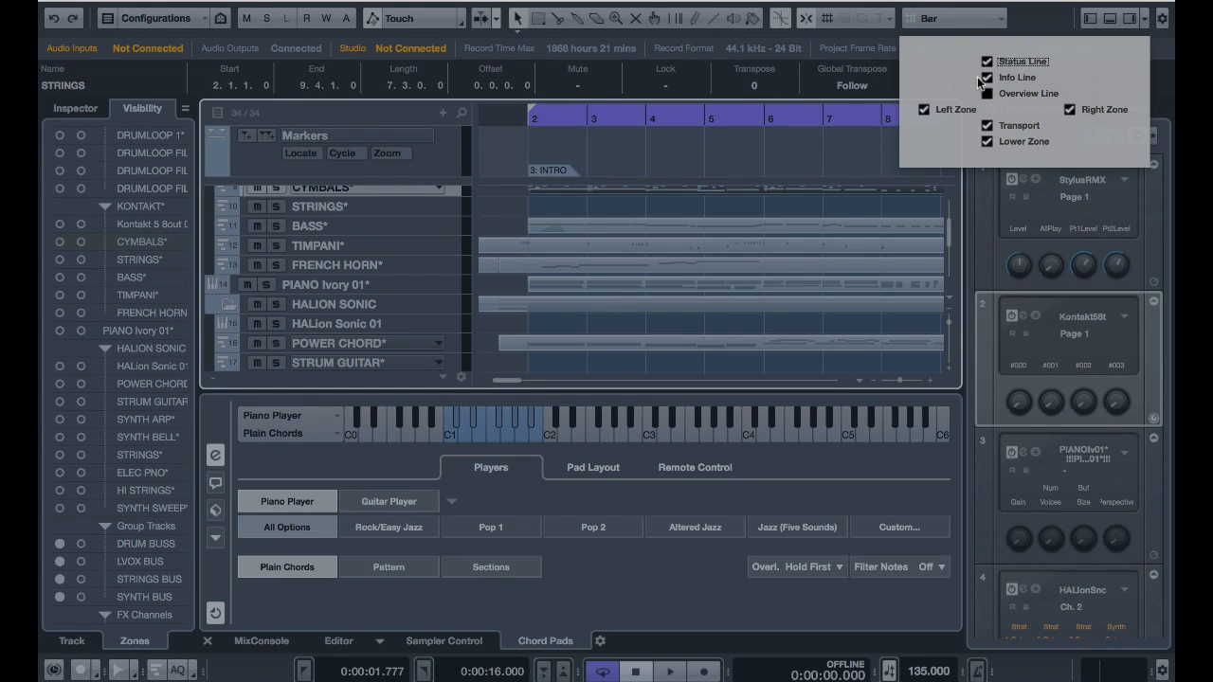
pyautogui.click(923, 112)
pyautogui.click(923, 112)
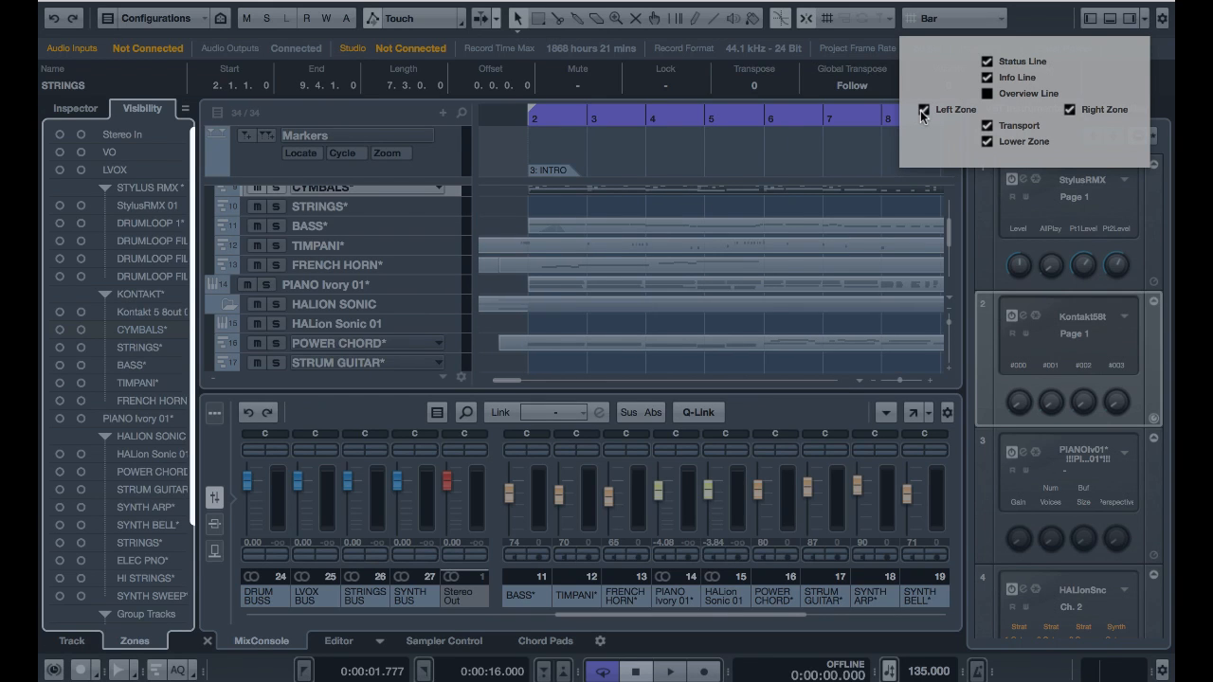
pyautogui.click(1070, 109)
pyautogui.click(1070, 109)
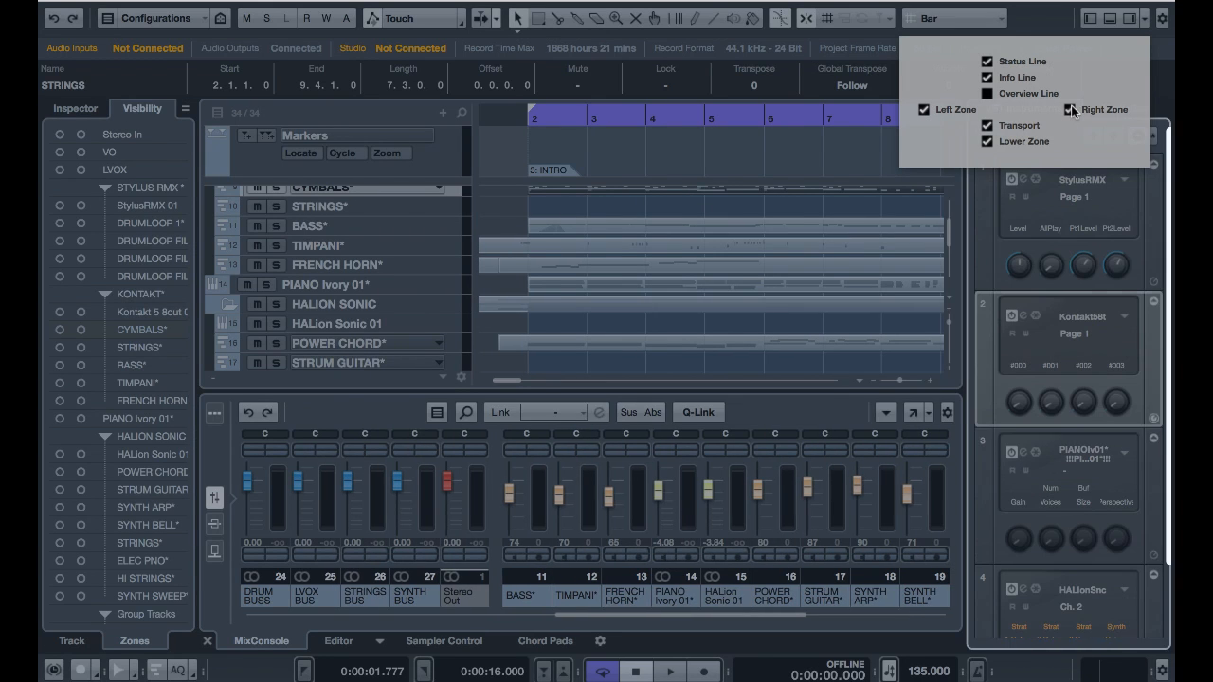
pyautogui.click(988, 126)
pyautogui.click(988, 126)
pyautogui.click(988, 142)
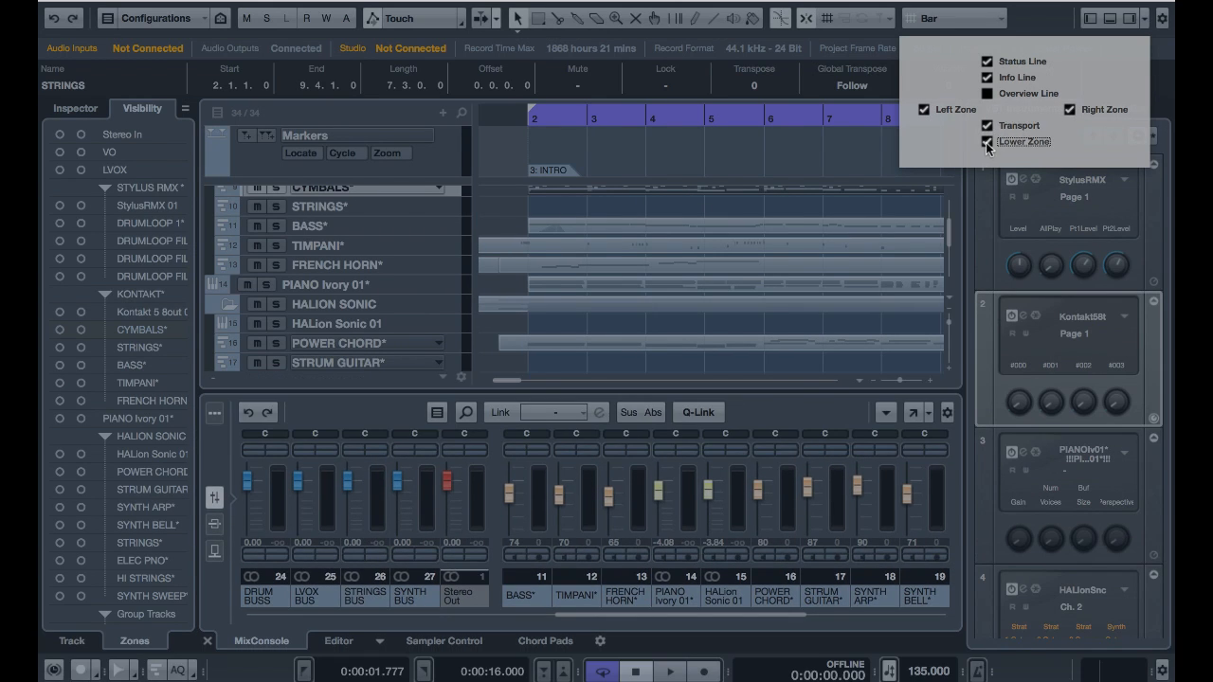
pyautogui.click(988, 142)
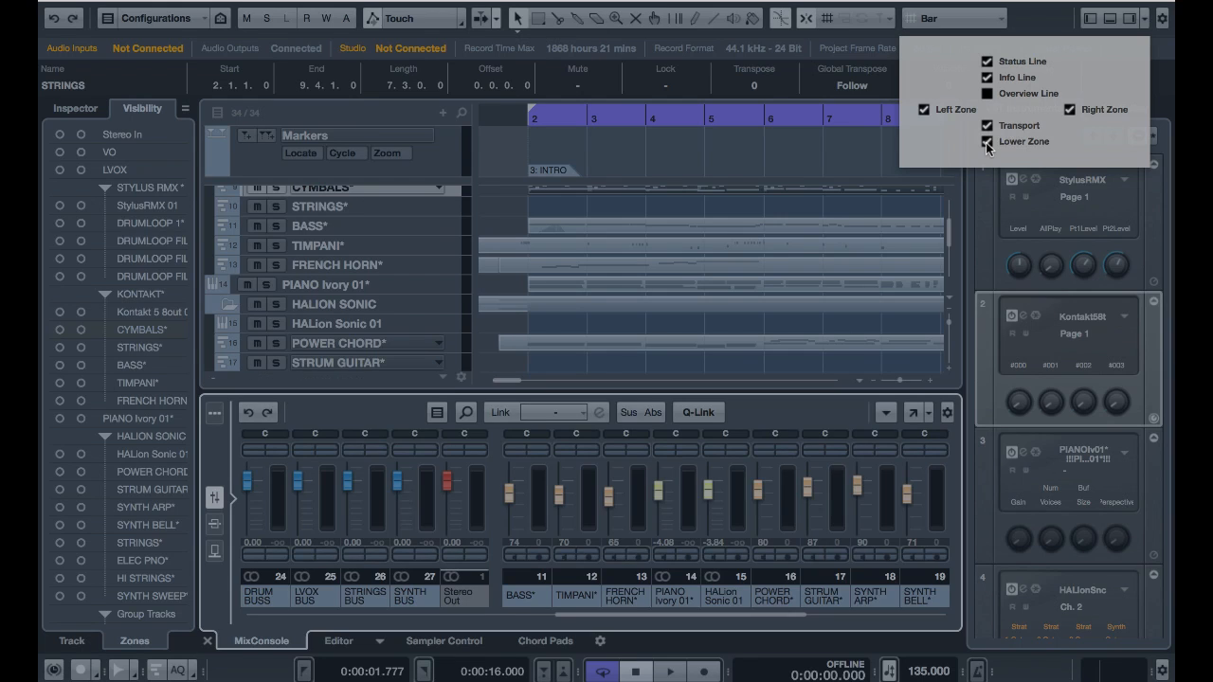
# Toggle the Status Line, Info Line and Overview Line in the window layout settings, restoring each, and leave the settings.
pyautogui.click(988, 61)
pyautogui.click(988, 61)
pyautogui.click(988, 78)
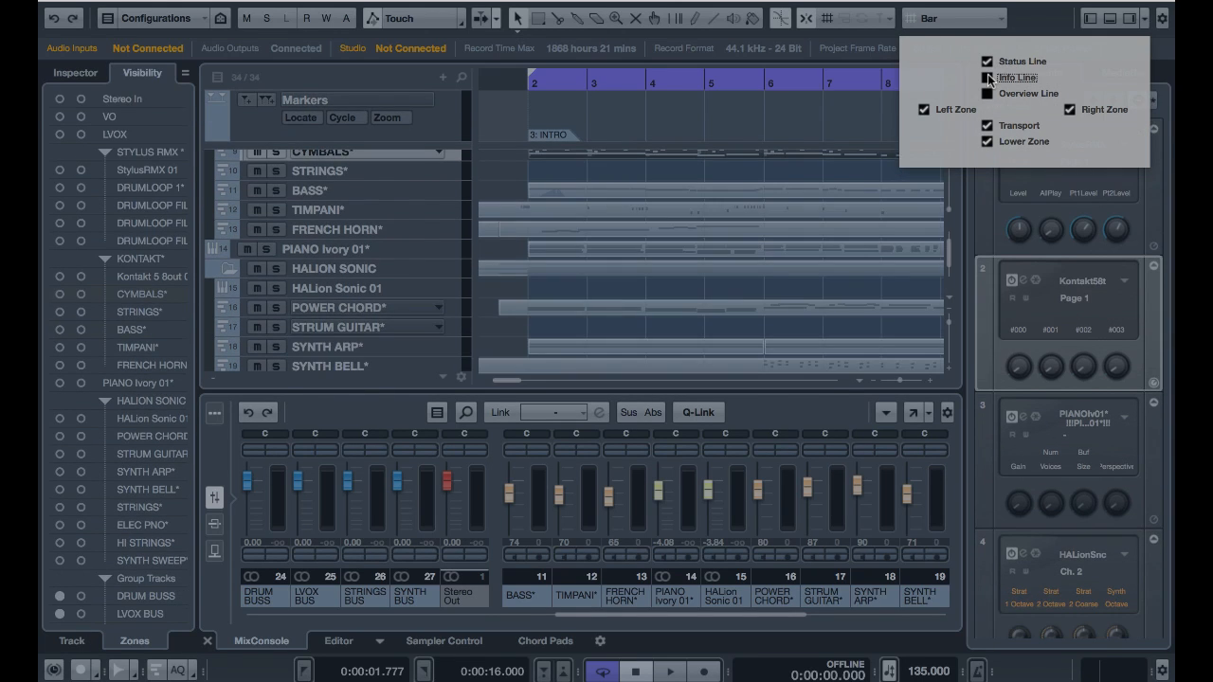
pyautogui.click(987, 78)
pyautogui.click(988, 94)
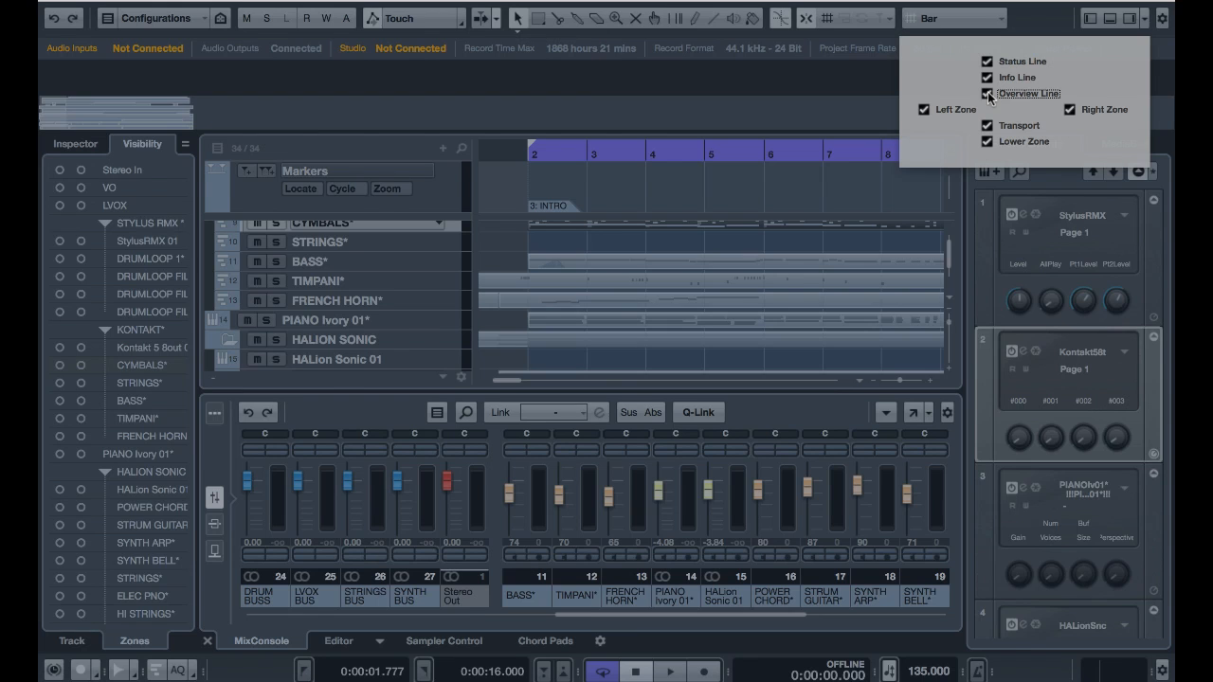
pyautogui.click(988, 94)
pyautogui.click(988, 78)
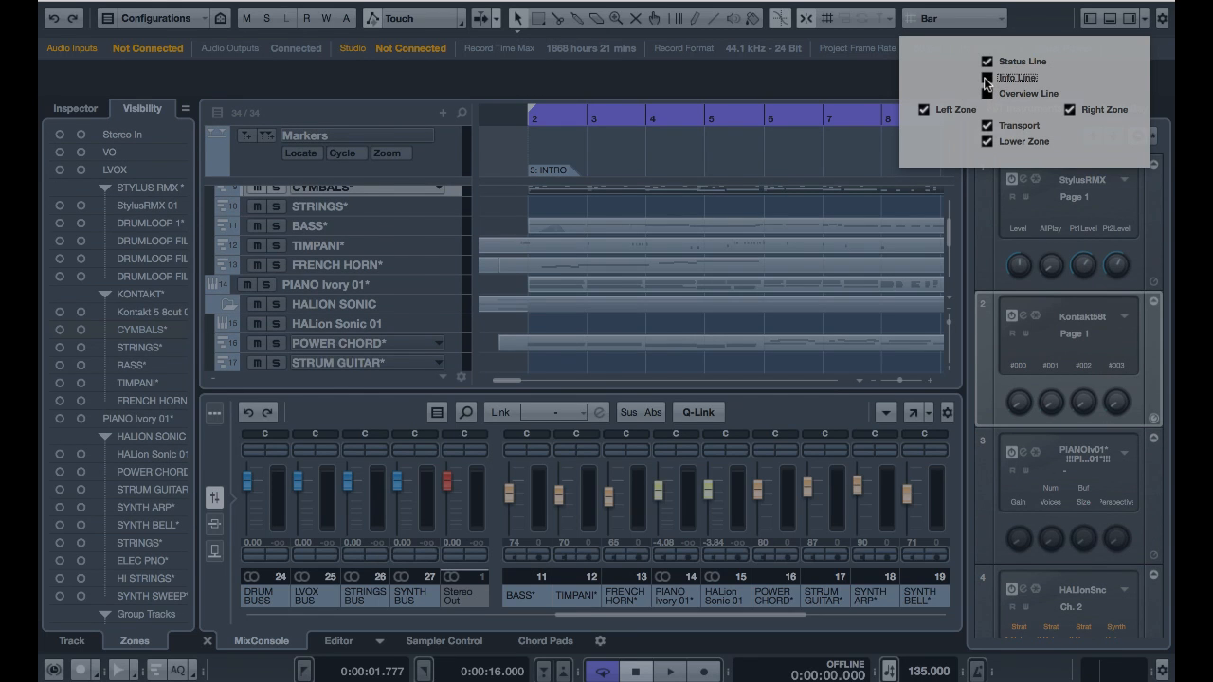
pyautogui.click(1030, 33)
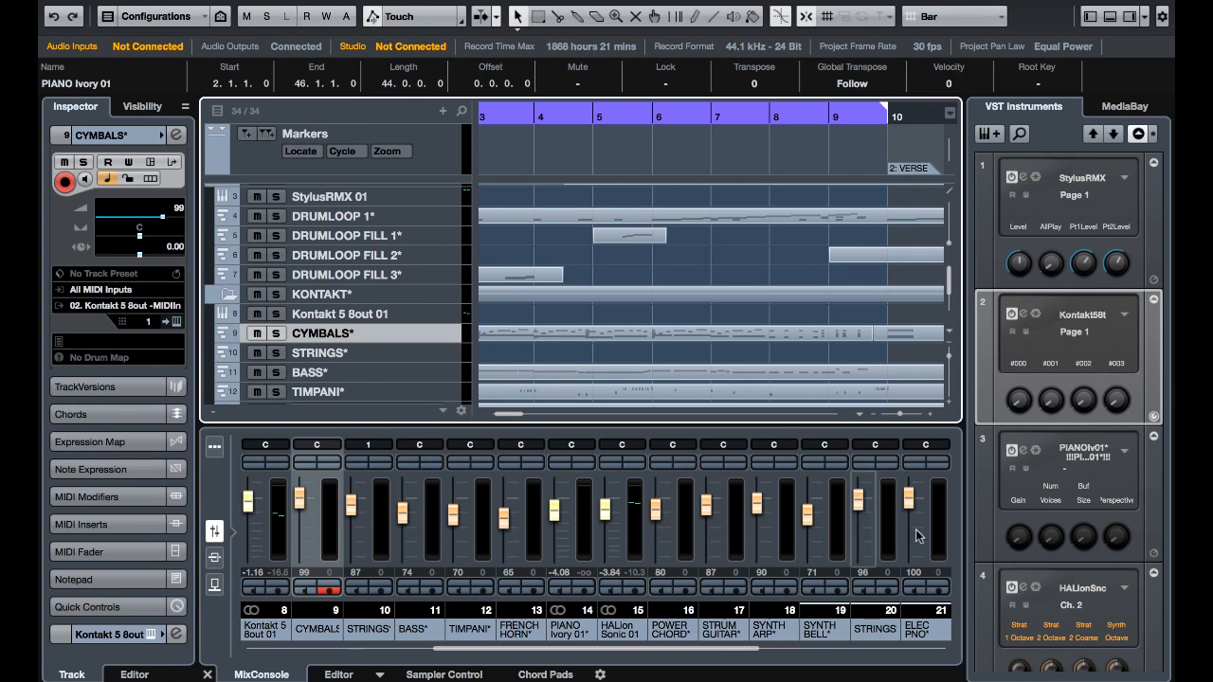
# Show the MixConsole channel inserts and view the list of MIDI effects for the TIMPANI track without choosing one.
pyautogui.click(214, 560)
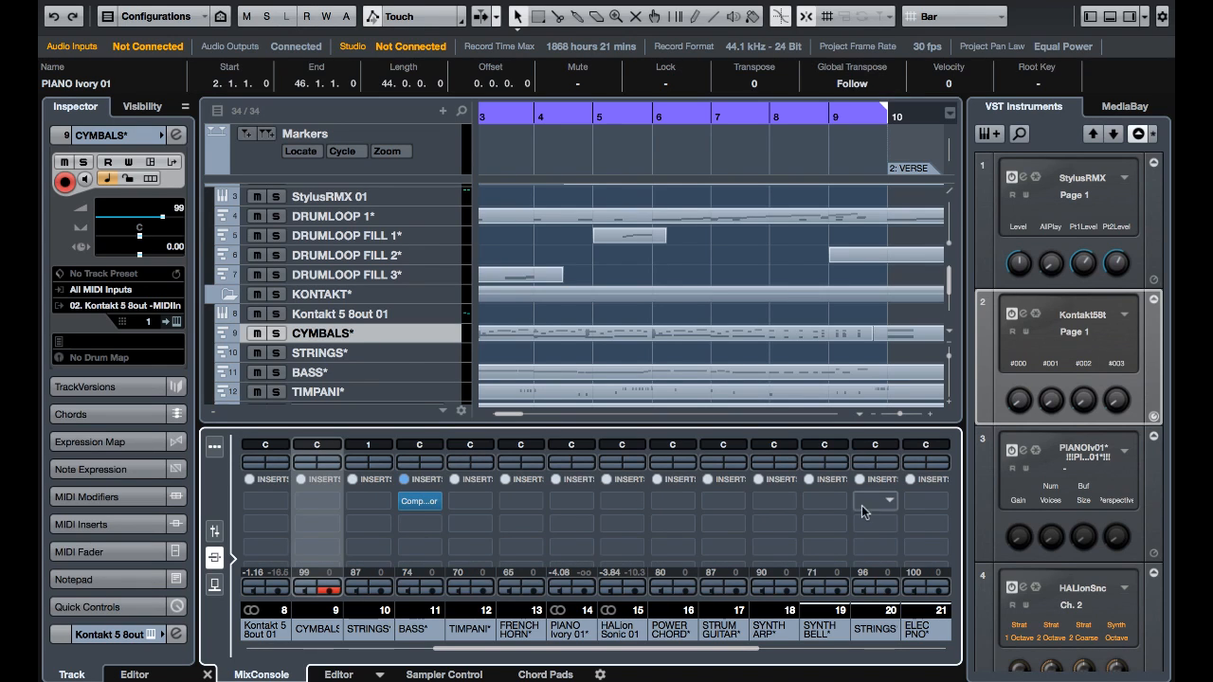
pyautogui.click(488, 504)
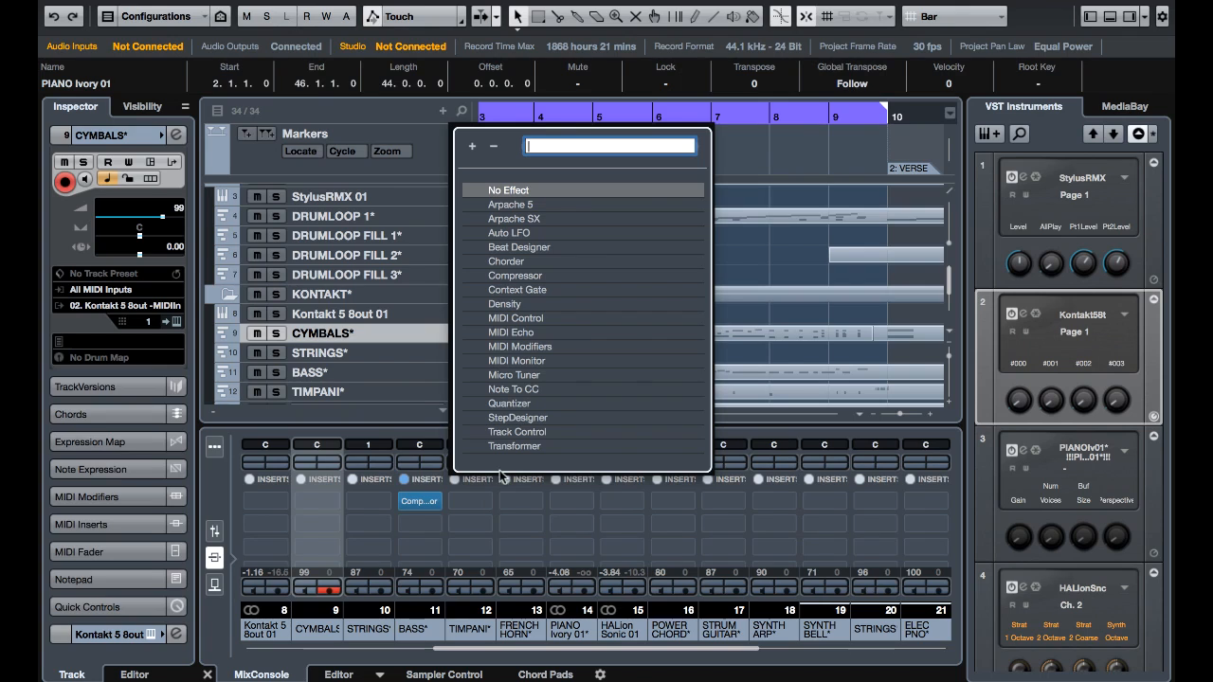
pyautogui.click(493, 147)
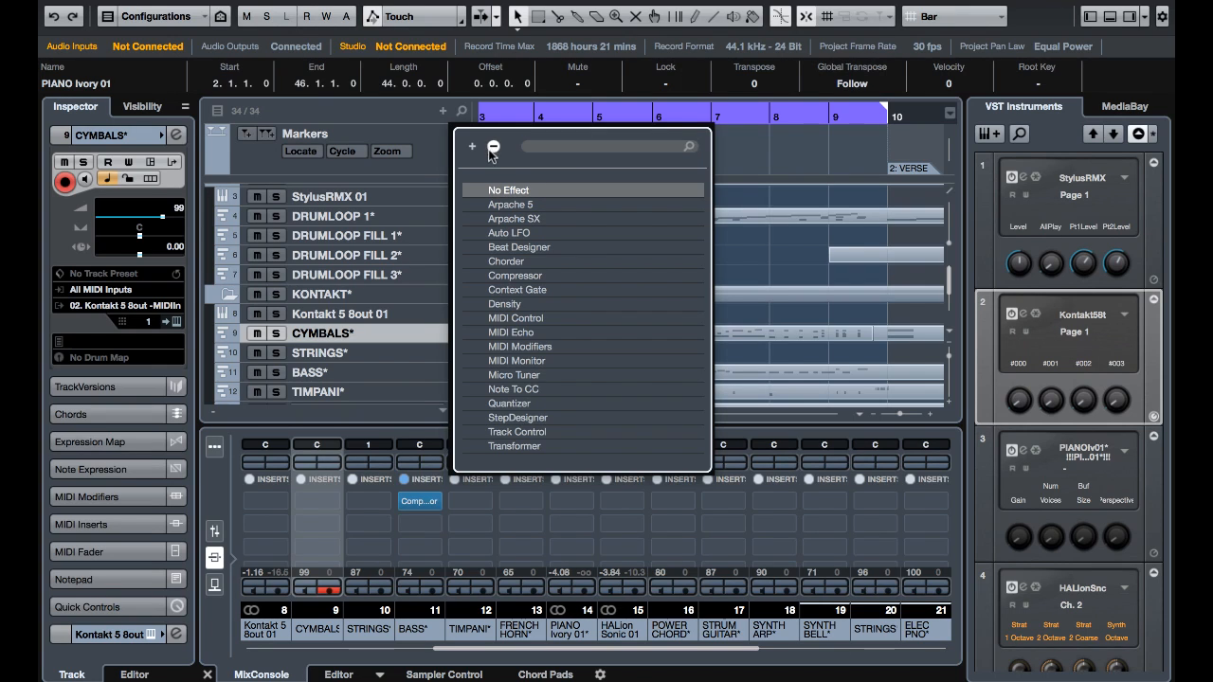
pyautogui.click(464, 533)
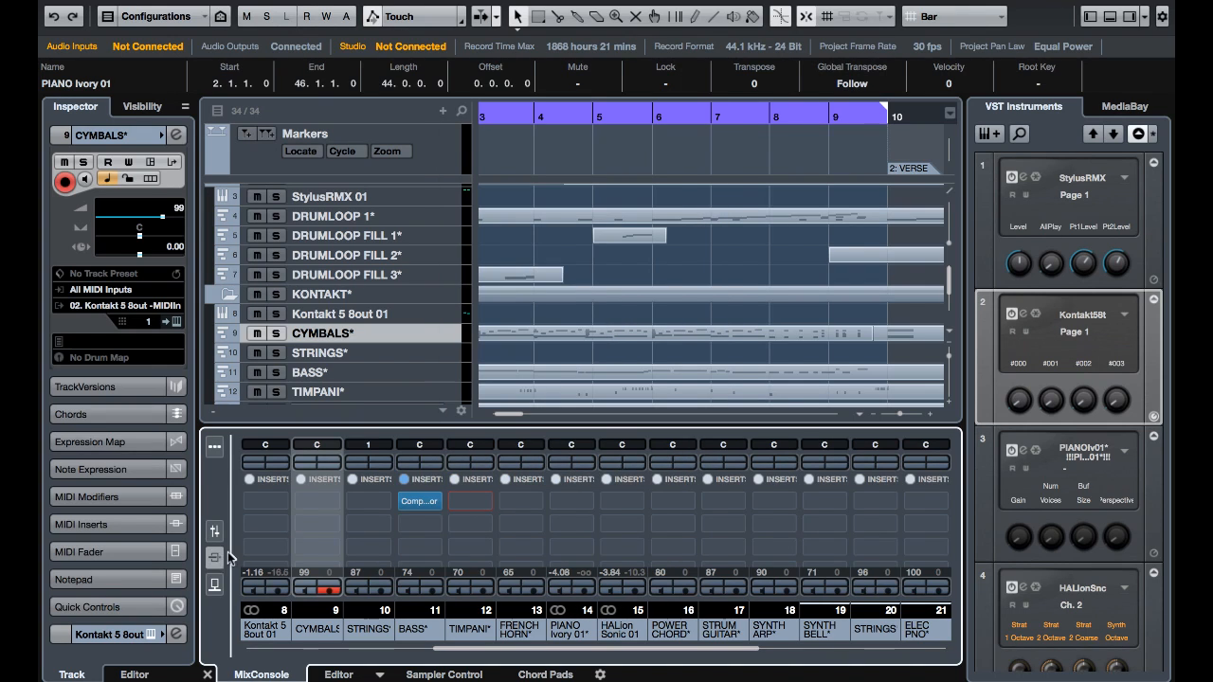
# Show the MixConsole channel sends, assign REVERB BUS to the LVOX channel's first send and activate it.
pyautogui.click(216, 587)
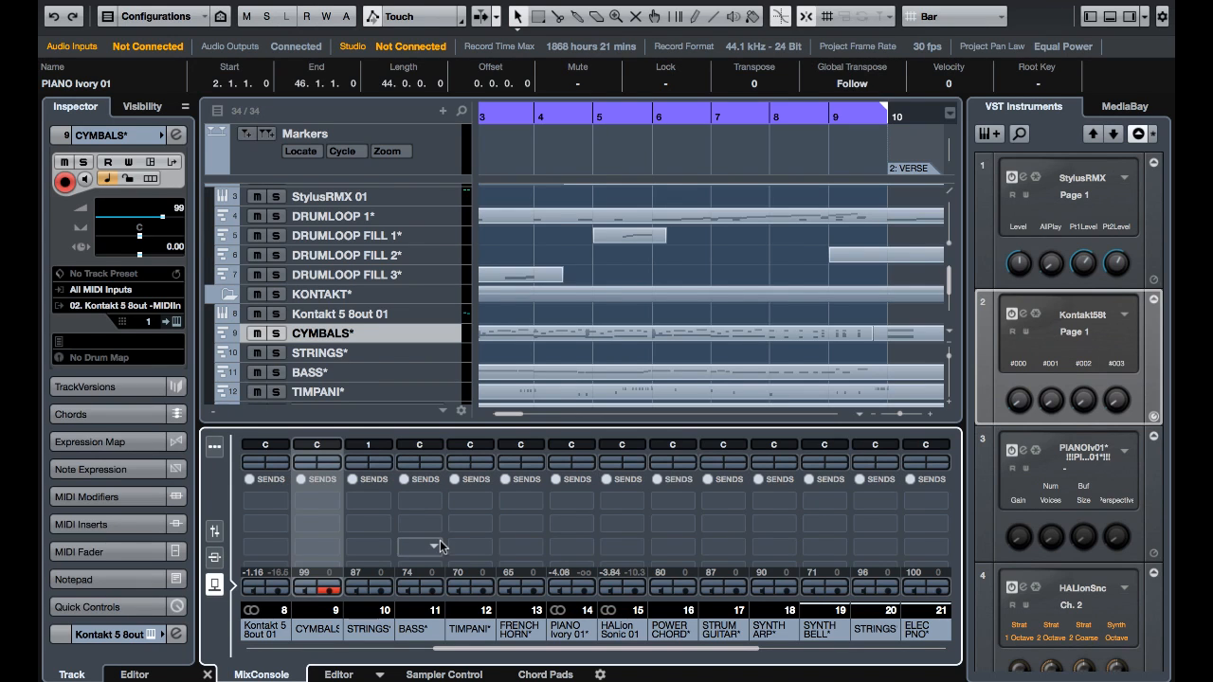
pyautogui.moveTo(455, 652); pyautogui.dragTo(272, 653)
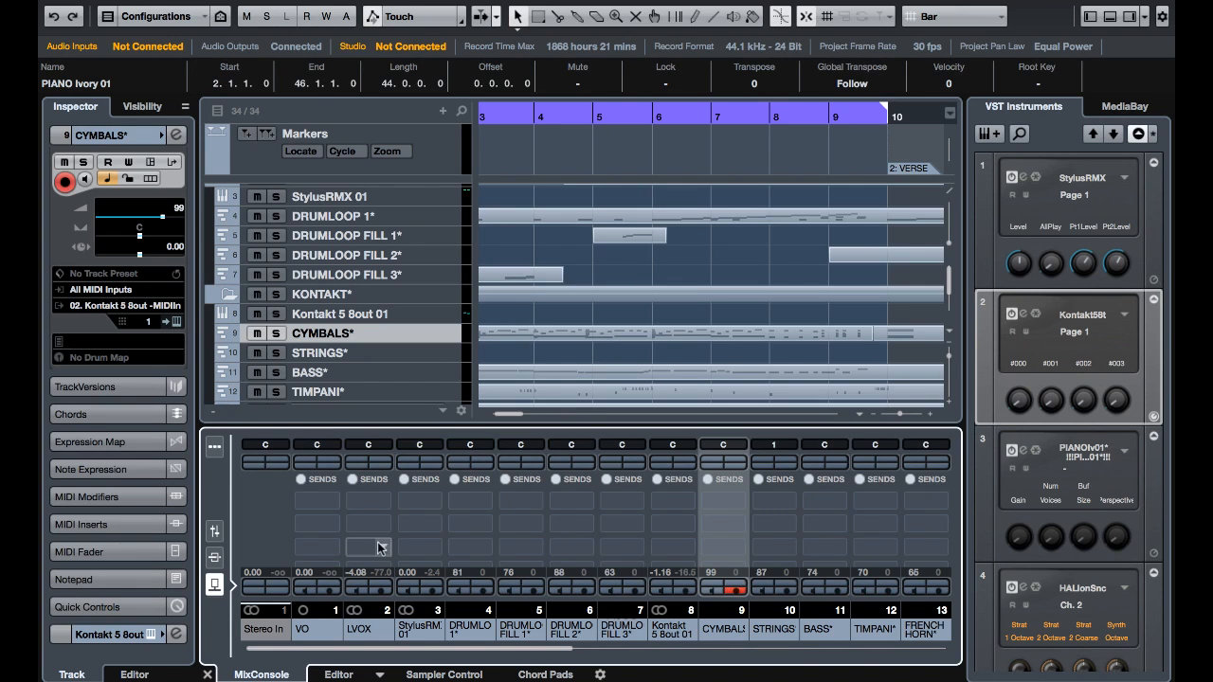
pyautogui.click(385, 504)
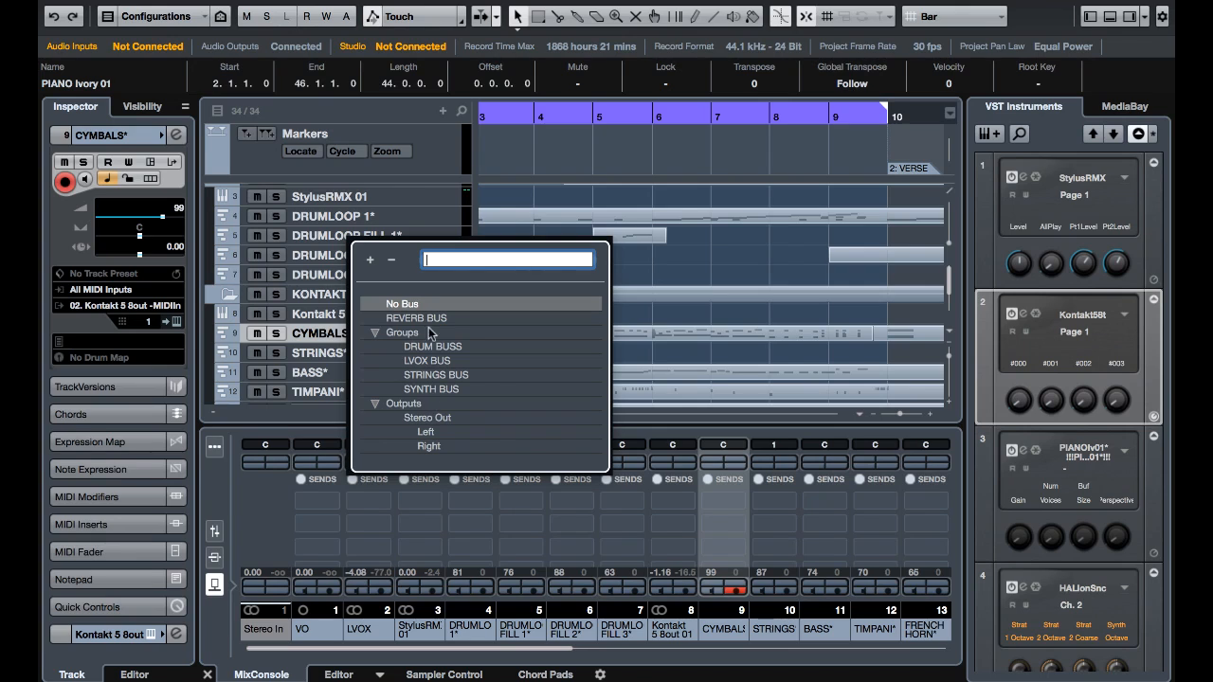
pyautogui.click(431, 320)
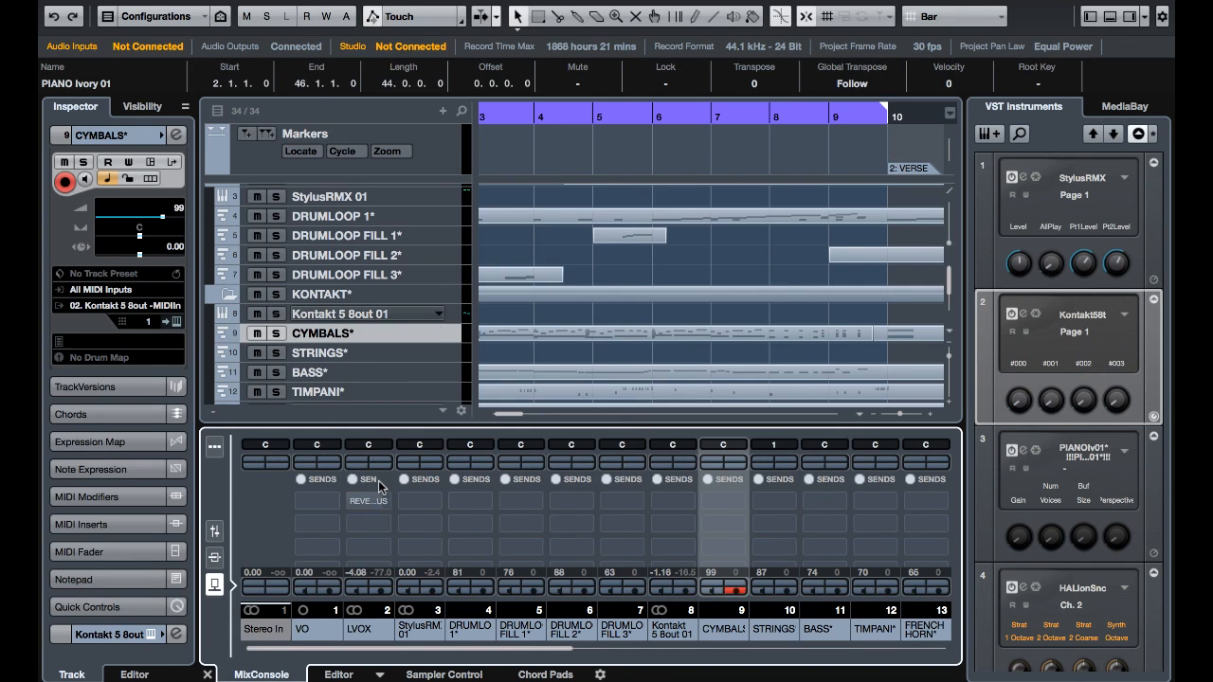
pyautogui.click(354, 502)
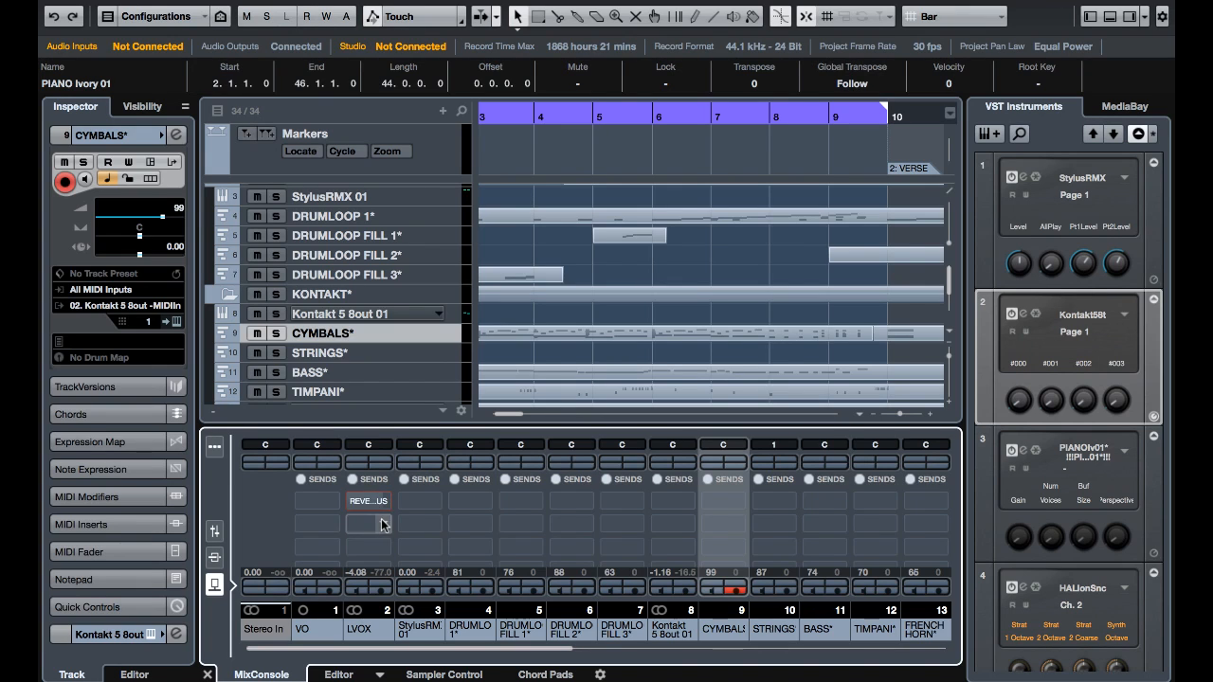
pyautogui.click(379, 507)
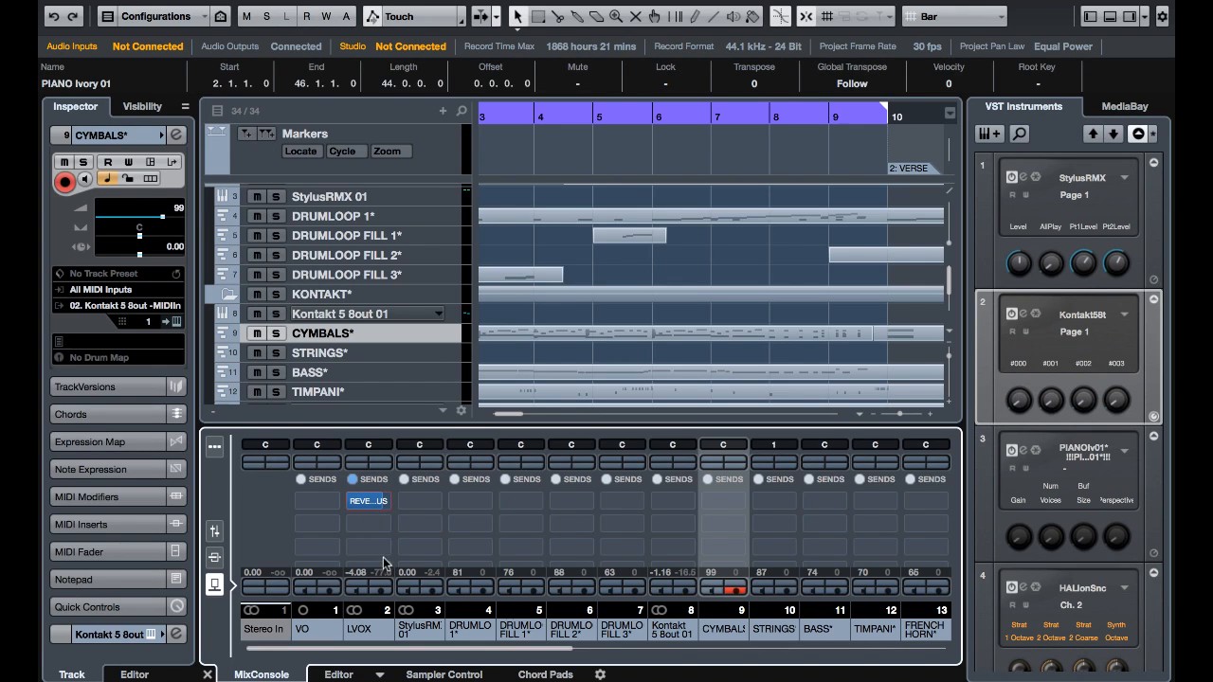
# Show the channel faders in the lower-zone MixConsole and turn on its toolbar.
pyautogui.click(214, 532)
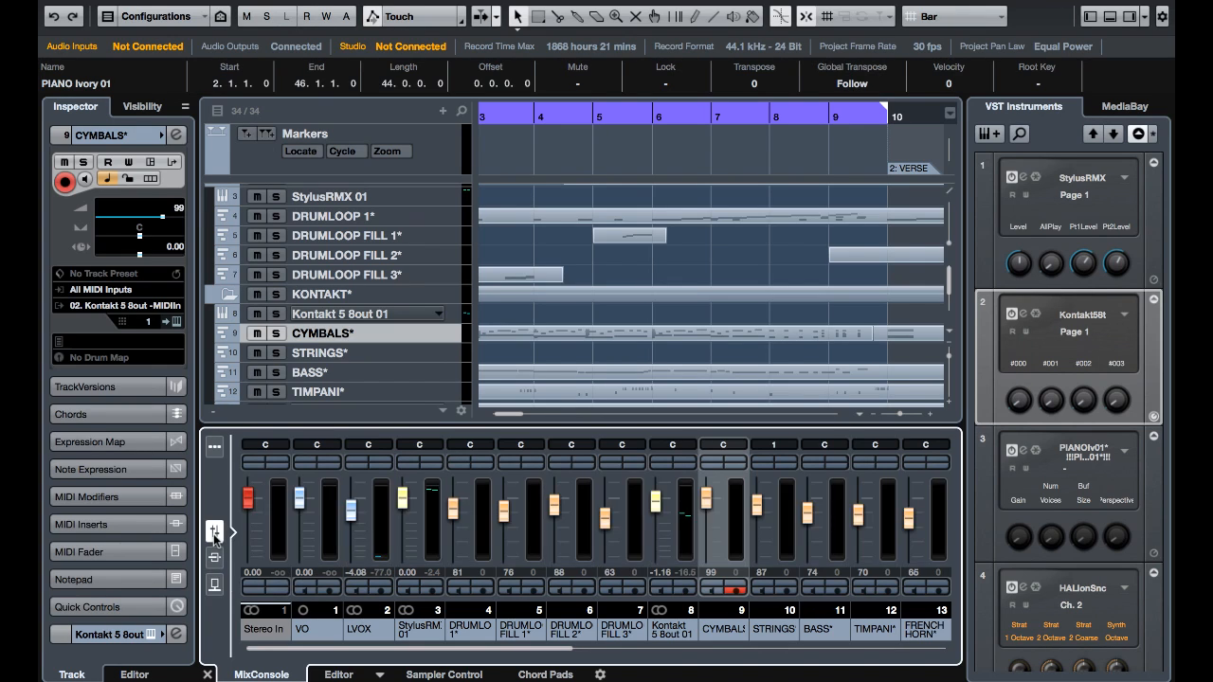
pyautogui.click(214, 447)
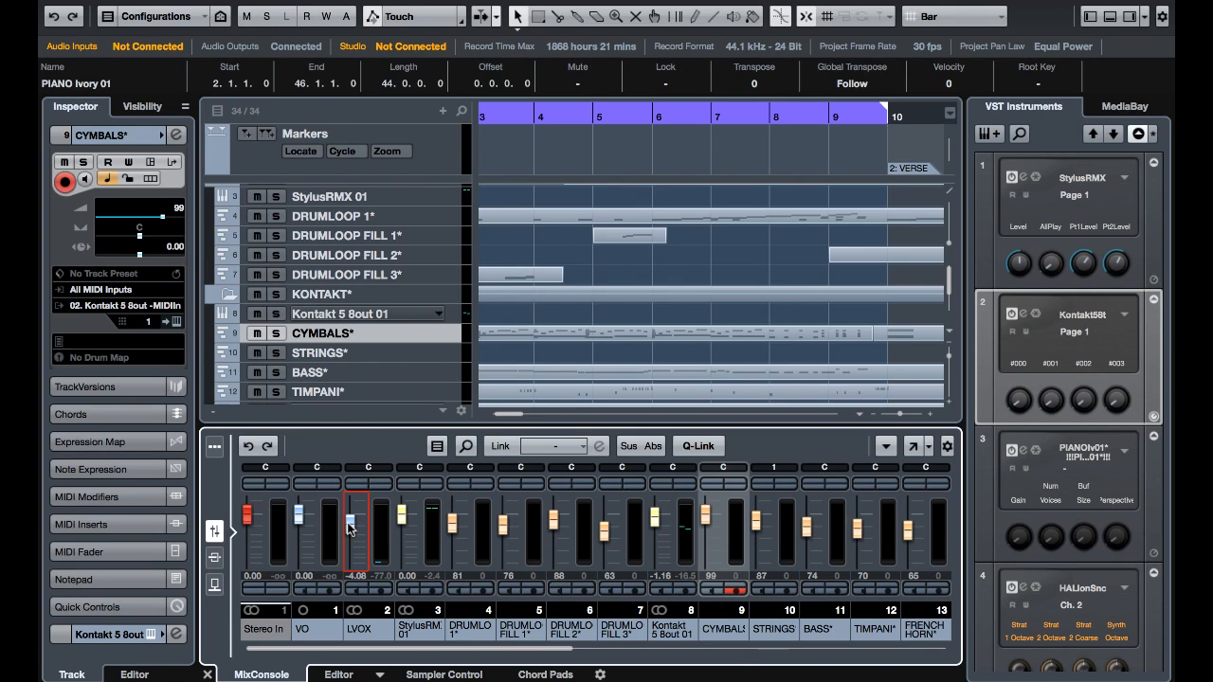
# Try adjusting the LVOX channel's fader and pan it to R96, and undo the panning with the MixConsole's own undo.
pyautogui.moveTo(350, 530)
pyautogui.mouseDown()
pyautogui.moveTo(350, 544)
pyautogui.moveTo(352, 534)
pyautogui.mouseUp()
pyautogui.moveTo(371, 468); pyautogui.dragTo(391, 469)
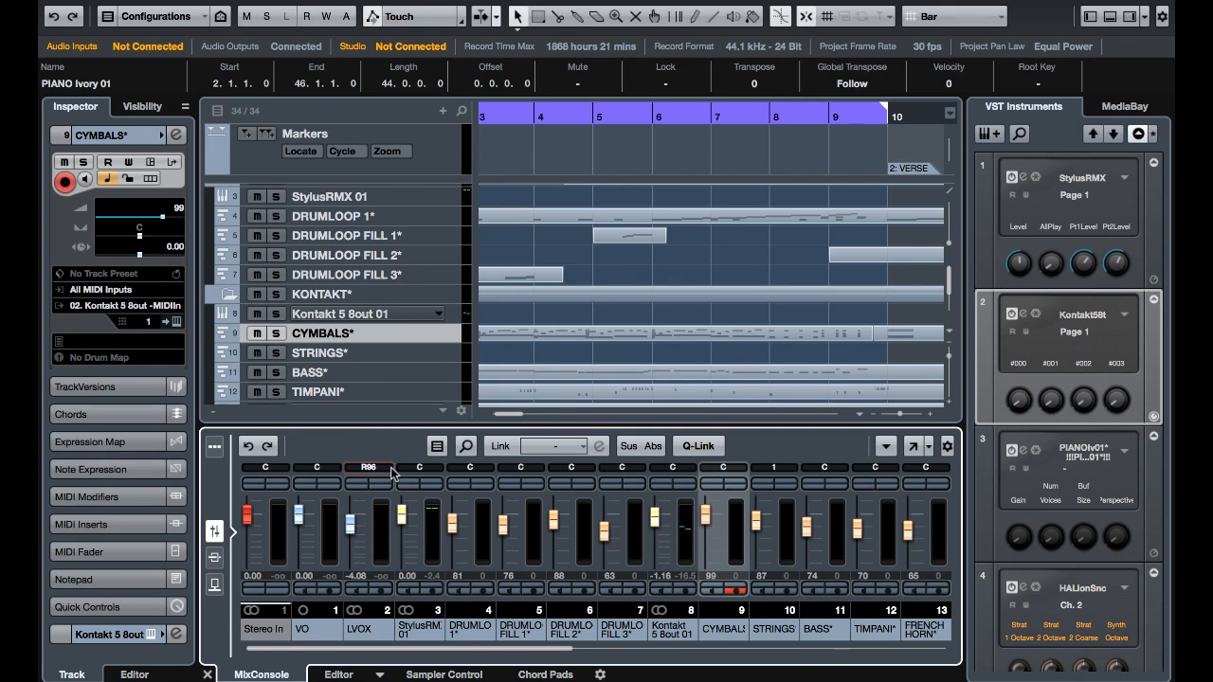
pyautogui.click(269, 450)
pyautogui.click(249, 446)
# Open the MixConsole in its own window, look at its channel visibility list and return to its History.
pyautogui.click(914, 449)
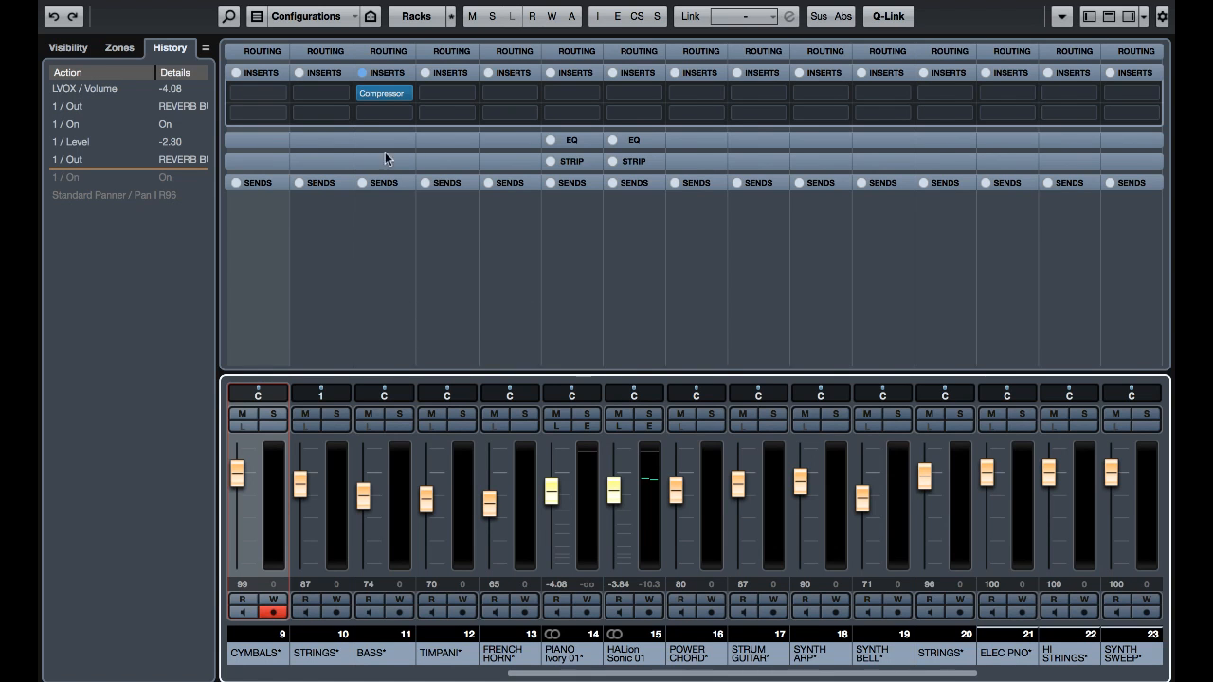
pyautogui.click(70, 49)
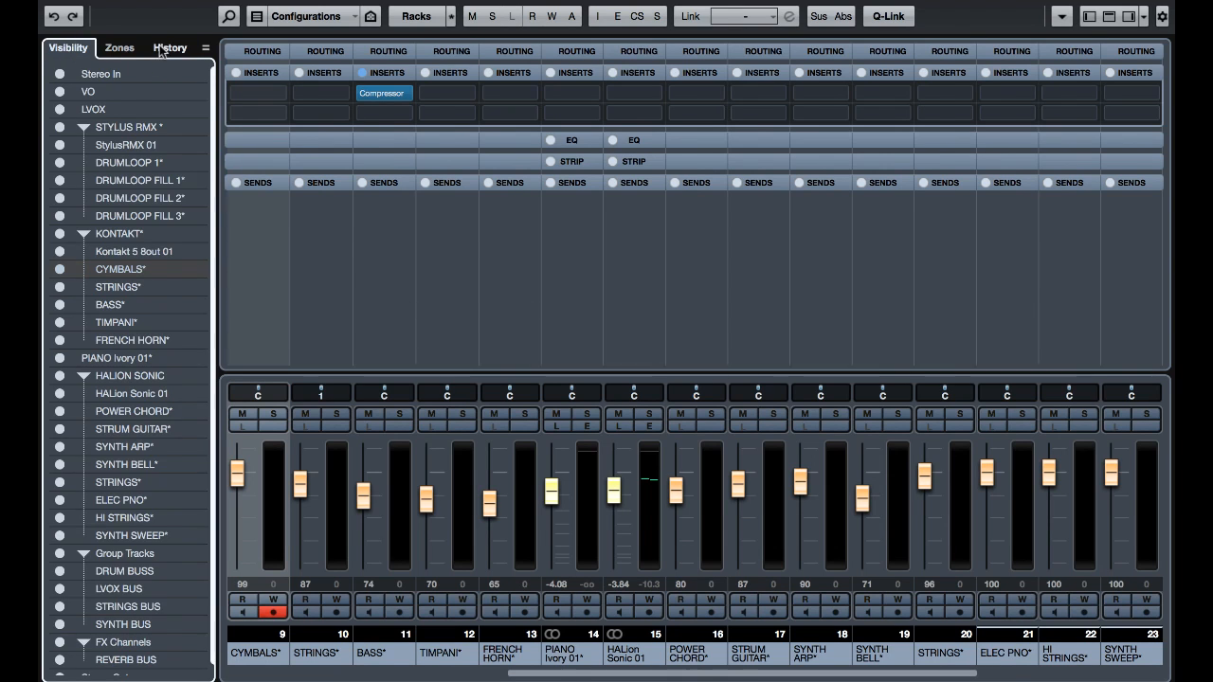
pyautogui.click(169, 48)
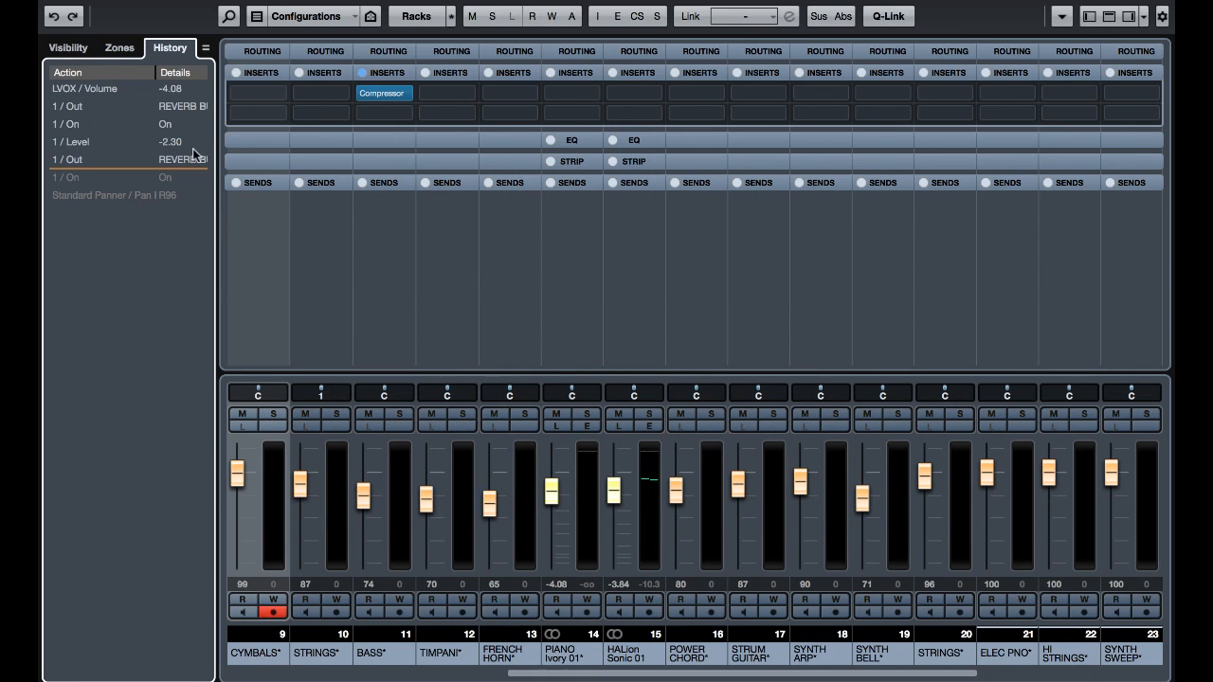
# Move the MixConsole history line down to include the last send activation, undo three history steps and redo two.
pyautogui.moveTo(121, 168)
pyautogui.mouseDown()
pyautogui.moveTo(116, 119)
pyautogui.moveTo(130, 192)
pyautogui.mouseUp()
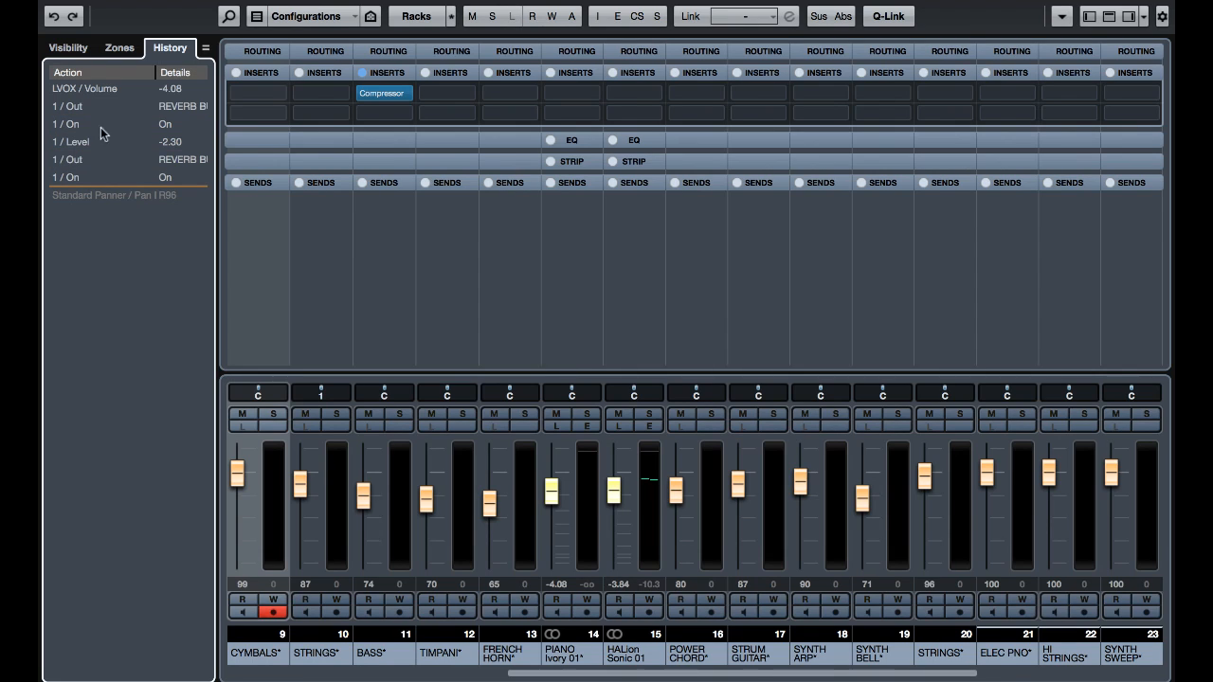
pyautogui.click(54, 17)
pyautogui.click(54, 17)
pyautogui.click(54, 17)
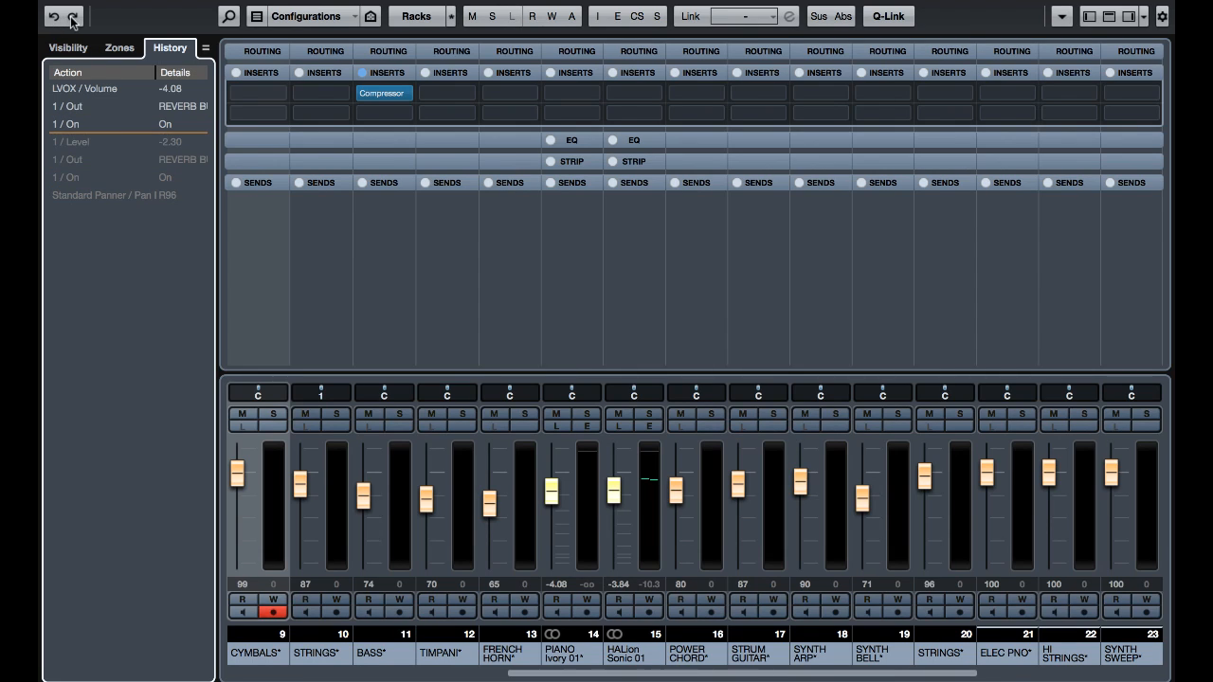
pyautogui.click(73, 17)
pyautogui.click(73, 17)
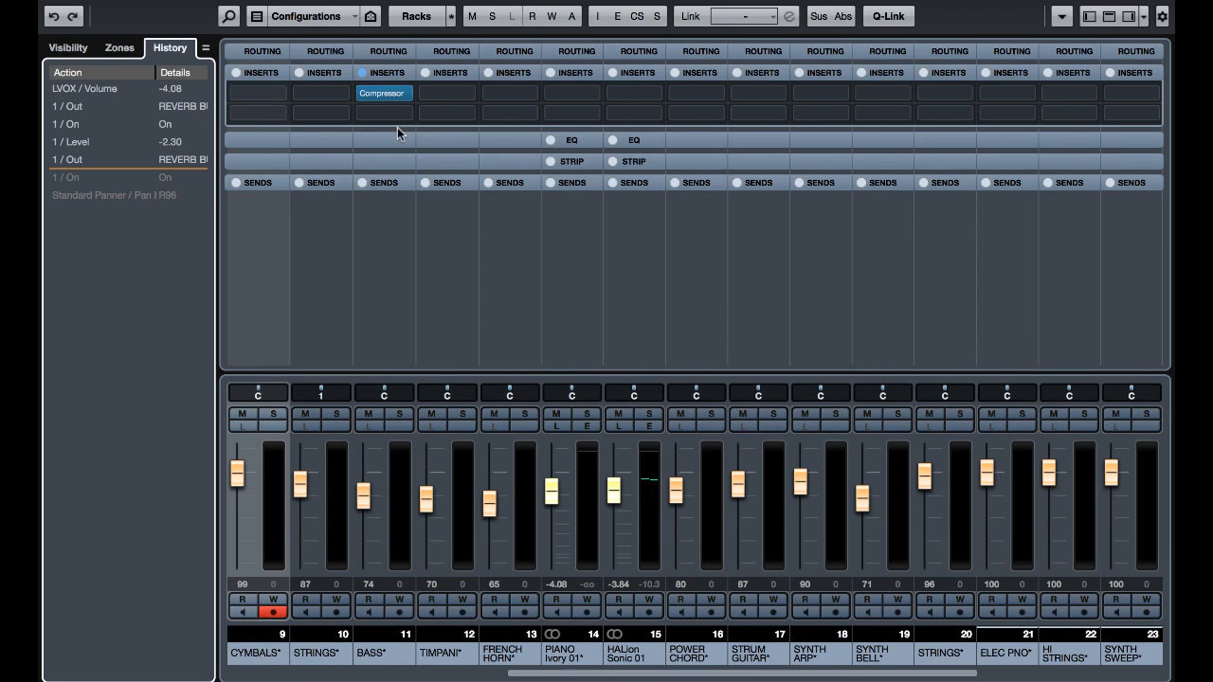
# Insert the CurveEQ effect from the EQ category in the LVOX channel's first insert slot.
pyautogui.click(546, 675)
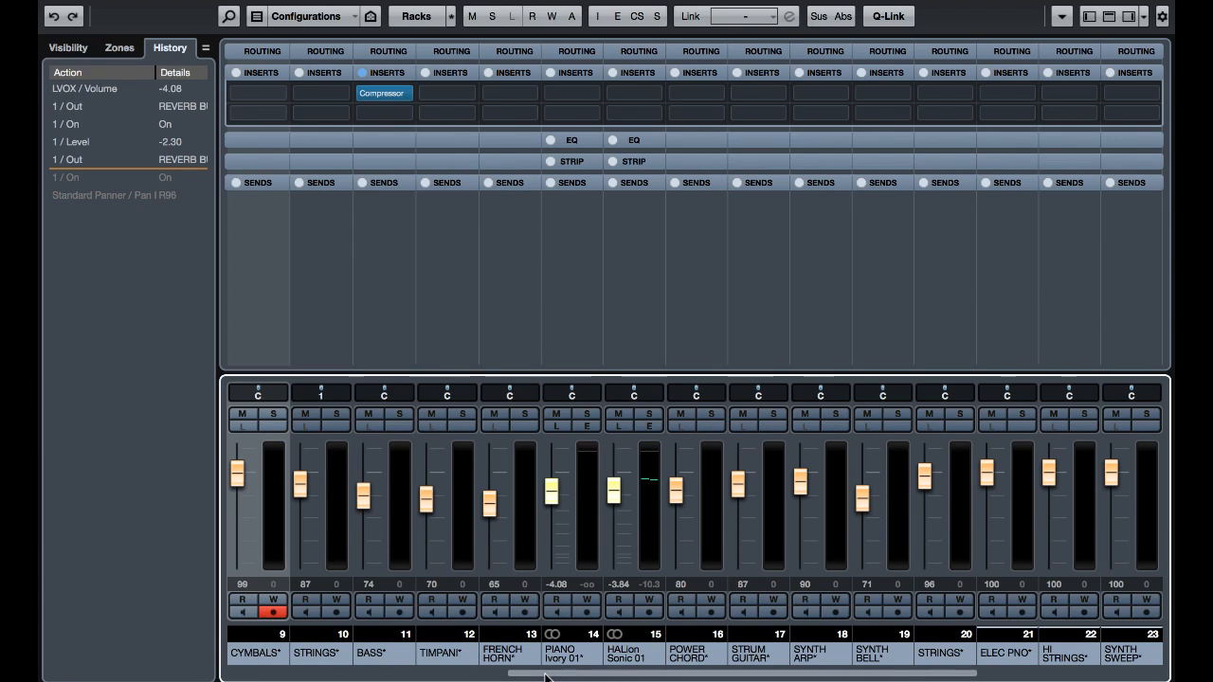
pyautogui.moveTo(546, 675); pyautogui.dragTo(273, 679)
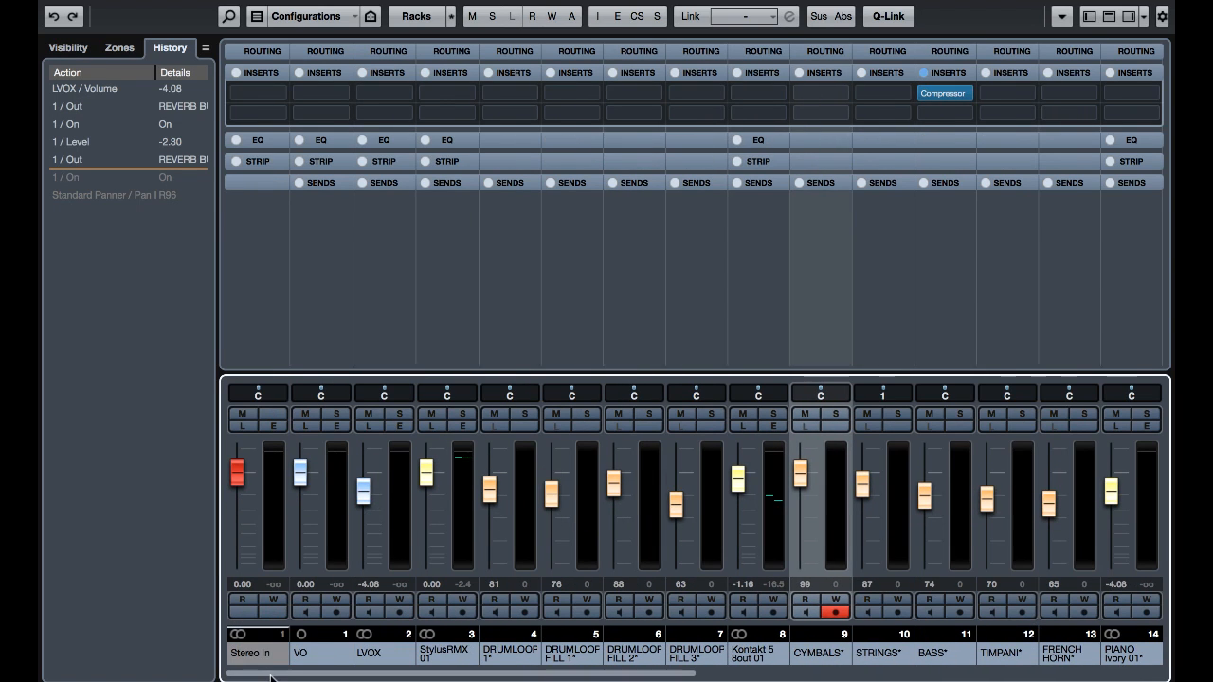
pyautogui.click(401, 94)
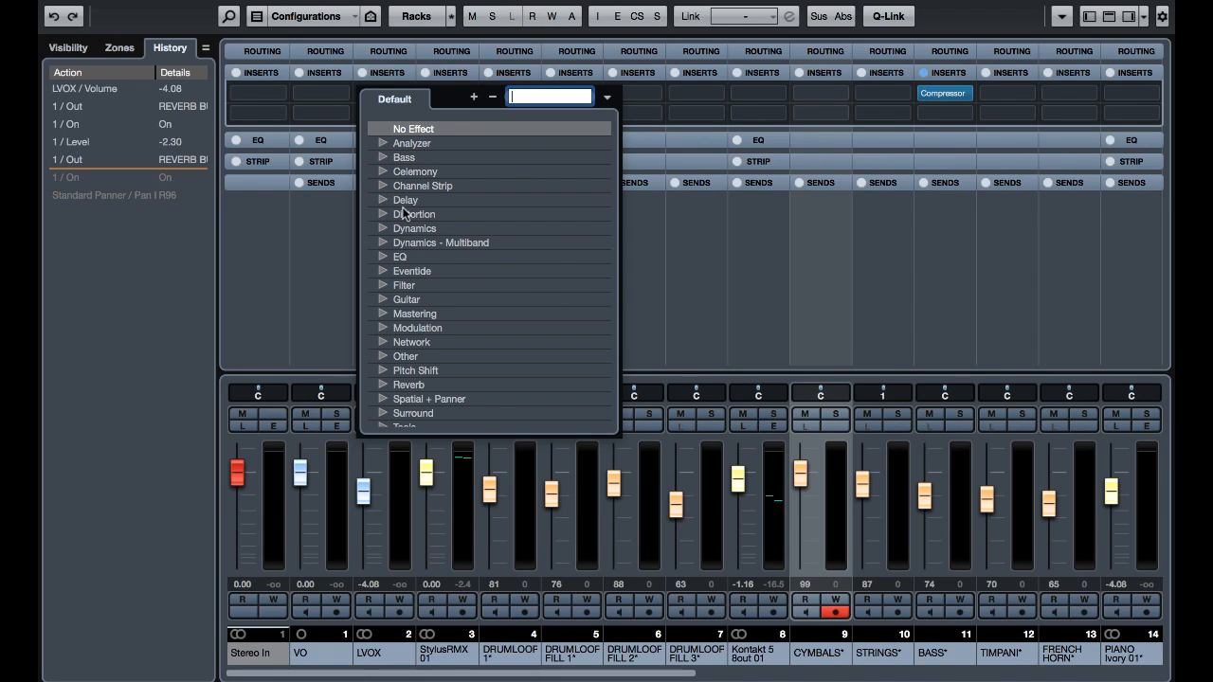
pyautogui.click(383, 258)
pyautogui.click(428, 272)
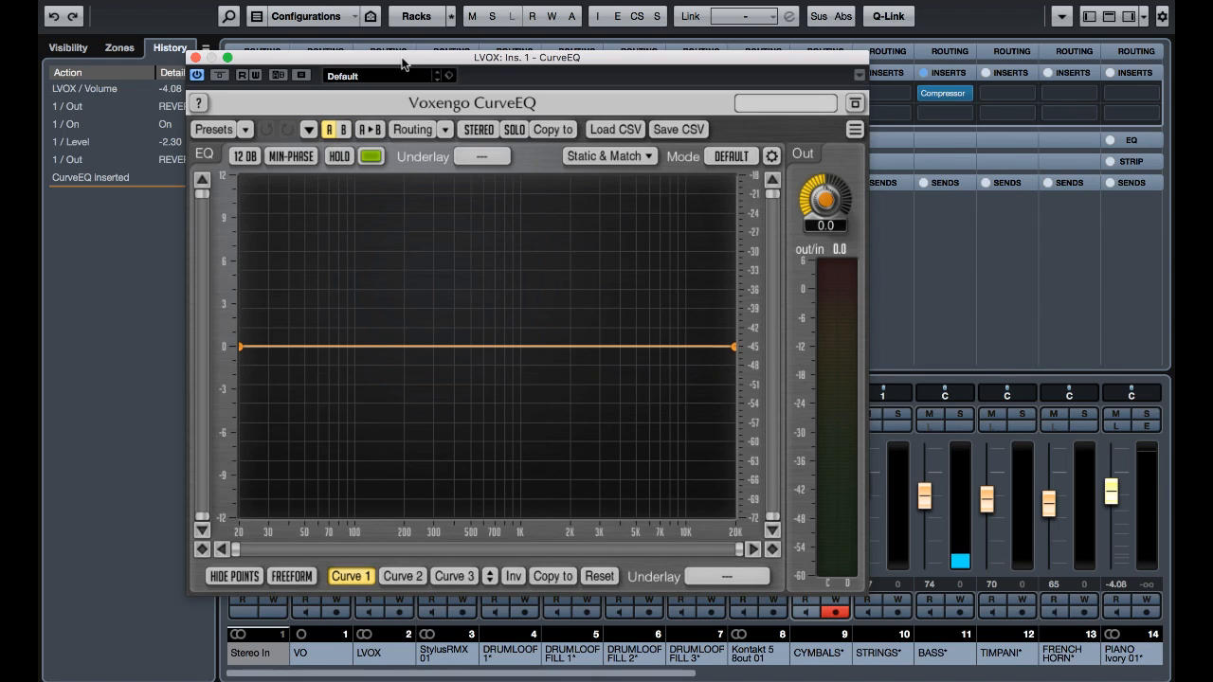
# Pull the LVOX CurveEQ curve down to about -5.0 dB at 184 Hz and close the plug-in window.
pyautogui.moveTo(402, 65); pyautogui.dragTo(597, 59)
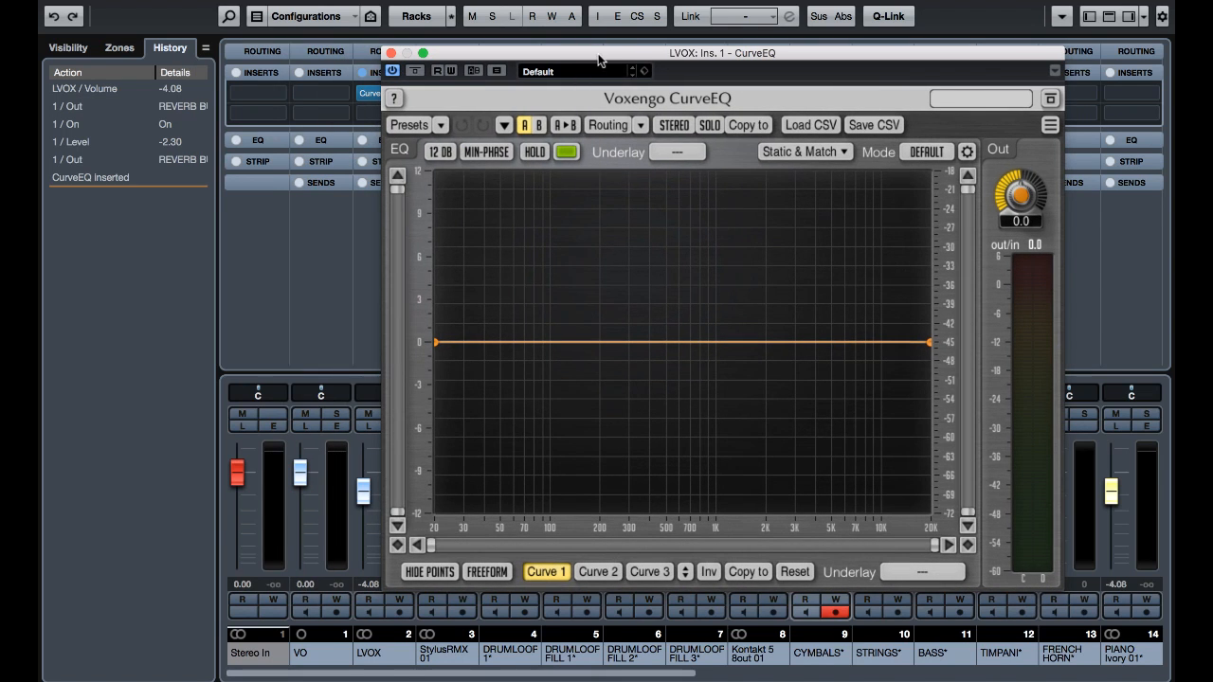
pyautogui.moveTo(595, 343); pyautogui.dragTo(594, 414)
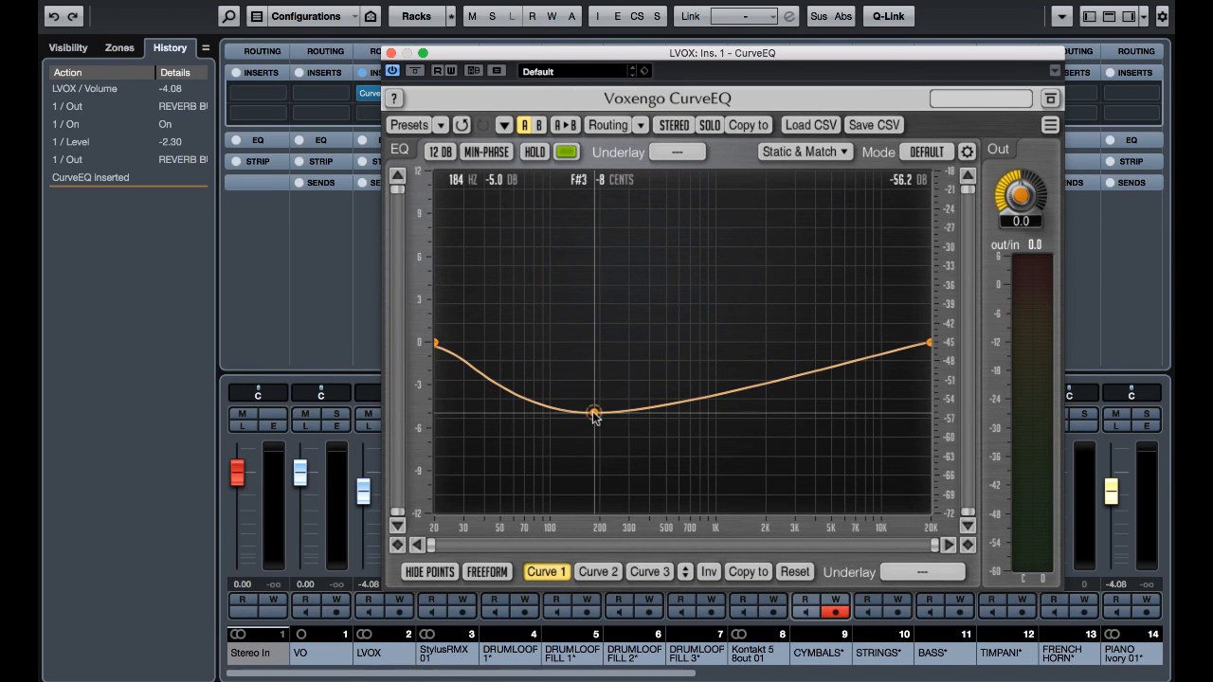
pyautogui.click(391, 53)
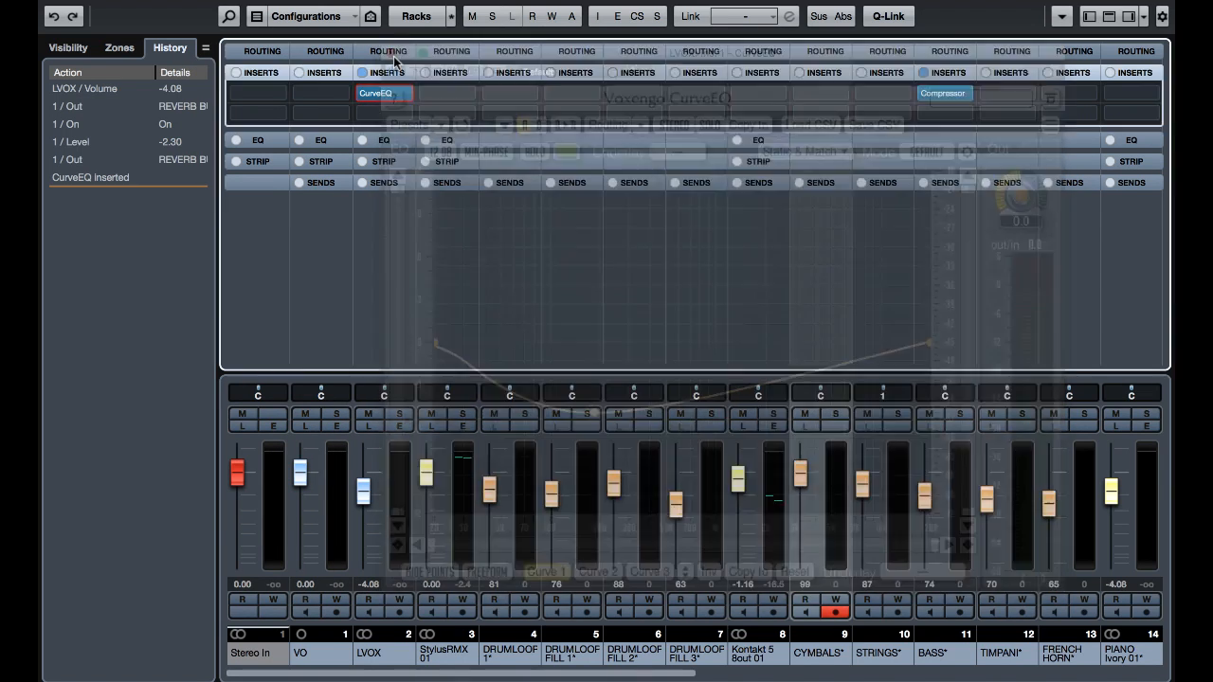
# Set the LVOX channel's first insert to No Effect and undo the plug-in removal.
pyautogui.click(400, 94)
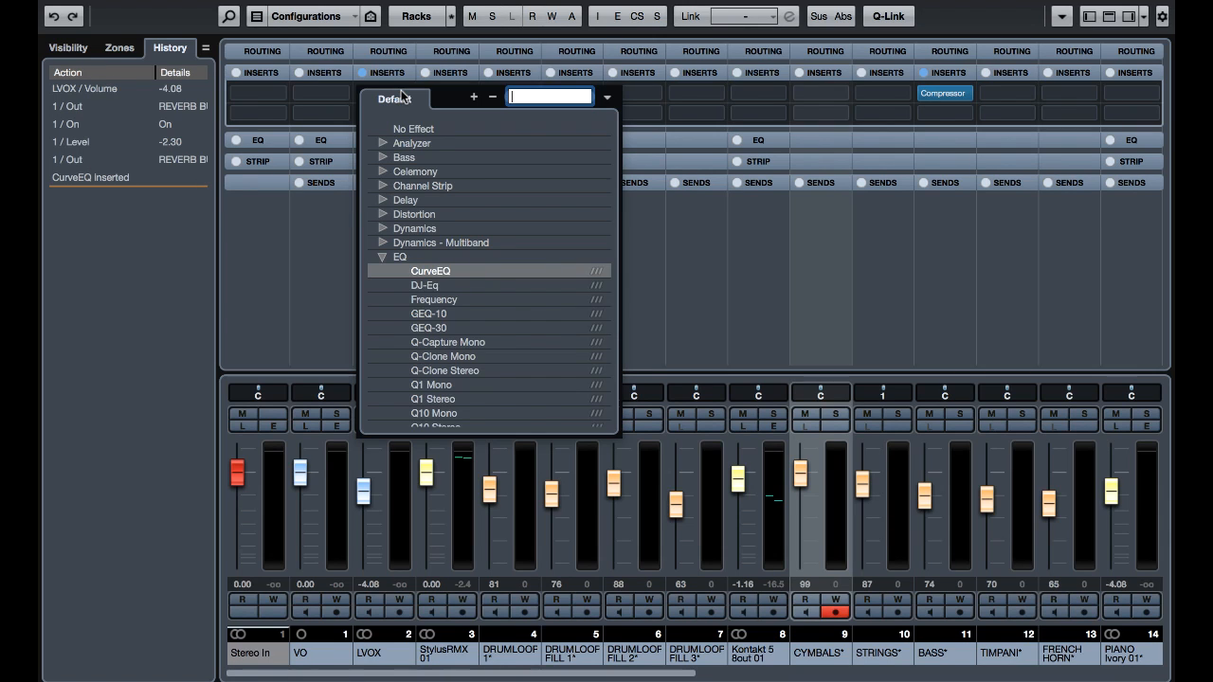
pyautogui.click(413, 131)
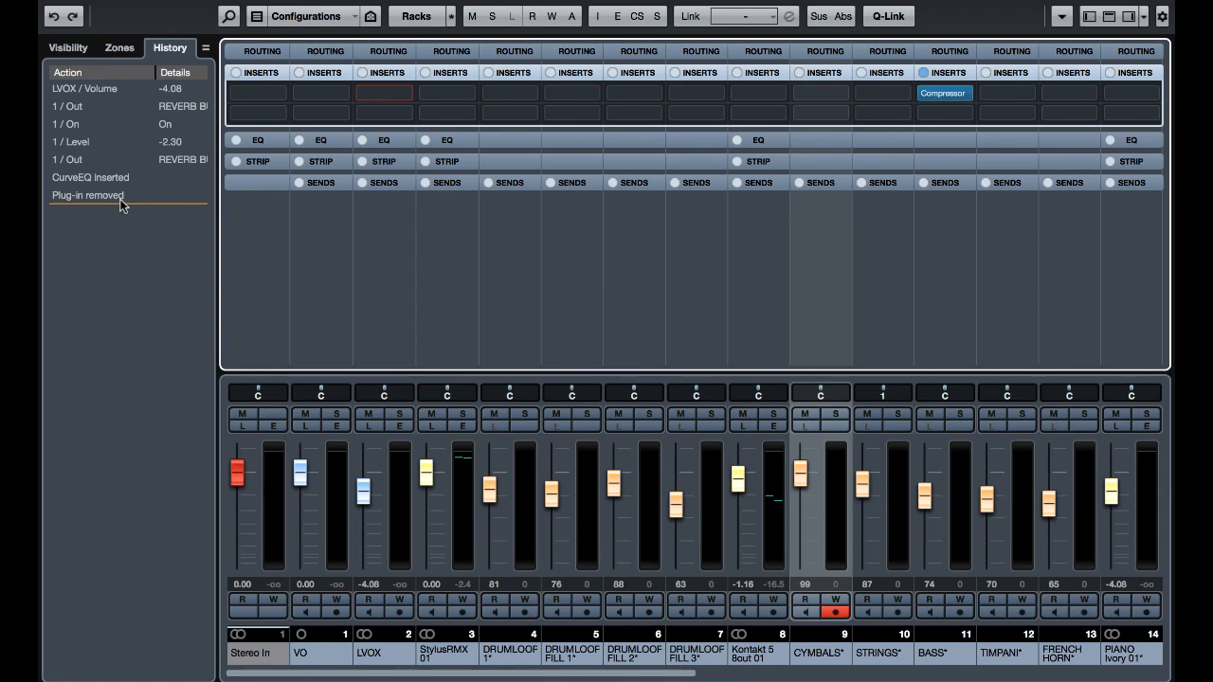
pyautogui.click(54, 16)
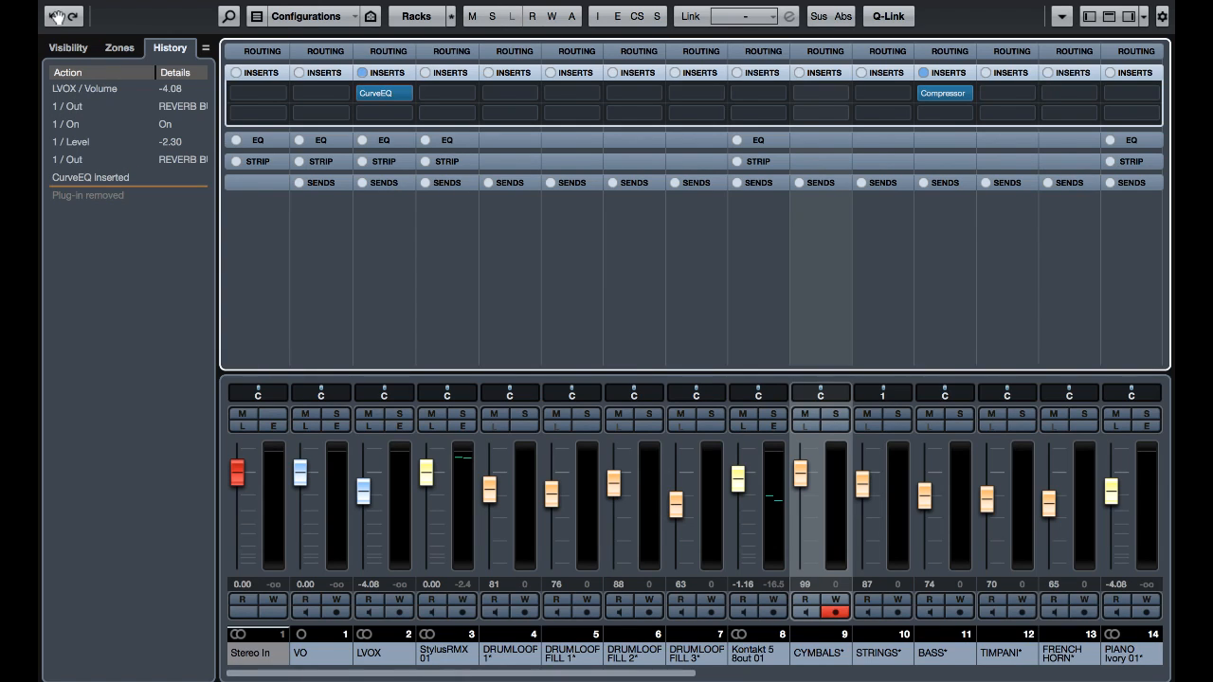
# Check the curve in the LVOX channel's CurveEQ, closing both the plug-in and the separate MixConsole window.
pyautogui.click(383, 94)
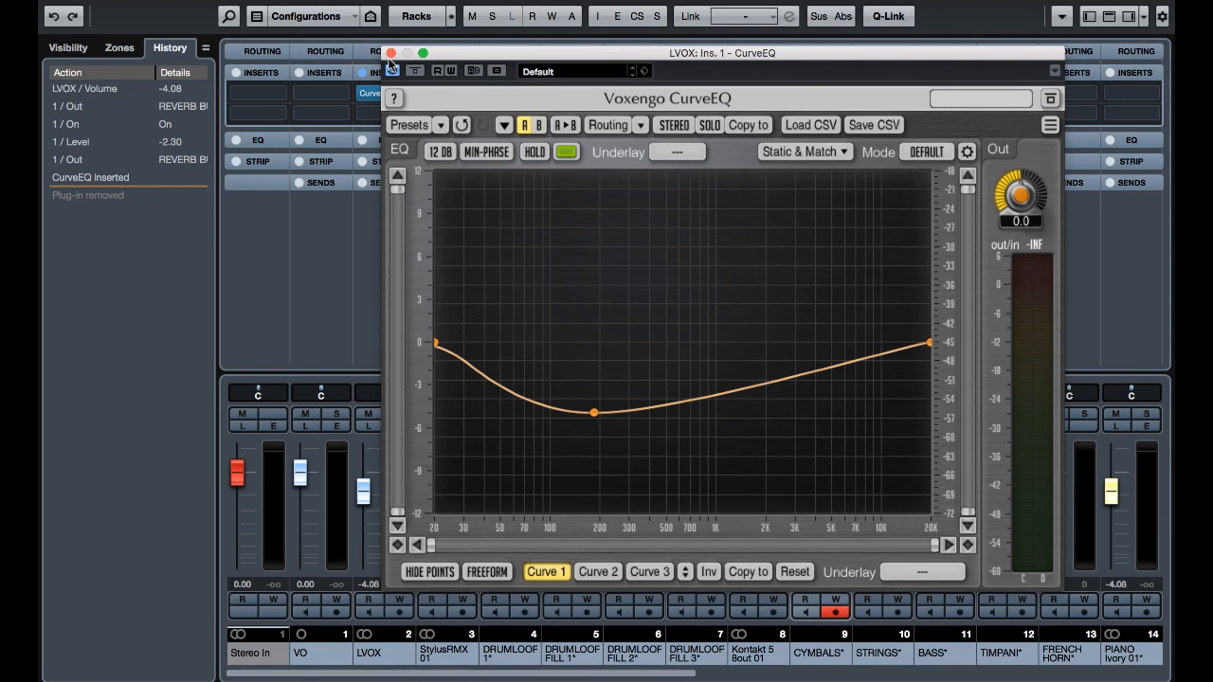
pyautogui.click(390, 54)
pyautogui.click(55, 1)
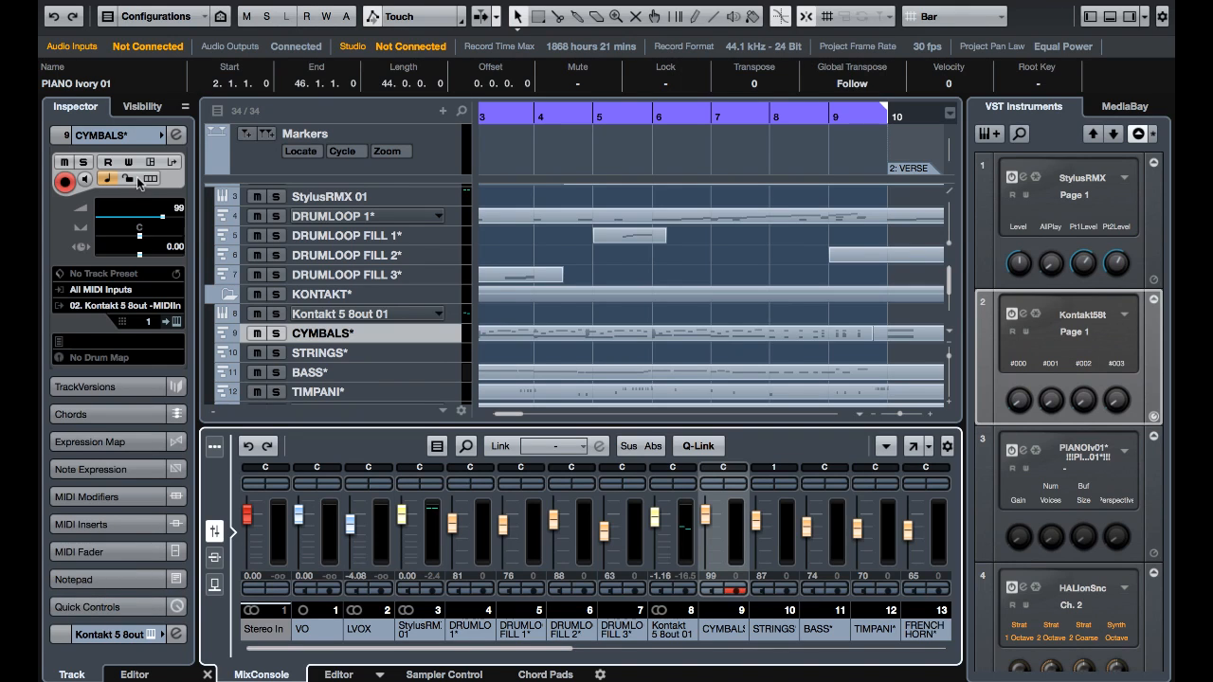
# Show the MixConsole channel zones in the project window's Left Zone and look across the channels as far as Stereo Out.
pyautogui.click(138, 103)
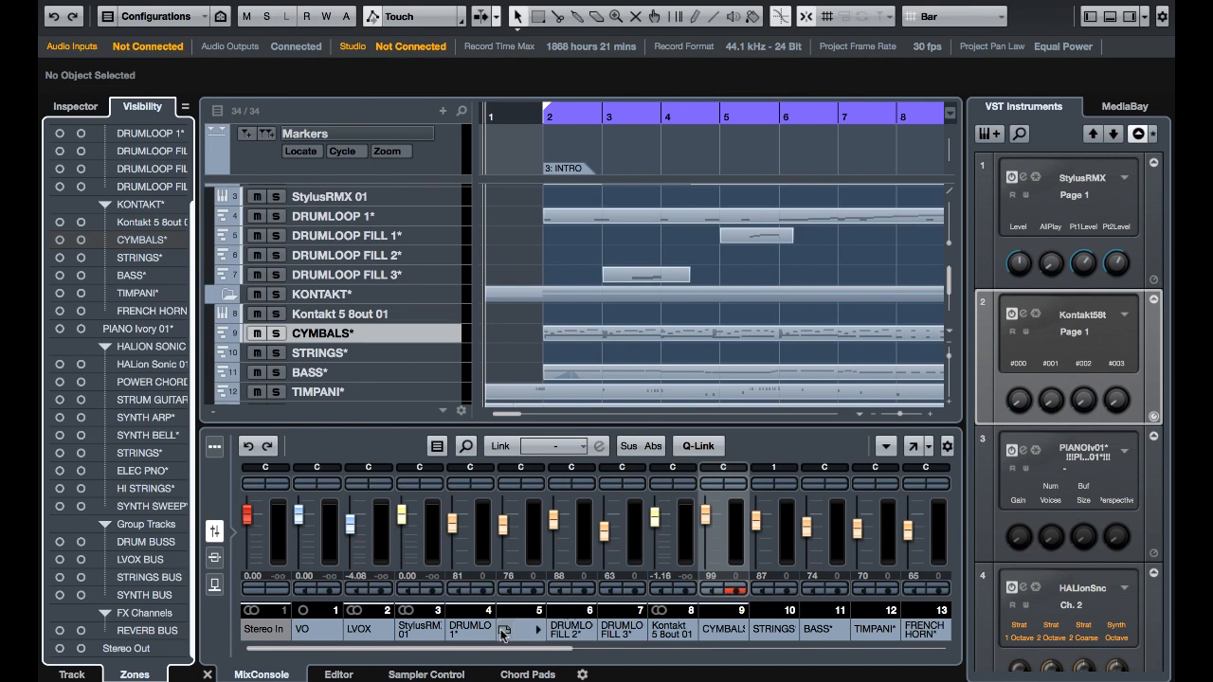
pyautogui.click(508, 649)
pyautogui.moveTo(507, 650); pyautogui.dragTo(883, 651)
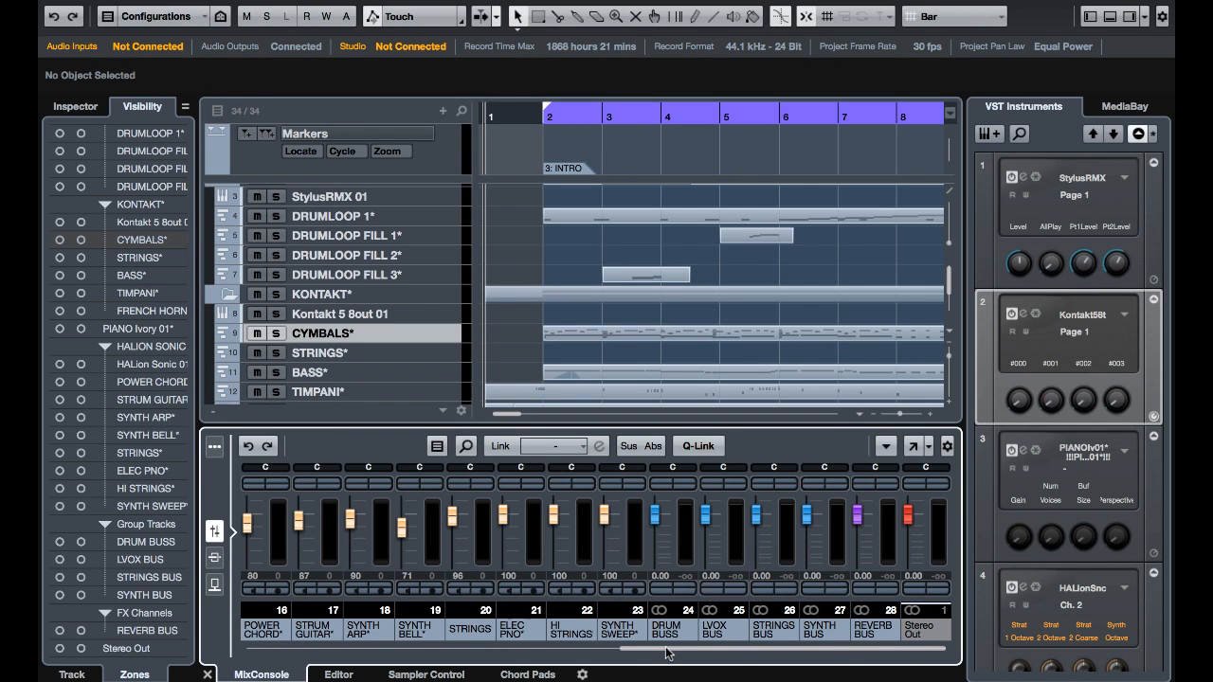
pyautogui.hscroll(-8, 654, 653)
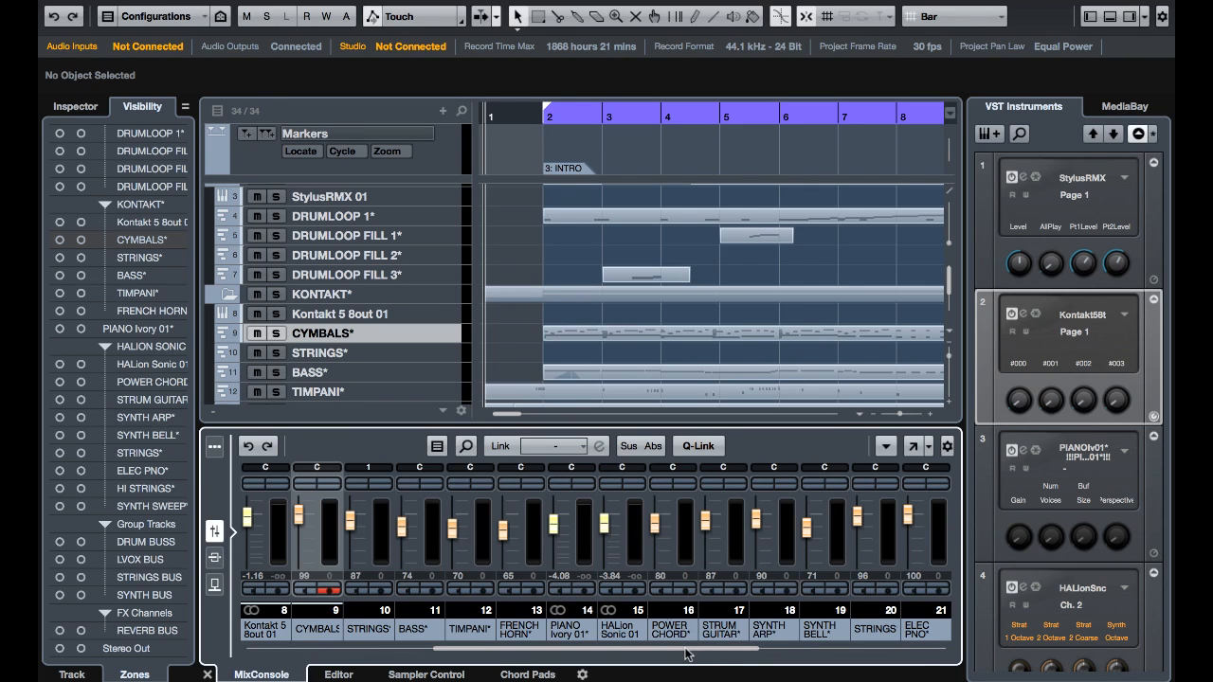
pyautogui.moveTo(687, 652); pyautogui.dragTo(579, 652)
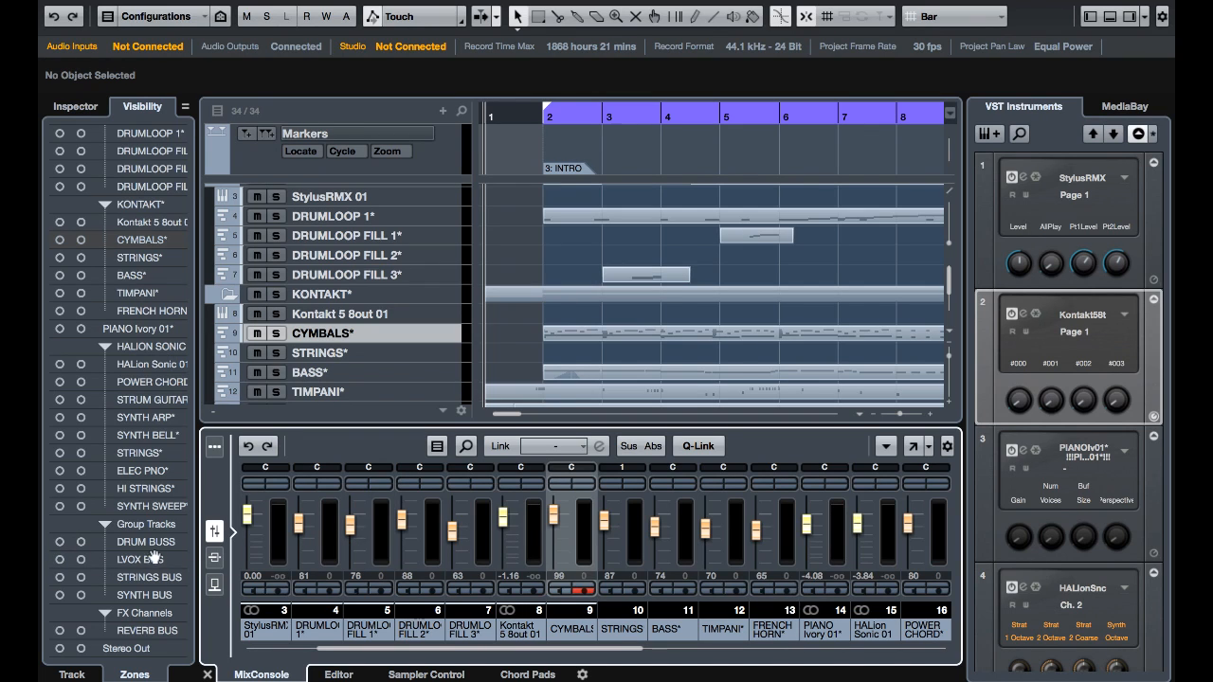
# Lock DRUM BUSS, LVOX BUS, STRINGS BUS, SYNTH BUS and Stereo Out to the MixConsole's left side and check they stay fixed.
pyautogui.click(60, 543)
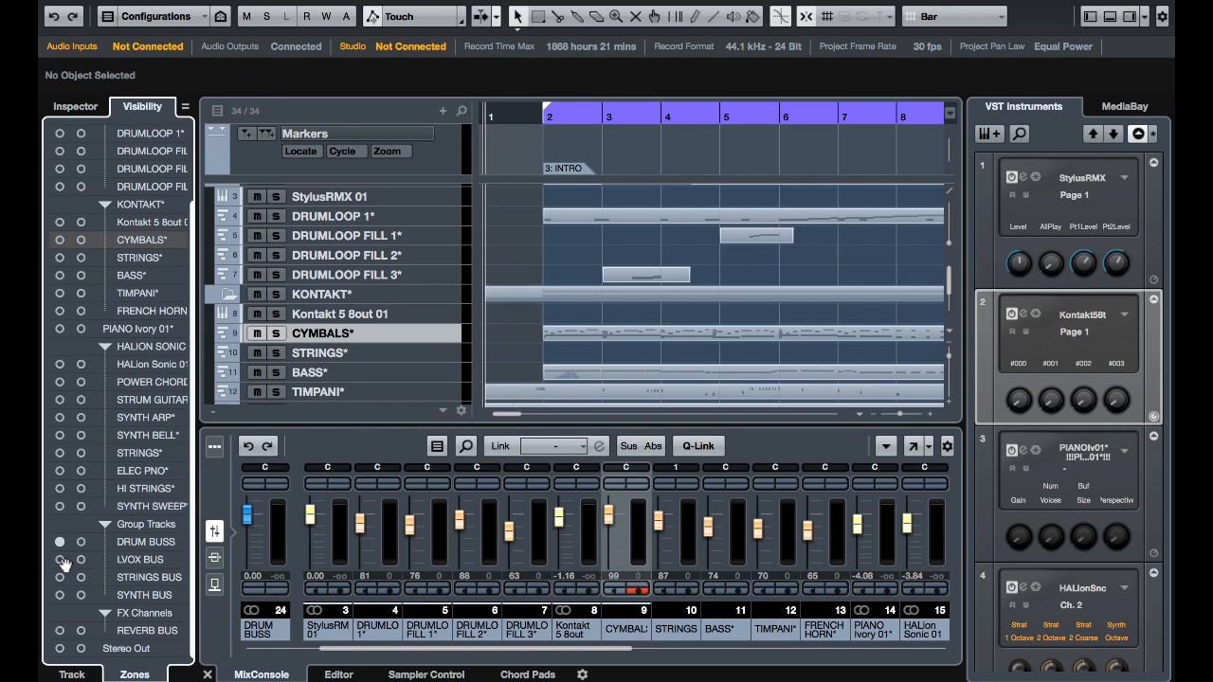
pyautogui.click(60, 560)
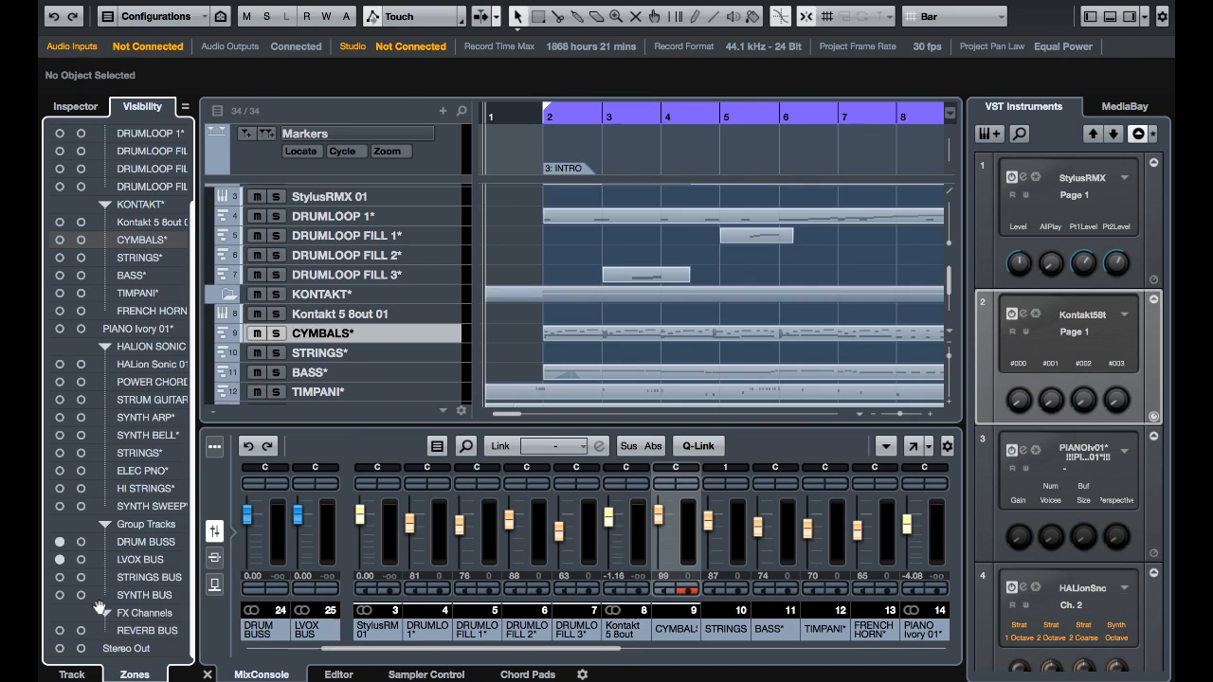
pyautogui.click(60, 578)
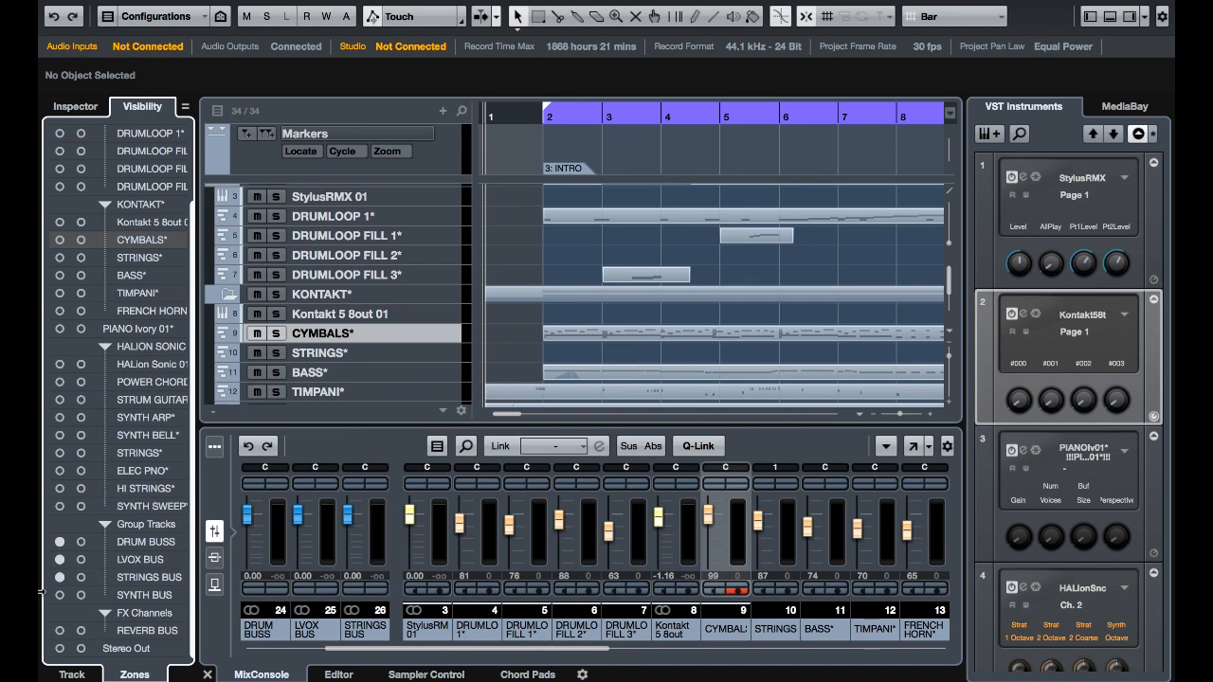
pyautogui.click(60, 595)
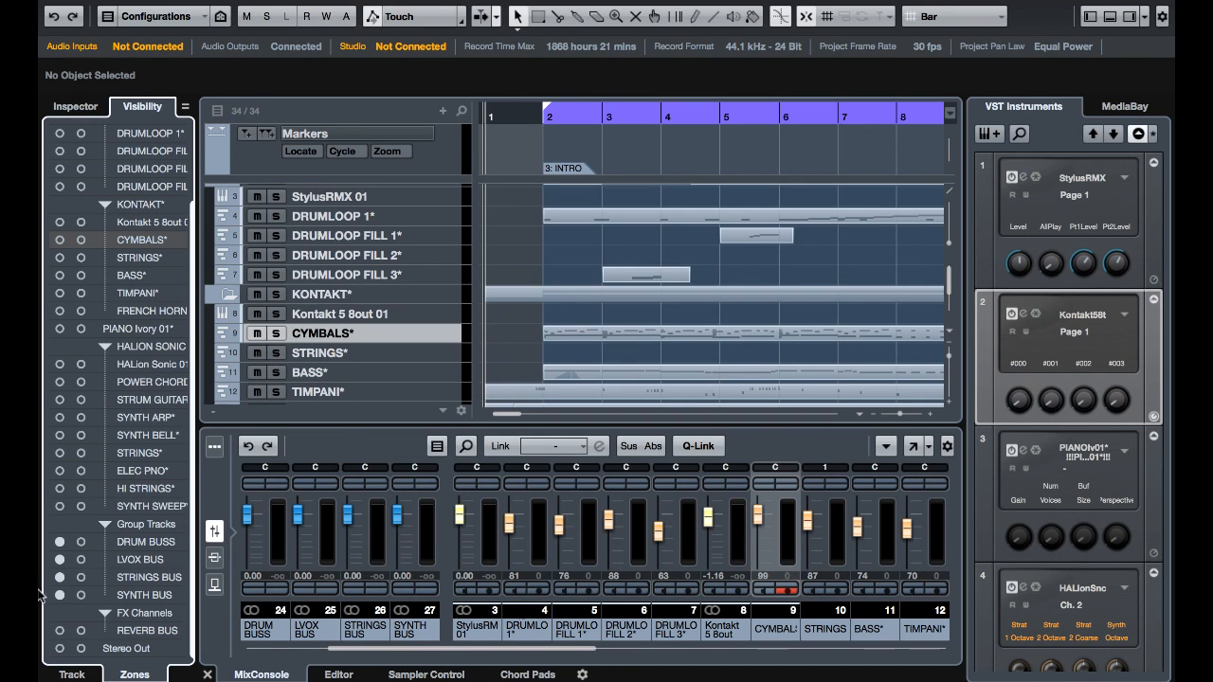
pyautogui.click(60, 630)
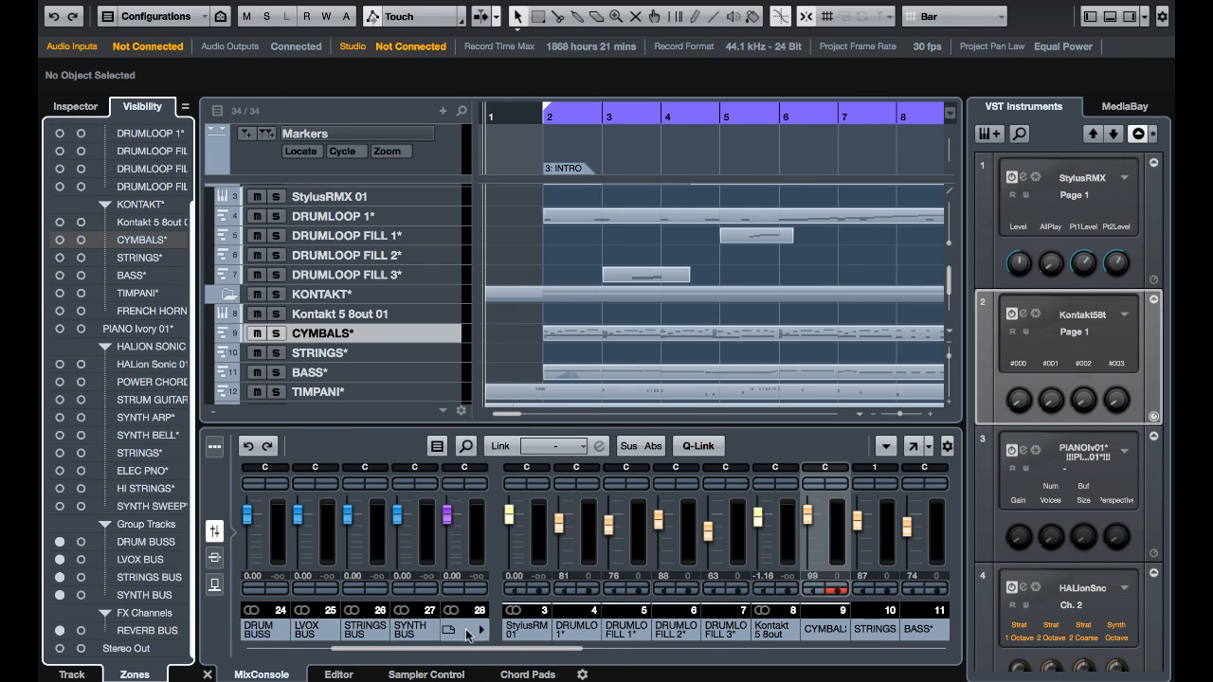
pyautogui.click(60, 631)
pyautogui.click(60, 649)
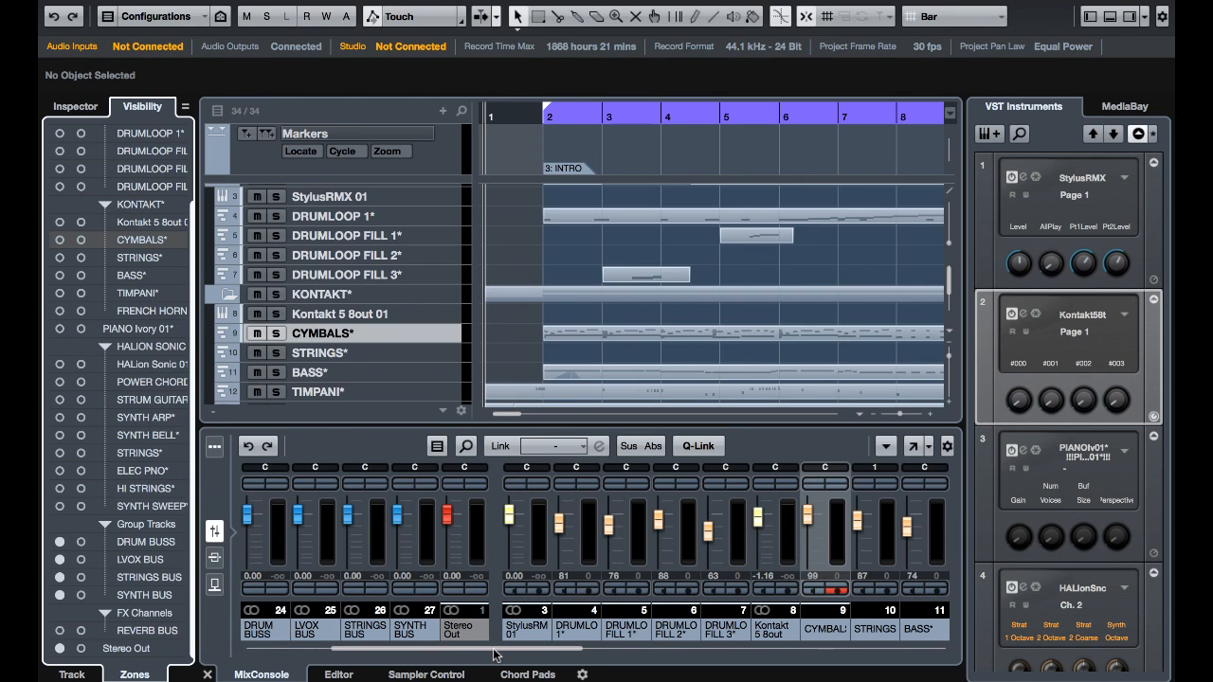
pyautogui.moveTo(493, 656); pyautogui.dragTo(647, 642)
pyautogui.moveTo(705, 650)
pyautogui.mouseDown()
pyautogui.moveTo(766, 652)
pyautogui.moveTo(703, 649)
pyautogui.mouseUp()
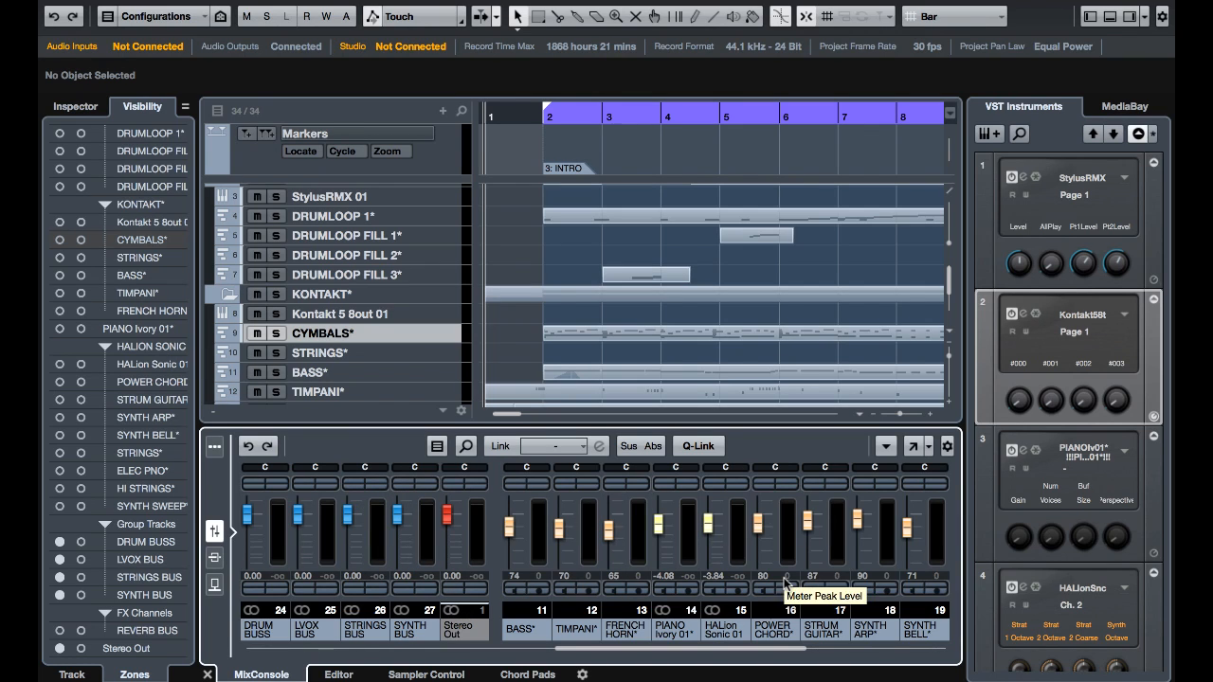
# Show the lower-zone Editor and display the CYMBALS track's STRINGS part and the BASS part in it.
pyautogui.click(338, 675)
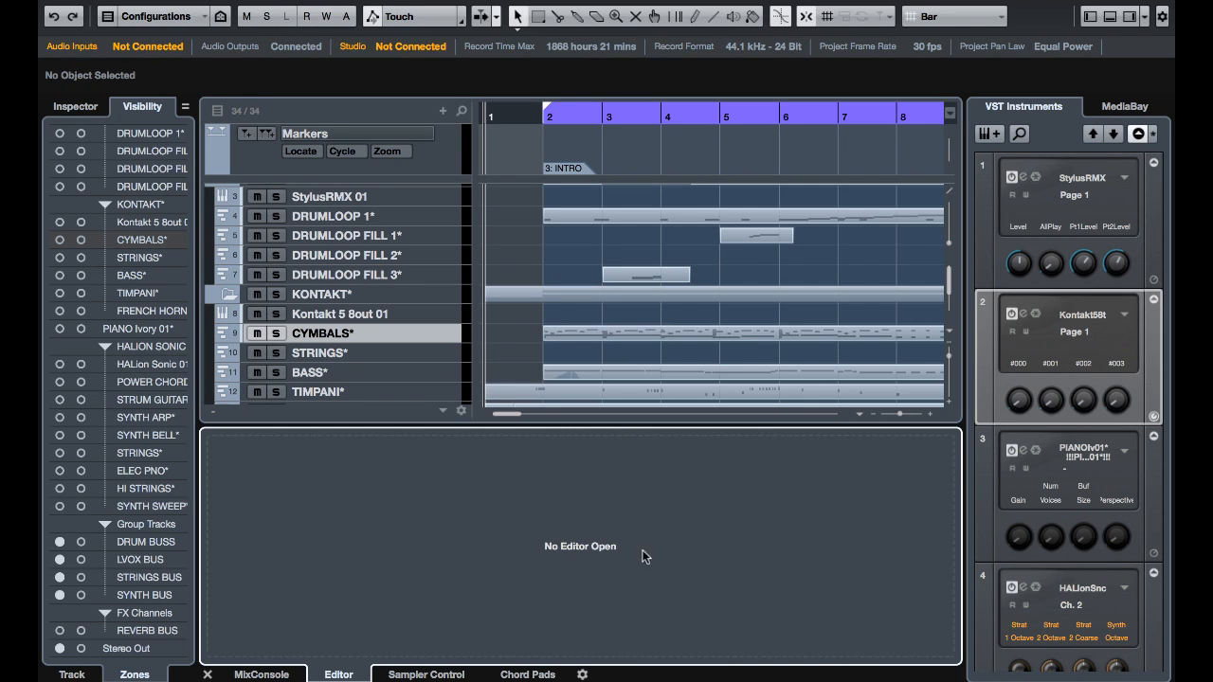
pyautogui.doubleClick(683, 332)
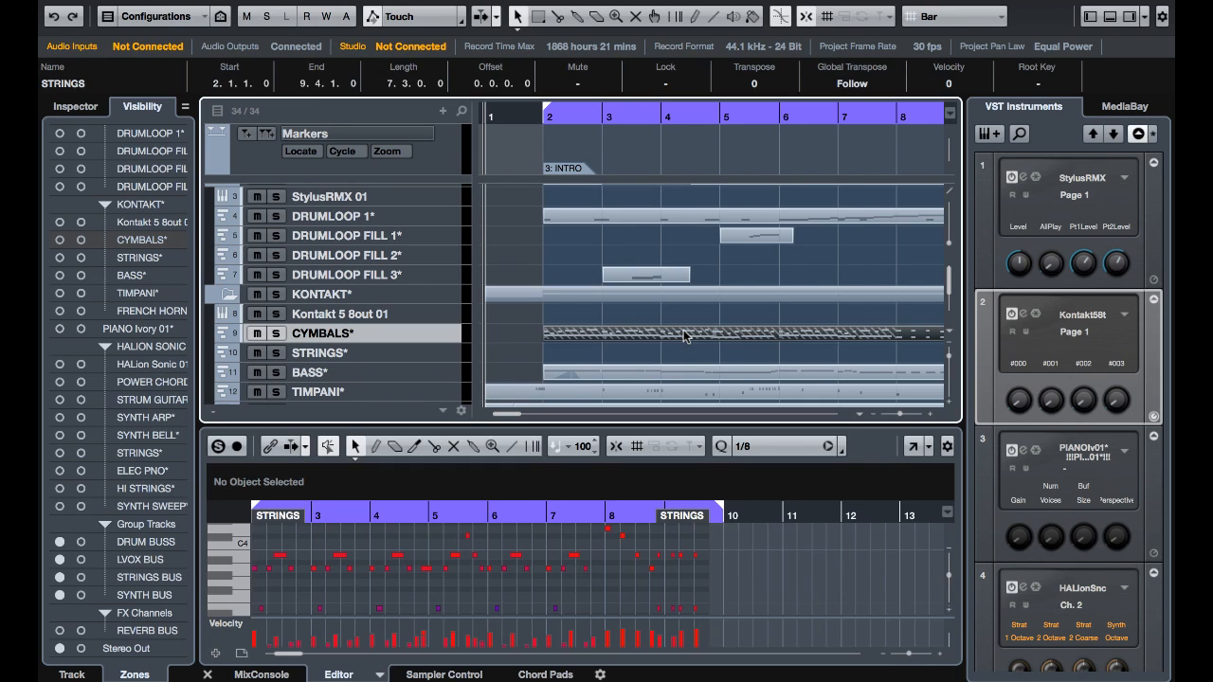
pyautogui.click(646, 375)
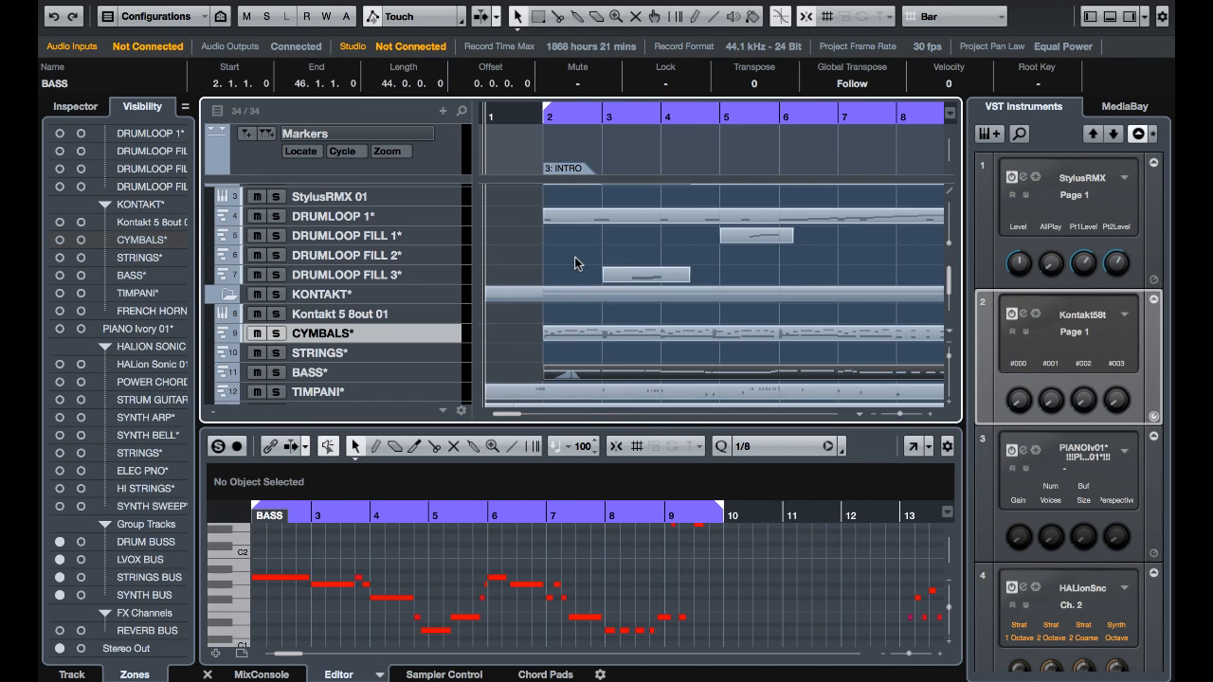
# Display the LVOX audio event and the STRINGS part on the CYMBALS track in the lower-zone Editor.
pyautogui.scroll(2, 574, 257)
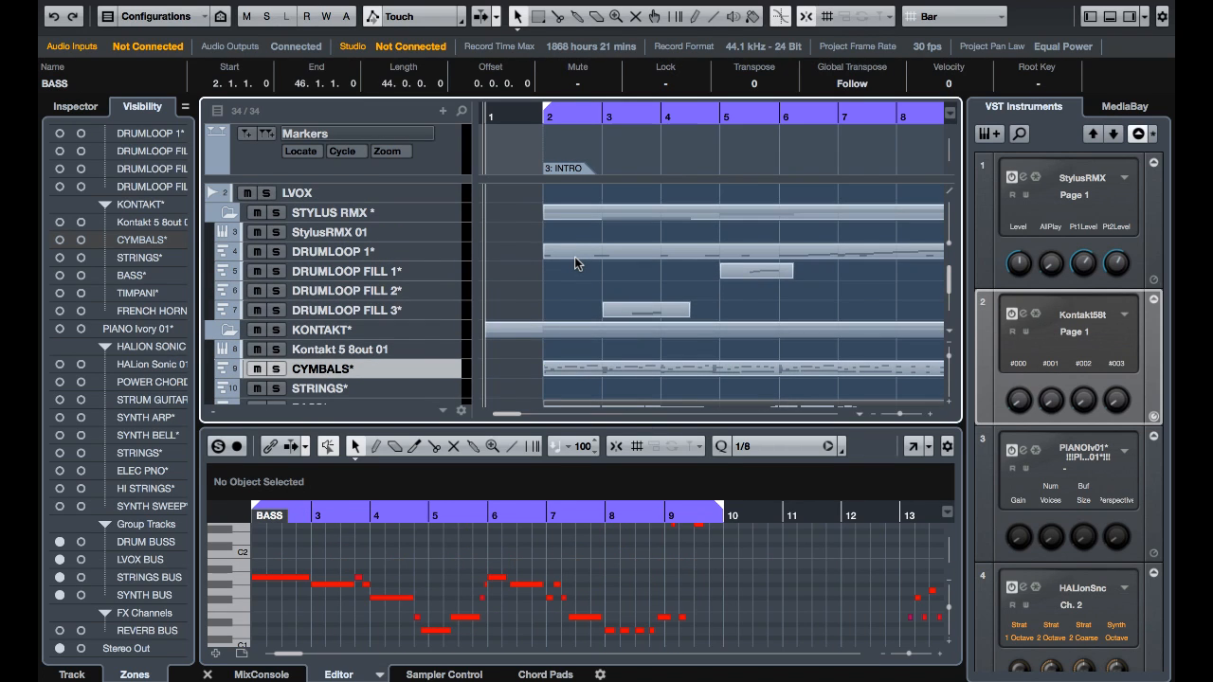
pyautogui.hscroll(6, 575, 257)
pyautogui.click(661, 192)
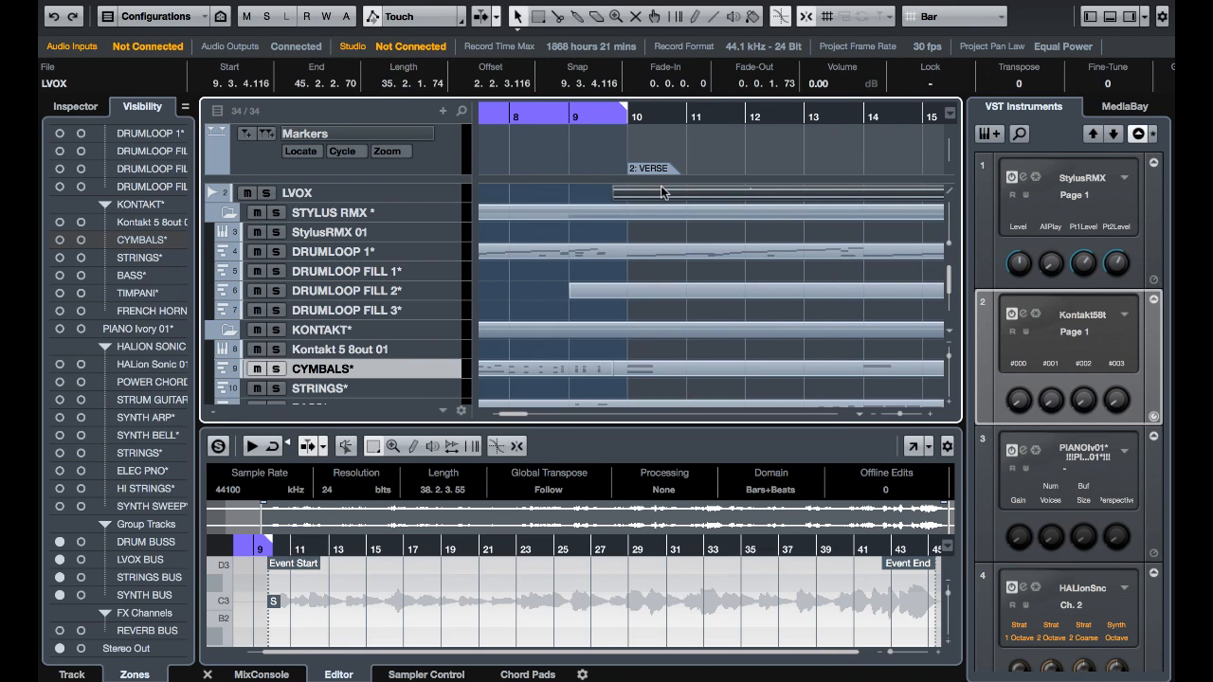
pyautogui.hscroll(-6, 561, 311)
pyautogui.scroll(-2, 560, 311)
pyautogui.scroll(-2, 560, 310)
pyautogui.click(560, 310)
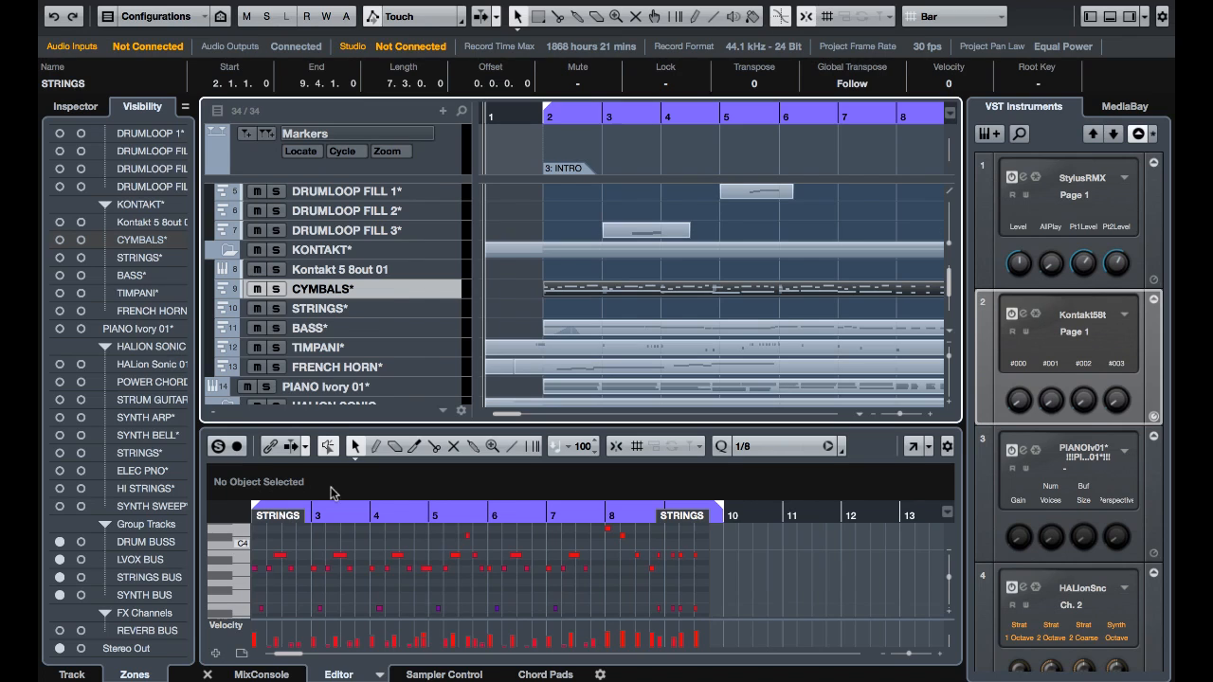
# Link the lower-zone Editor's timeline to the project window and check that both follow horizontal movement through the arrangement.
pyautogui.click(272, 448)
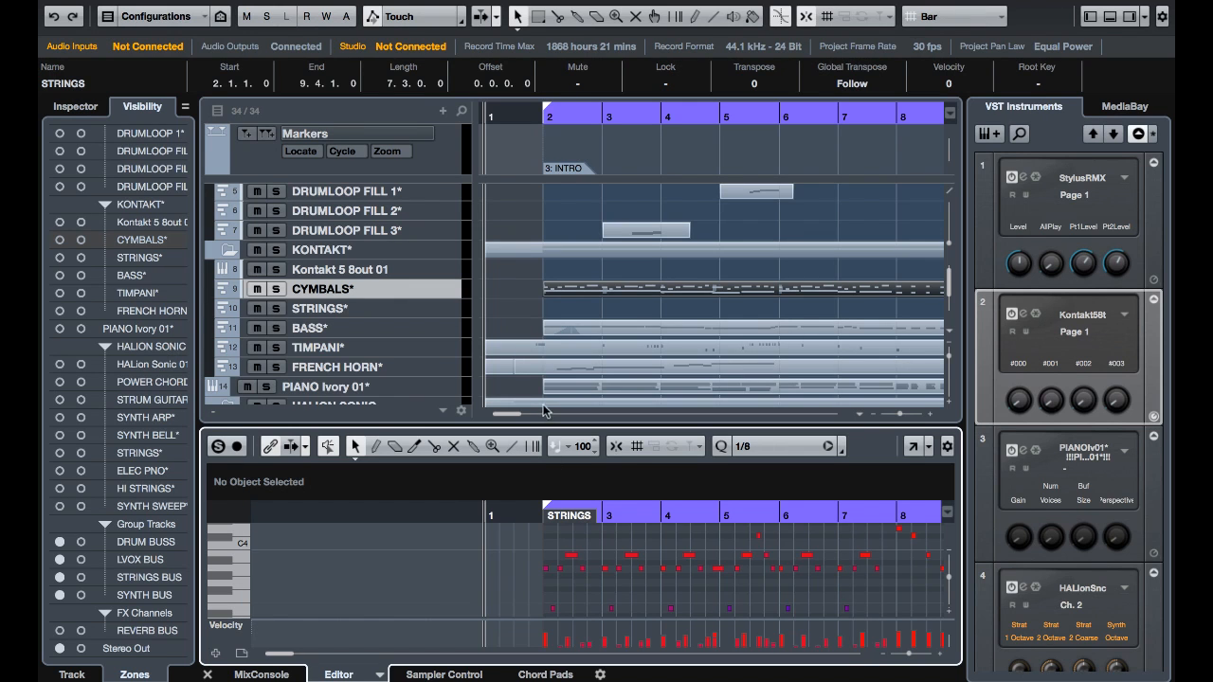
pyautogui.hscroll(2, 595, 261)
pyautogui.scroll(-3, 595, 261)
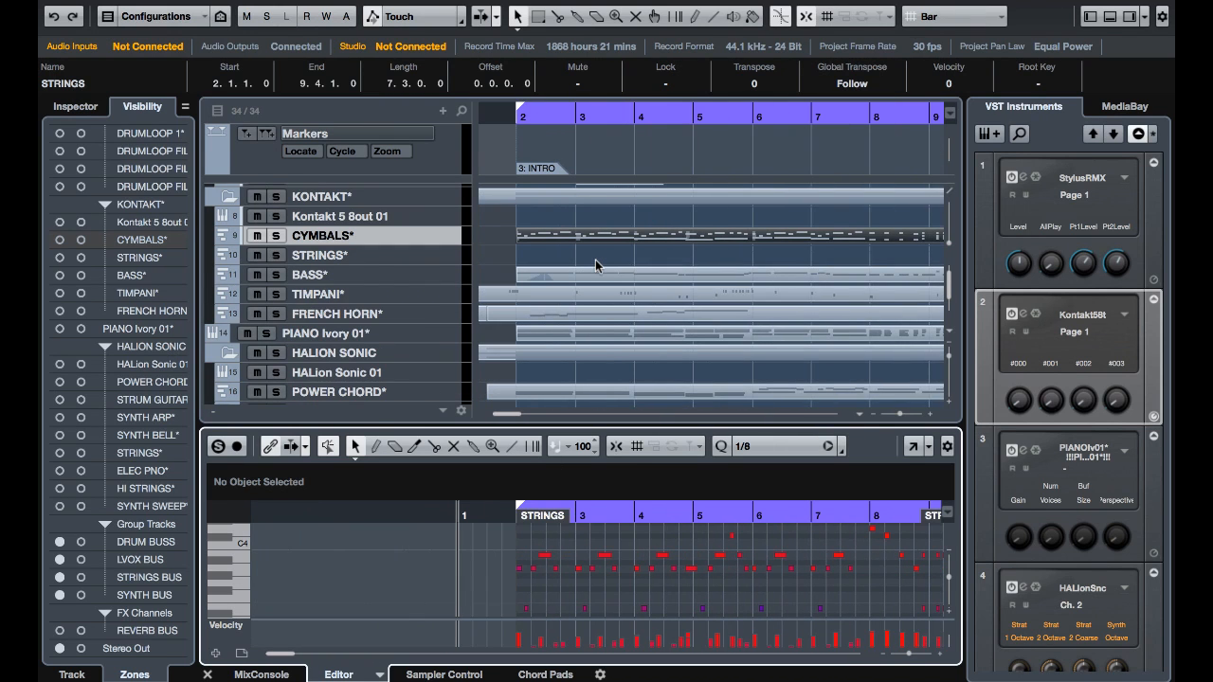
pyautogui.hscroll(5, 757, 269)
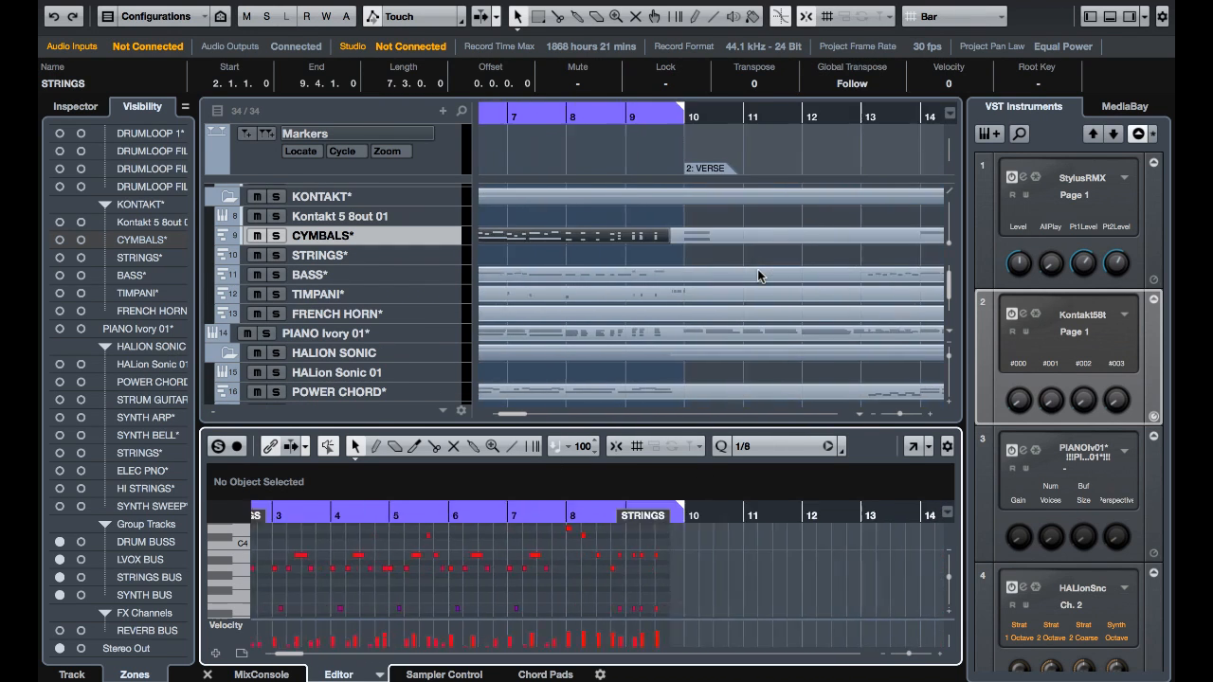
pyautogui.scroll(-2, 757, 269)
pyautogui.hscroll(-5, 757, 270)
pyautogui.scroll(-3, 757, 269)
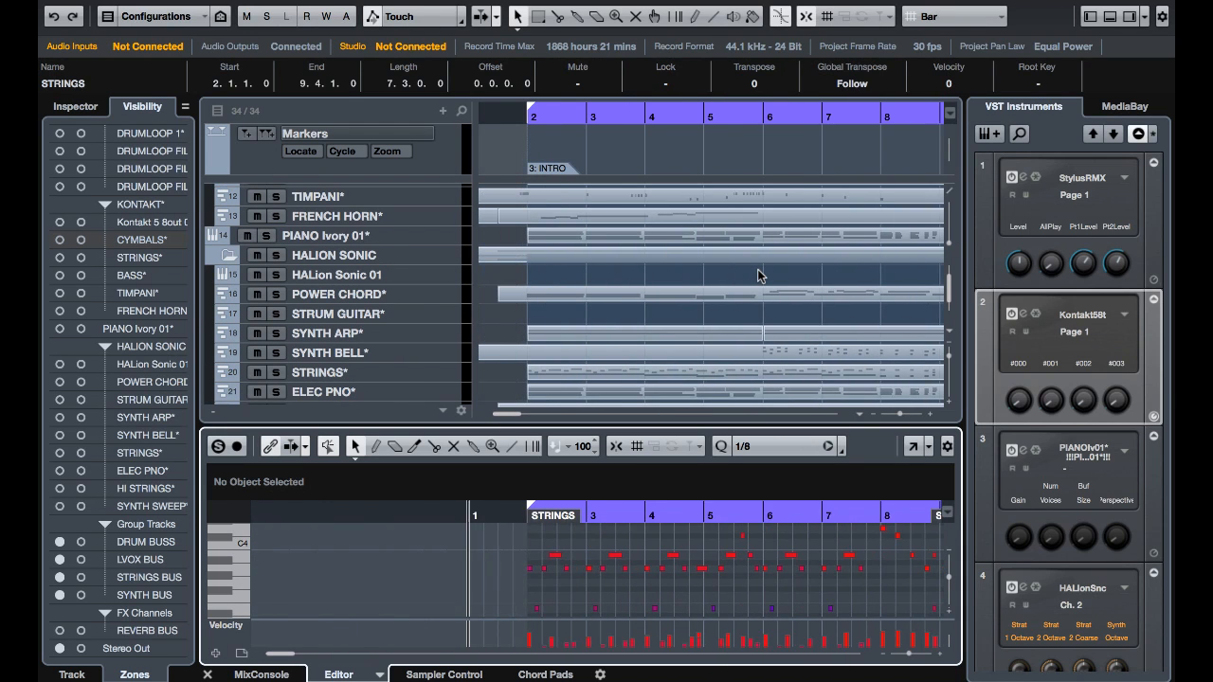
pyautogui.scroll(7, 757, 276)
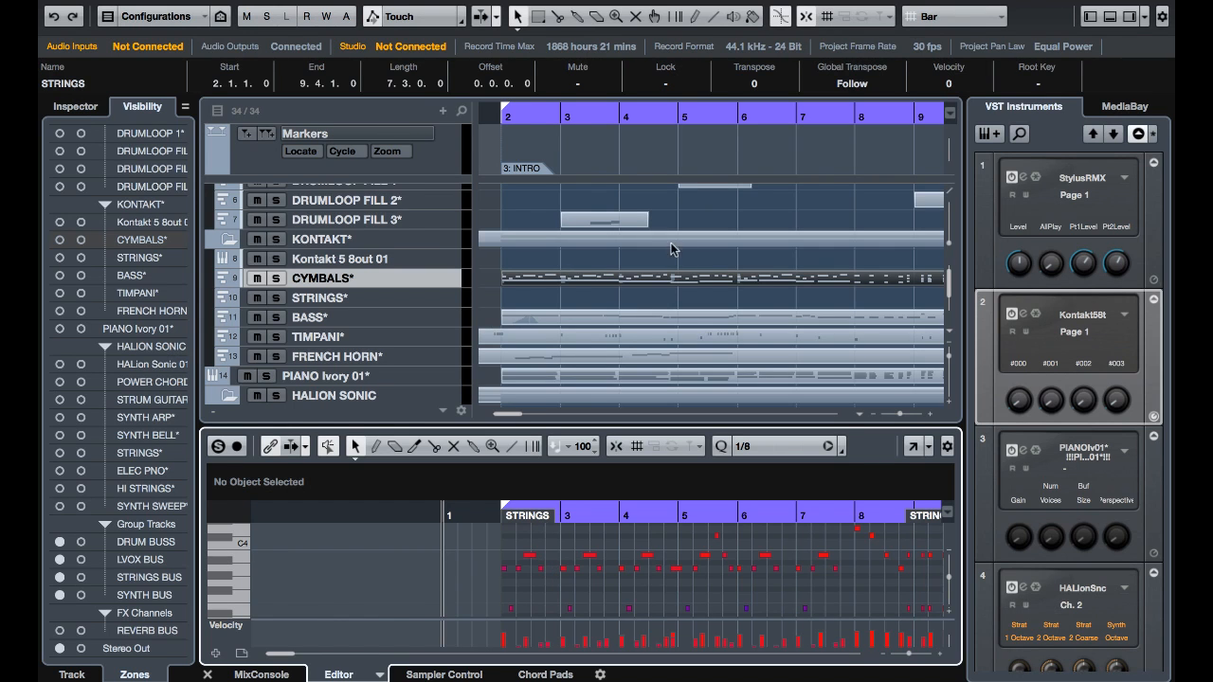
pyautogui.hscroll(10, 694, 271)
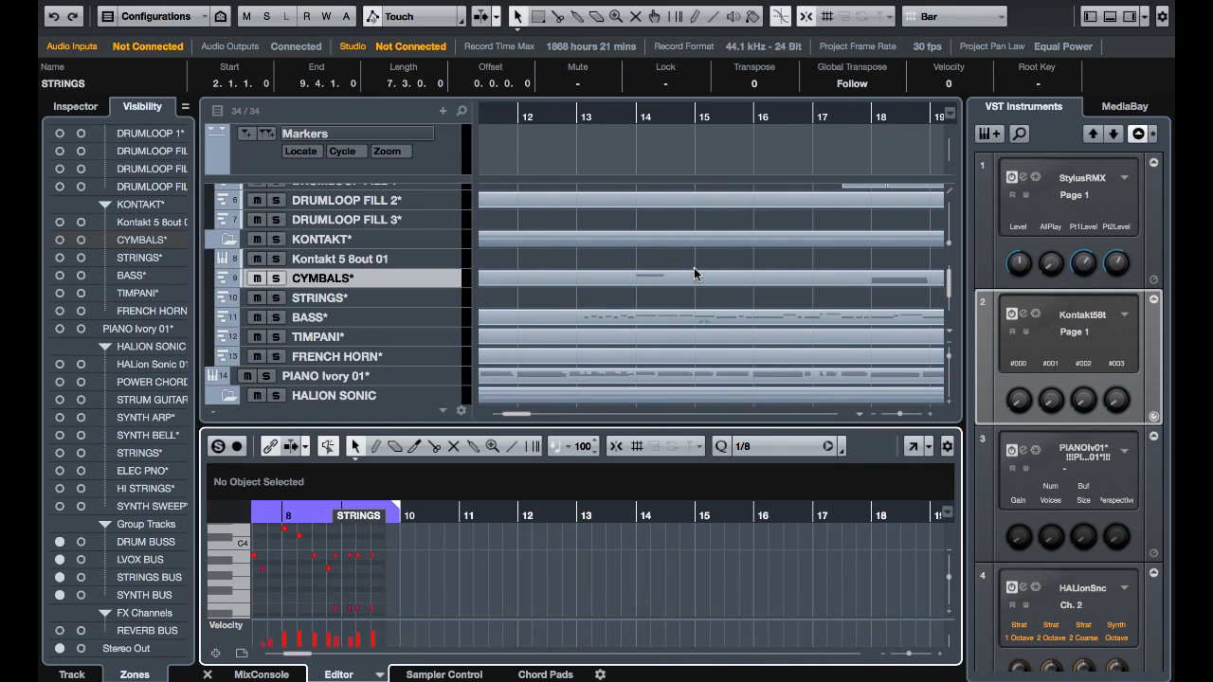
pyautogui.scroll(-3, 694, 271)
pyautogui.hscroll(-10, 693, 272)
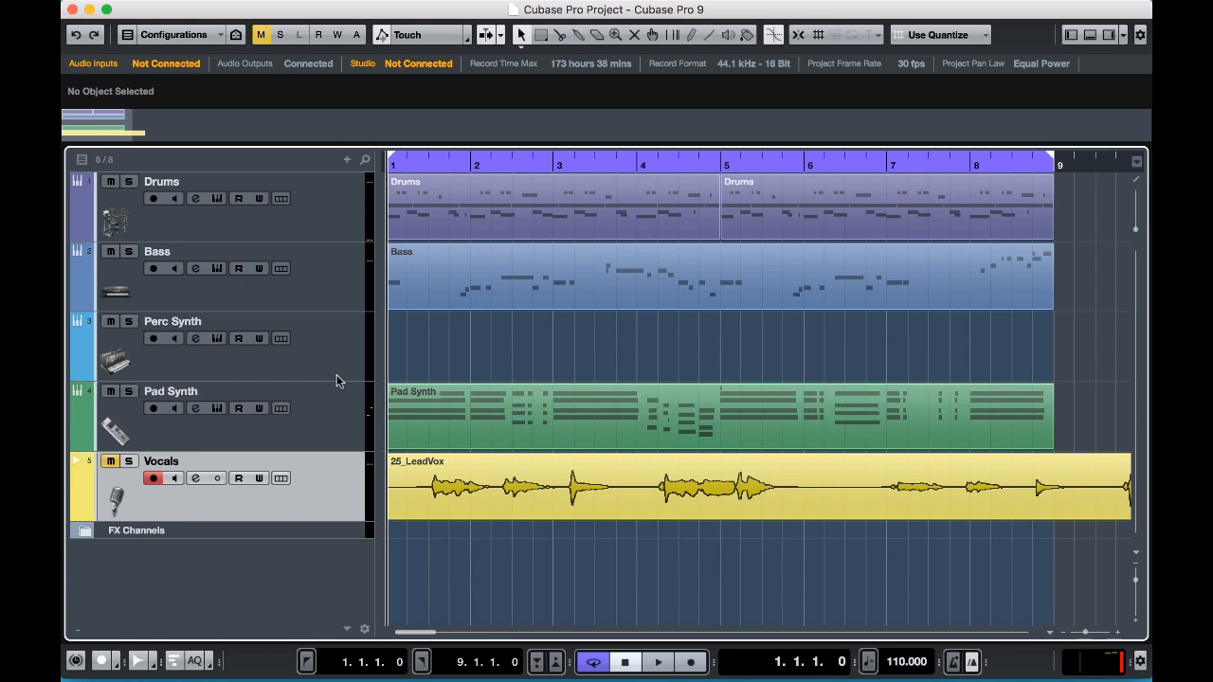
# Play back the arrangement with the Vocals track muted, solo Vocals and audition it from the project start, returning to bar 1.
pyautogui.press('space')
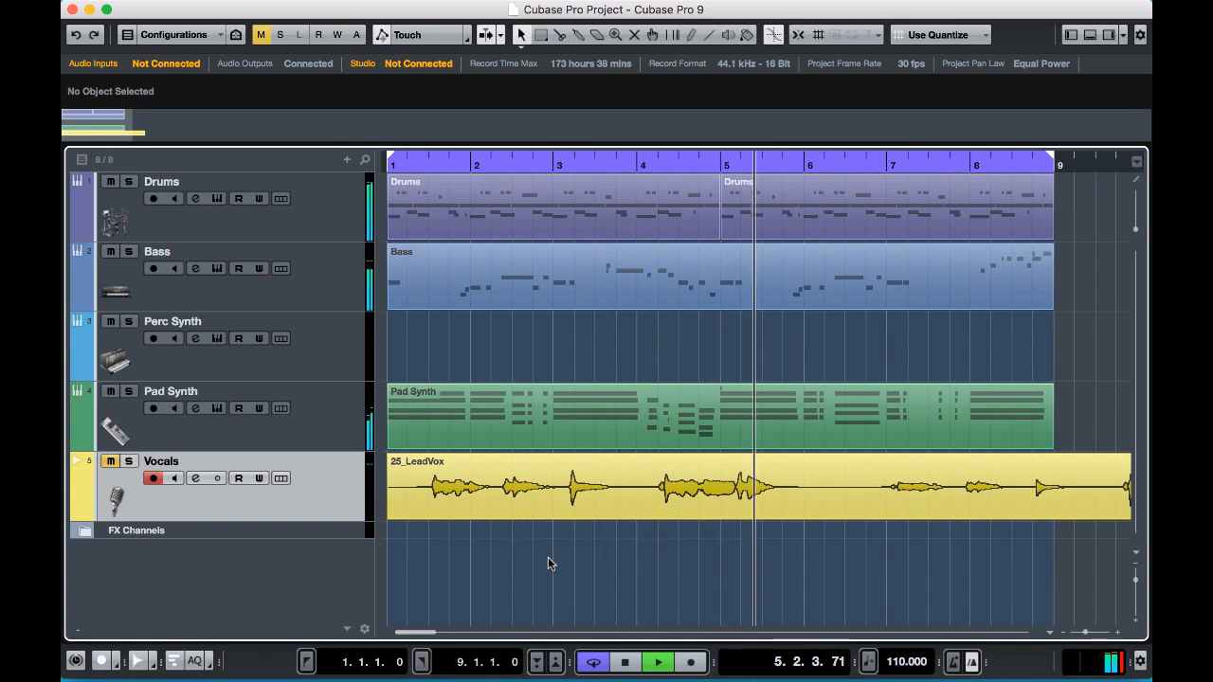
pyautogui.press('space')
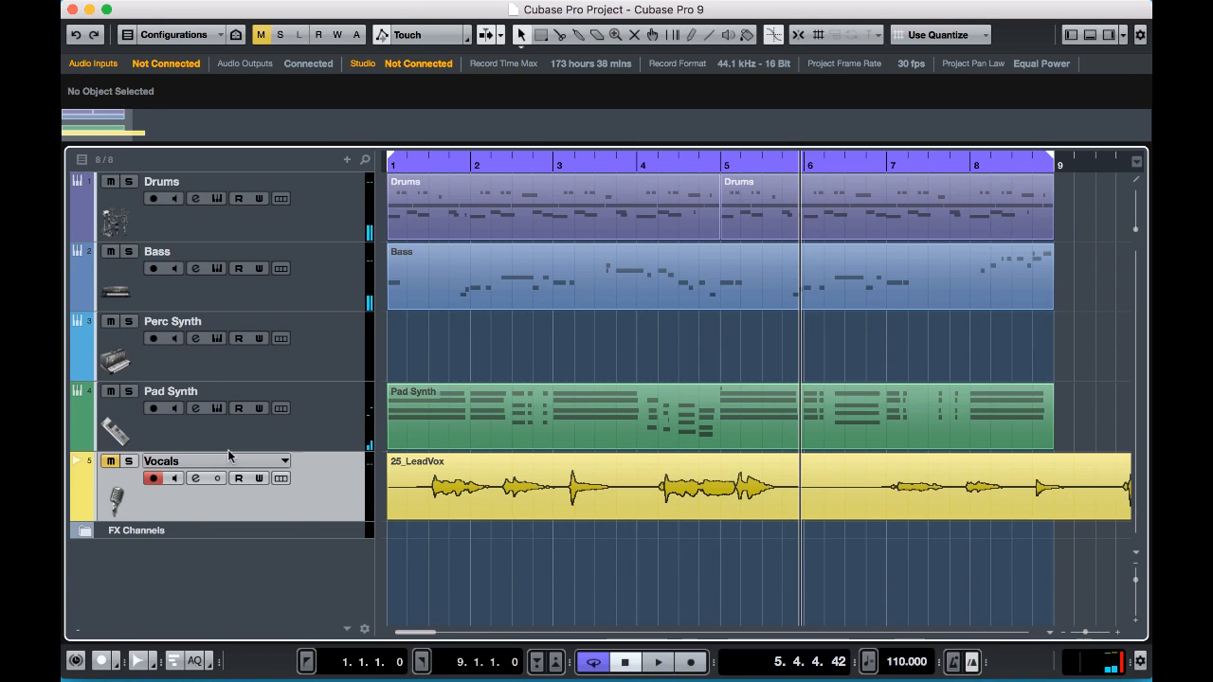
pyautogui.click(129, 461)
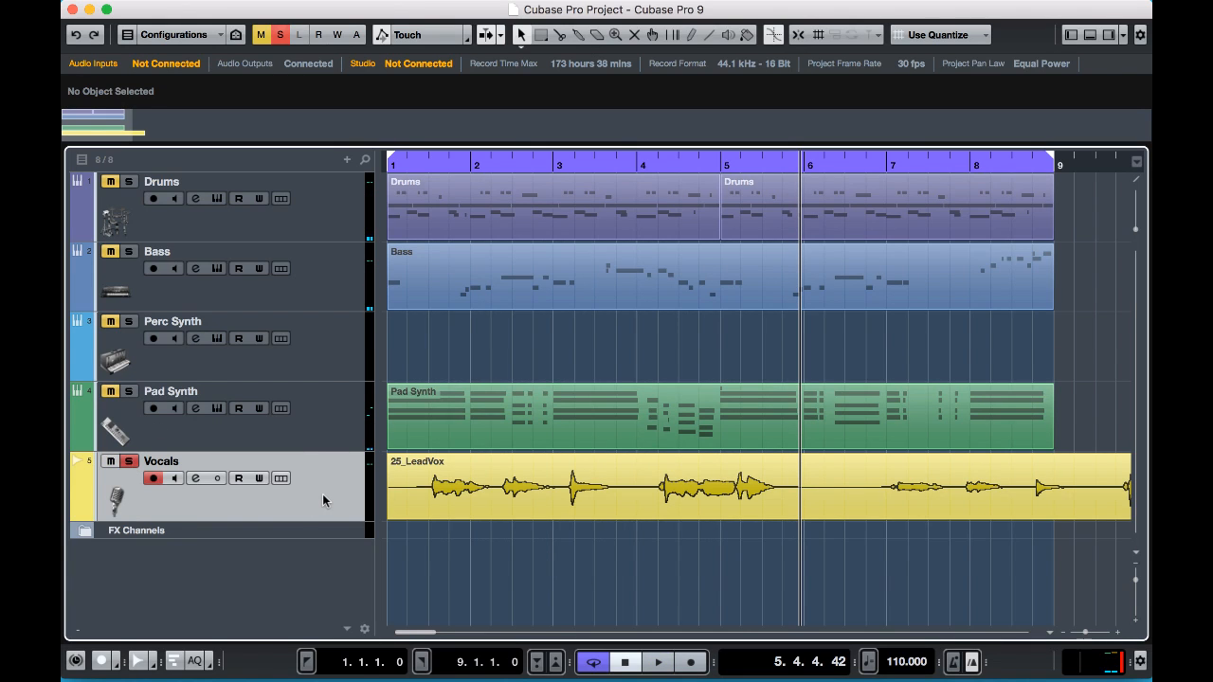
pyautogui.press(',')
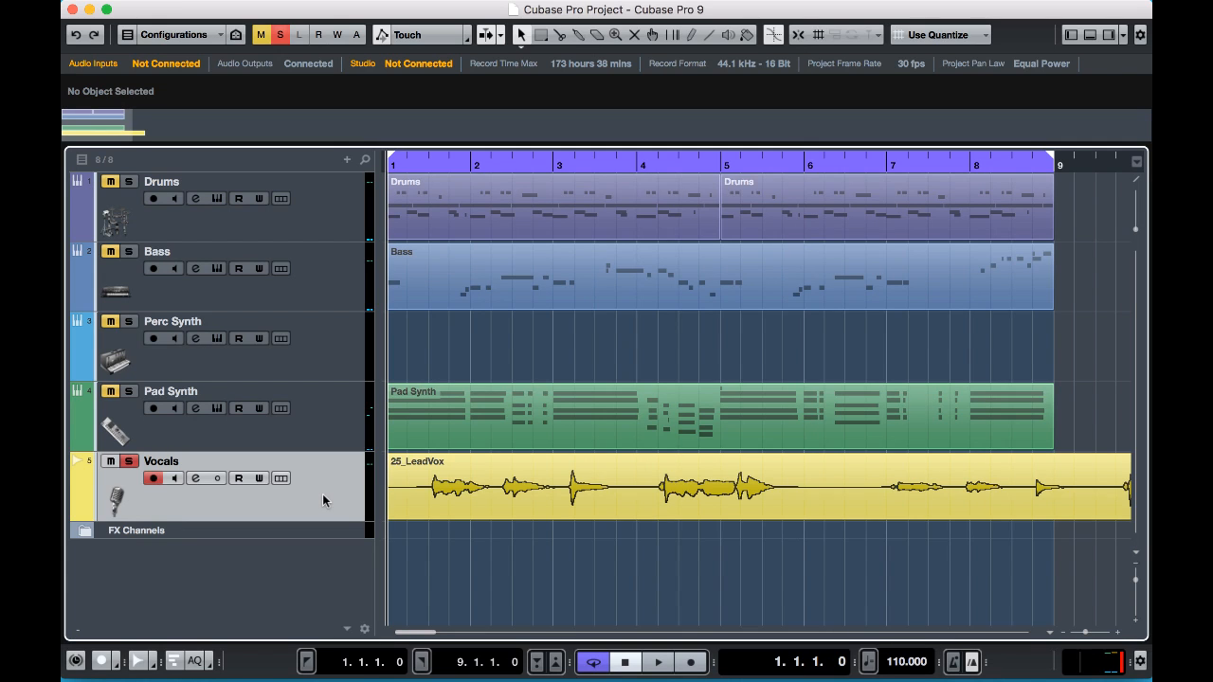
pyautogui.press('space')
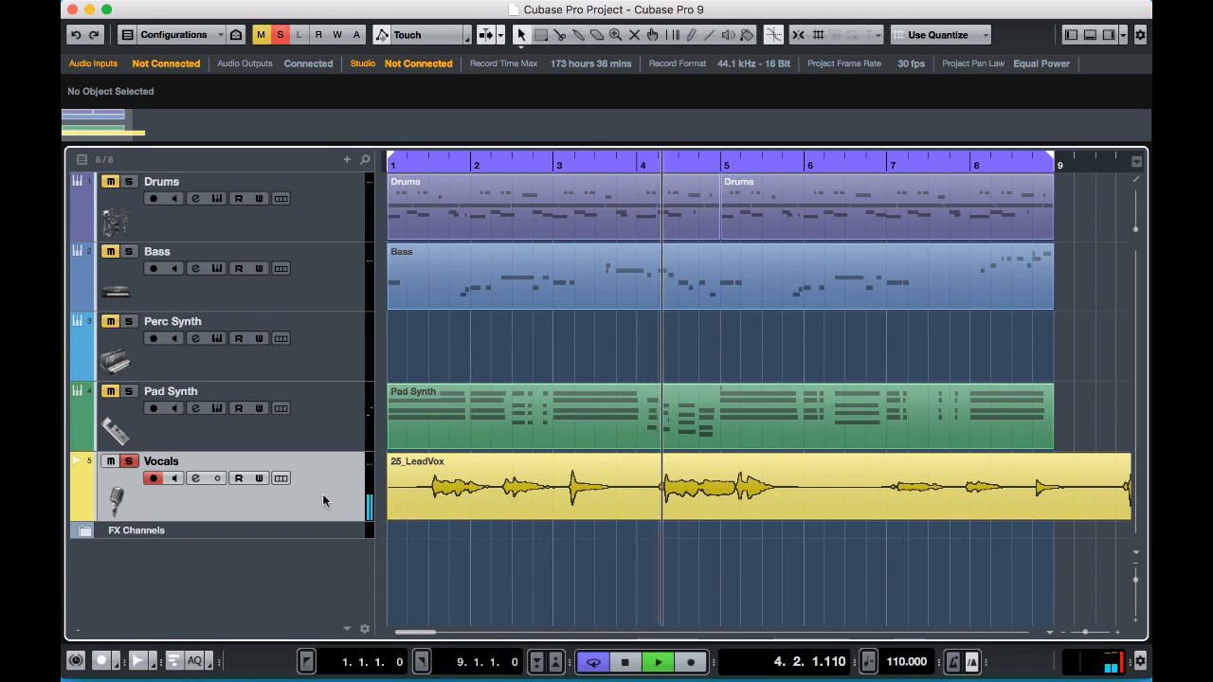
pyautogui.press('space')
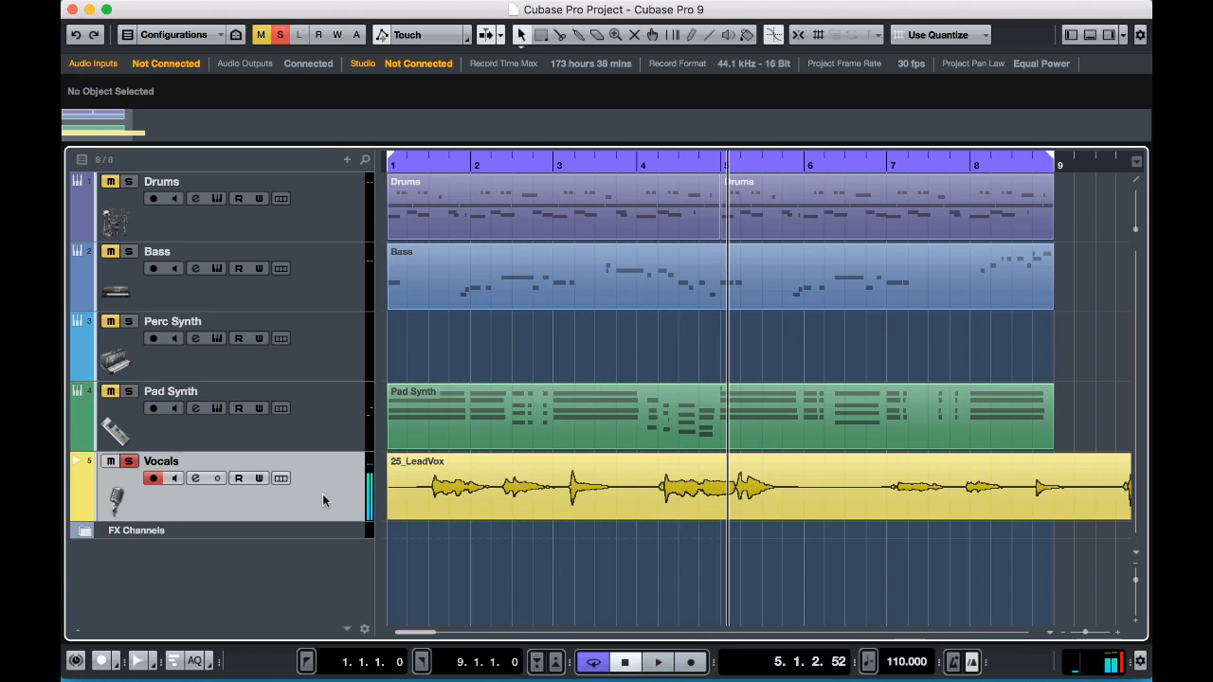
pyautogui.press('Home')
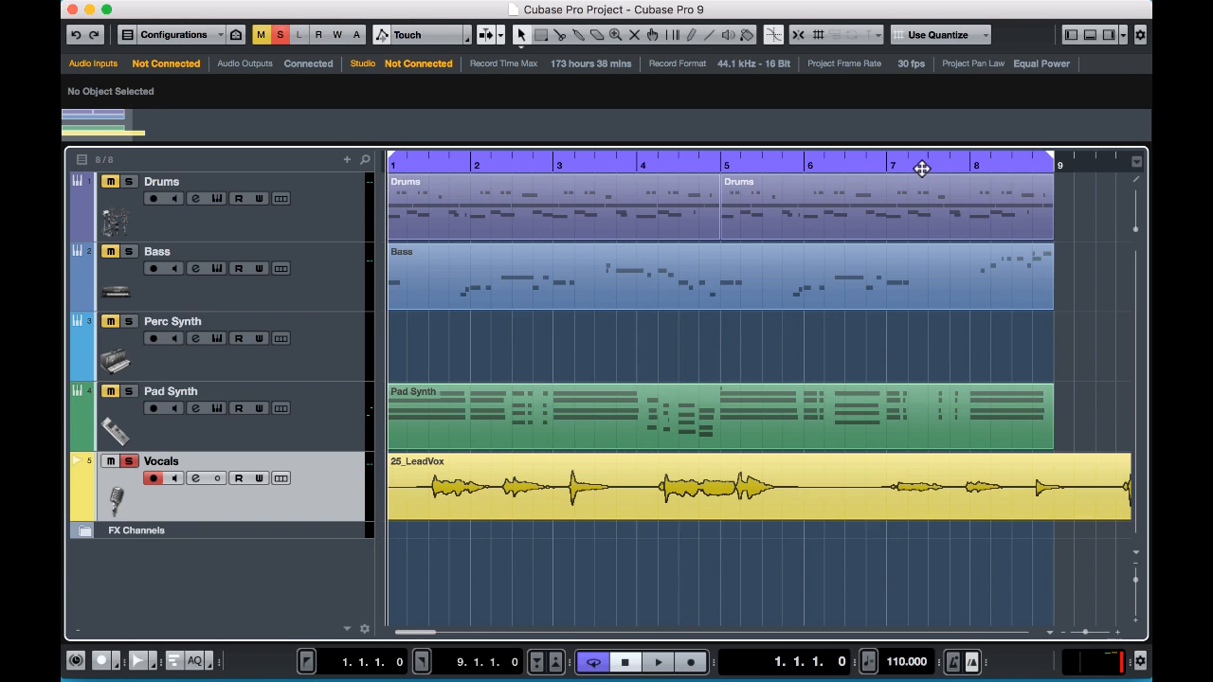
# Show the lower zone's Sampler Control and load the 25_LeadVox event into it to create a sampler track.
pyautogui.click(1090, 35)
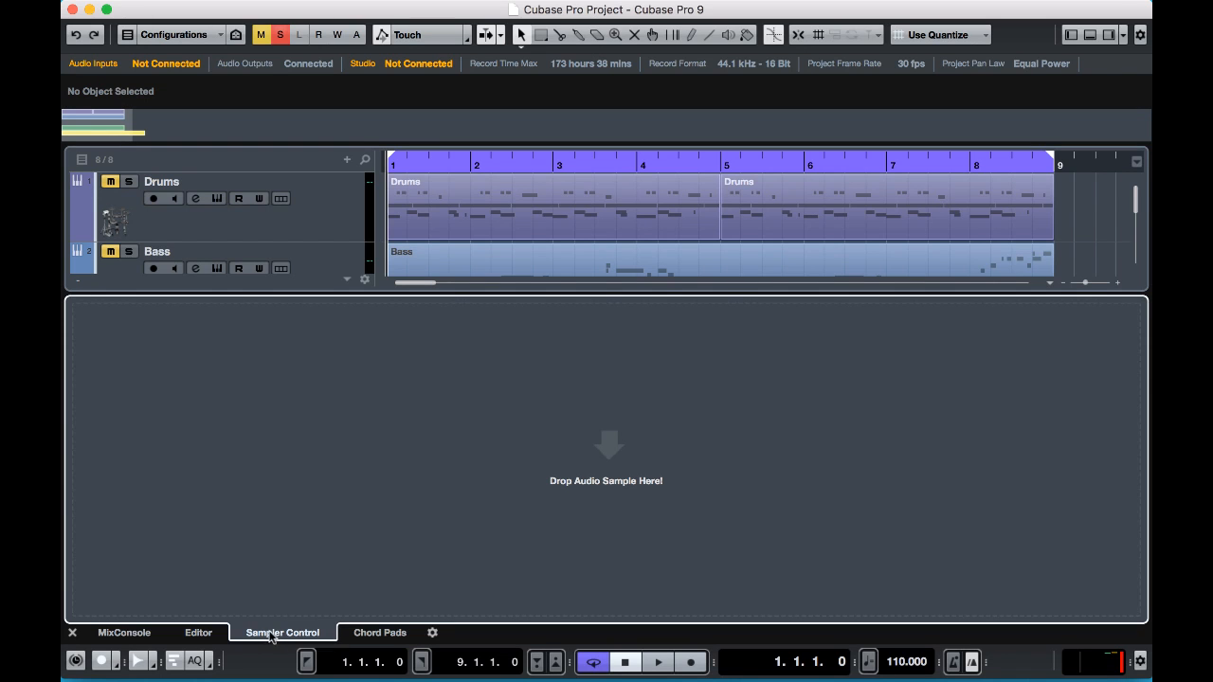
pyautogui.scroll(-6, 609, 245)
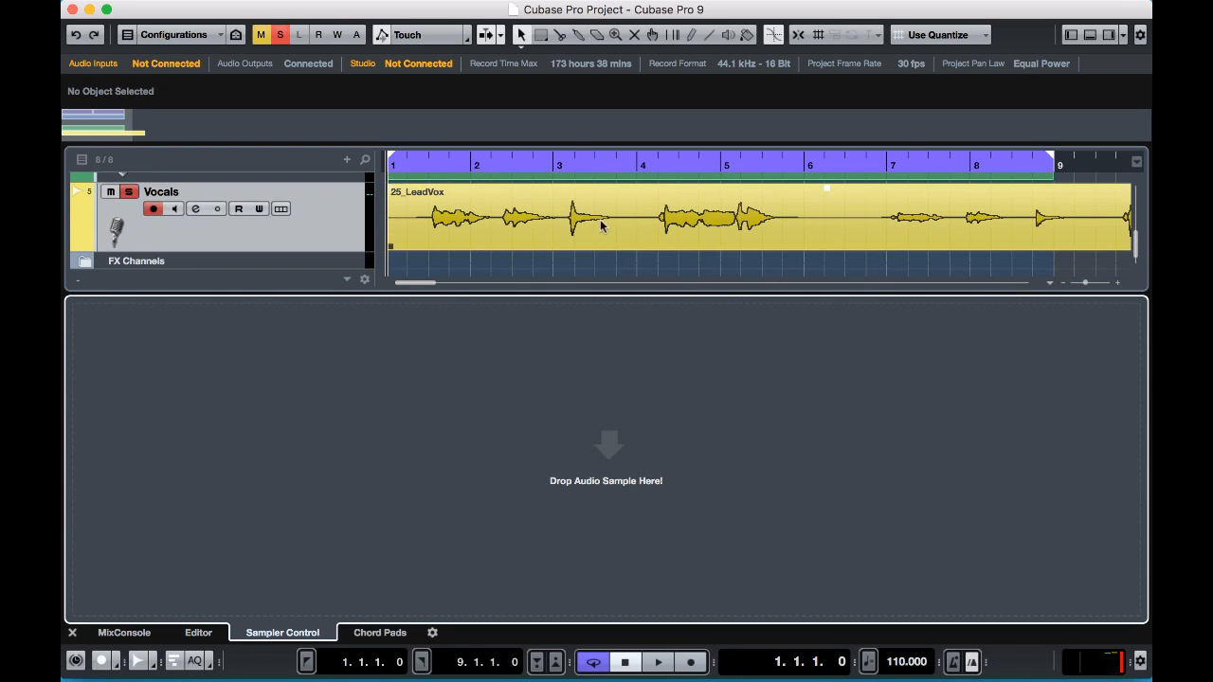
pyautogui.click(604, 229)
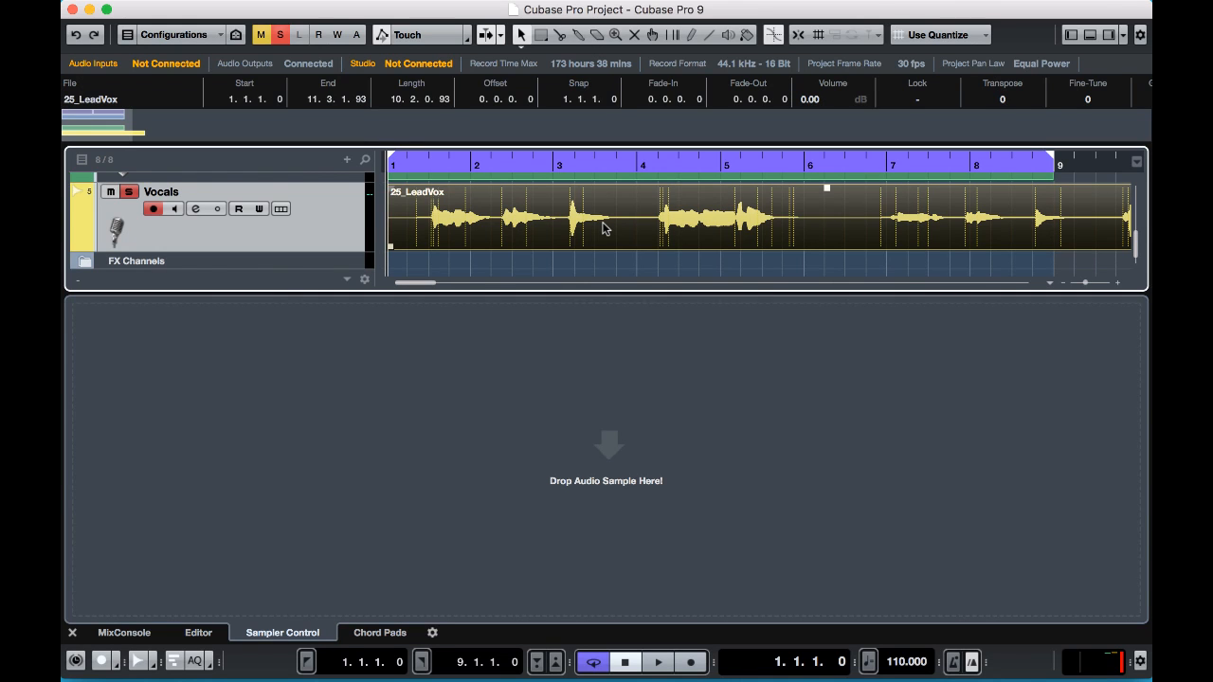
pyautogui.moveTo(604, 228); pyautogui.dragTo(598, 364)
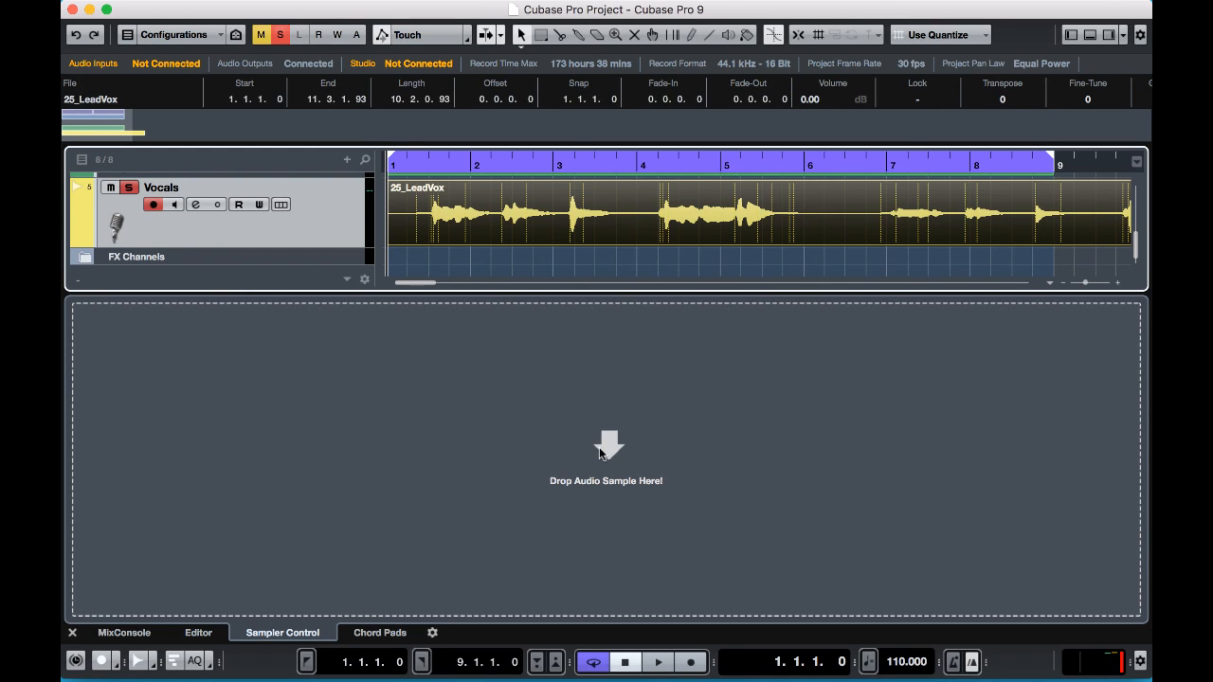
pyautogui.moveTo(599, 453); pyautogui.dragTo(600, 454)
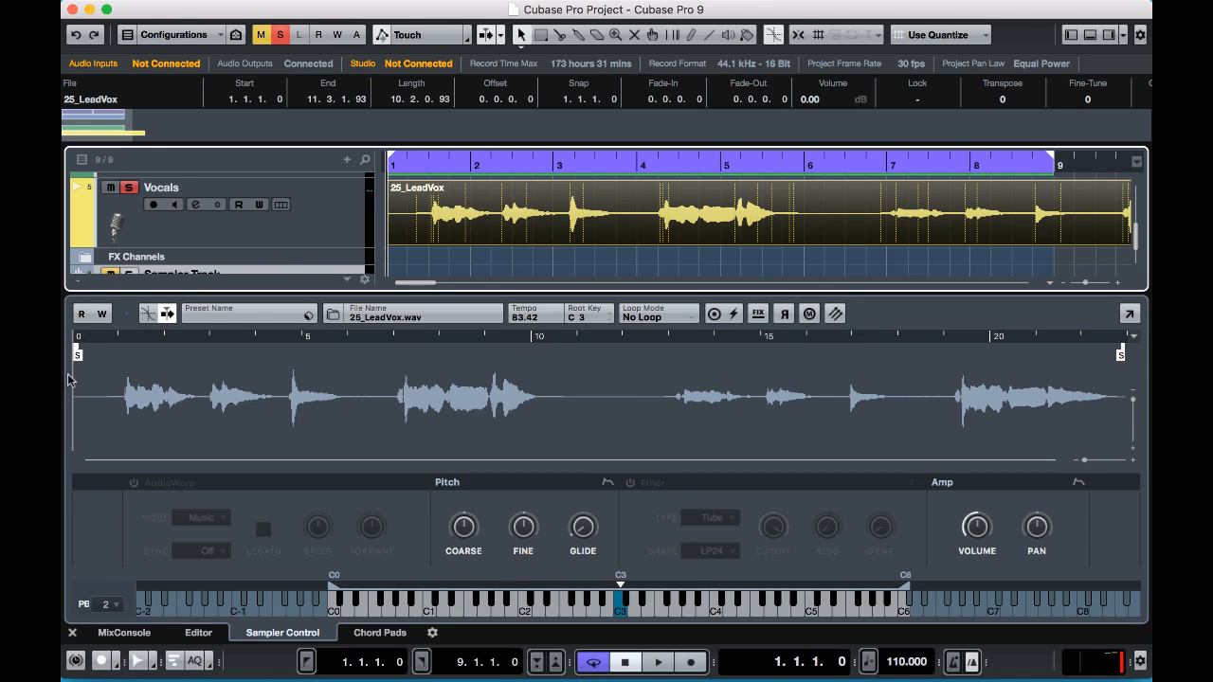
# Trim the loaded sample to its first vocal phrase, from about 1 to 2.6 on its ruler, and solo the Sampler Track.
pyautogui.moveTo(77, 353); pyautogui.dragTo(131, 361)
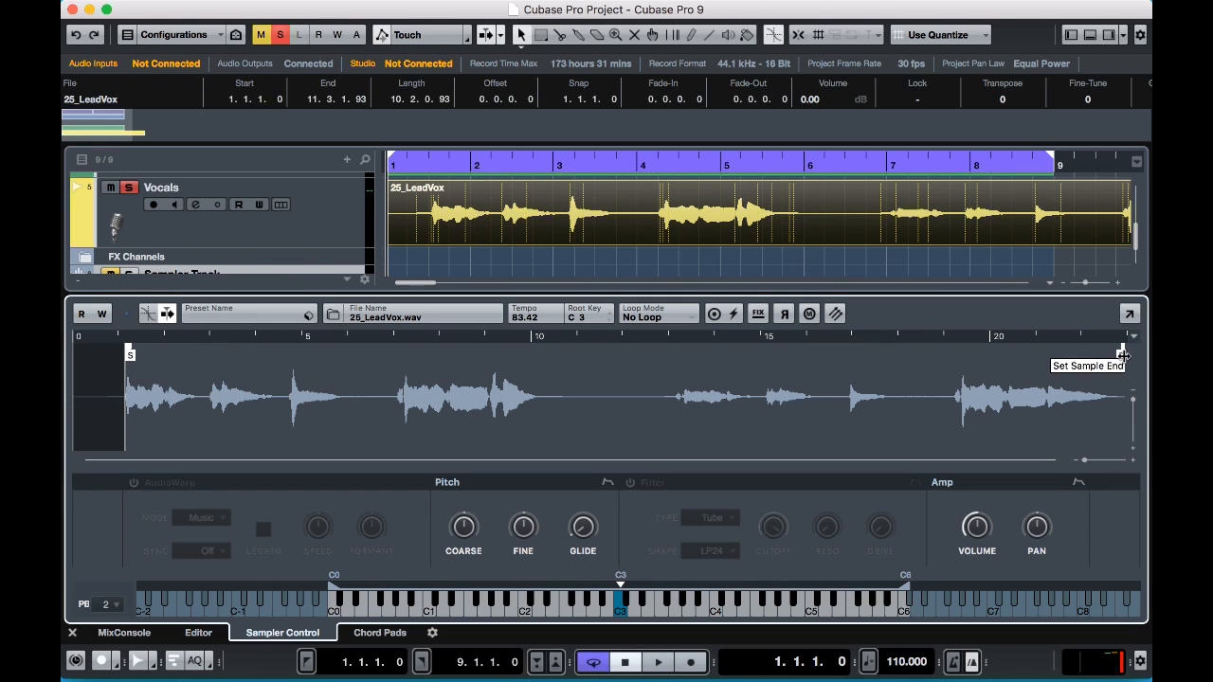
pyautogui.moveTo(1121, 354)
pyautogui.mouseDown()
pyautogui.moveTo(745, 323)
pyautogui.moveTo(148, 296)
pyautogui.moveTo(191, 297)
pyautogui.mouseUp()
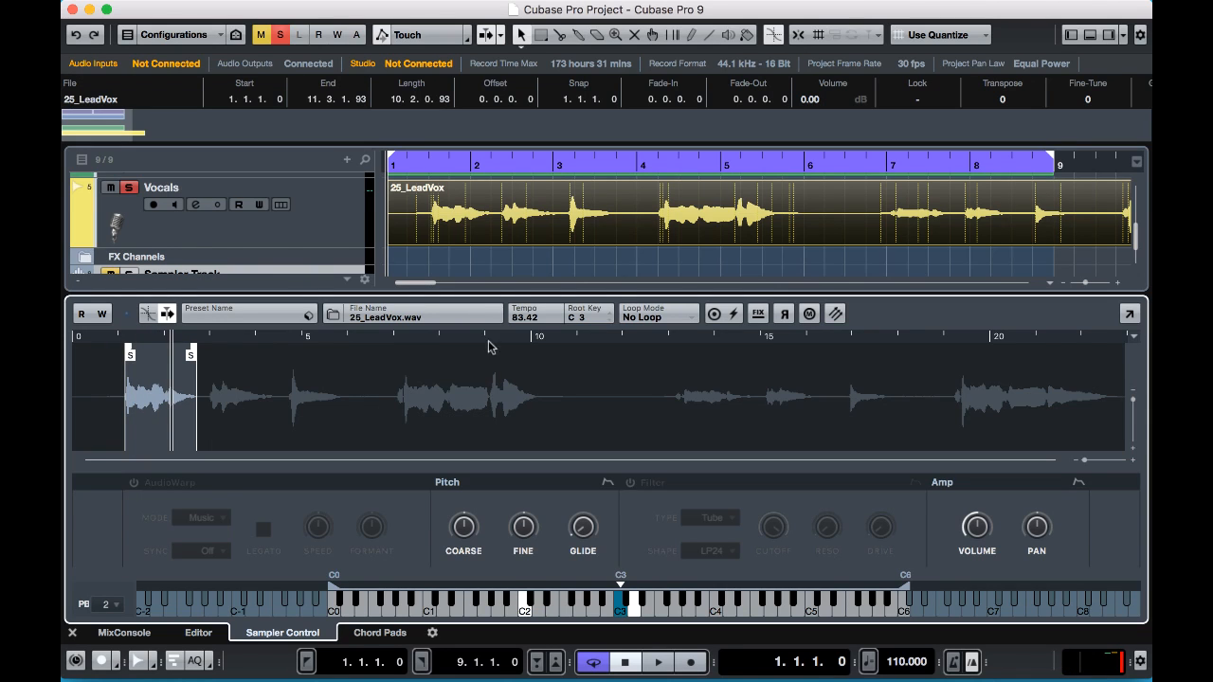
pyautogui.scroll(-2, 341, 212)
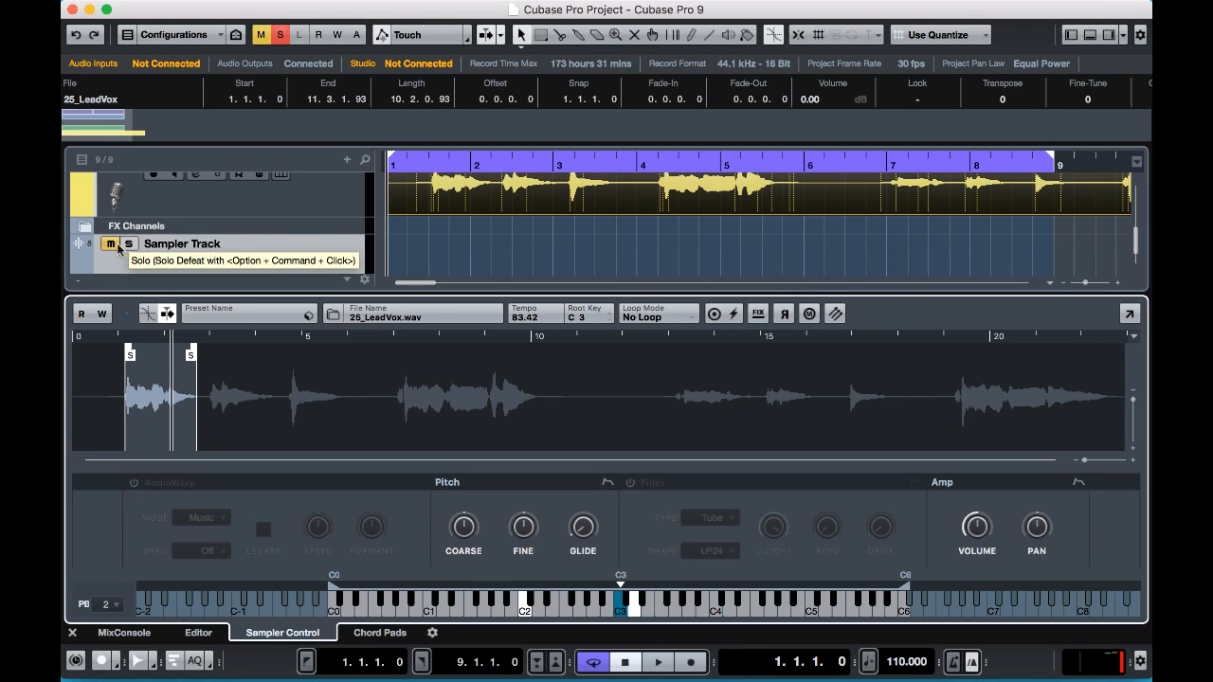
pyautogui.click(129, 246)
pyautogui.scroll(2, 435, 245)
pyautogui.scroll(1, 435, 244)
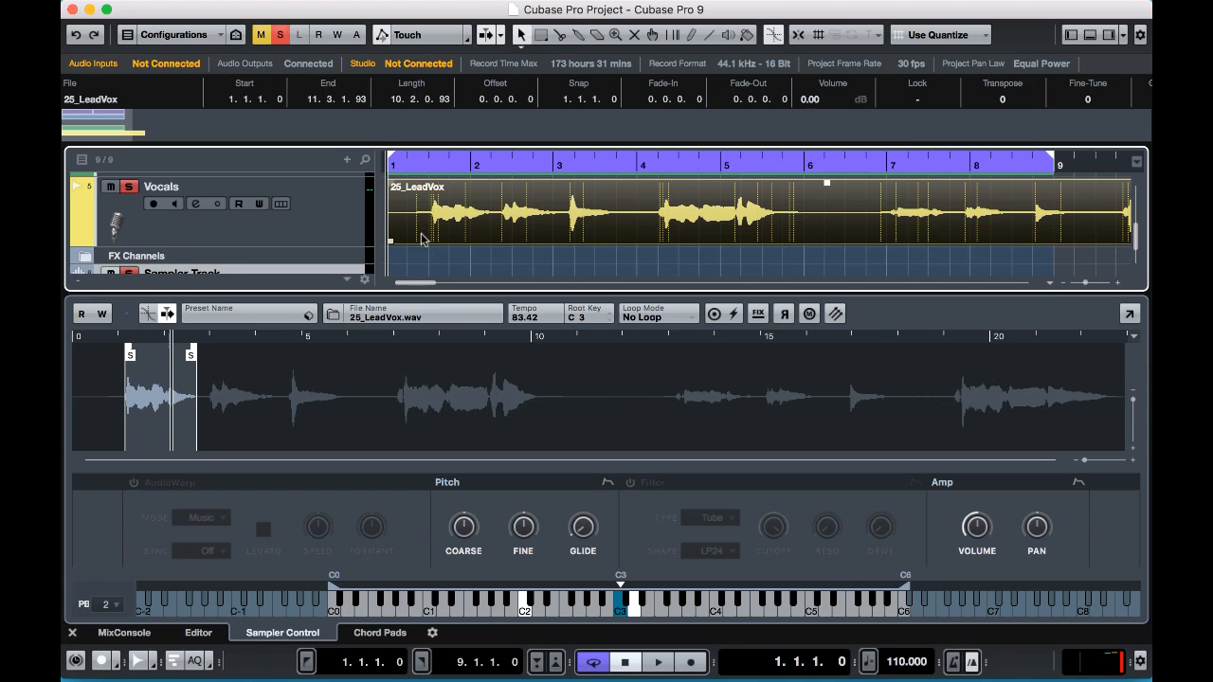
pyautogui.scroll(-2, 484, 268)
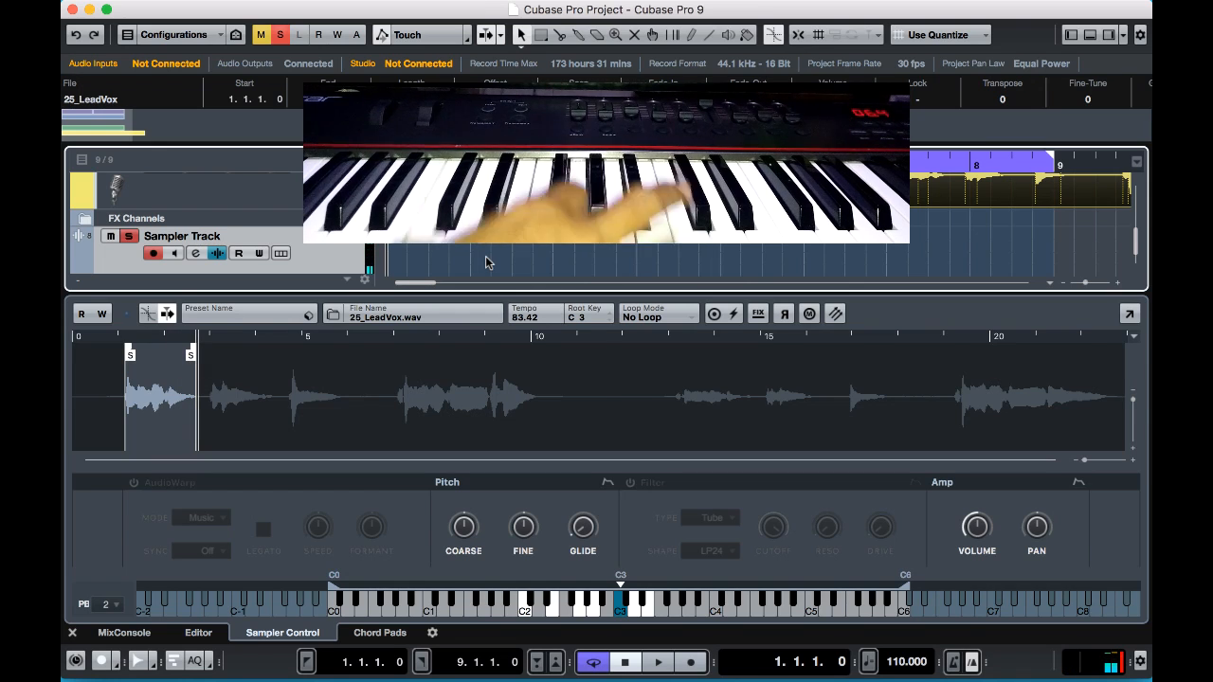
# Enable AudioWarp for the sample in Sampler Control.
pyautogui.click(134, 483)
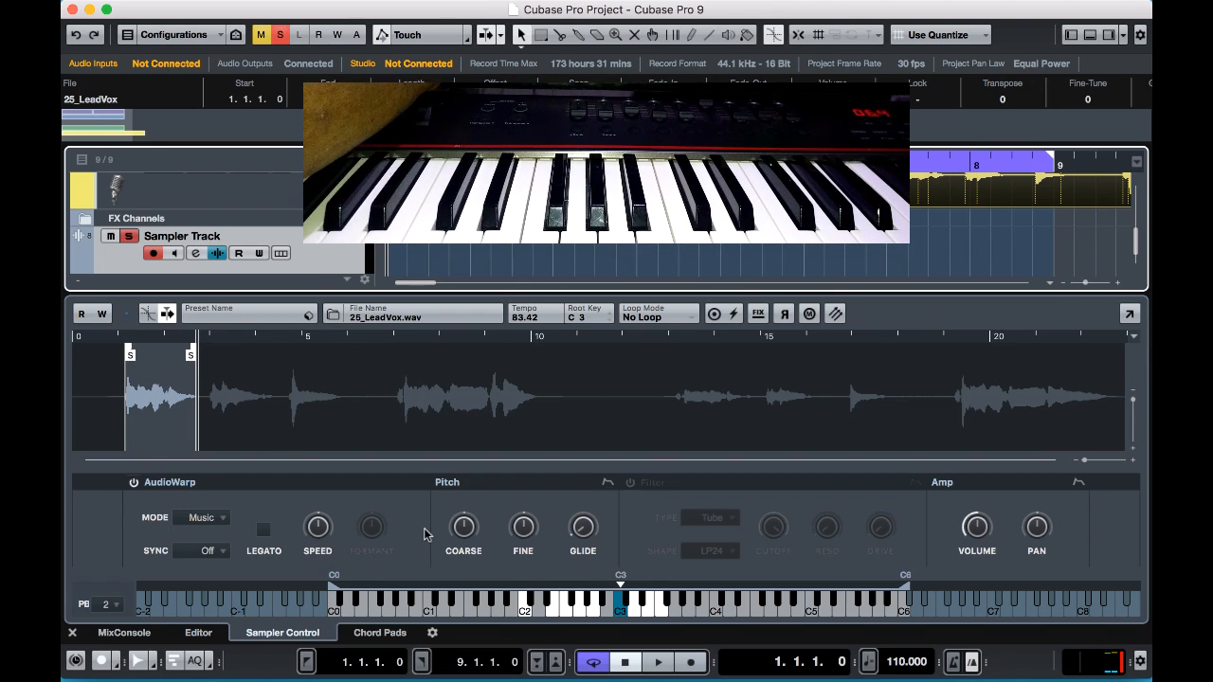
pyautogui.moveTo(334, 536)
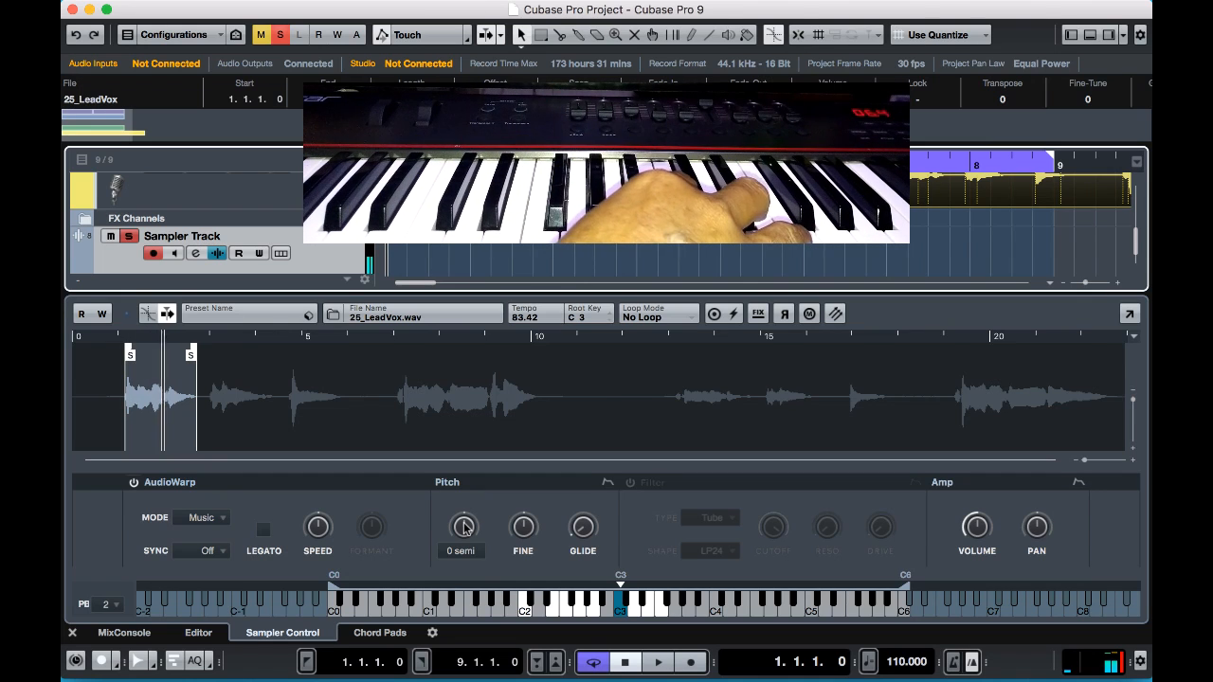
# Try the Coarse and Fine pitch controls on the sample, reset the fine tuning and check the Glide setting.
pyautogui.moveTo(464, 528)
pyautogui.mouseDown()
pyautogui.moveTo(467, 518)
pyautogui.moveTo(455, 542)
pyautogui.moveTo(457, 527)
pyautogui.mouseUp()
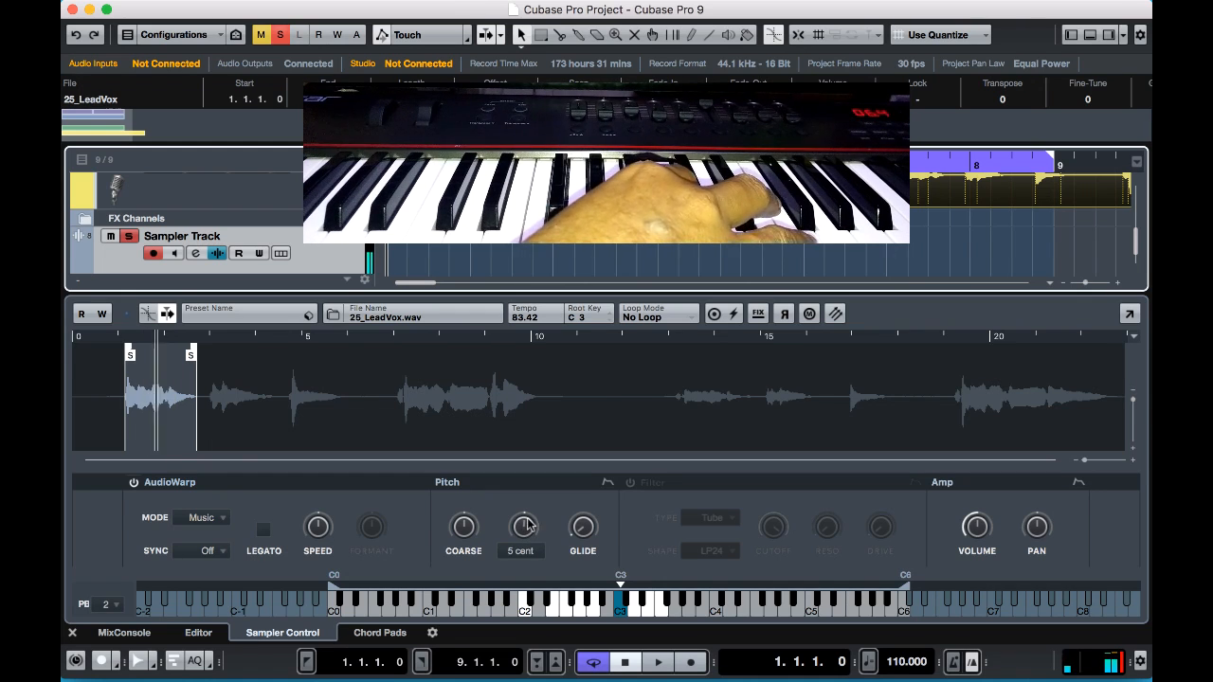
pyautogui.moveTo(528, 536); pyautogui.dragTo(507, 522)
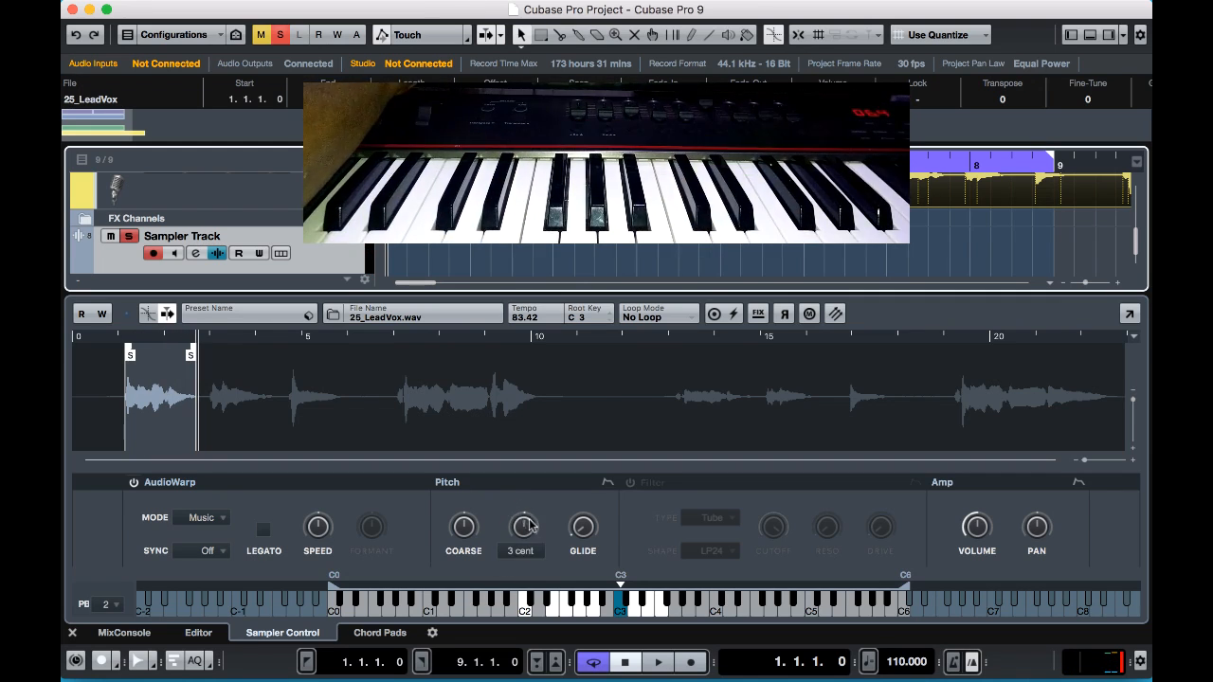
pyautogui.keyDown('super'); pyautogui.click(532, 533); pyautogui.keyUp('super')
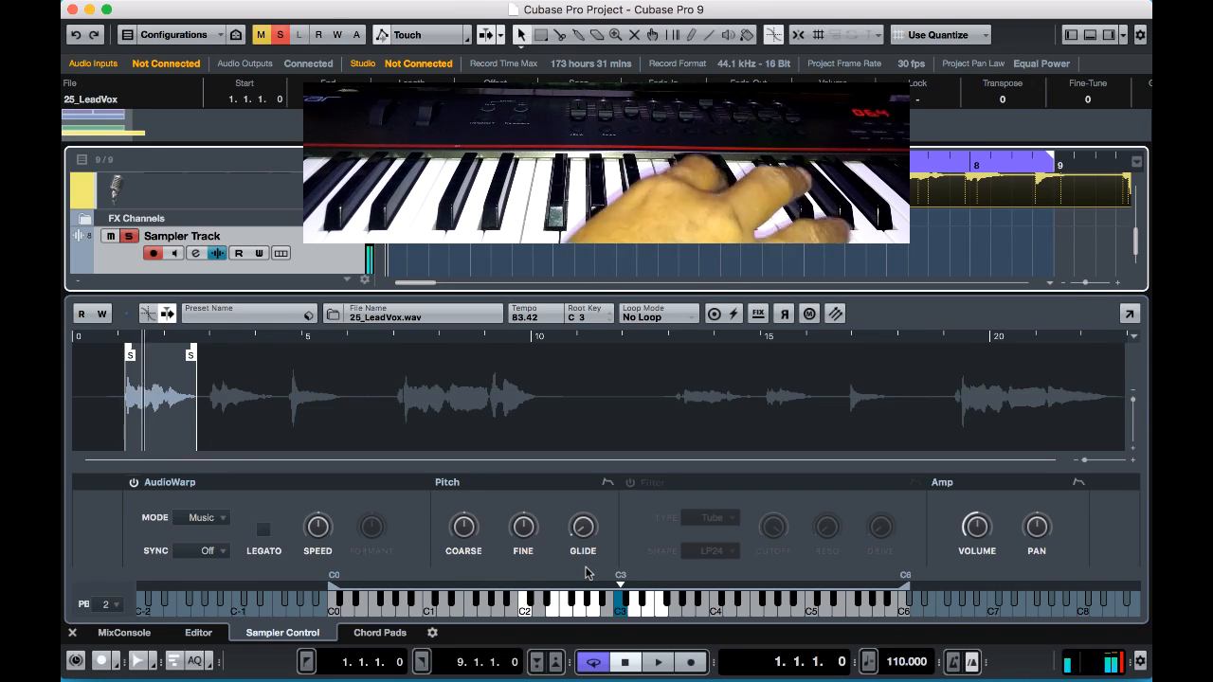
pyautogui.moveTo(586, 543)
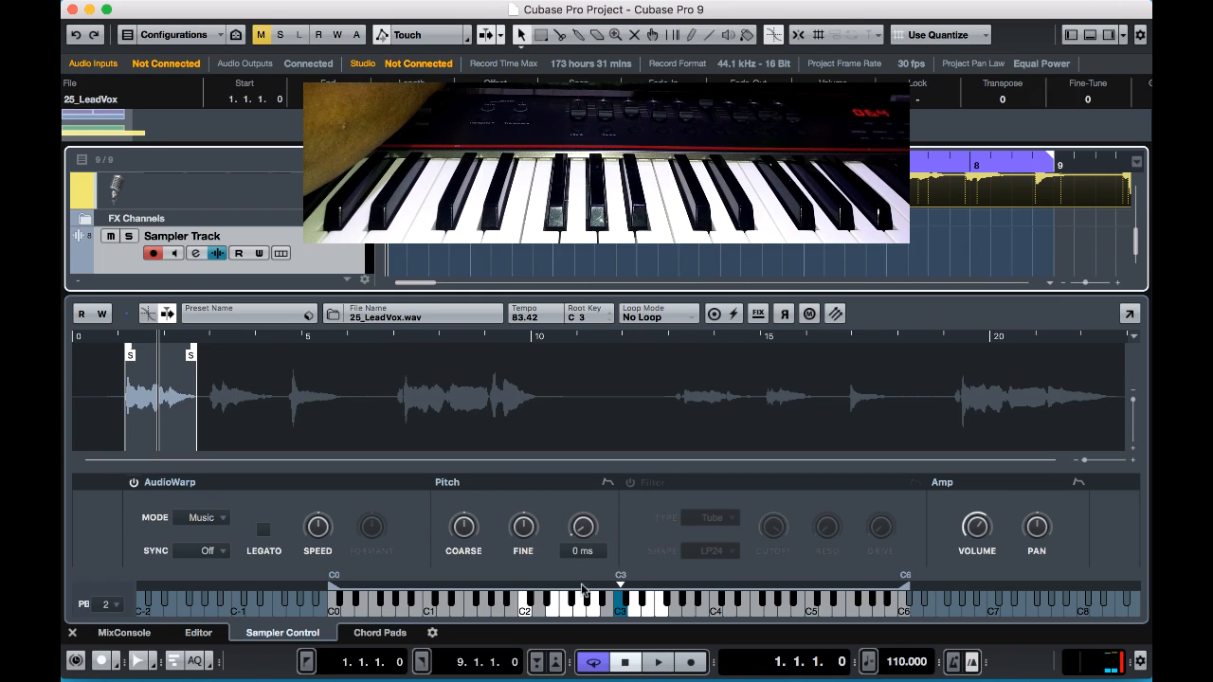
# Shorten the sample by moving its end marker back to about 1.6 on the sample ruler.
pyautogui.moveTo(190, 355); pyautogui.dragTo(142, 366)
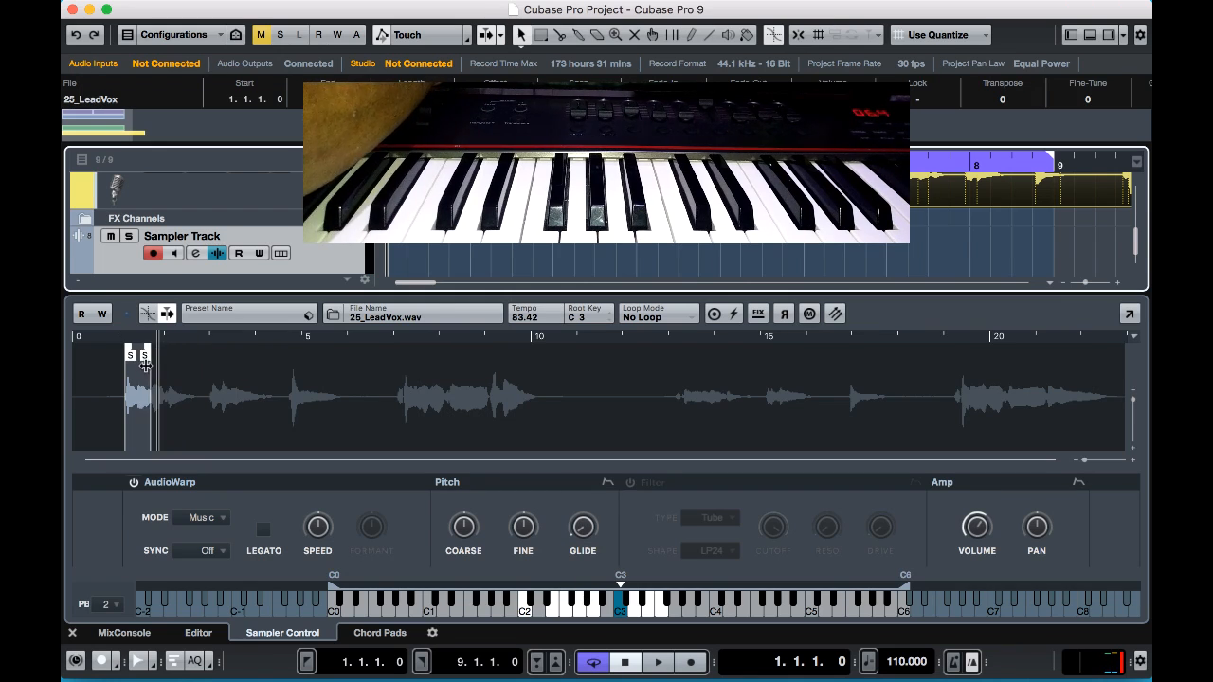
pyautogui.click(145, 366)
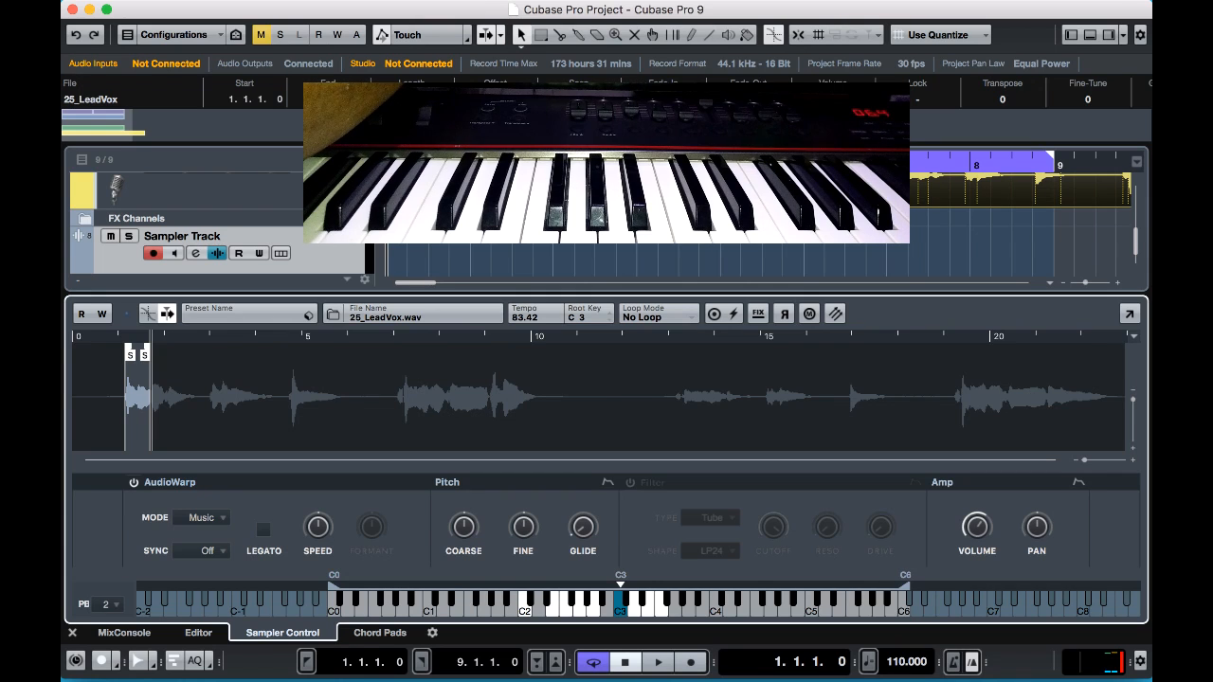
# Play the project to hear the trimmed vocal sample against it, and stop playback.
pyautogui.press('space')
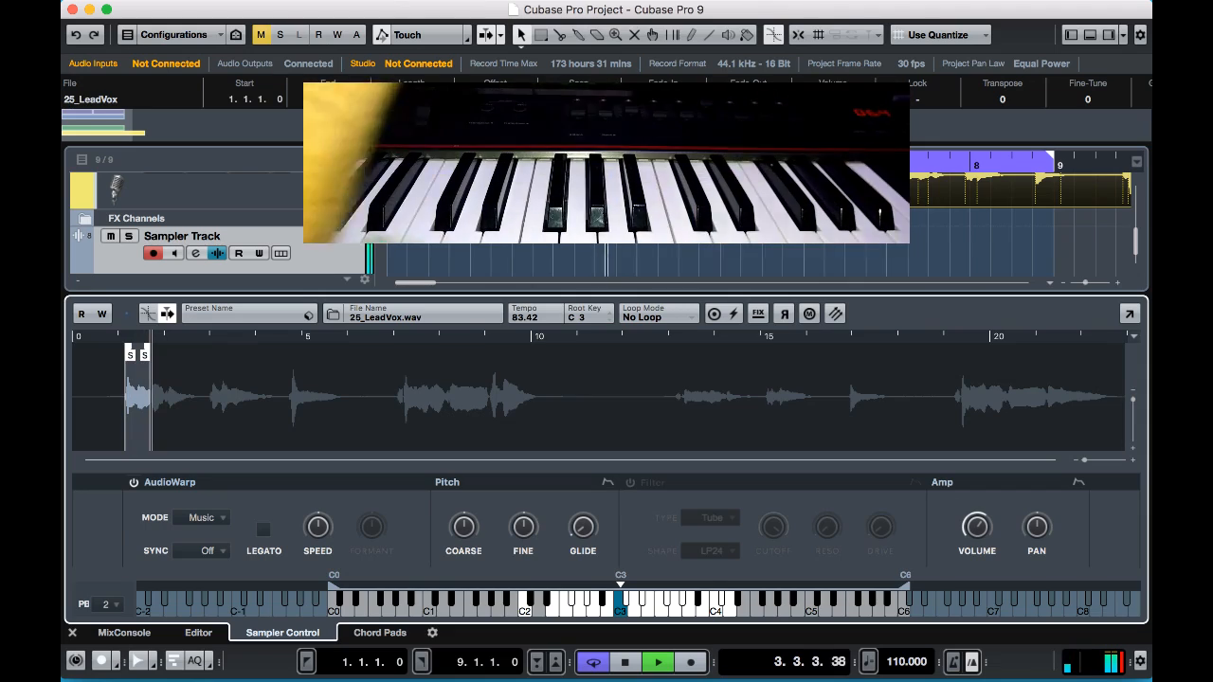
pyautogui.press('space')
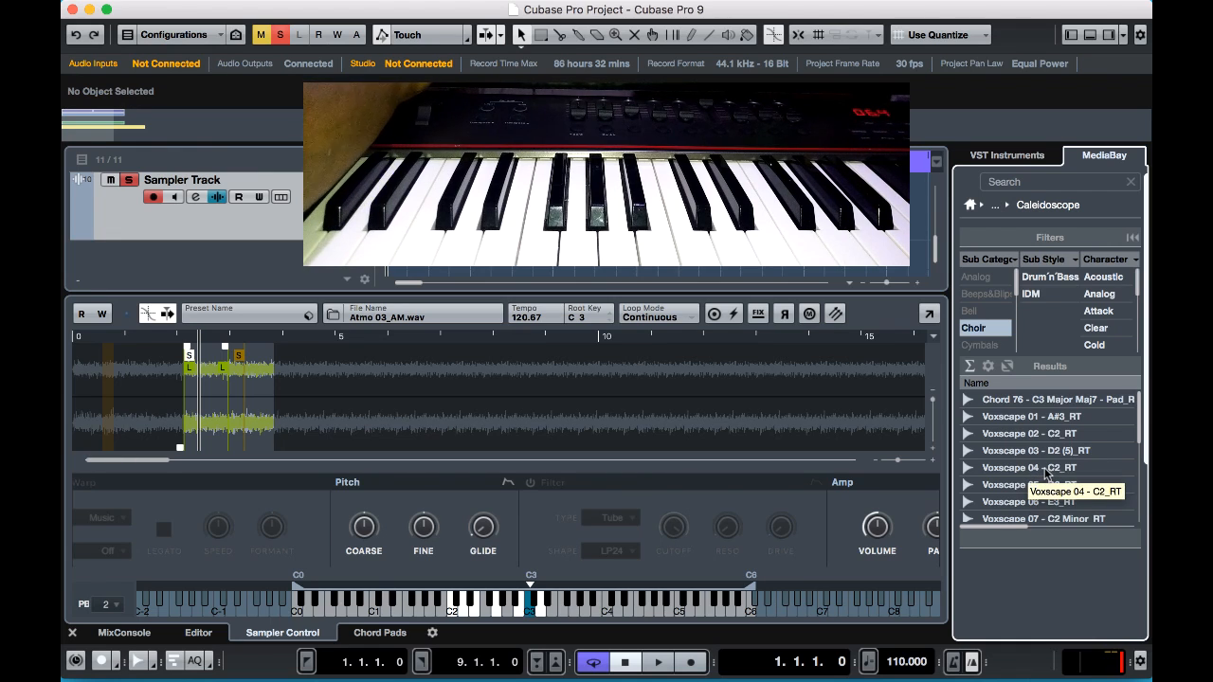
# Load the Voxscape 04 - C2_RT choir sample from MediaBay into Sampler Control.
pyautogui.moveTo(1046, 473); pyautogui.dragTo(543, 403)
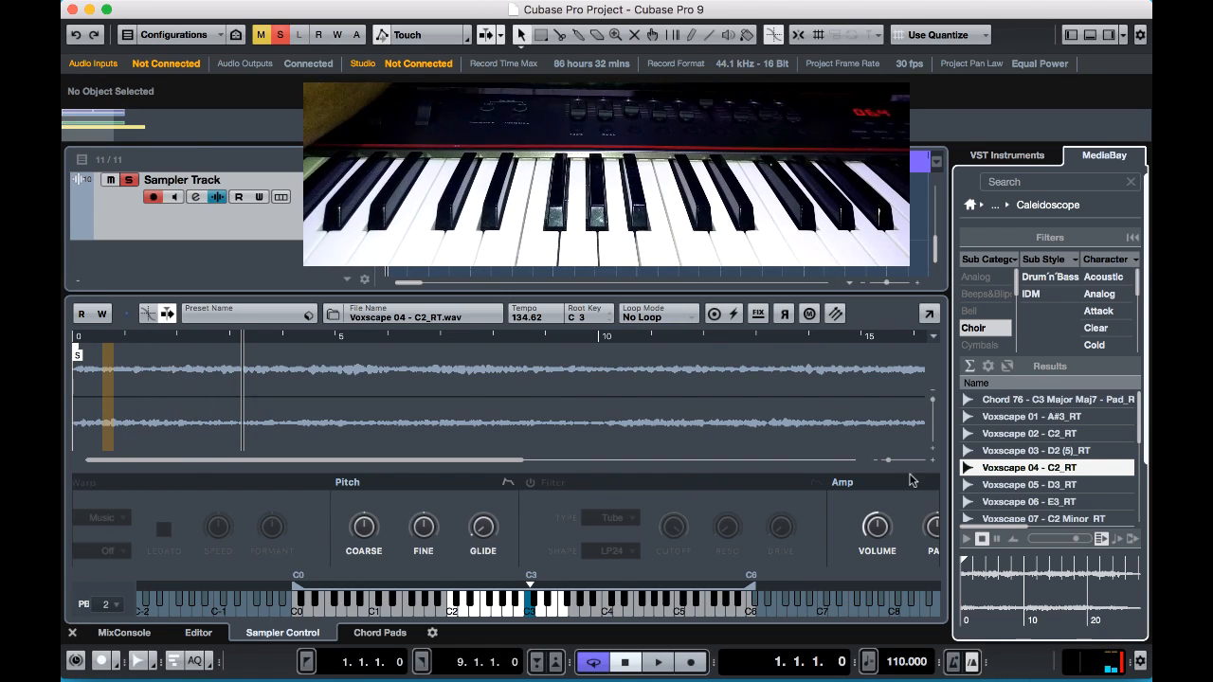
pyautogui.scroll(-5, 1041, 471)
pyautogui.scroll(5, 1040, 471)
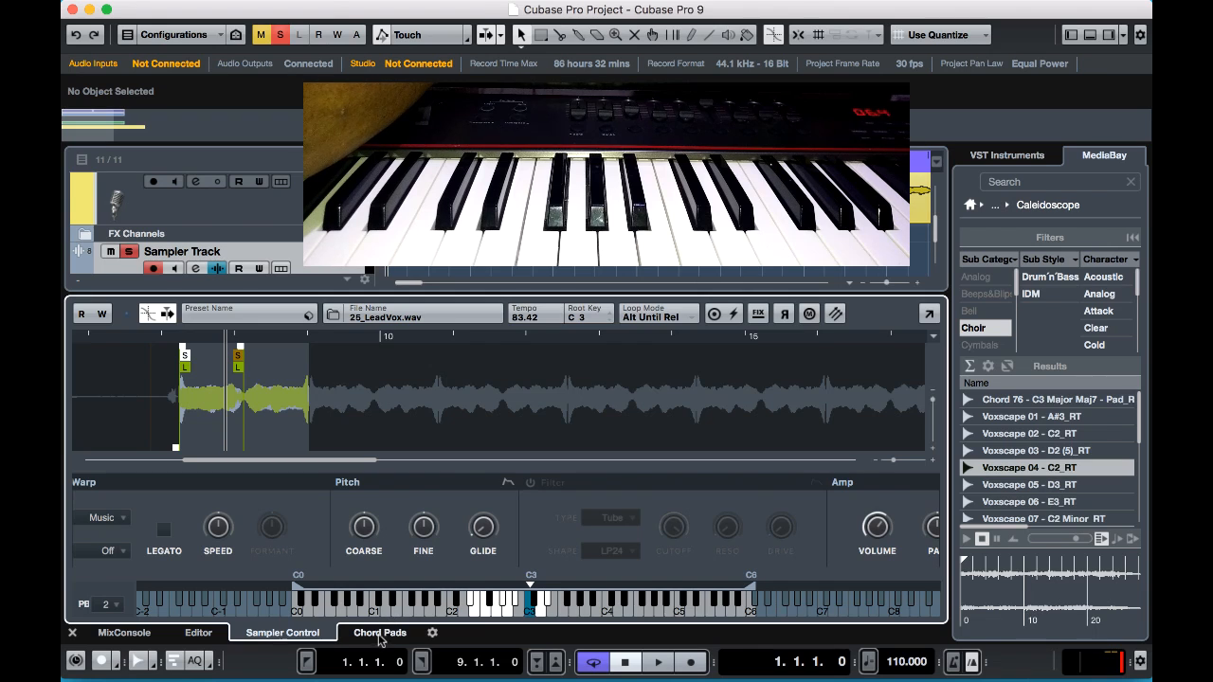
# Open the Chord Pads and select and solo the Pad Synth track.
pyautogui.click(379, 633)
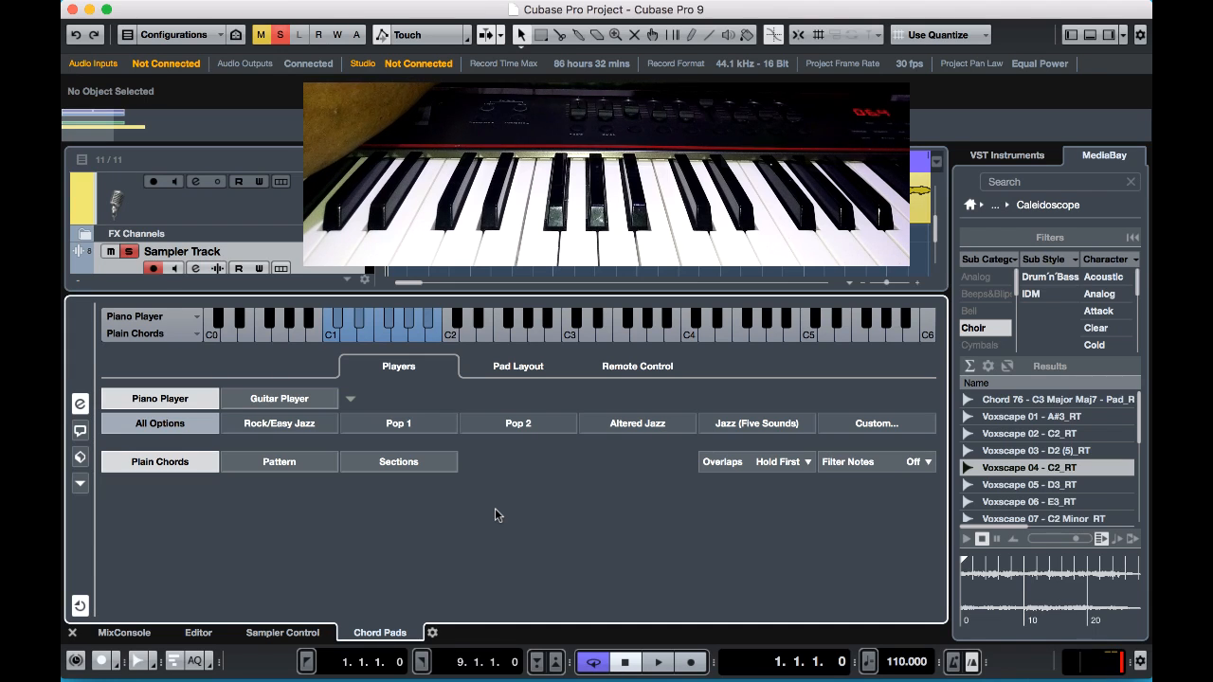
pyautogui.scroll(10, 417, 225)
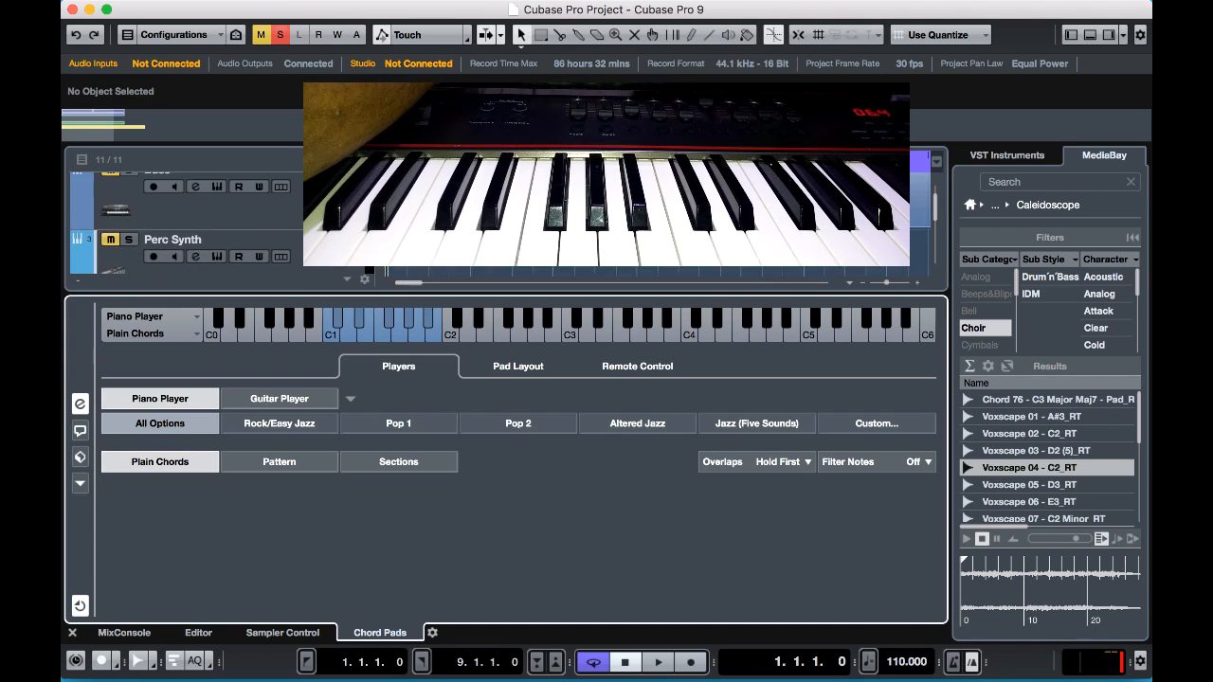
pyautogui.scroll(1, 417, 225)
pyautogui.scroll(-6, 418, 226)
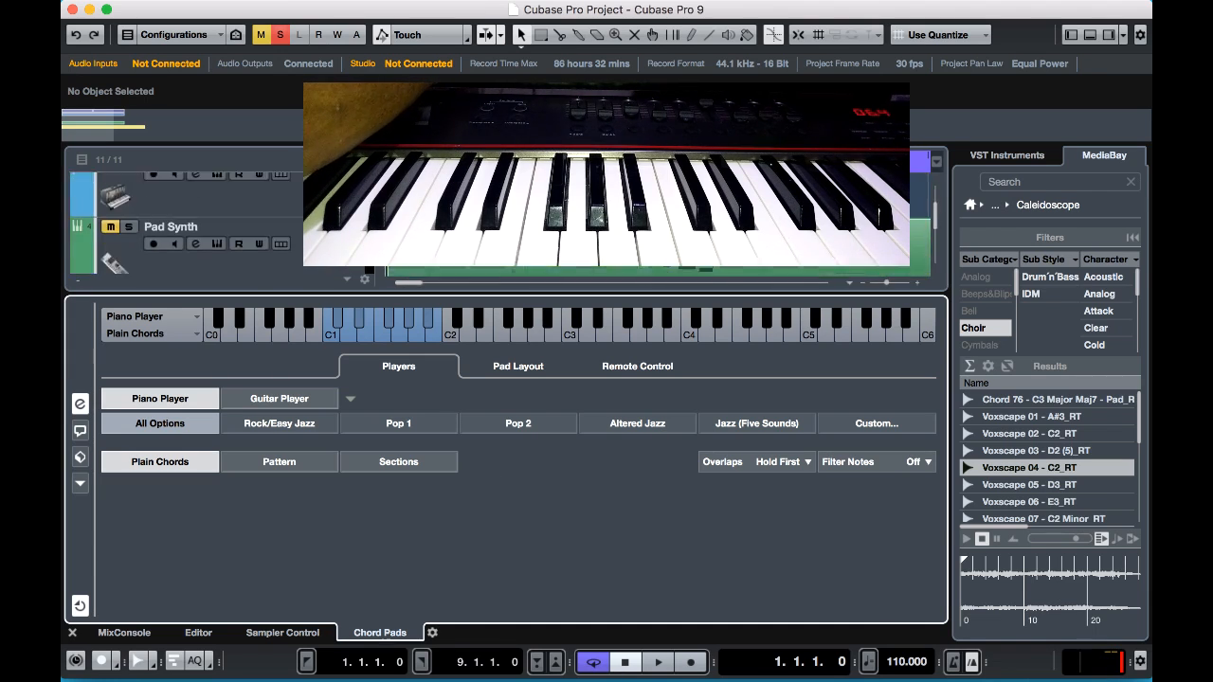
pyautogui.click(332, 225)
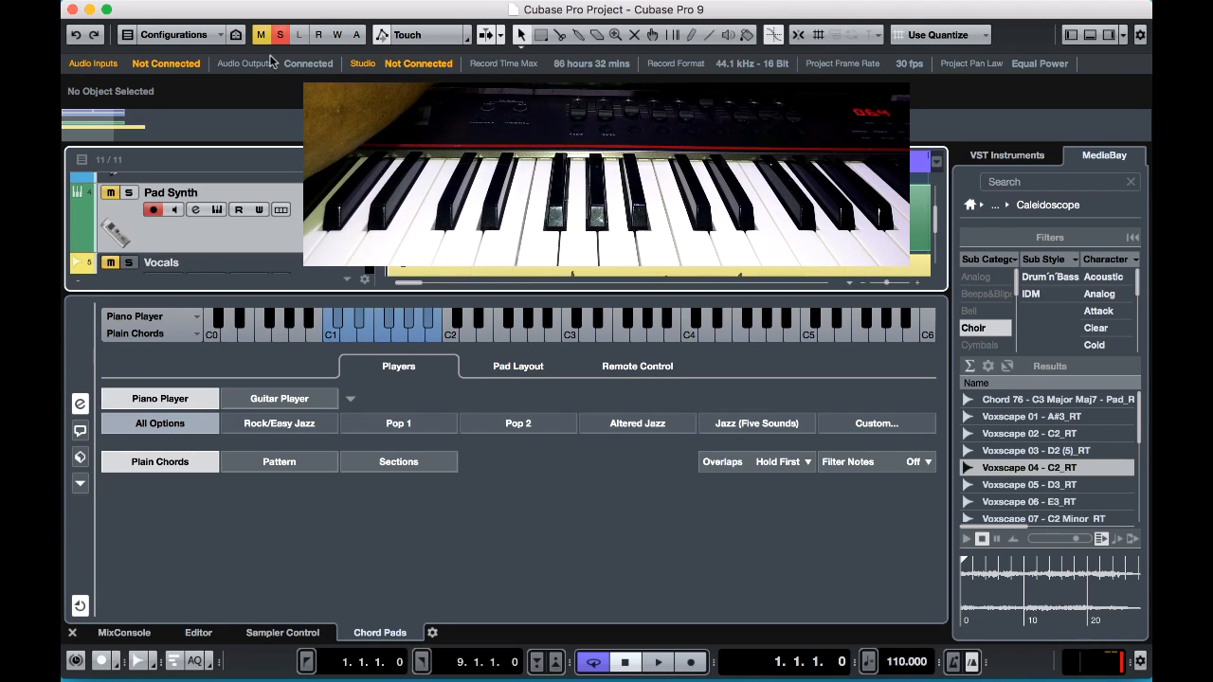
pyautogui.click(129, 194)
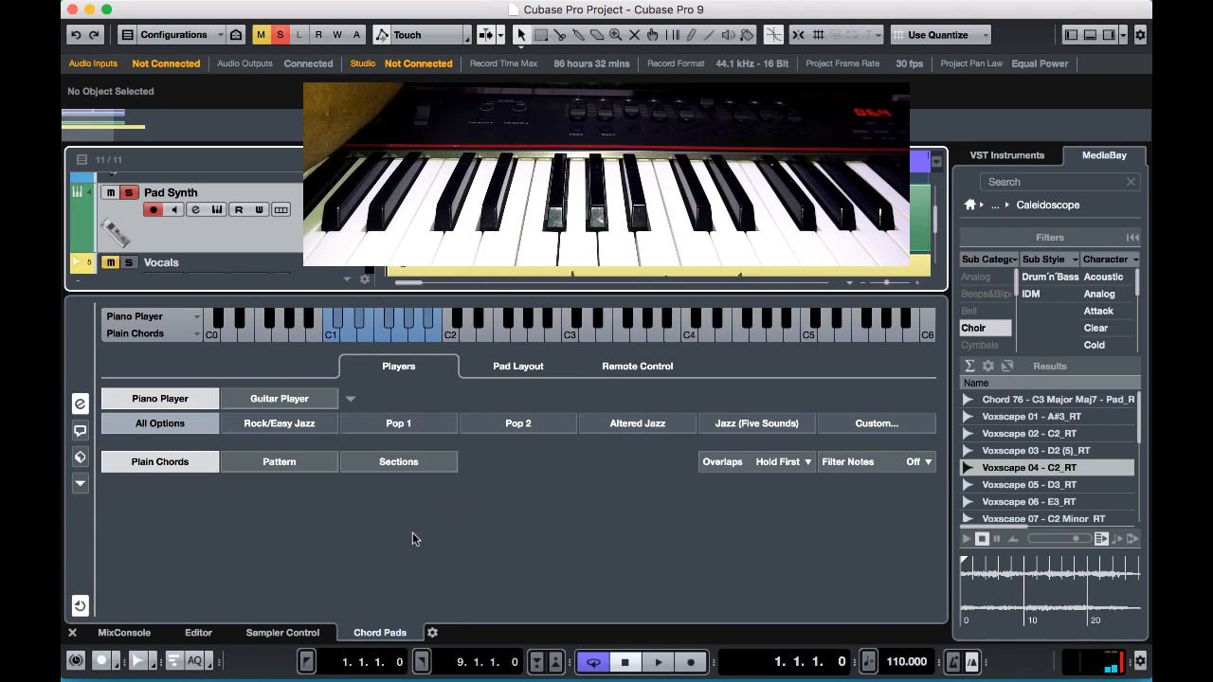
# Show the chord pads instead of the player setup and change the A7 pad to A minor with the 7 and #5/b13 tensions.
pyautogui.click(80, 406)
pyautogui.click(79, 406)
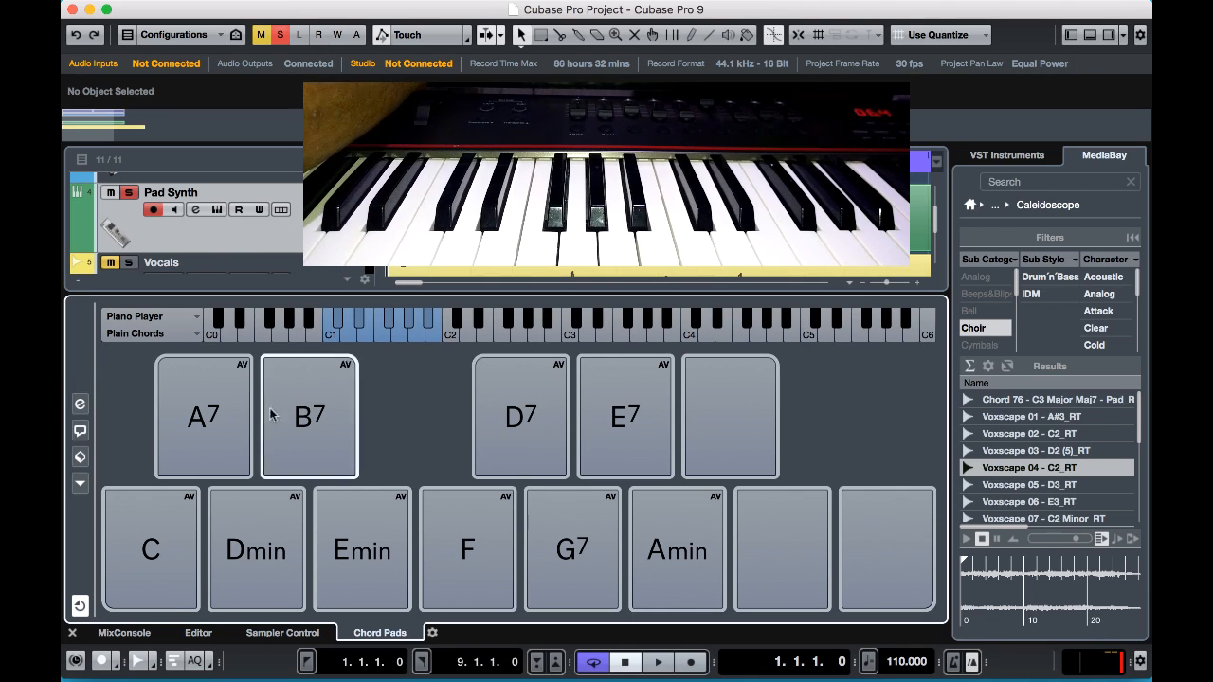
pyautogui.moveTo(241, 426)
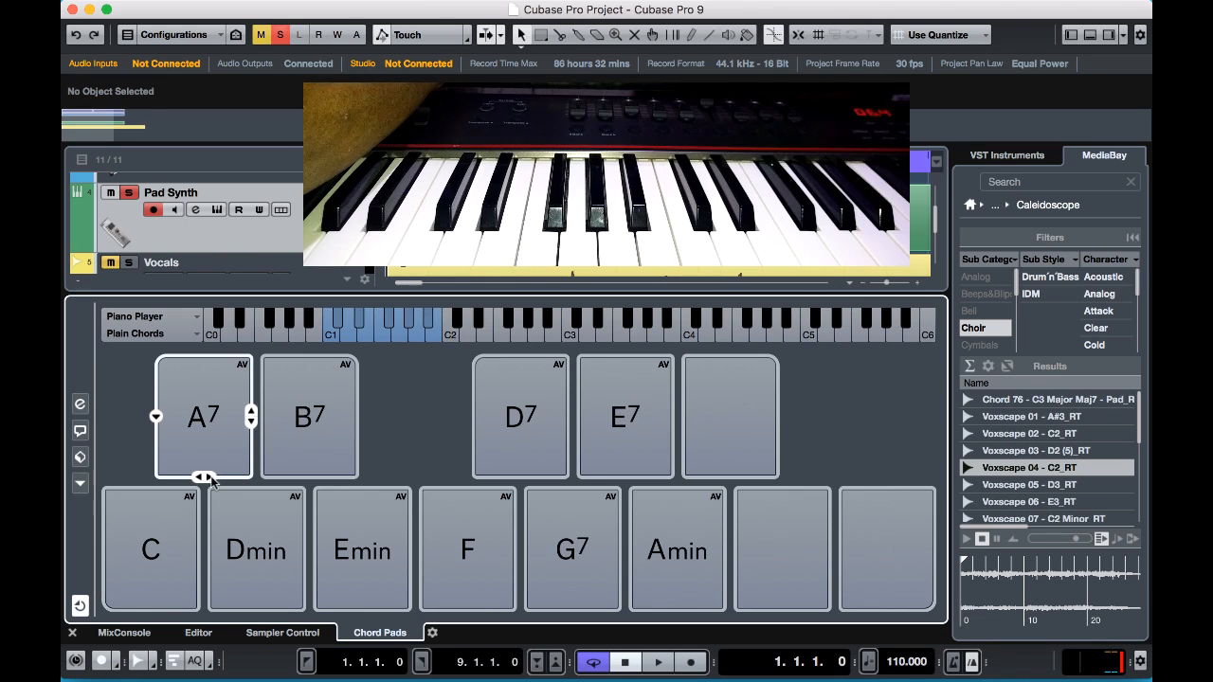
pyautogui.click(157, 418)
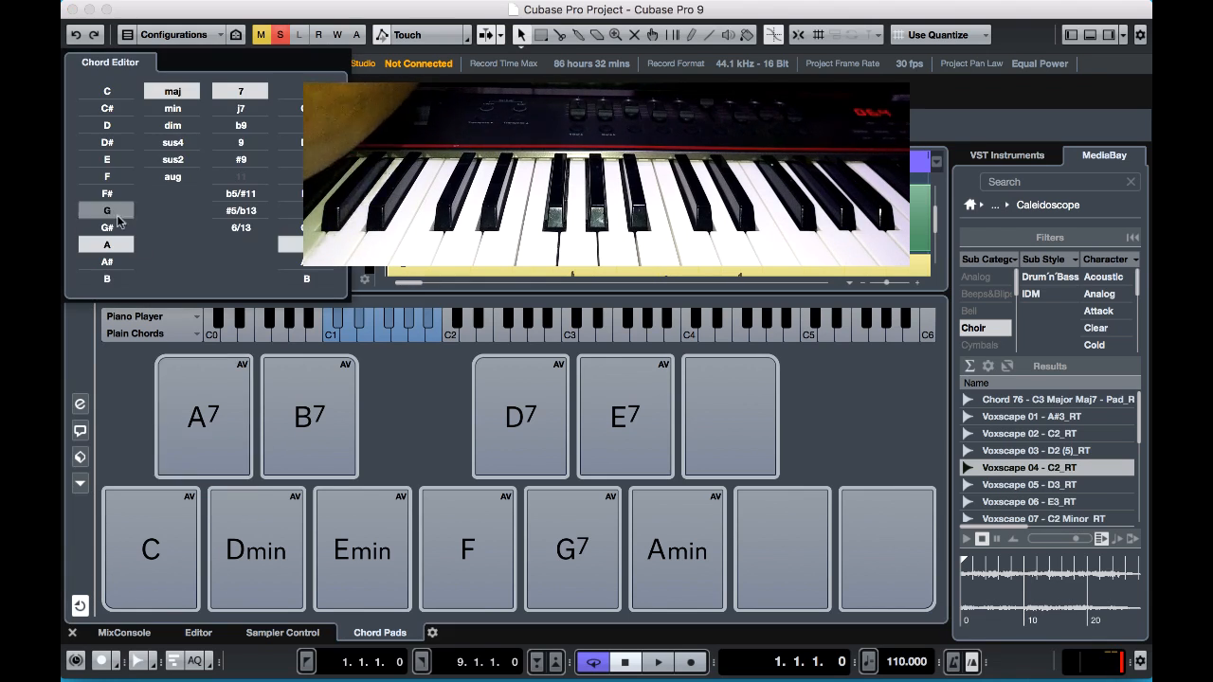
pyautogui.click(173, 109)
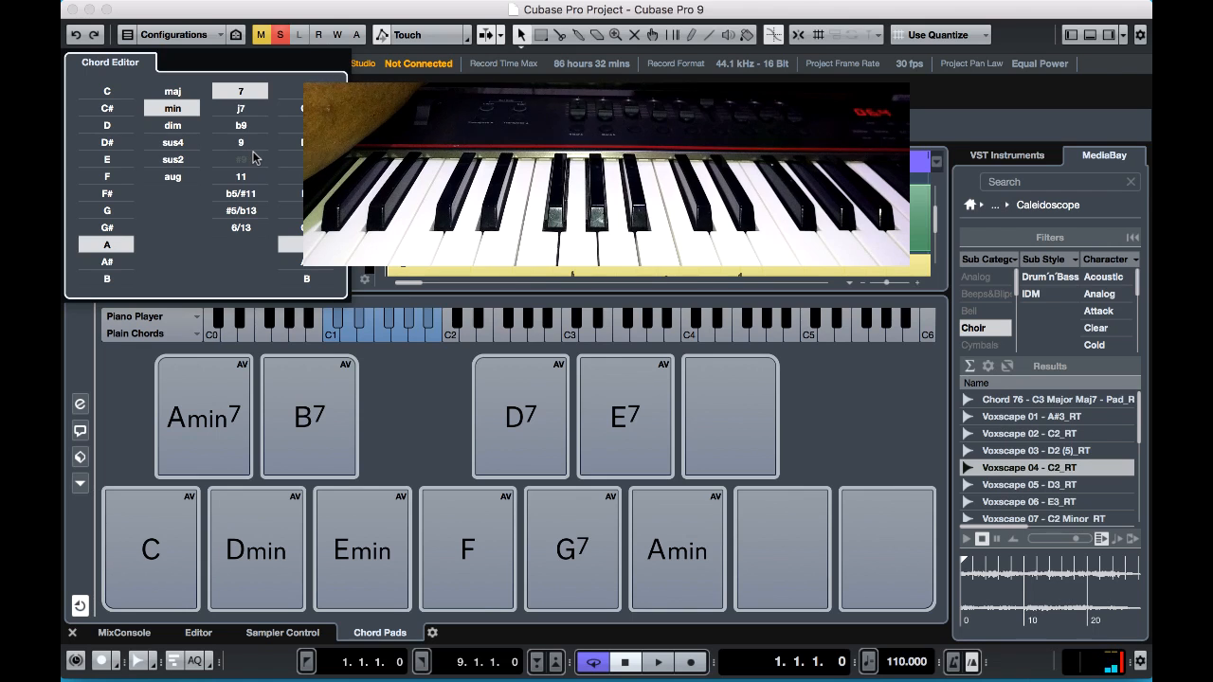
pyautogui.click(242, 211)
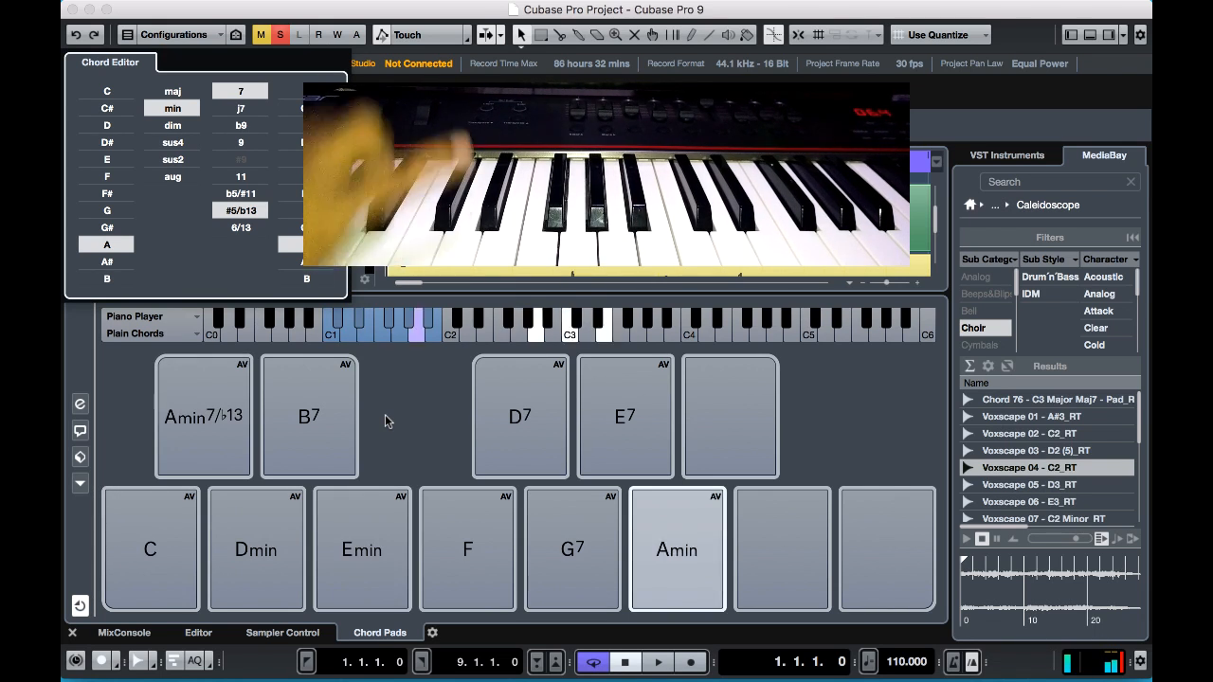
# Change the Emin chord pad to Esus2 and close its Chord Editor.
pyautogui.click(351, 516)
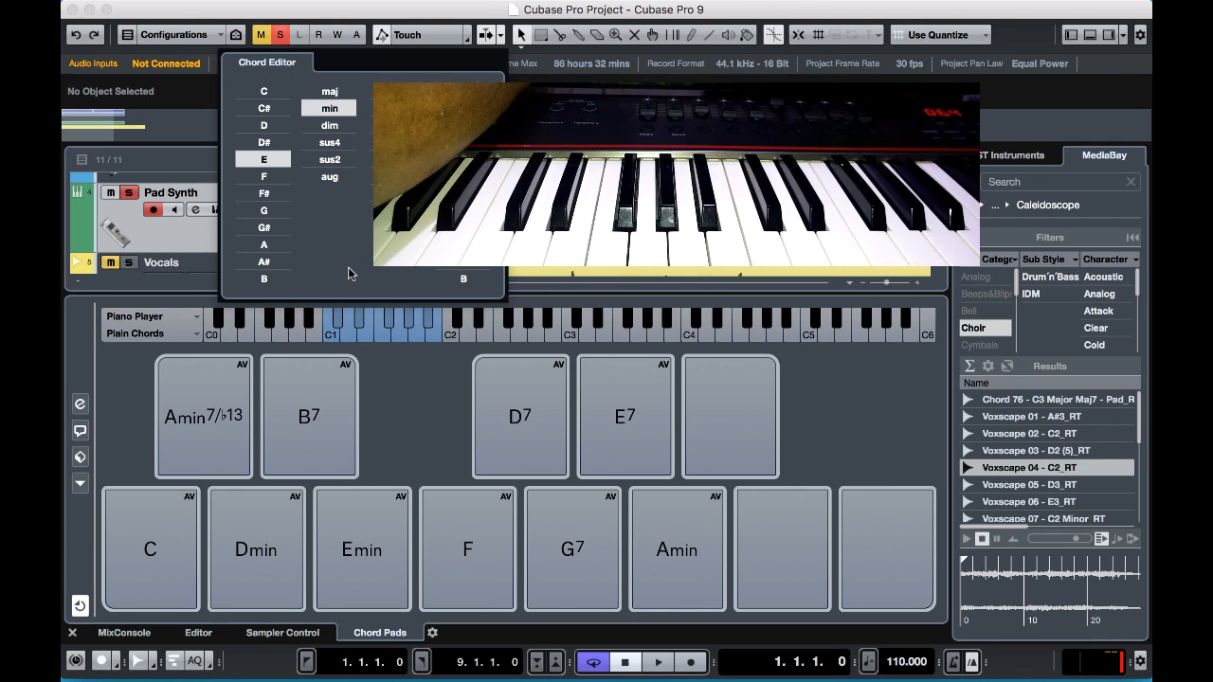
pyautogui.click(329, 161)
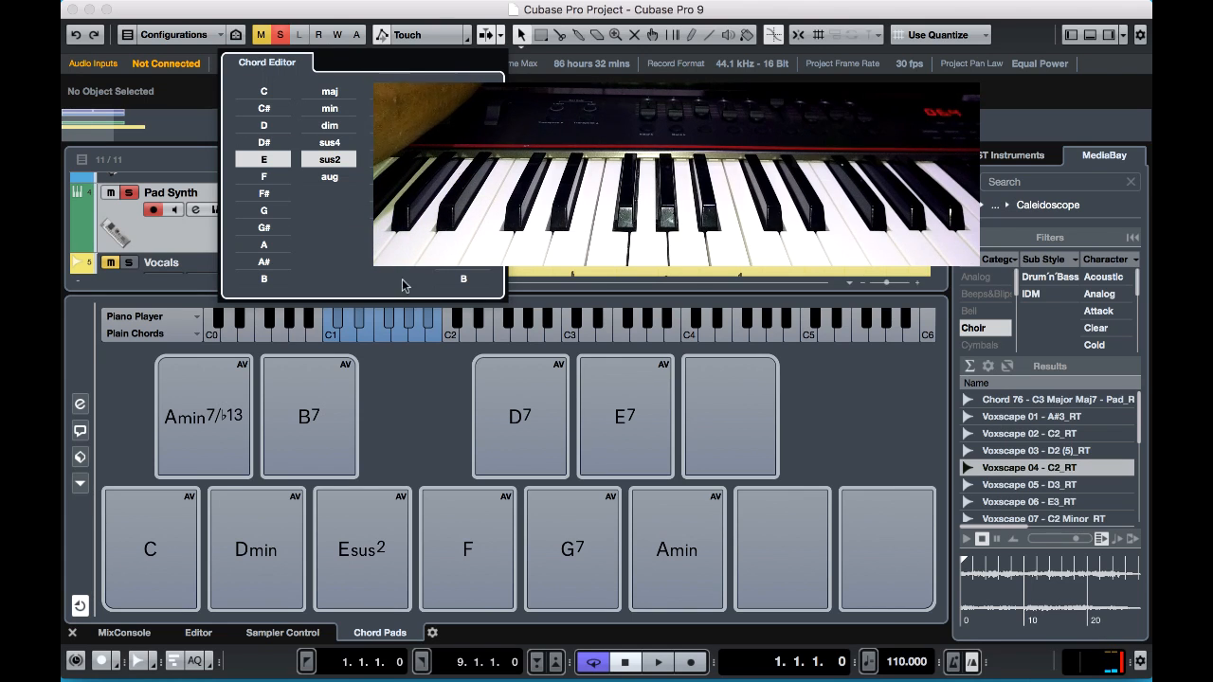
pyautogui.click(433, 408)
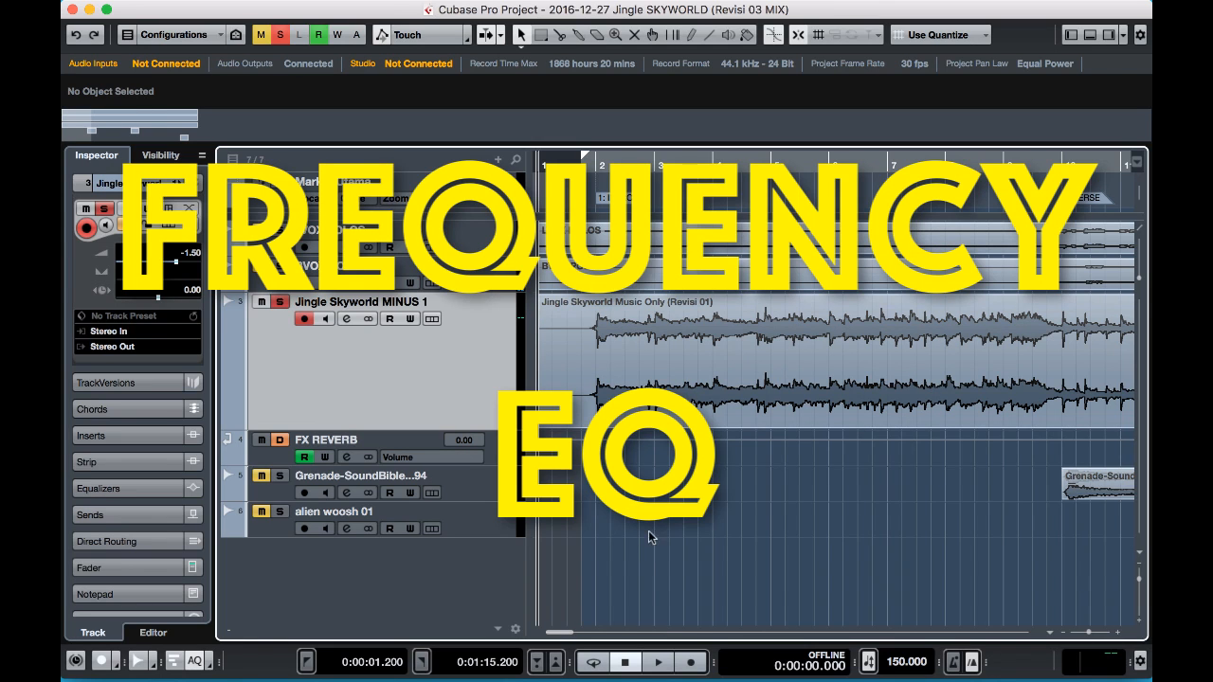
# Insert the Frequency EQ in the first insert slot of the Jingle Skyworld MINUS 1 track.
pyautogui.click(128, 435)
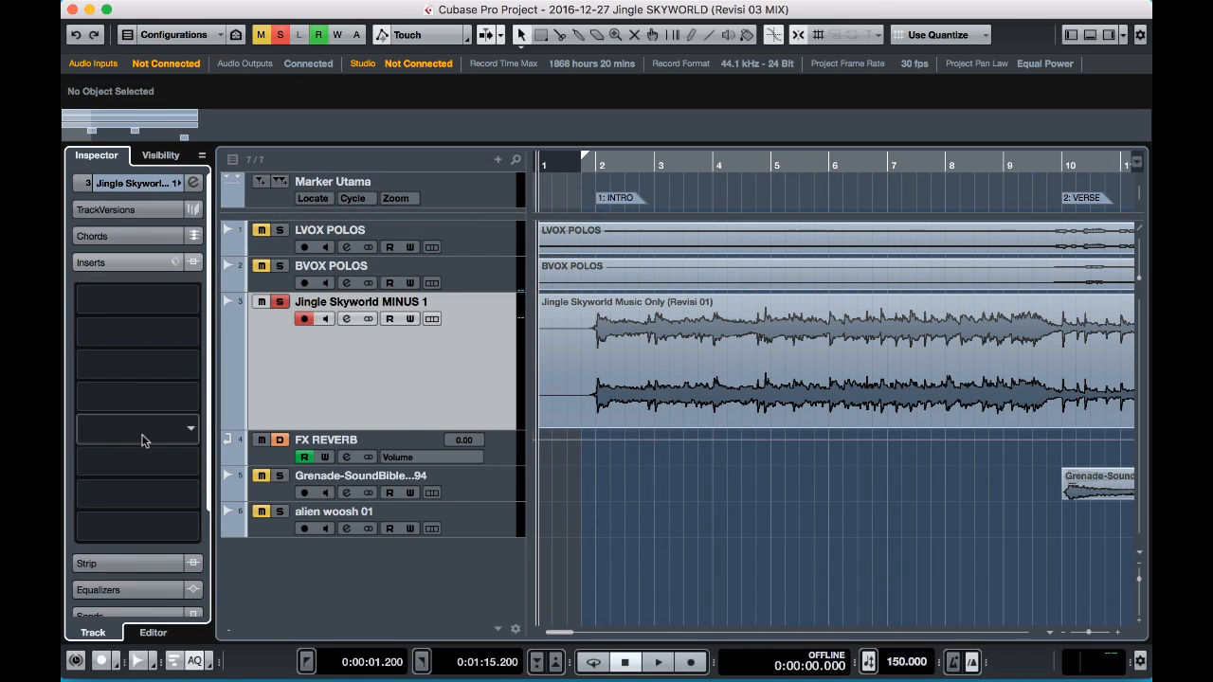
pyautogui.click(190, 300)
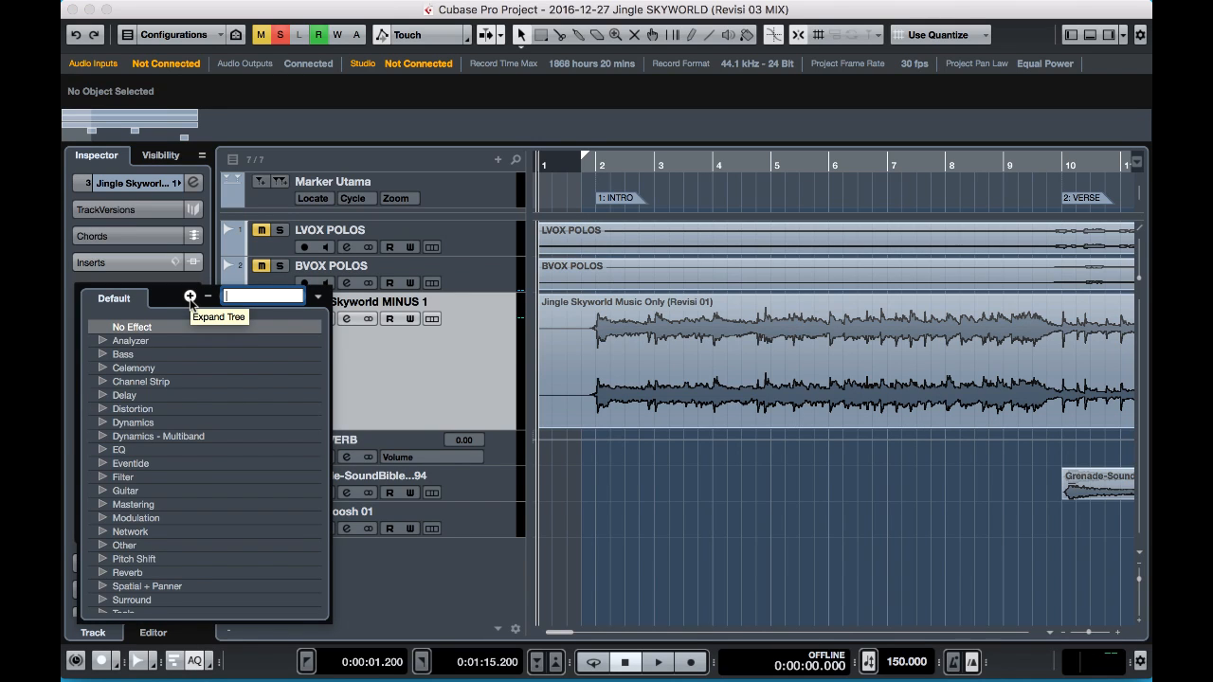
pyautogui.write('E')
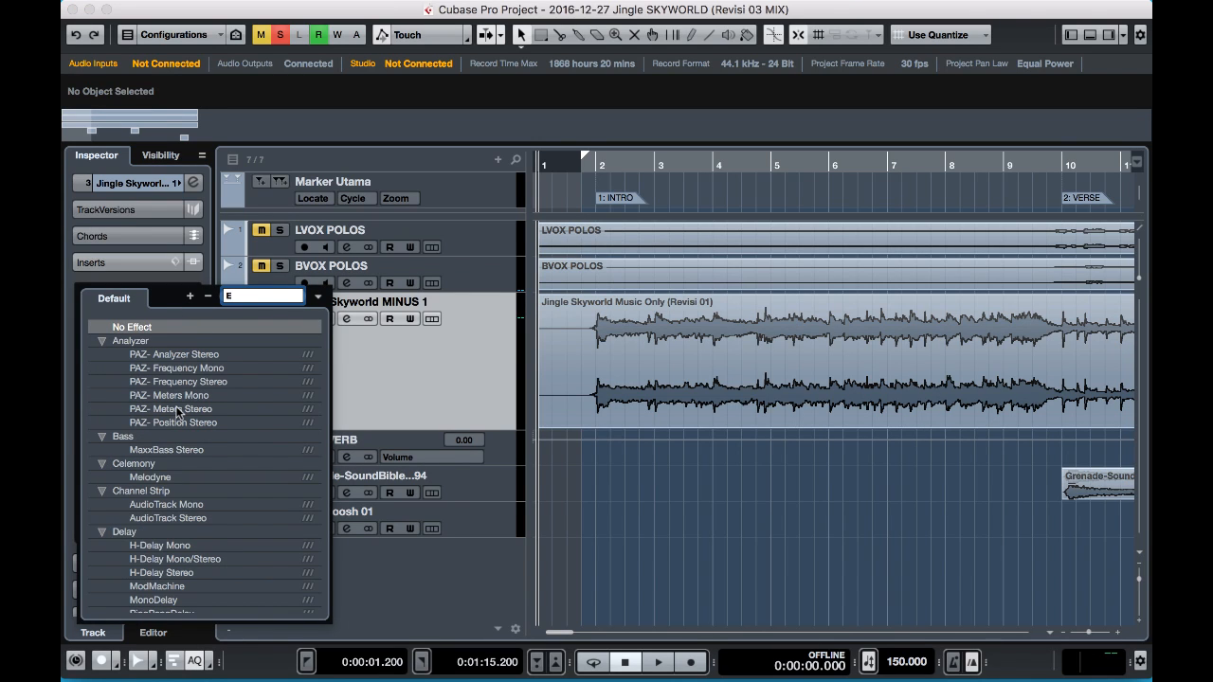
pyautogui.write('Q')
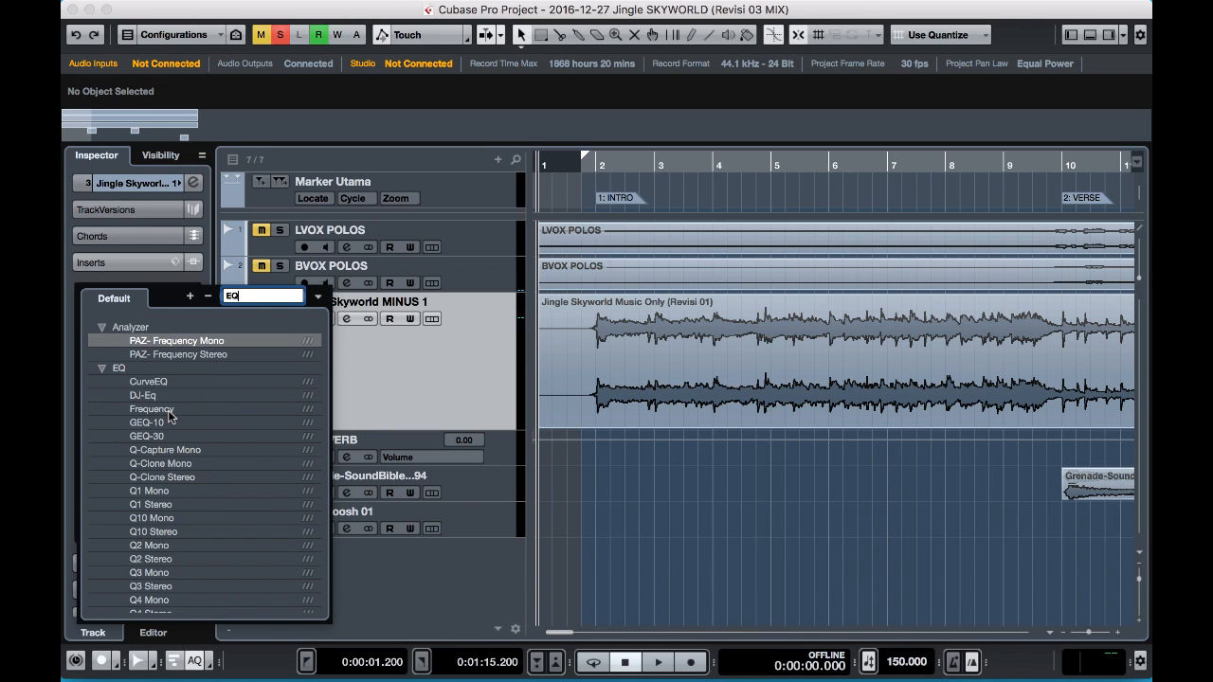
pyautogui.click(168, 414)
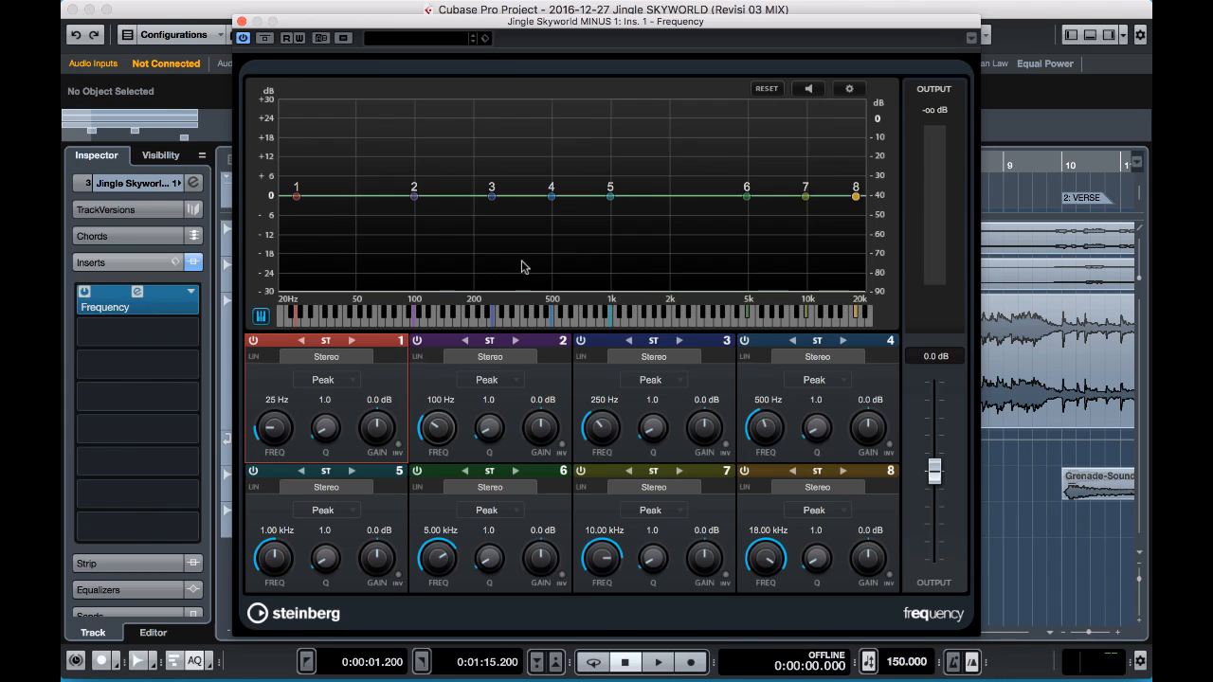
pyautogui.moveTo(570, 23); pyautogui.dragTo(585, 26)
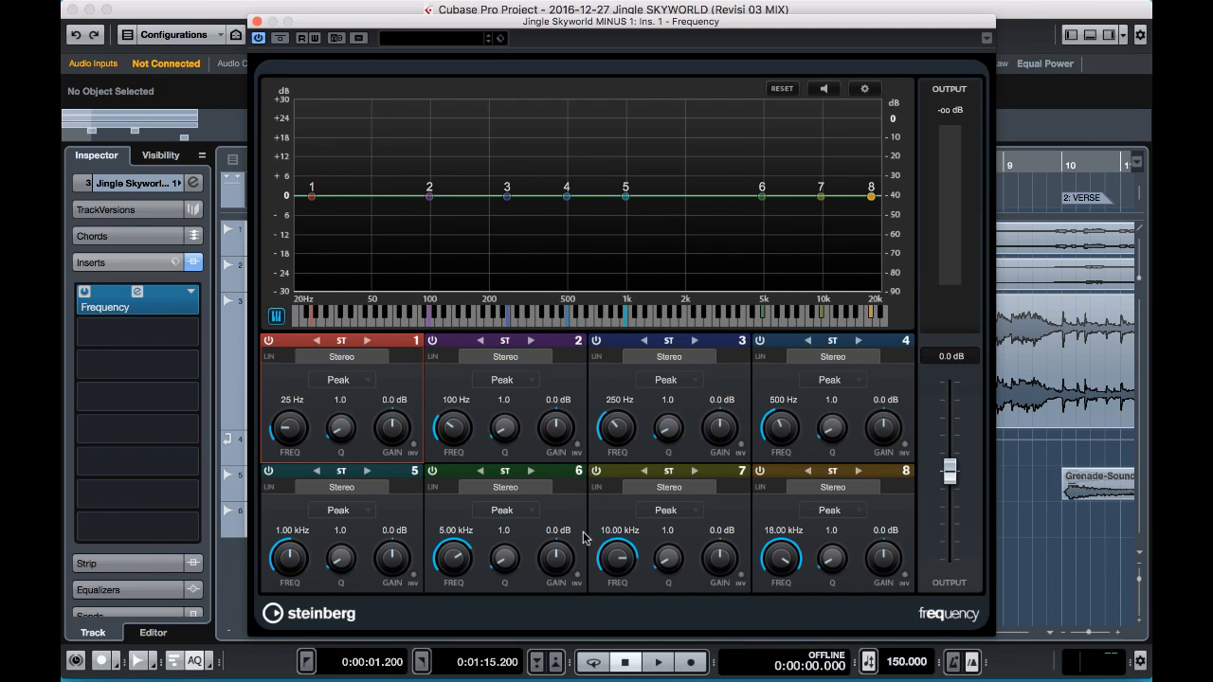
# Switch Frequency band 1 between Stereo and Mid/Side processing, and show its Side channel settings.
pyautogui.click(367, 341)
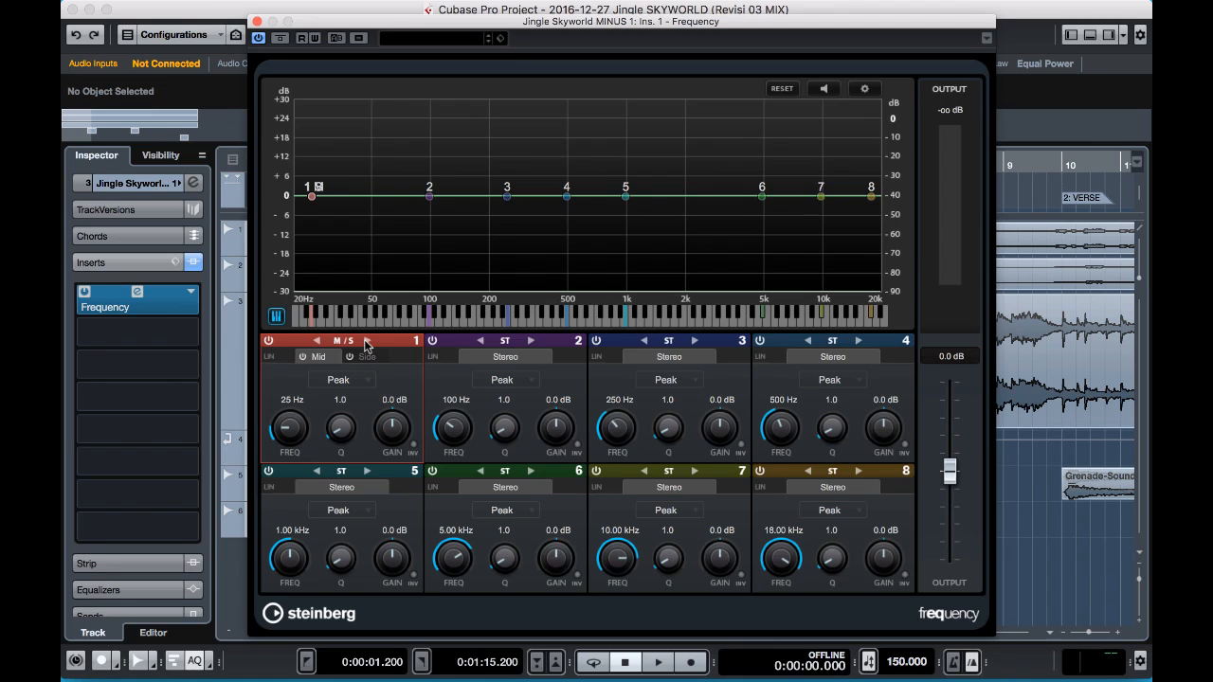
pyautogui.click(317, 341)
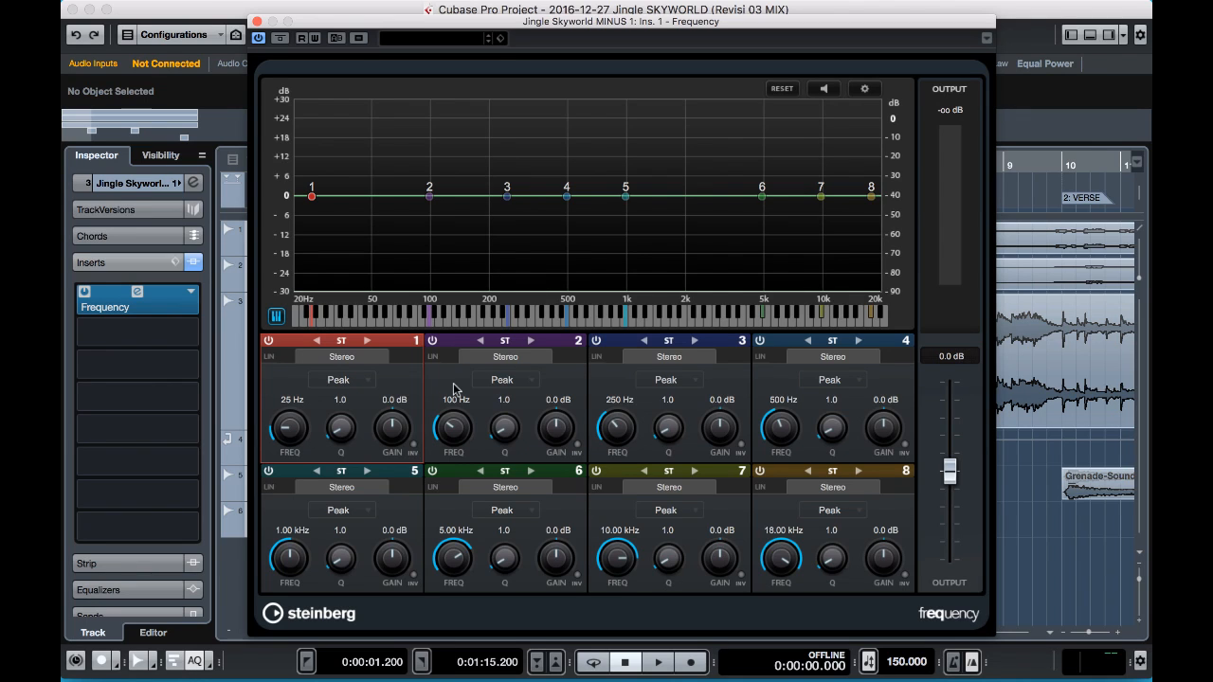
pyautogui.click(317, 341)
pyautogui.click(318, 343)
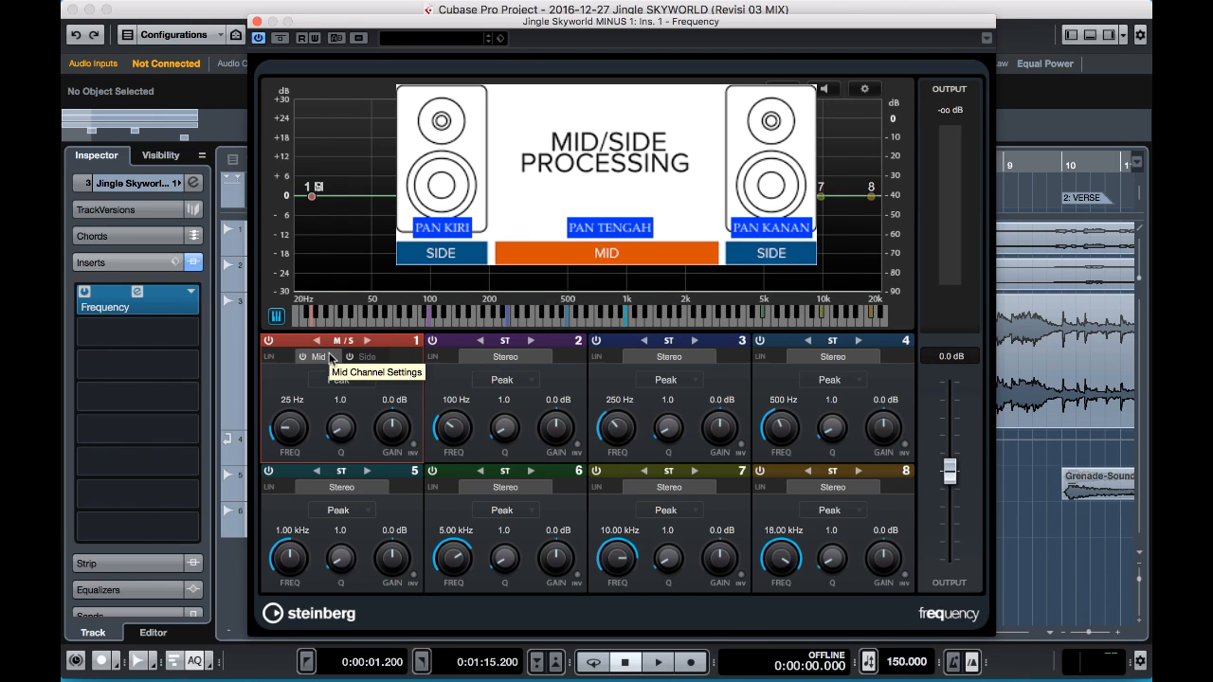
pyautogui.click(373, 364)
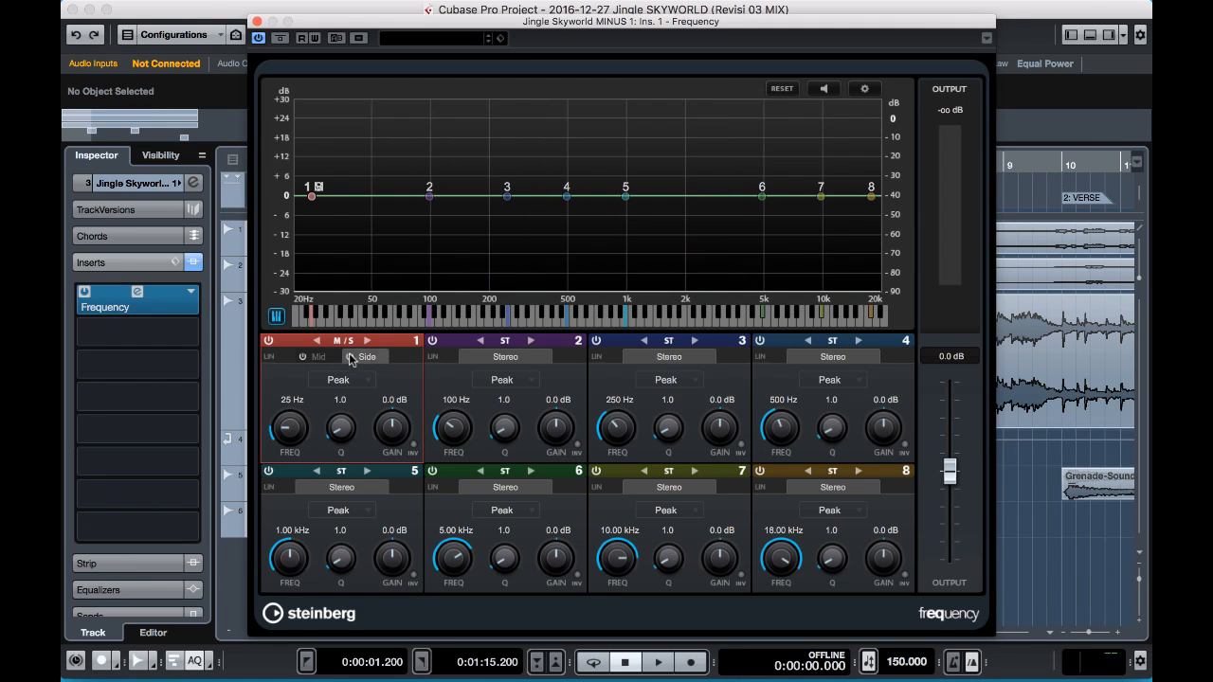
# Set band 1 to Left/Right processing, check its Right and Left channel settings, and close the Frequency window.
pyautogui.click(316, 344)
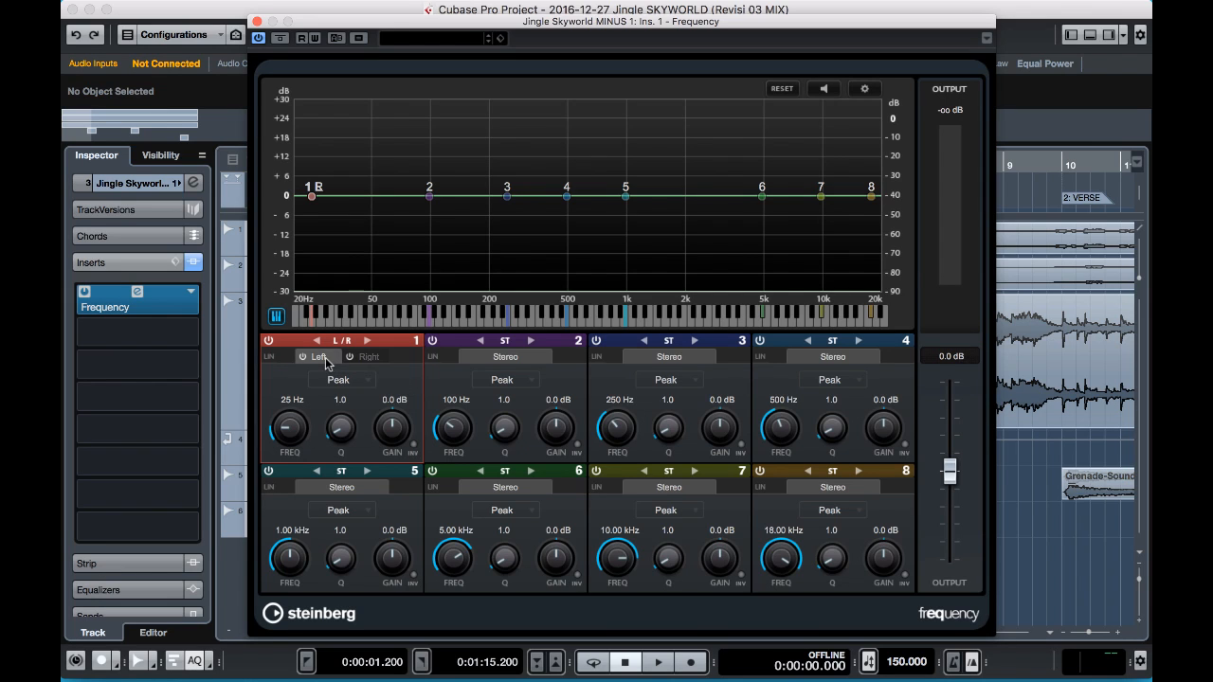
pyautogui.click(368, 357)
pyautogui.click(315, 357)
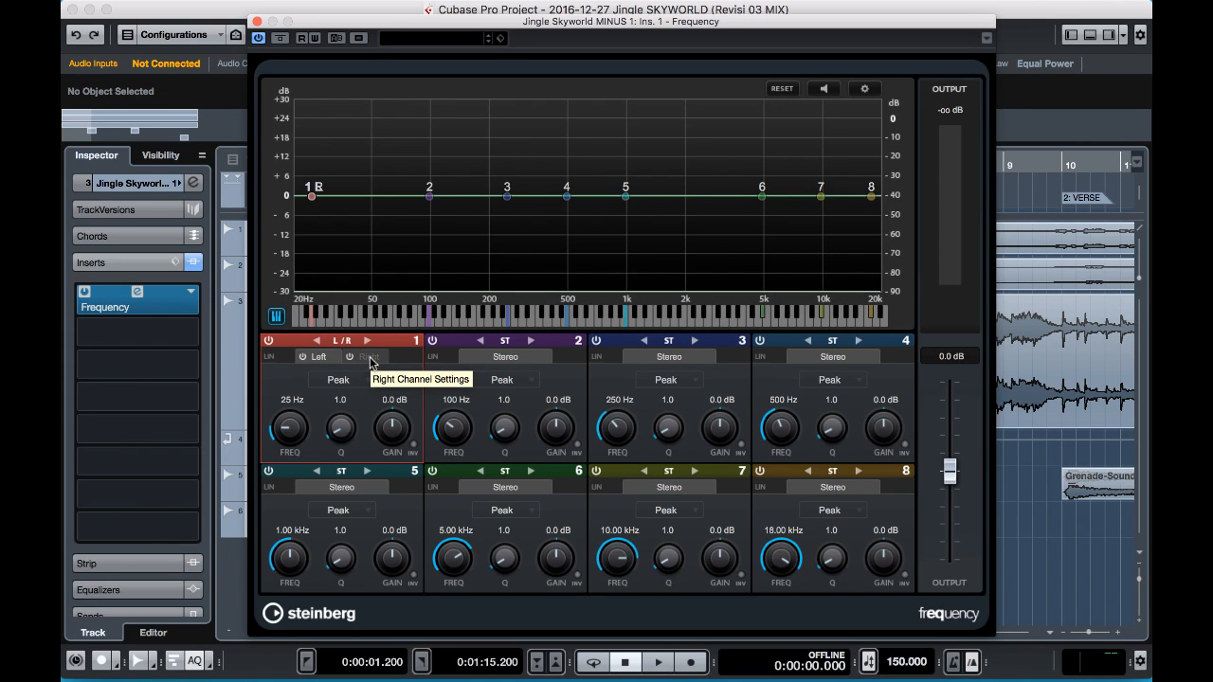
pyautogui.click(257, 20)
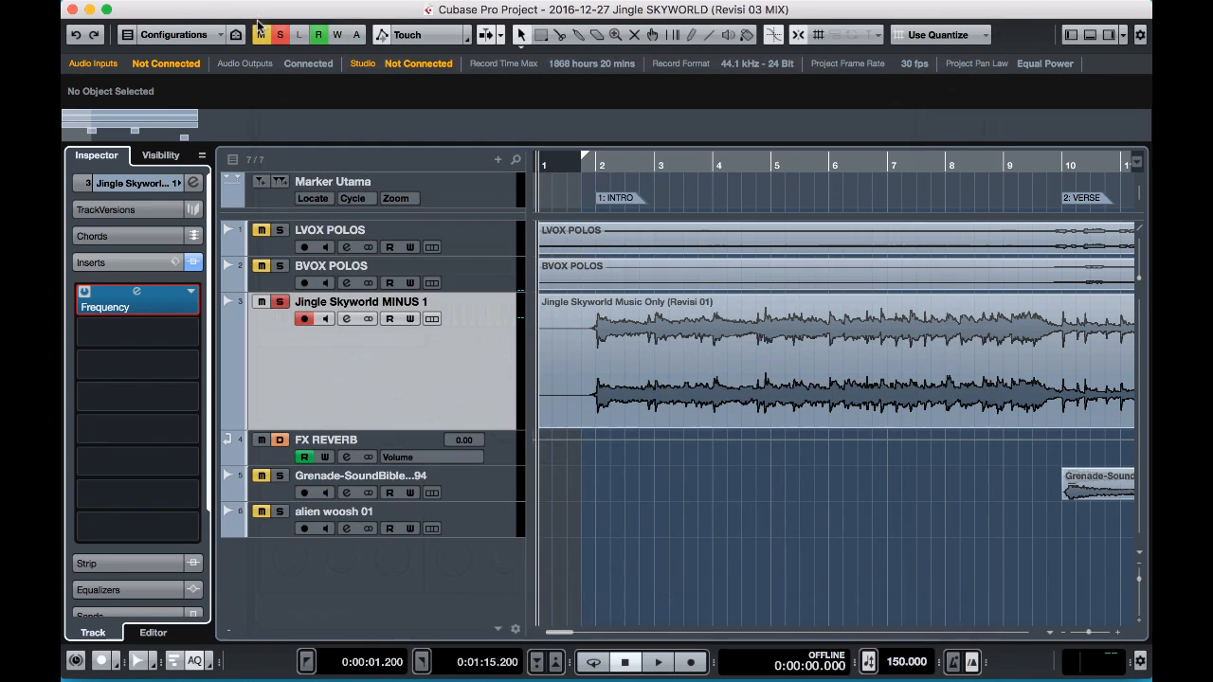
# Place the project cursor at the PRE CHORUS marker, at about bar 18.
pyautogui.hscroll(5, 701, 400)
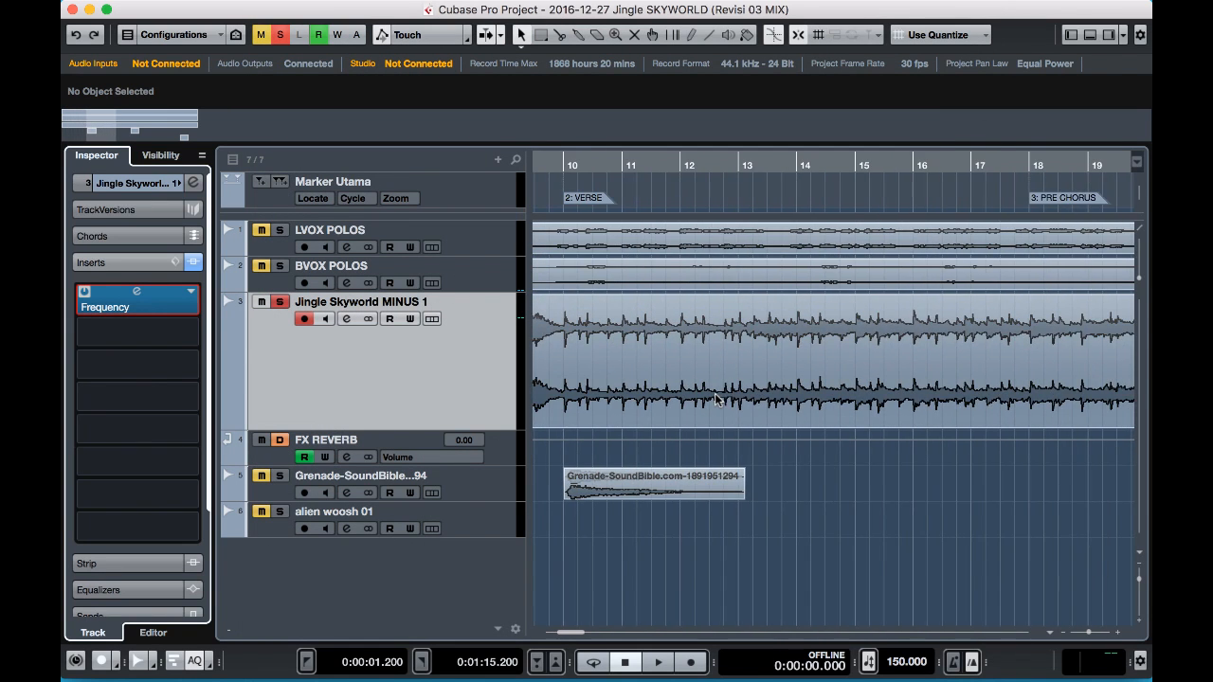
pyautogui.hscroll(-5, 715, 398)
pyautogui.hscroll(8, 715, 399)
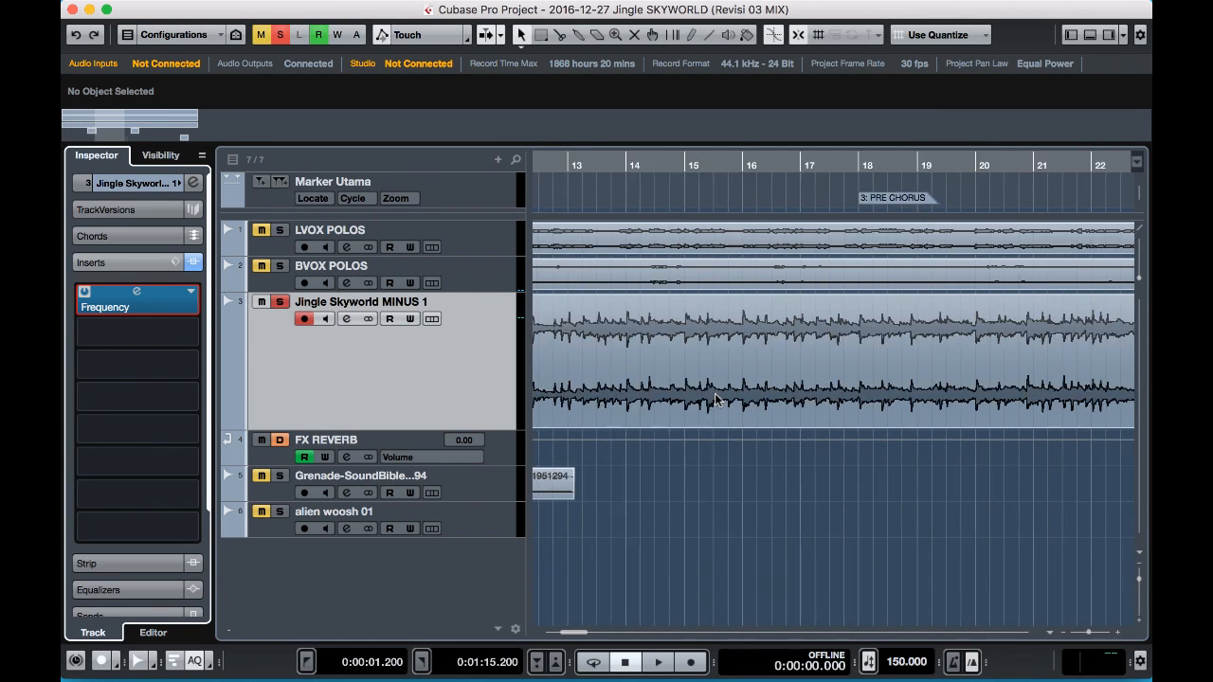
pyautogui.hscroll(3, 715, 400)
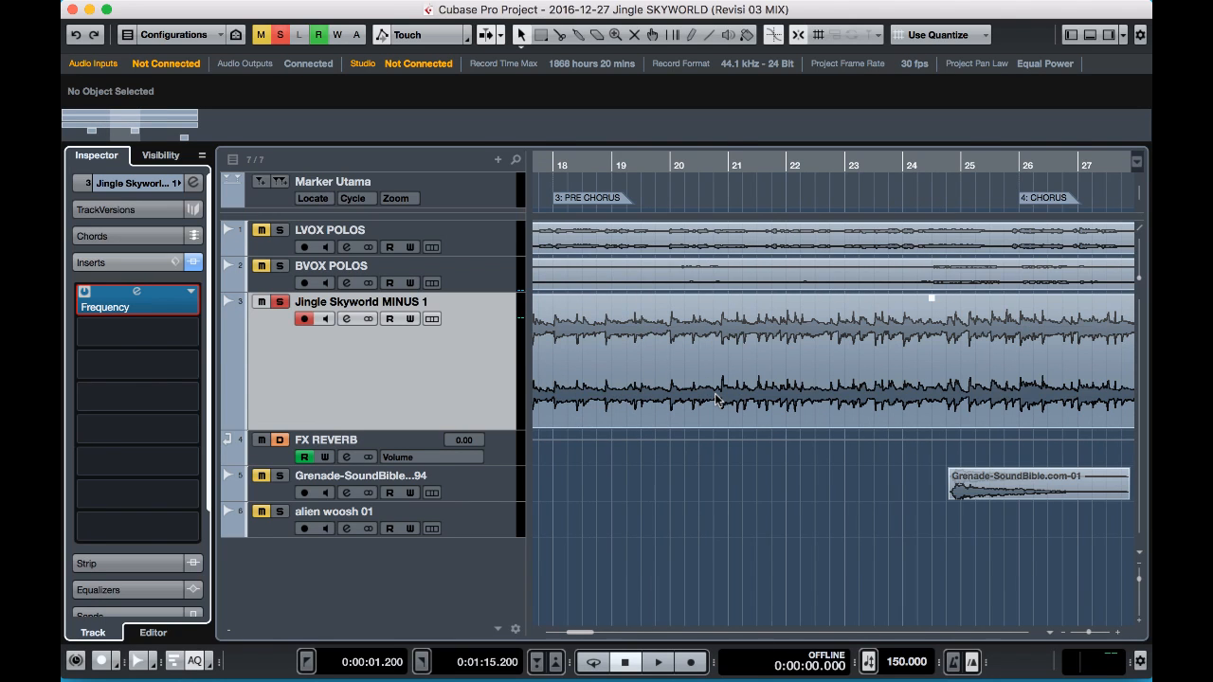
pyautogui.hscroll(-2, 717, 400)
pyautogui.click(648, 167)
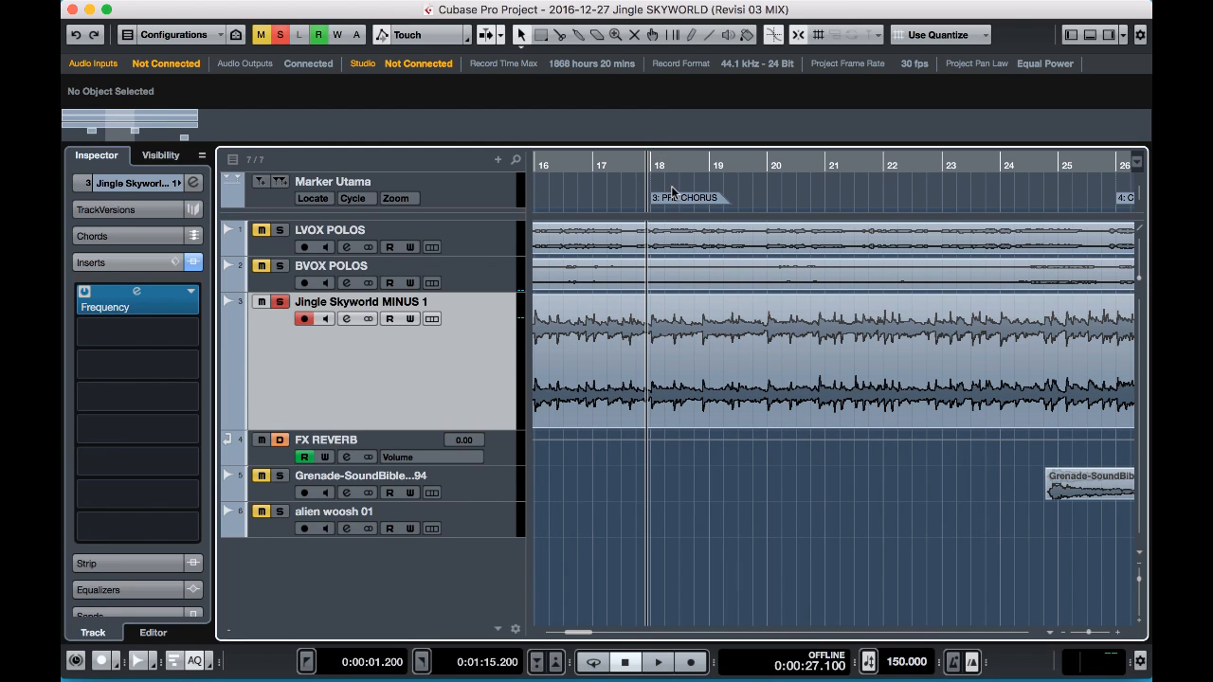
pyautogui.click(653, 166)
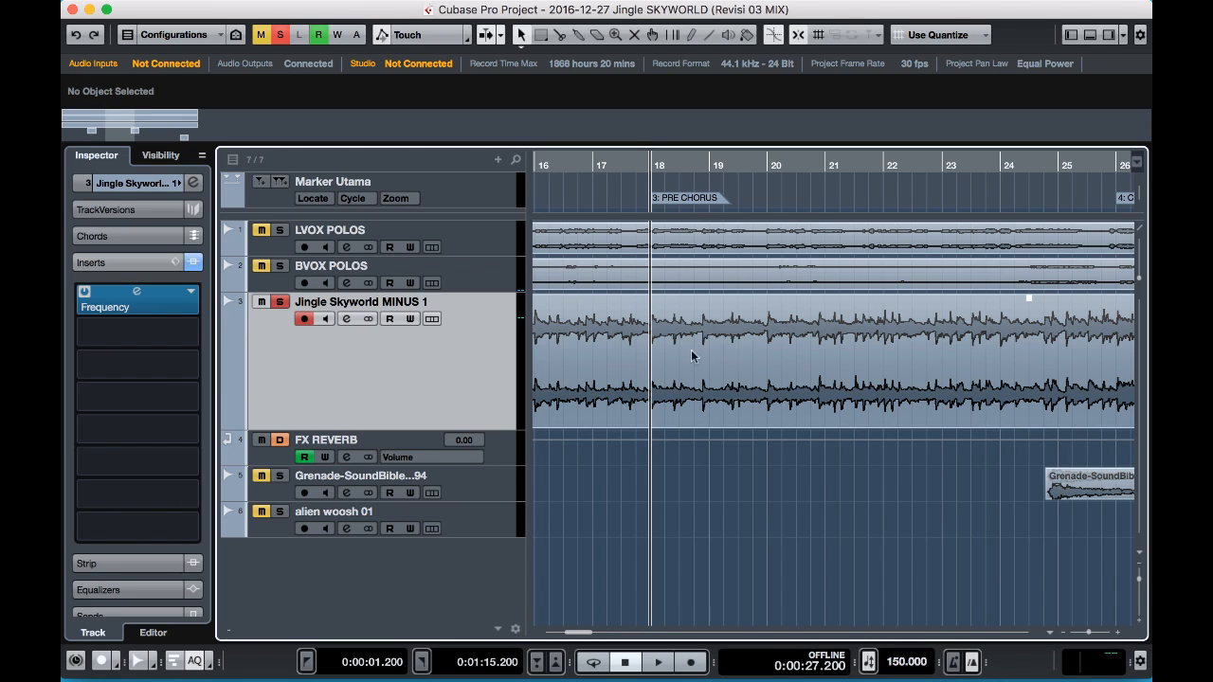
# Play the track from the PRE CHORUS marker, stop, and return the project cursor to bar 18.
pyautogui.press('space')
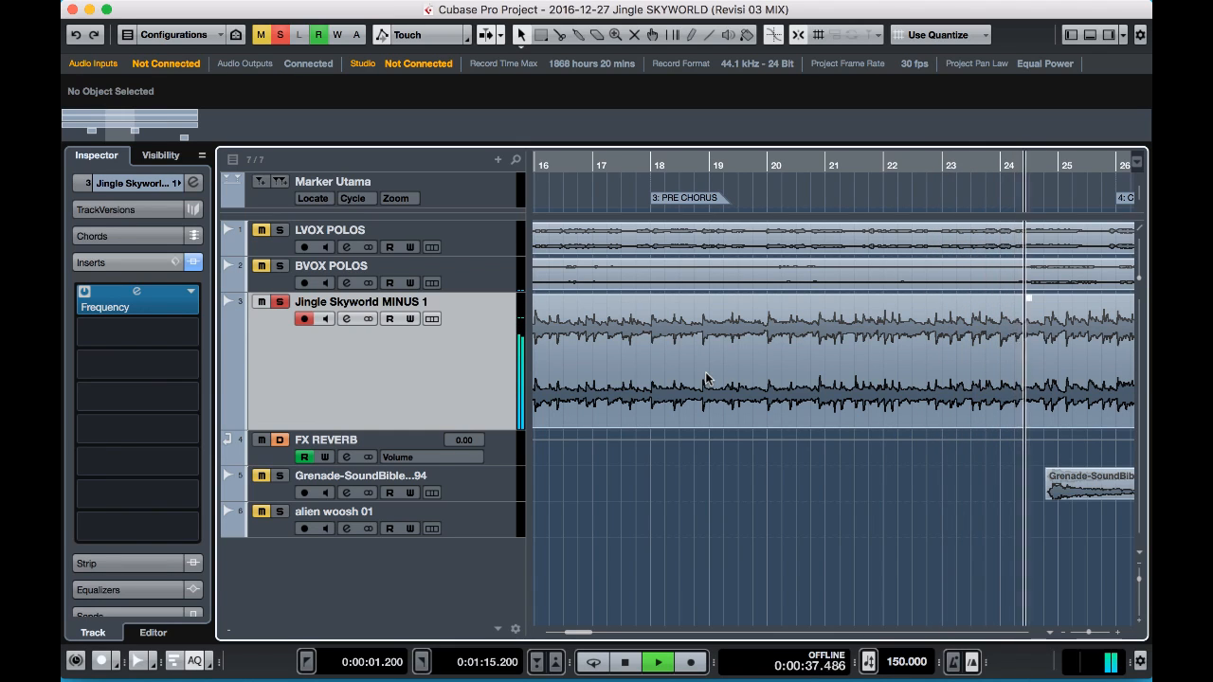
pyautogui.press('space')
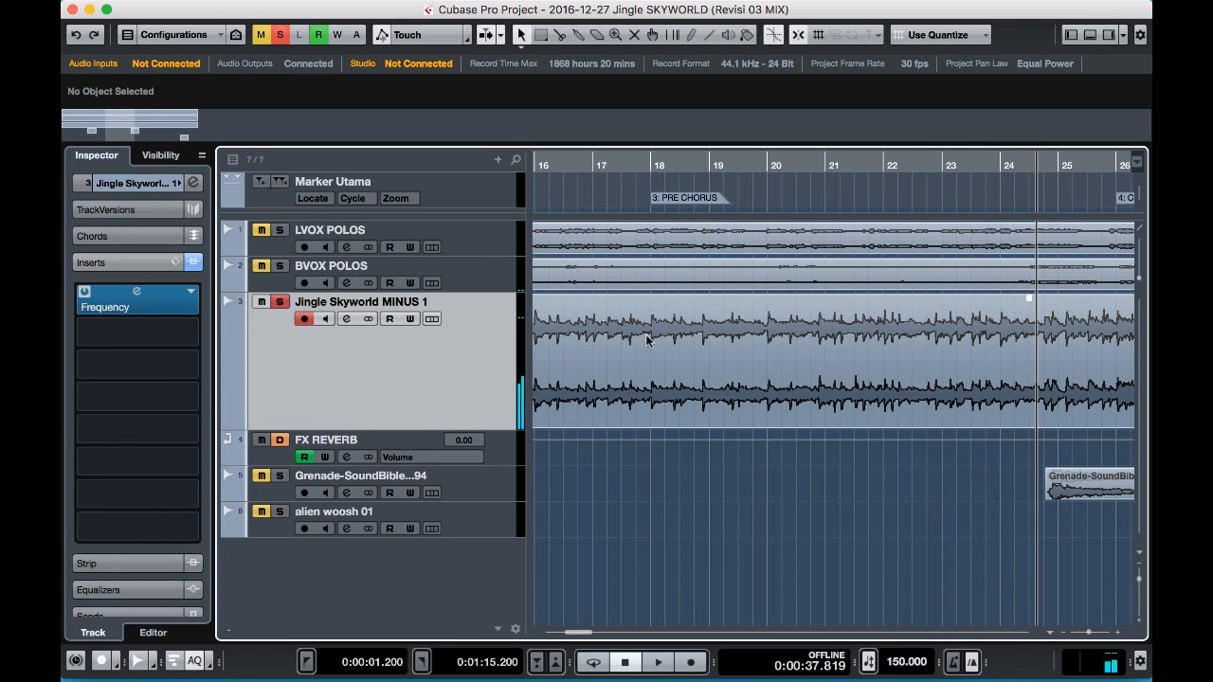
pyautogui.click(649, 166)
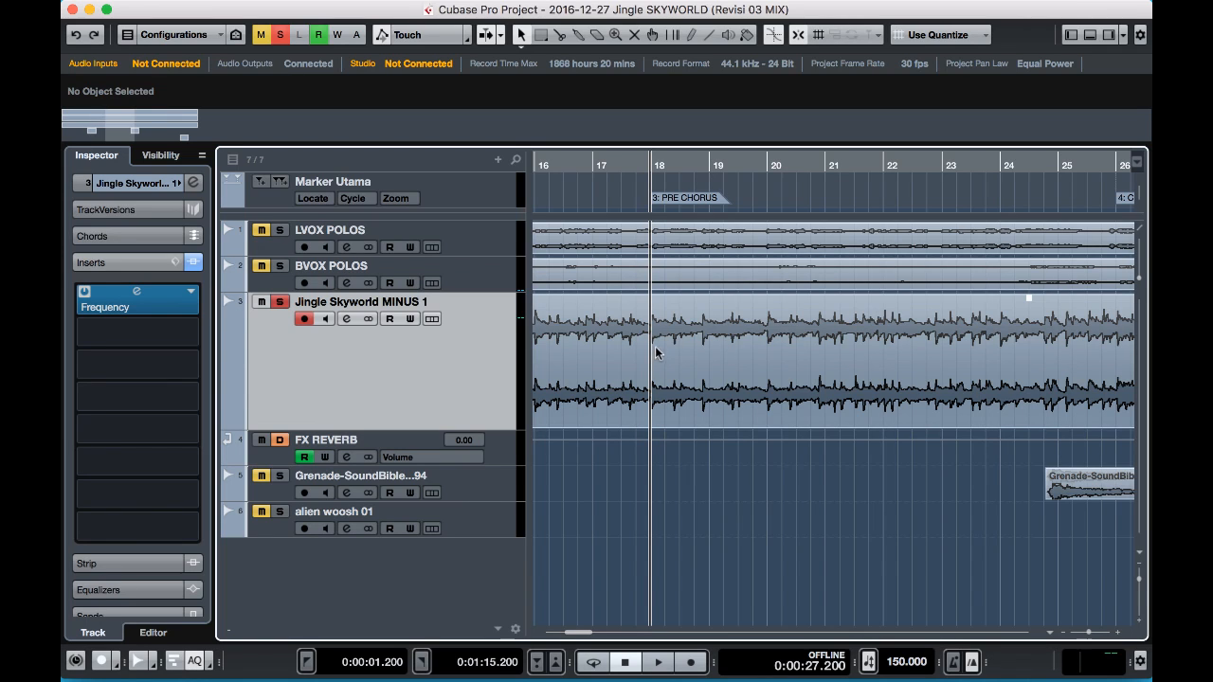
# Reopen the Frequency EQ, set band 1 to Mid/Side processing, and set its Side channel filter to High Shelf.
pyautogui.click(138, 298)
pyautogui.click(138, 295)
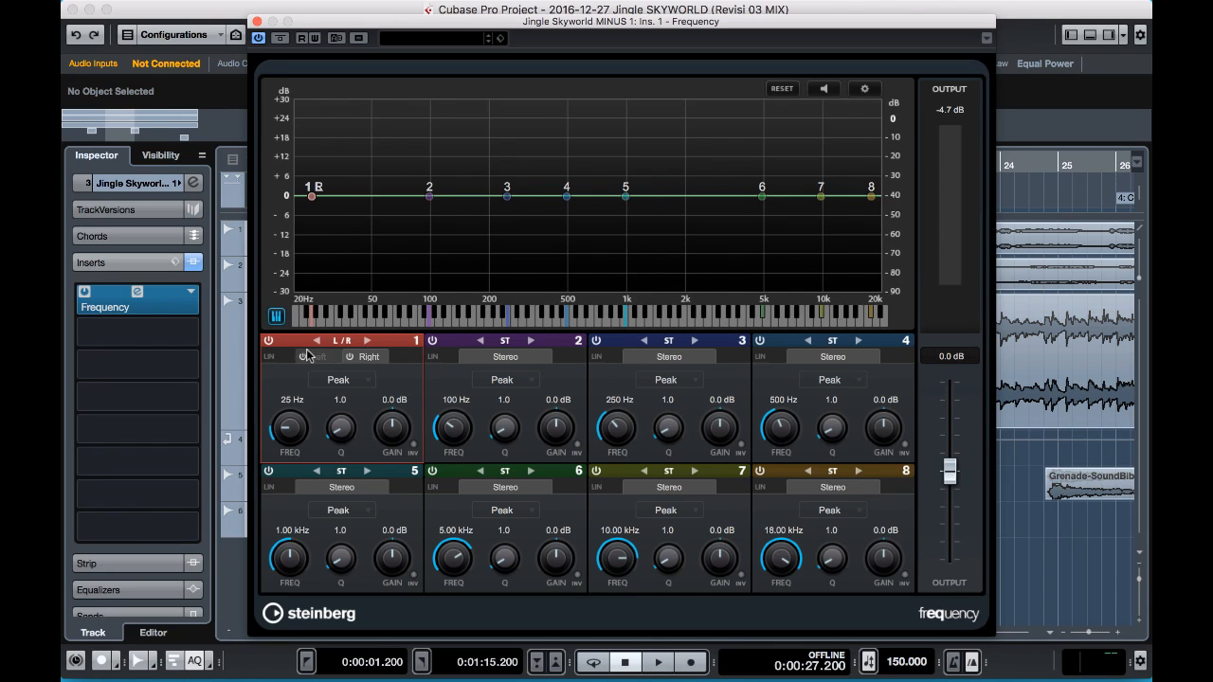
pyautogui.click(368, 342)
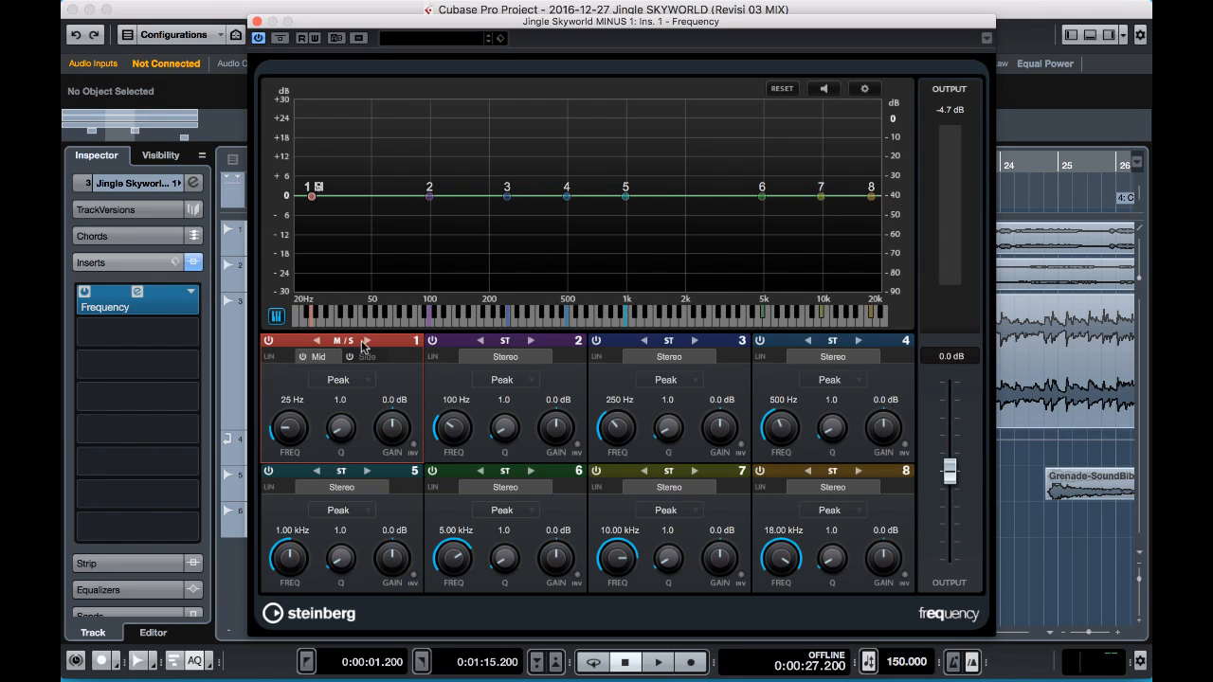
pyautogui.click(368, 357)
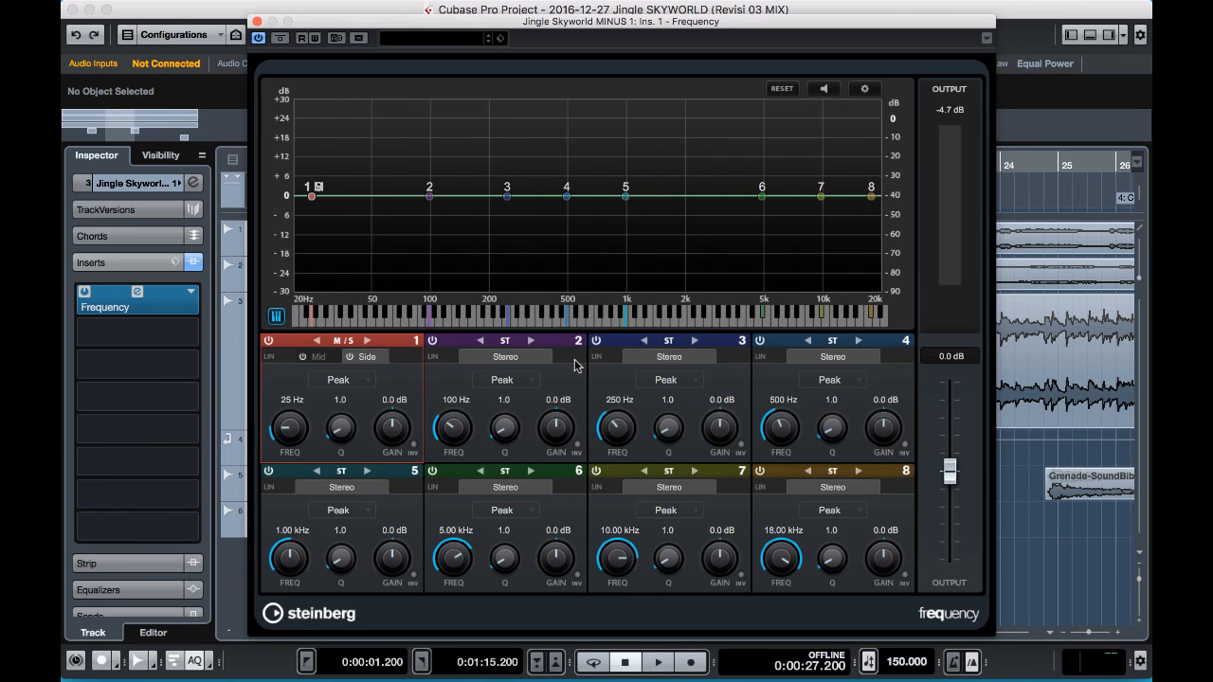
pyautogui.click(366, 381)
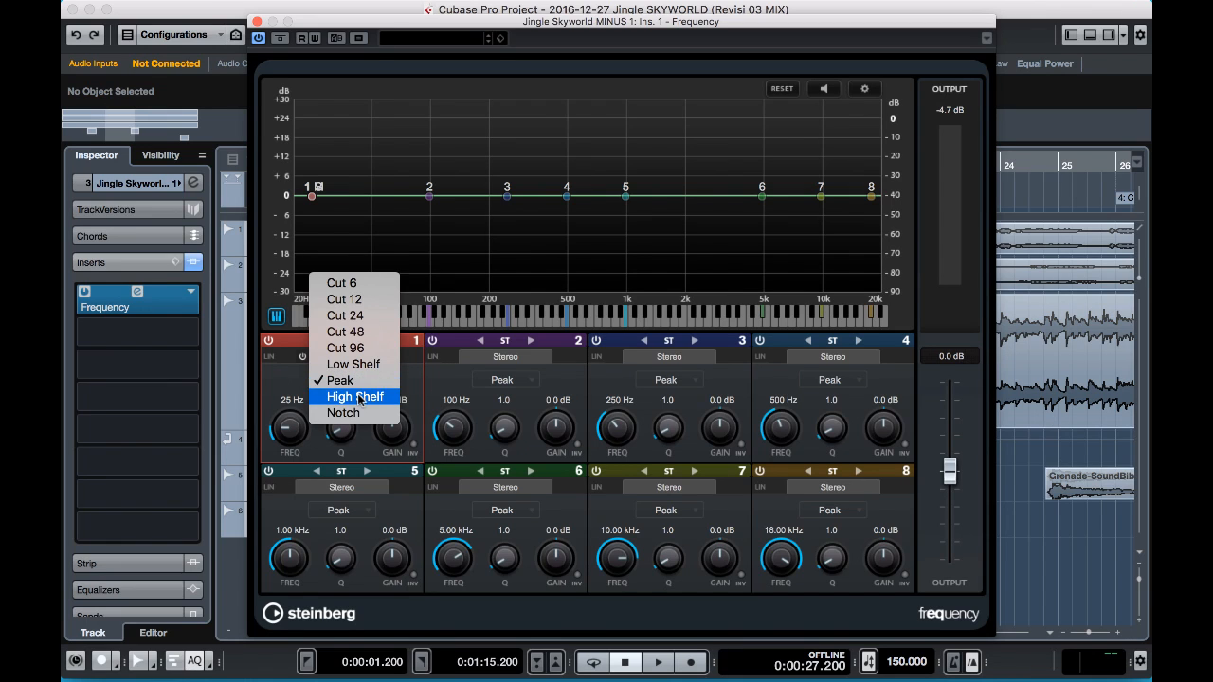
pyautogui.click(358, 398)
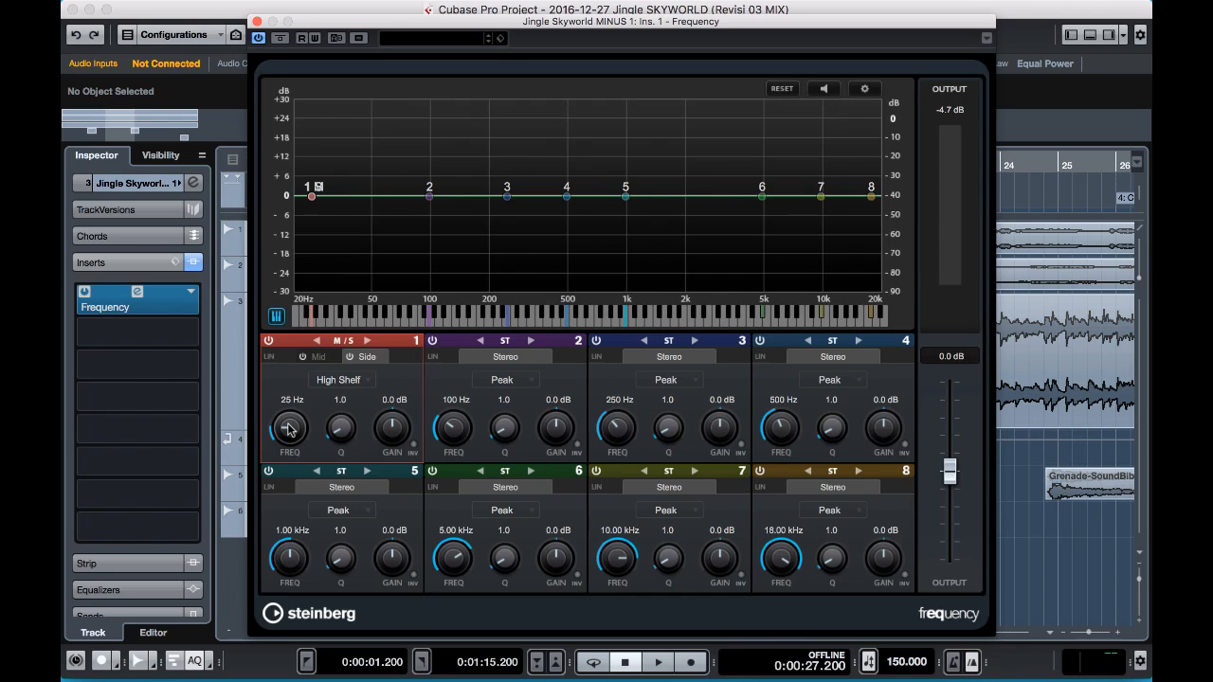
# Set band 1's Side high shelf to about 6.38 kHz with about 13.2 dB of gain.
pyautogui.moveTo(289, 429); pyautogui.dragTo(326, 338)
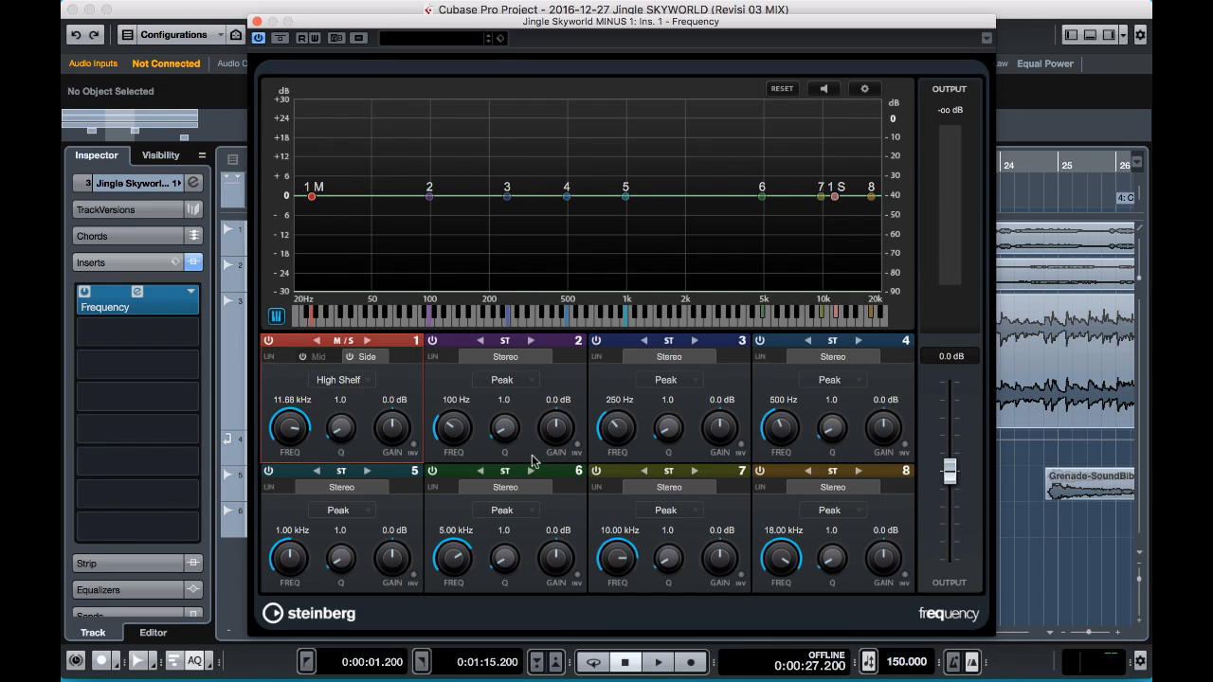
pyautogui.moveTo(287, 425); pyautogui.dragTo(286, 436)
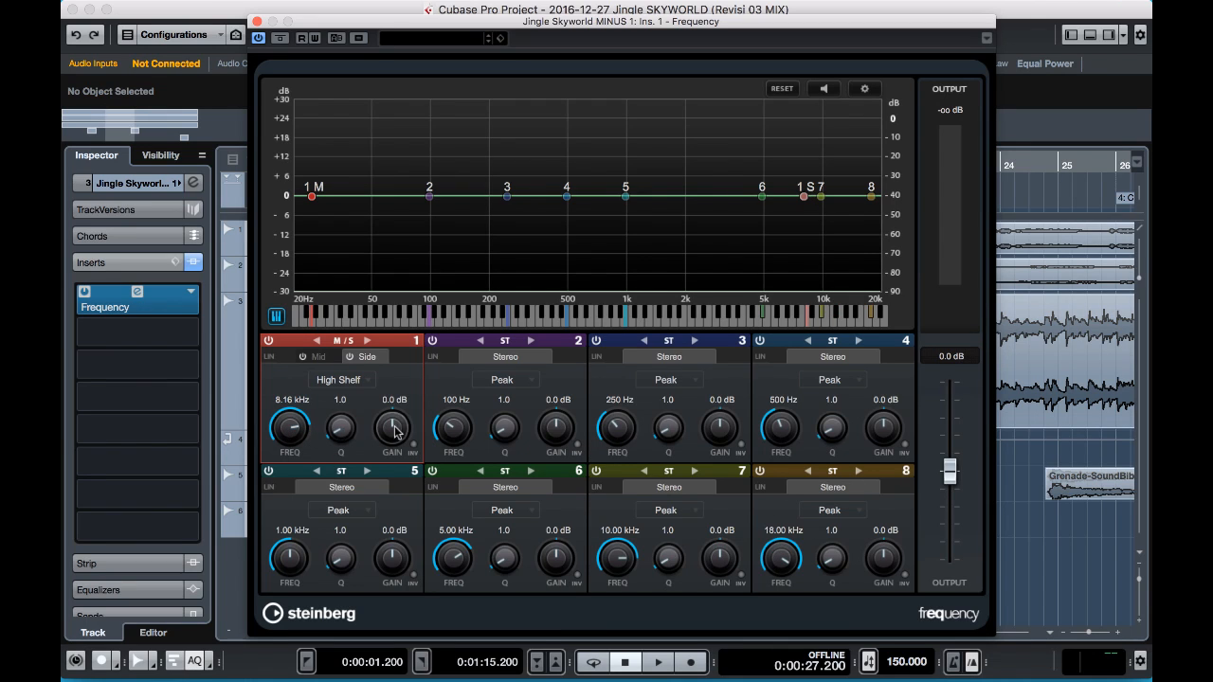
pyautogui.moveTo(392, 429); pyautogui.dragTo(395, 399)
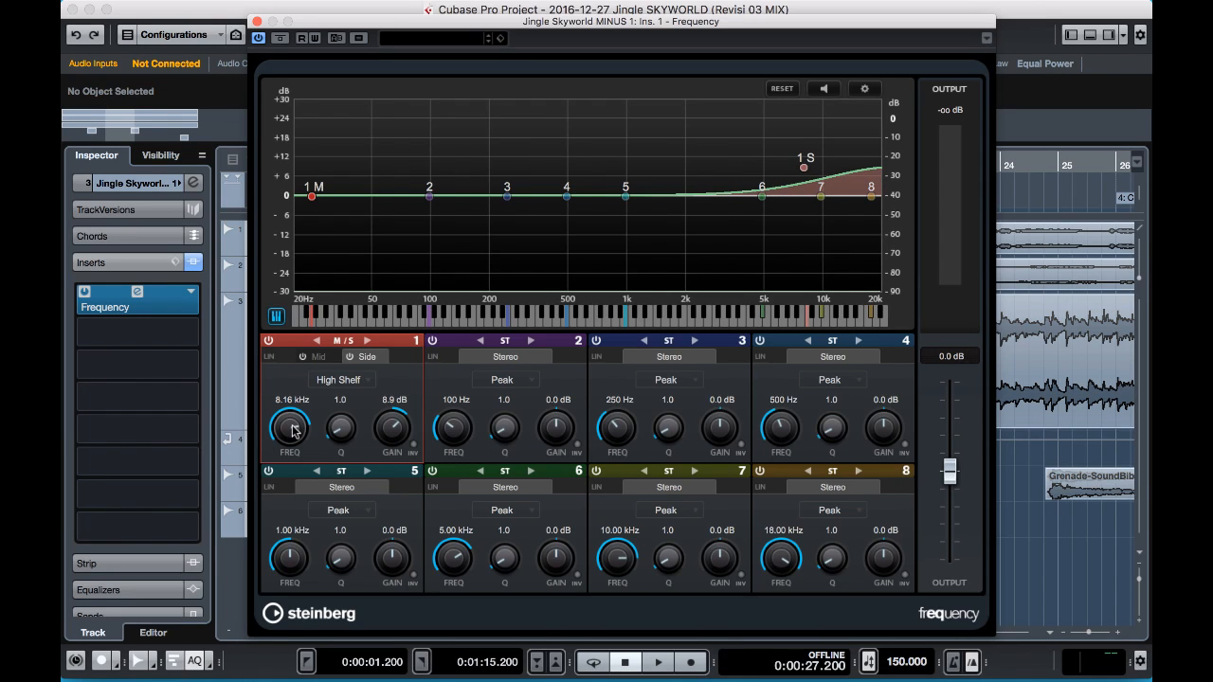
pyautogui.moveTo(293, 431); pyautogui.dragTo(293, 437)
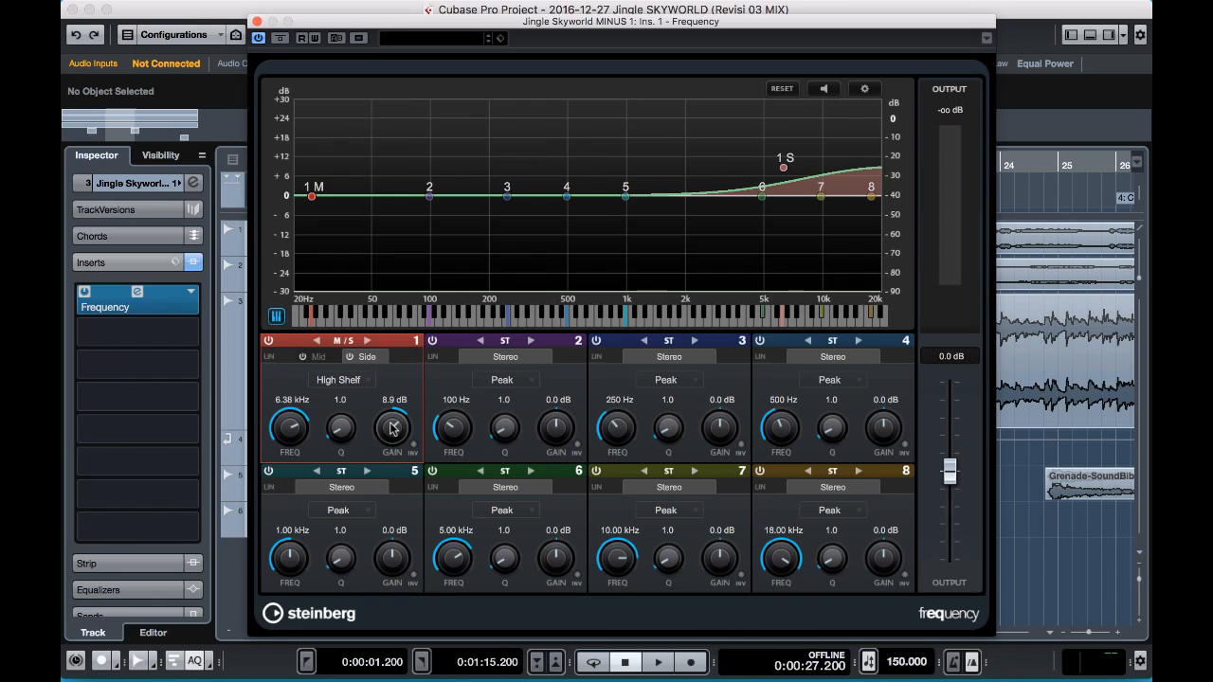
pyautogui.moveTo(393, 429); pyautogui.dragTo(392, 414)
# Play the track while boosting band 1's Side gain to about 22.1 dB, and stop playback.
pyautogui.press('space')
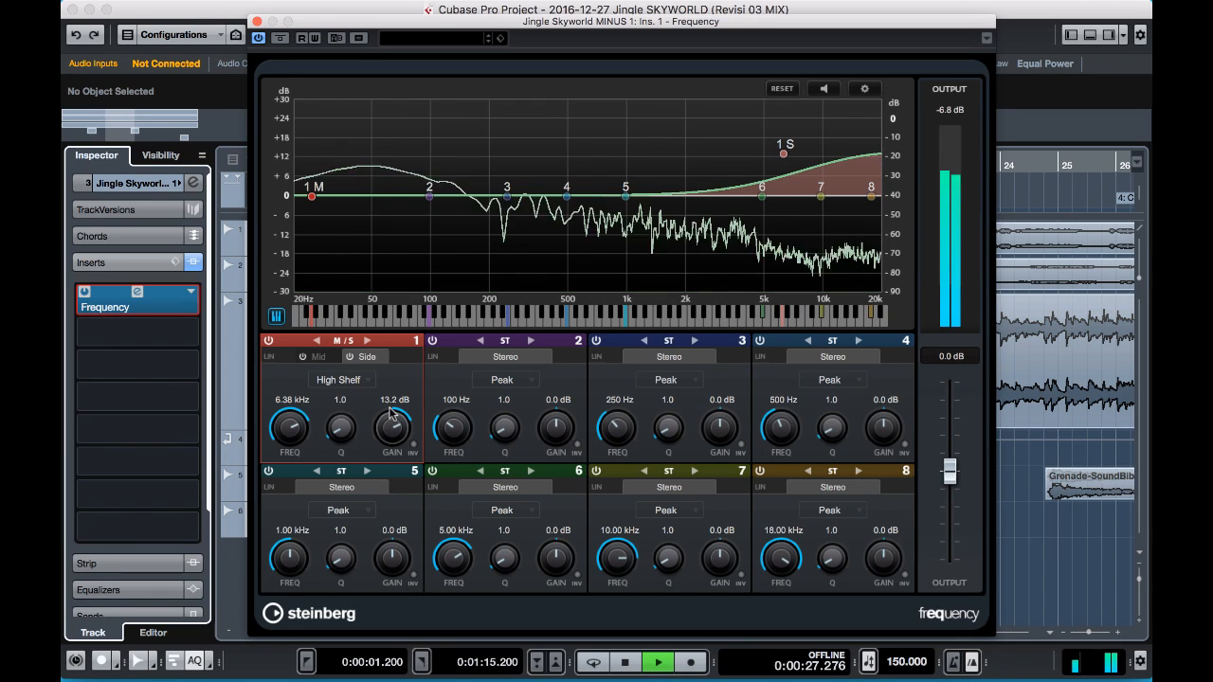
pyautogui.moveTo(390, 426); pyautogui.dragTo(392, 397)
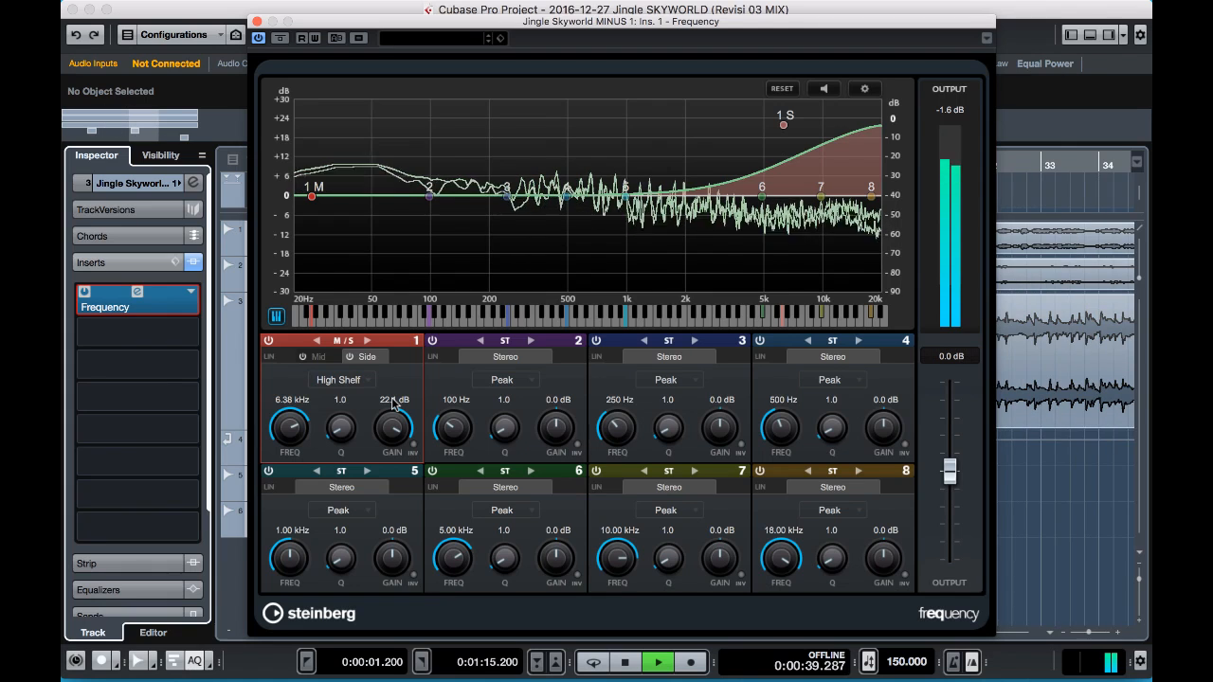
pyautogui.press('space')
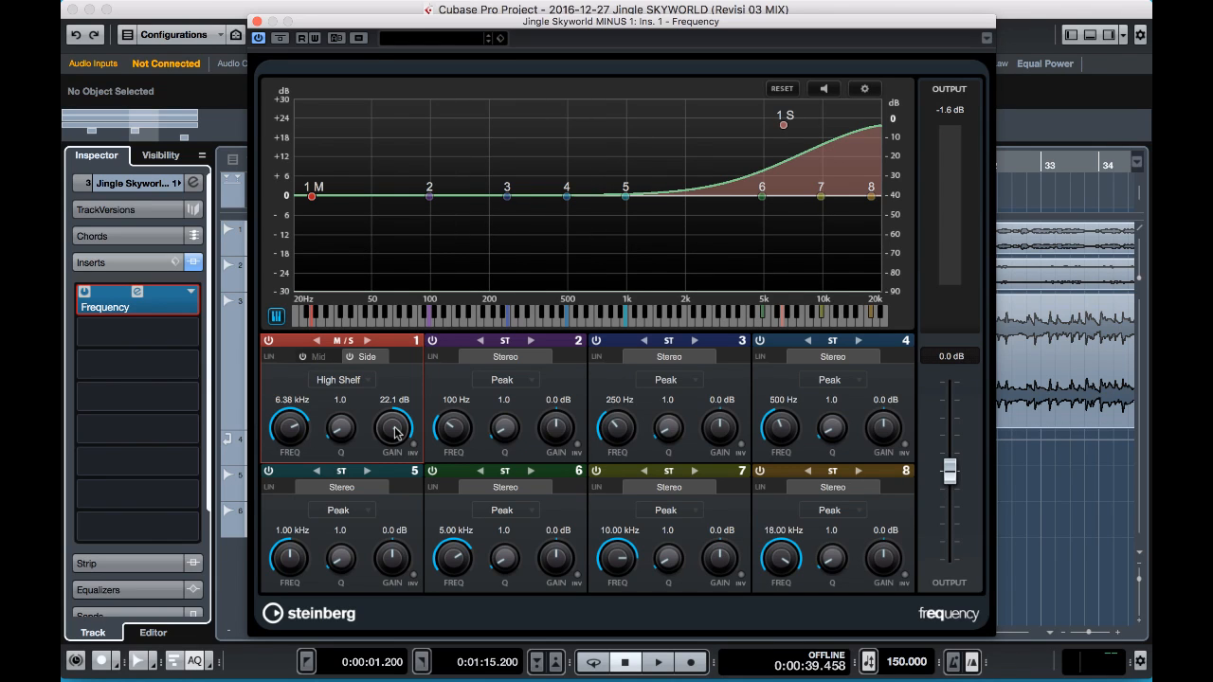
# Reduce band 1's Side gain to about 7.7 dB and switch band 1 off.
pyautogui.moveTo(397, 432); pyautogui.dragTo(400, 488)
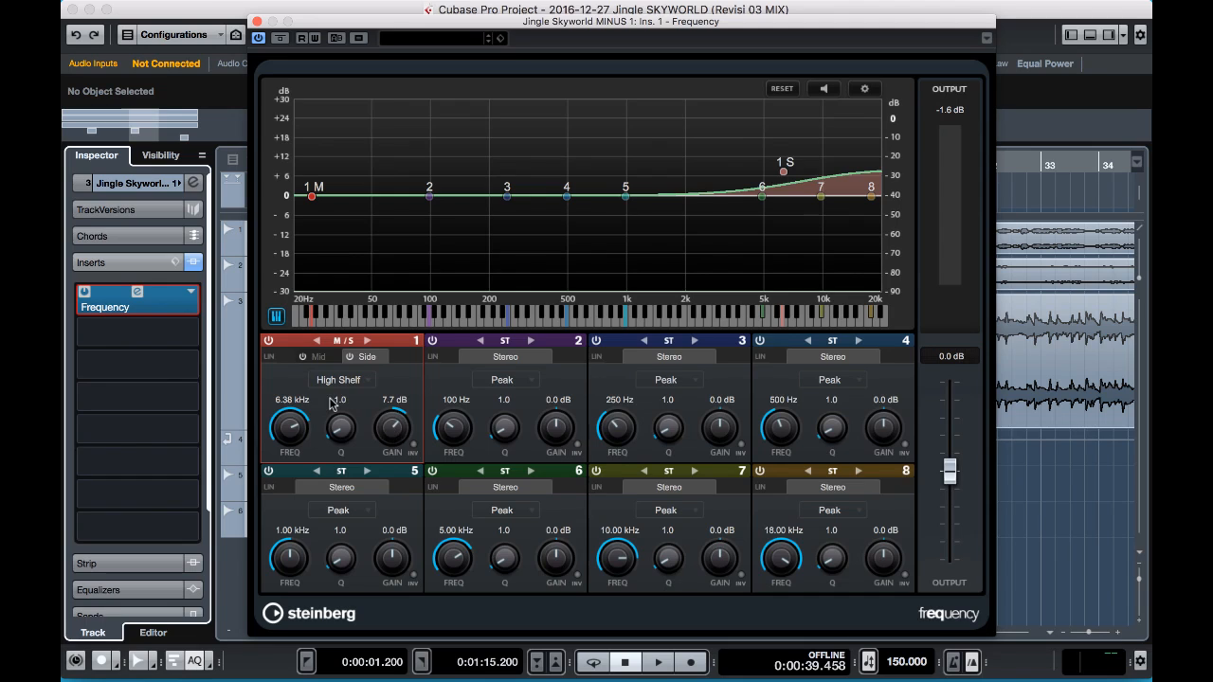
pyautogui.click(268, 340)
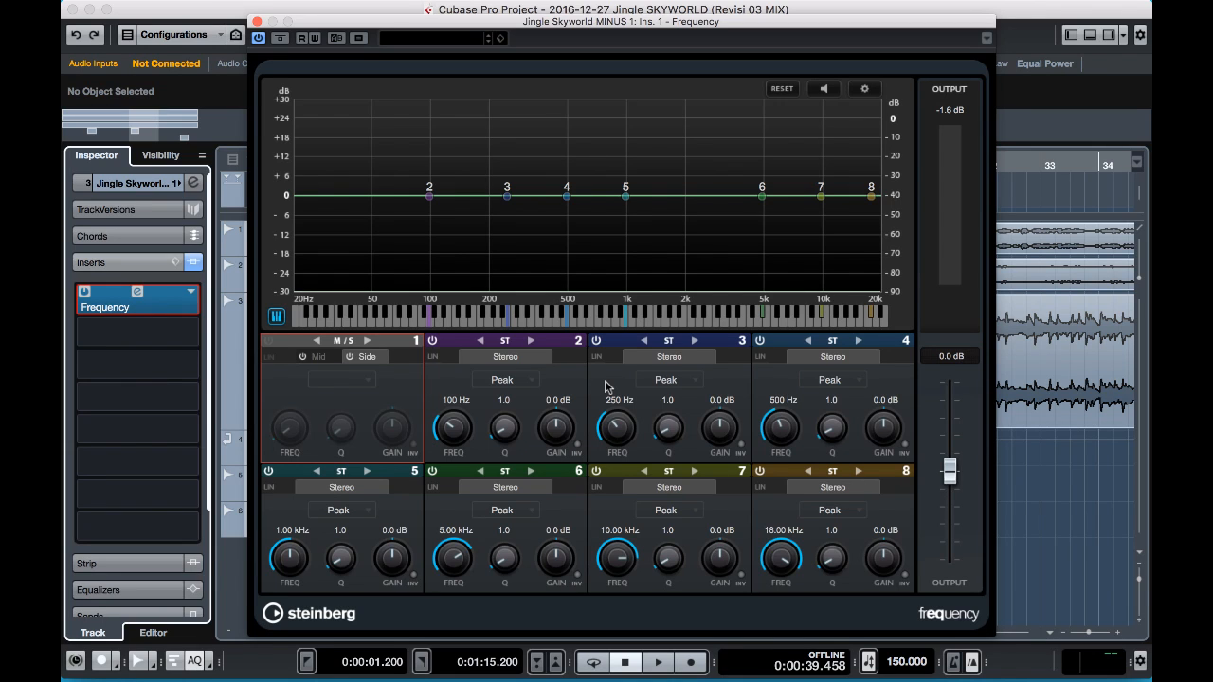
# Set band 2 to Mid/Side processing and set its Side channel filter to Low Shelf.
pyautogui.click(433, 341)
pyautogui.click(432, 341)
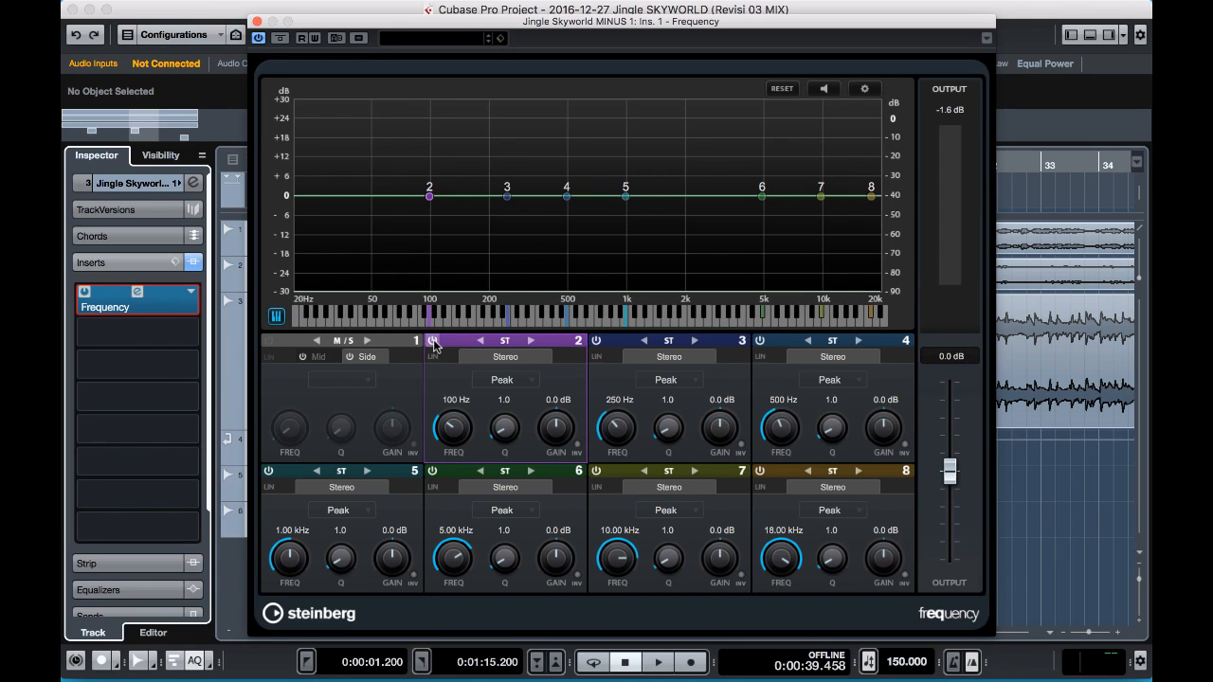
pyautogui.click(531, 341)
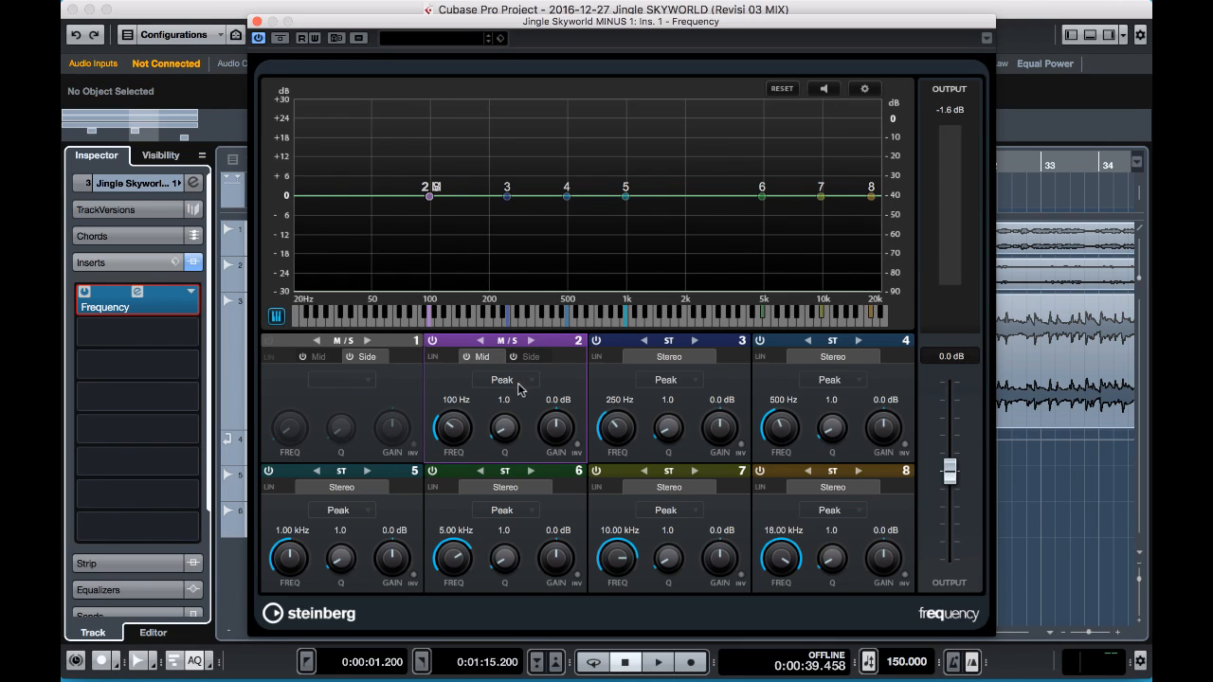
pyautogui.click(532, 358)
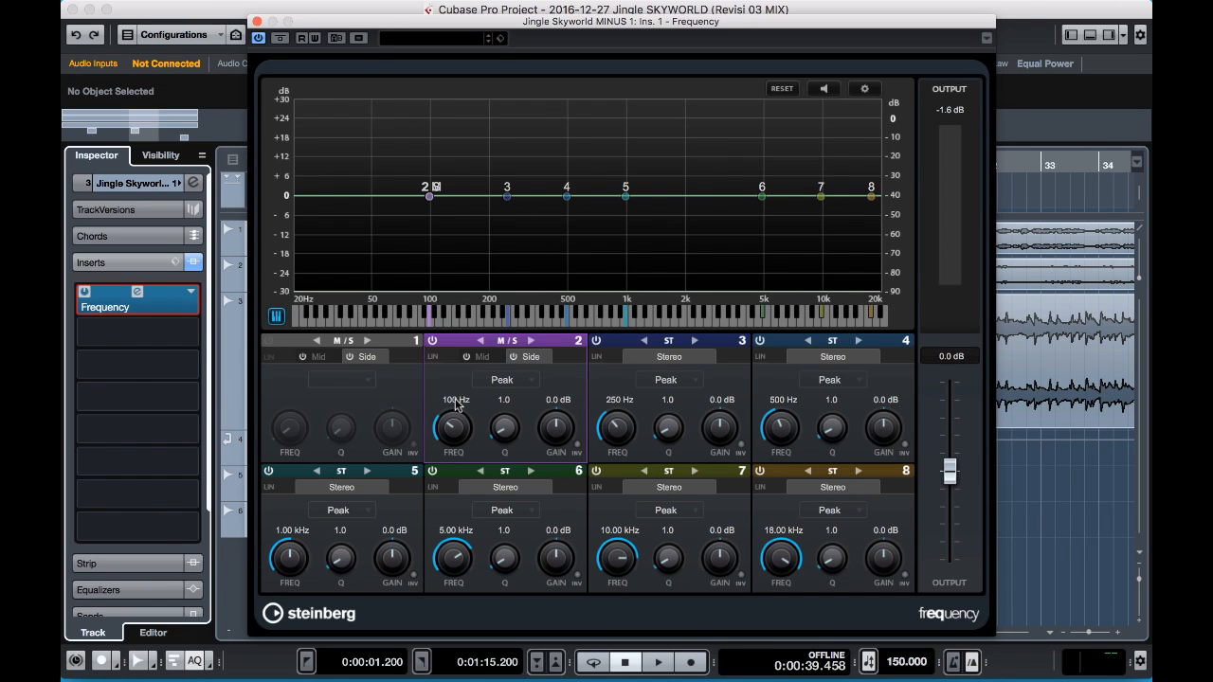
pyautogui.click(455, 402)
pyautogui.click(478, 425)
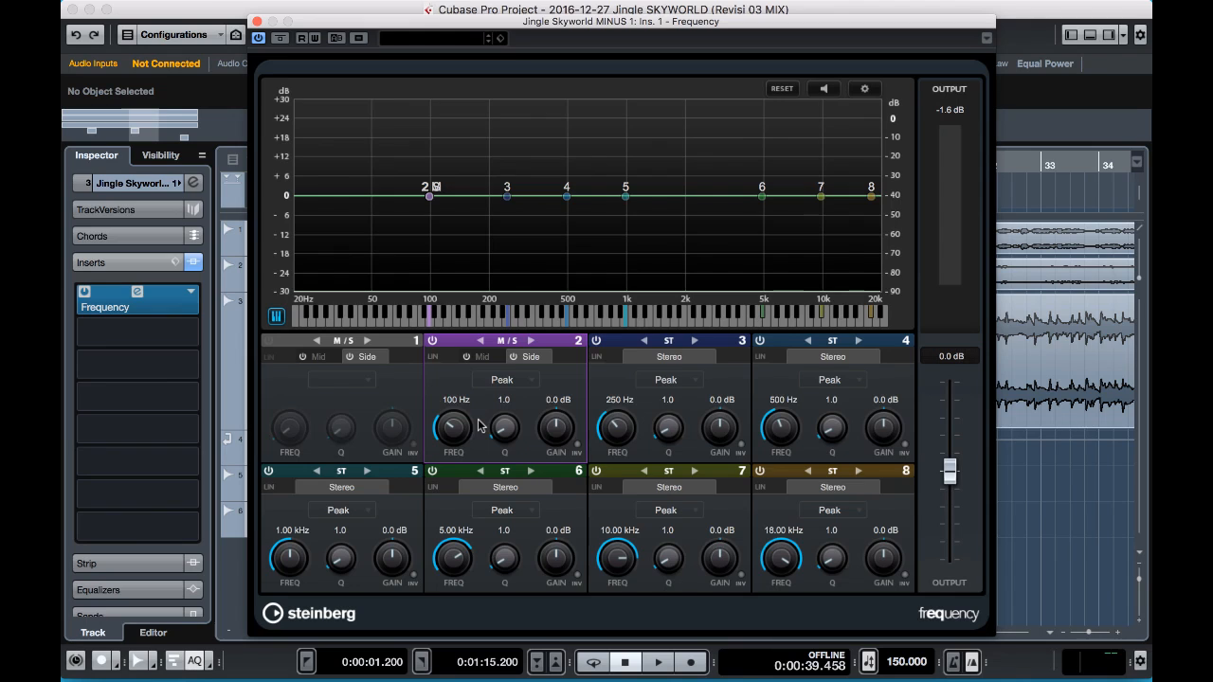
pyautogui.click(525, 383)
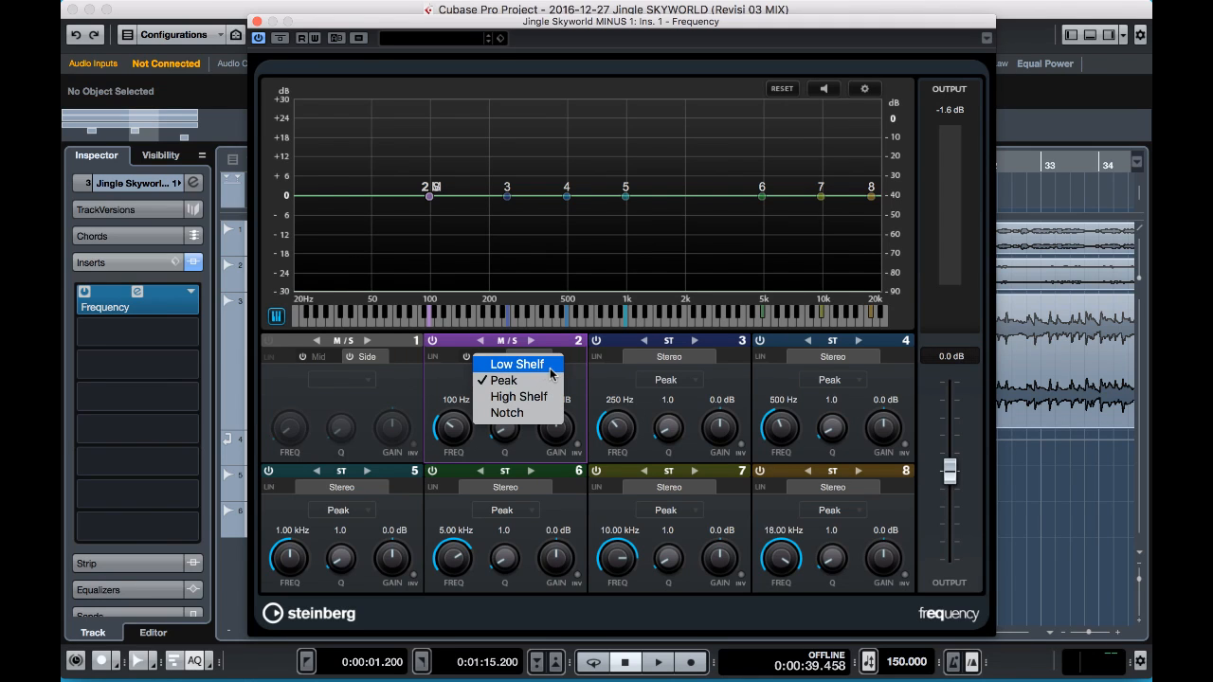
pyautogui.click(543, 372)
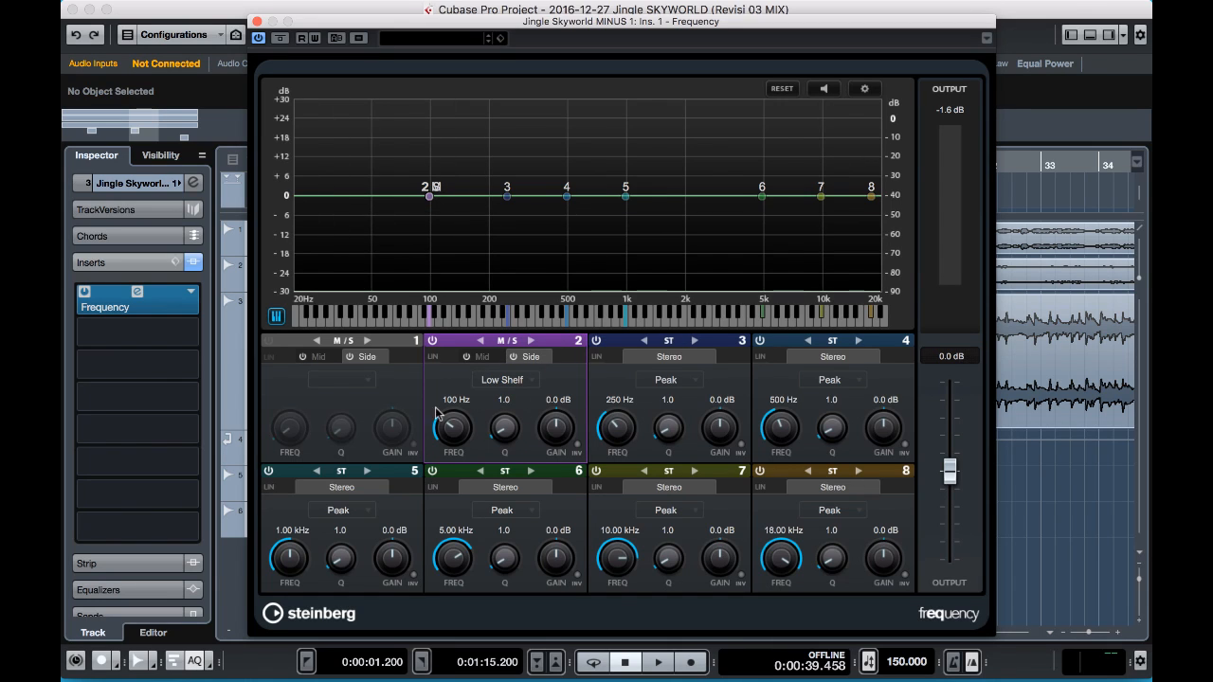
# Cut band 2's Side low shelf to about -23.1 dB at 98 Hz and play the track.
pyautogui.moveTo(558, 432); pyautogui.dragTo(546, 472)
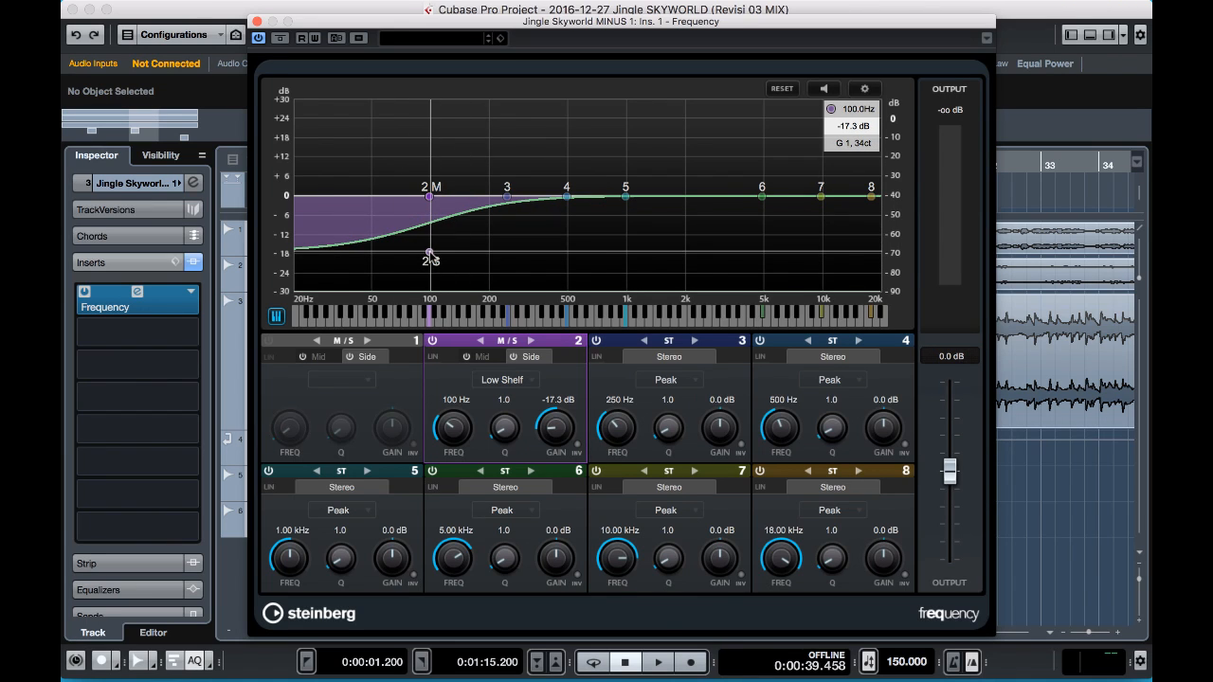
pyautogui.moveTo(431, 256); pyautogui.dragTo(429, 273)
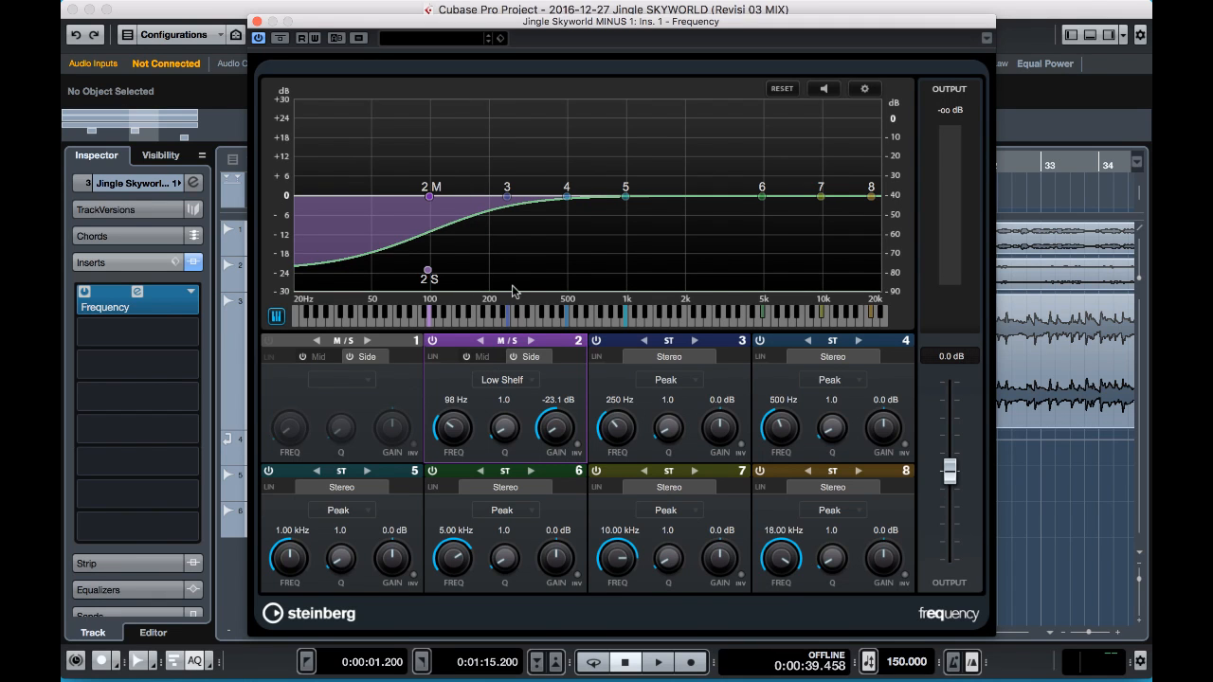
pyautogui.press('space')
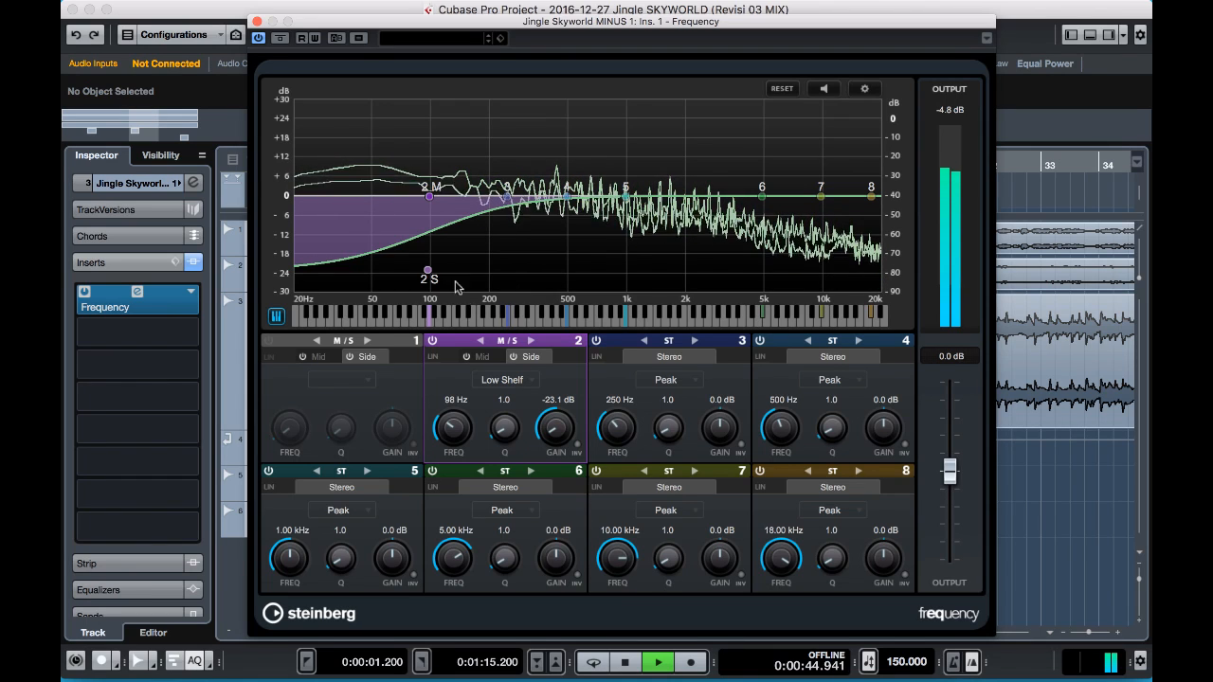
# Raise band 2's Side low shelf to about -0.5 dB at 109 Hz, stop playback, and switch band 2 off.
pyautogui.moveTo(432, 275)
pyautogui.moveTo(432, 276); pyautogui.dragTo(438, 188)
pyautogui.press('space')
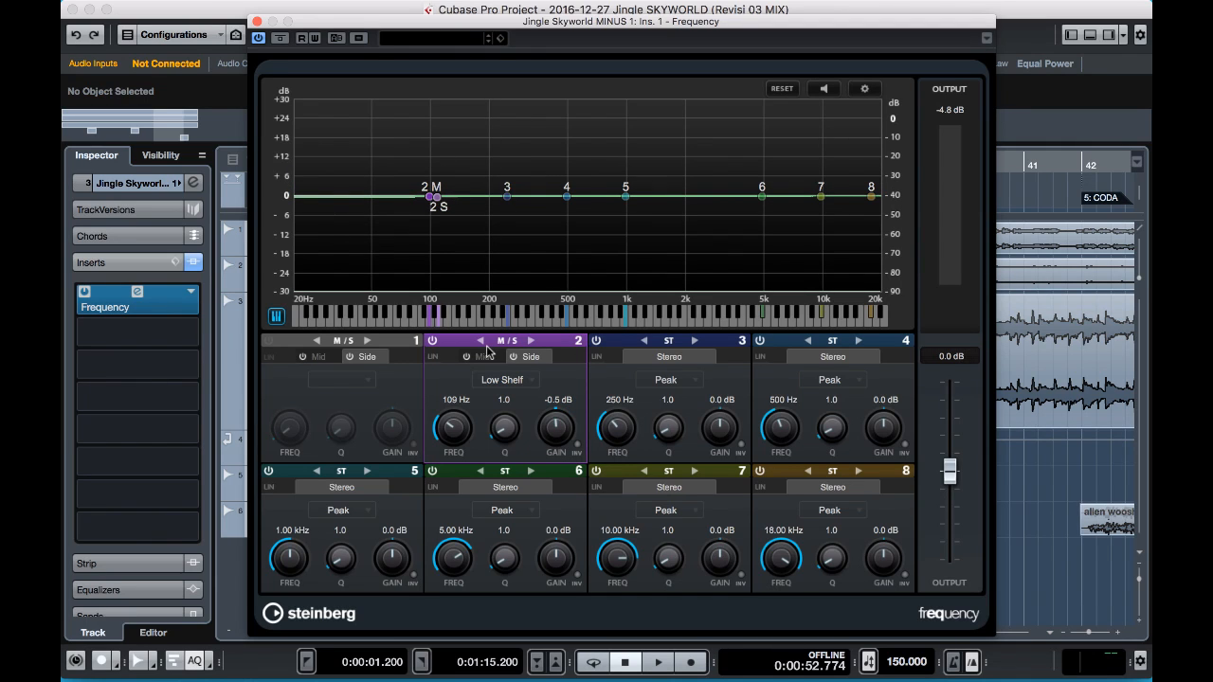
pyautogui.click(435, 340)
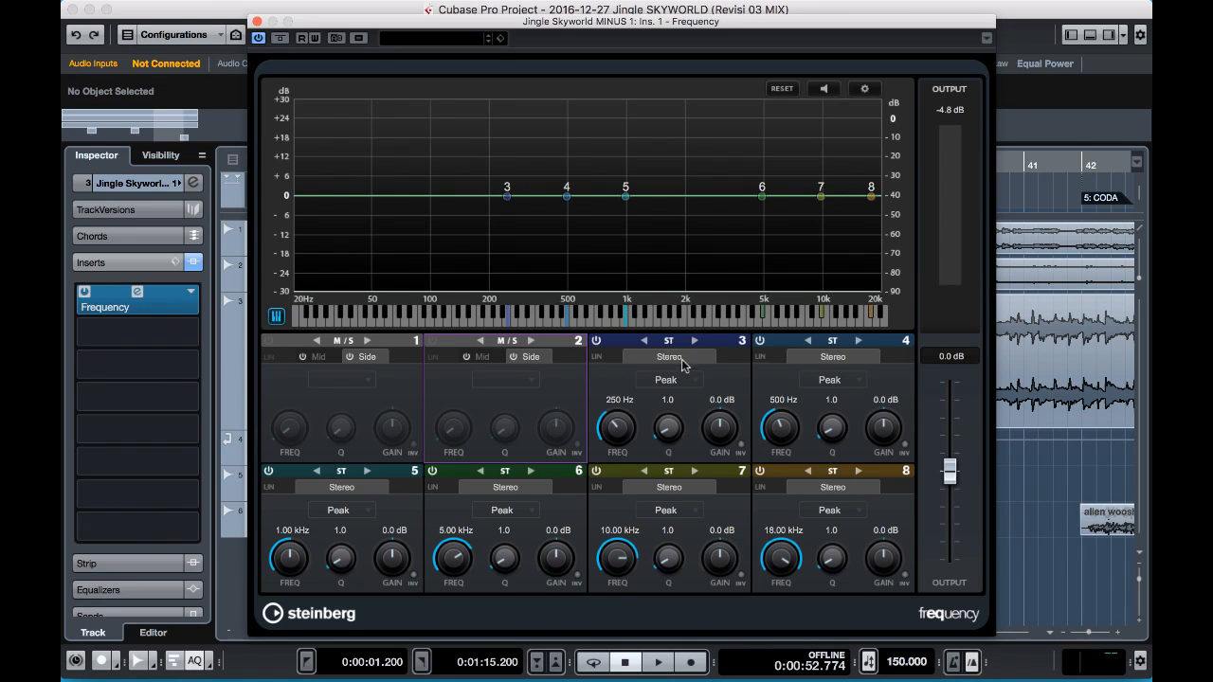
# Set band 3 to Left/Right processing and show its Left channel settings.
pyautogui.click(696, 342)
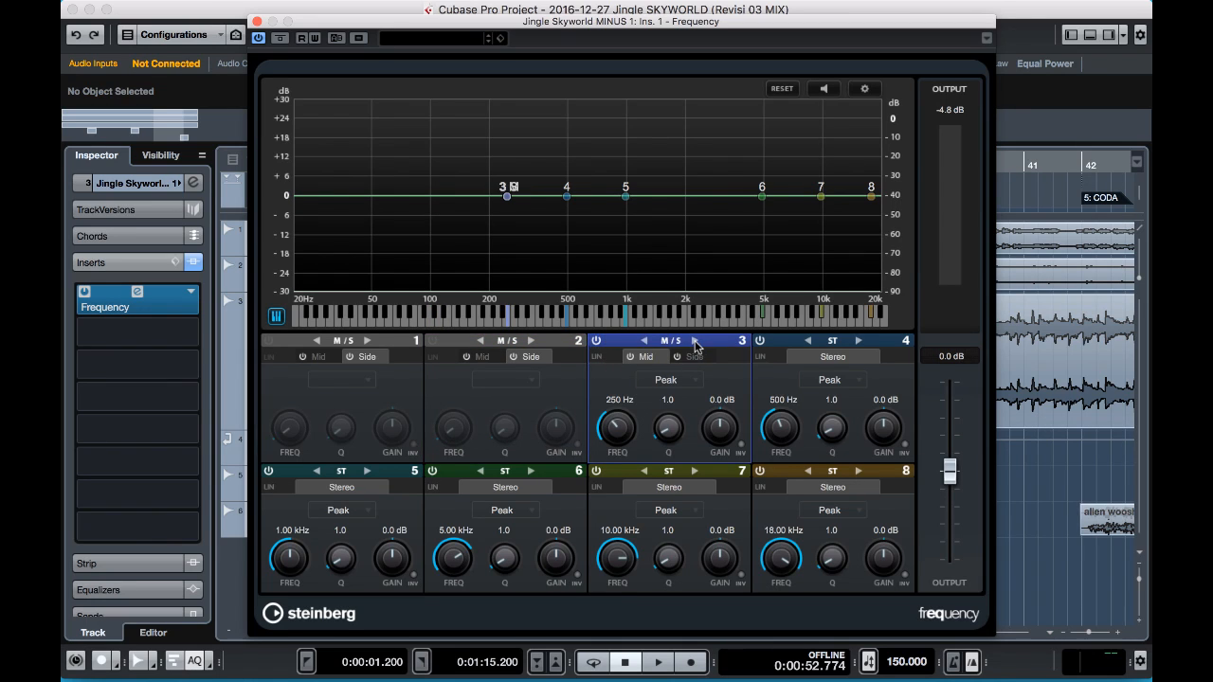
pyautogui.click(645, 340)
pyautogui.click(646, 341)
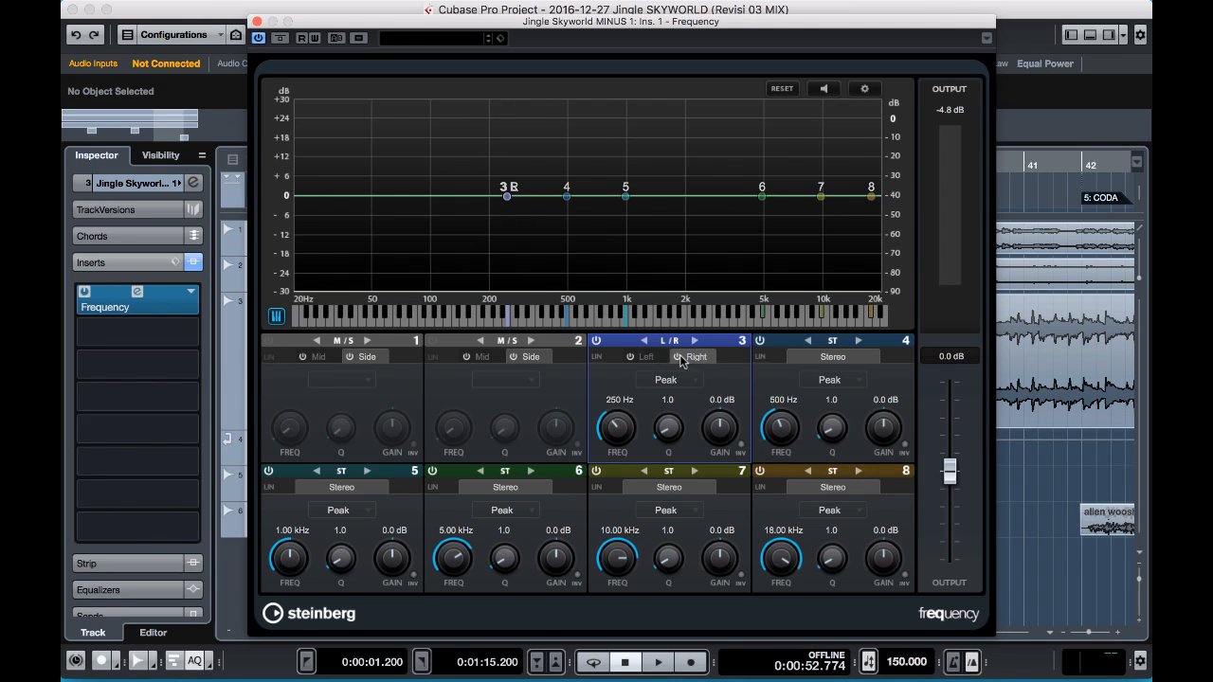
pyautogui.click(645, 359)
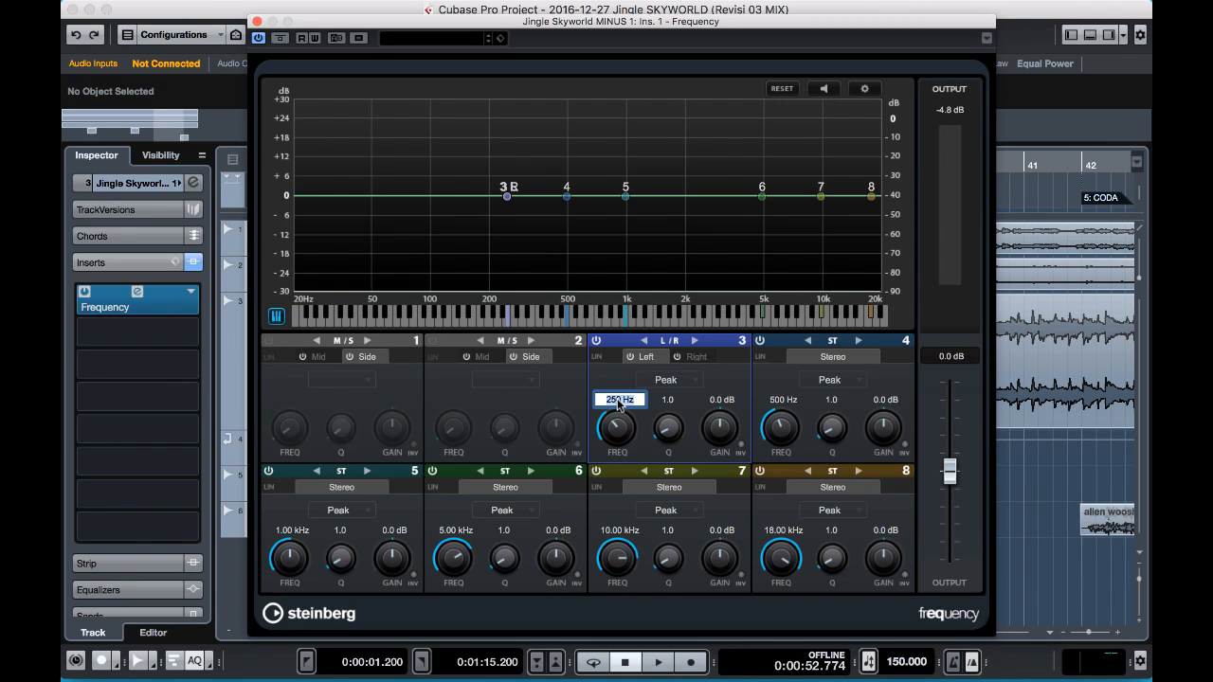
# Set band 3's Left channel frequency to 1.00 kHz and boost its gain to about 13.0 dB.
pyautogui.write('000')
pyautogui.press('Return')
pyautogui.moveTo(721, 426); pyautogui.dragTo(723, 381)
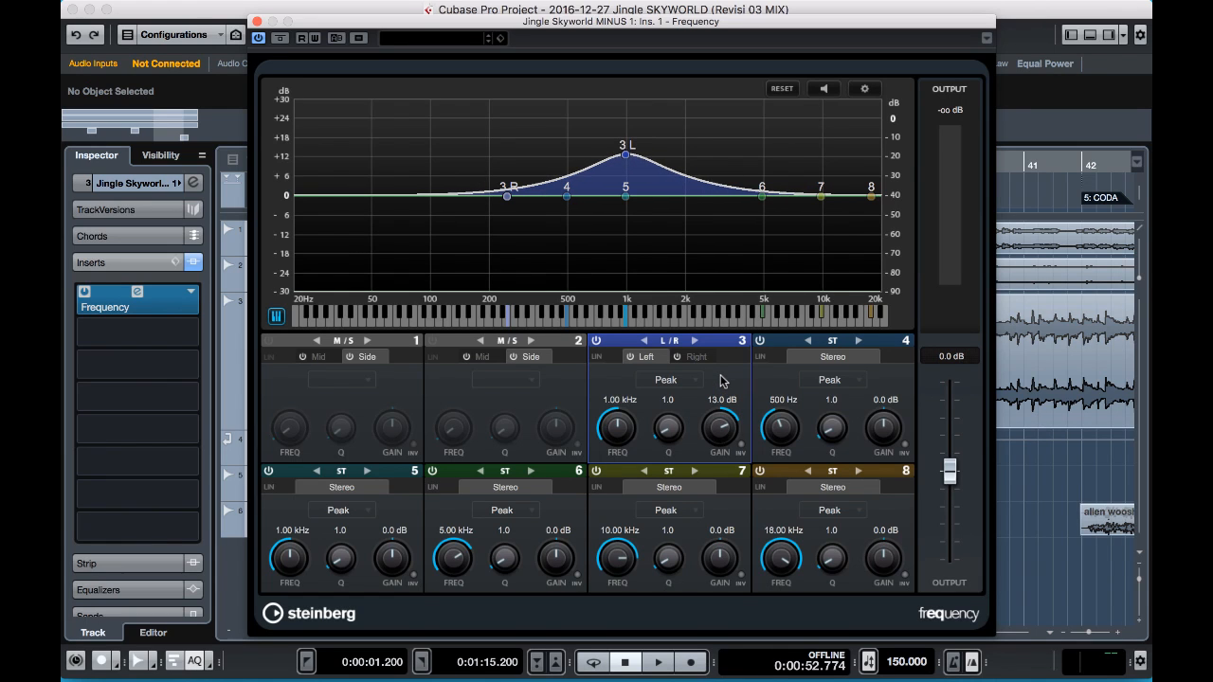
# Play the track briefly to hear the Left channel boost, stop, and show band 3's Right channel settings.
pyautogui.press('space')
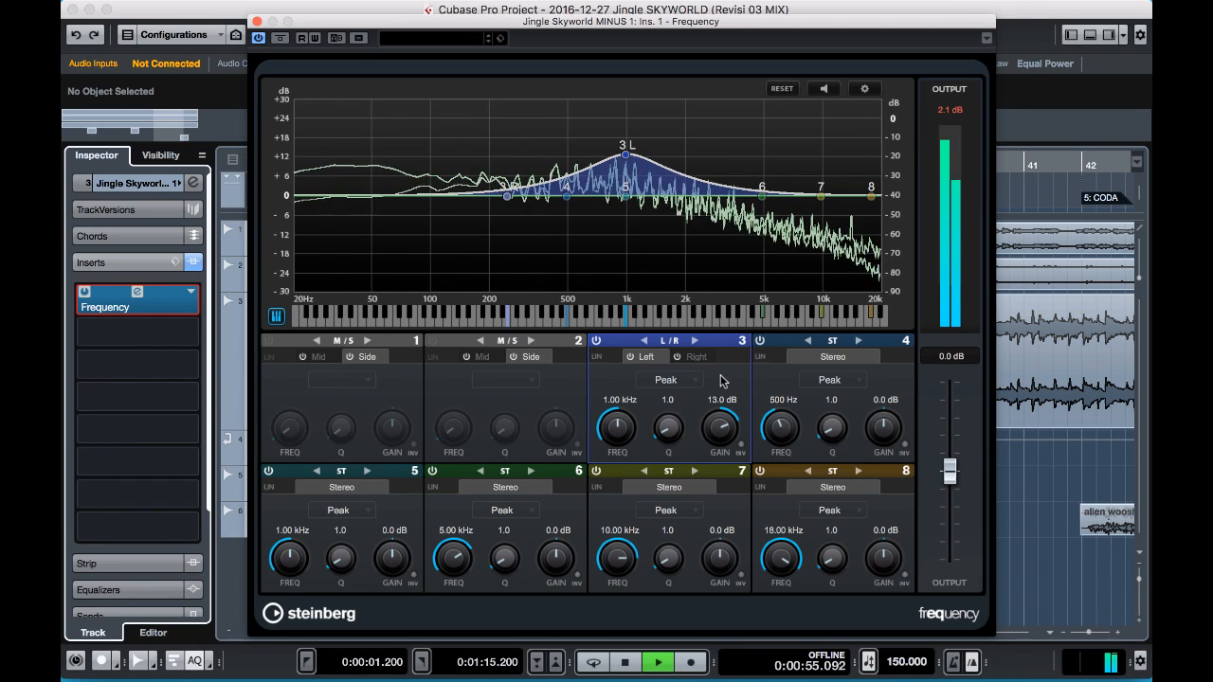
pyautogui.press('space')
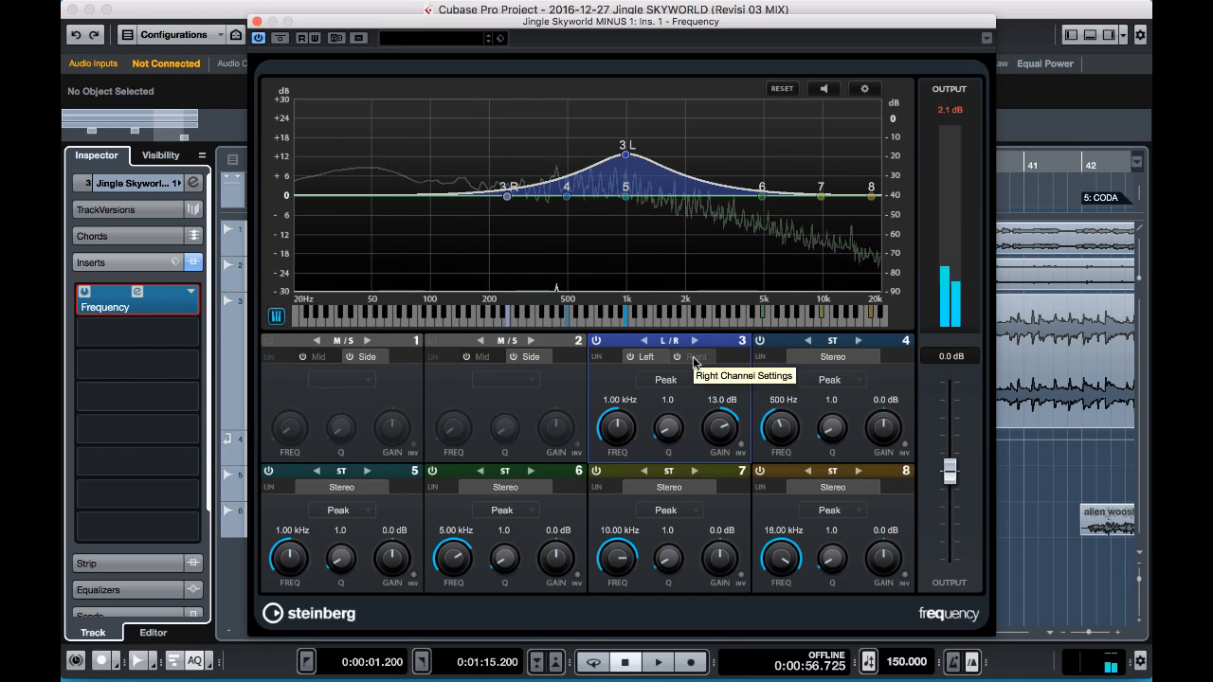
pyautogui.click(699, 358)
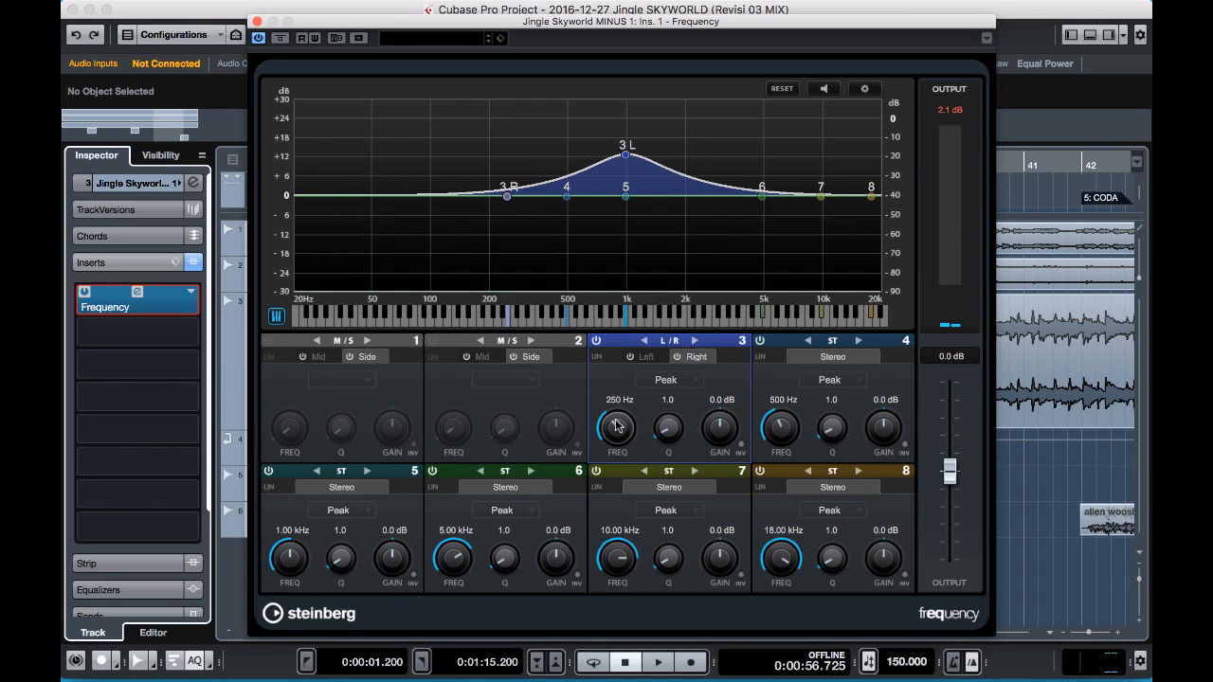
# Set band 3's Right channel frequency to 8.00 kHz and boost its gain to about 12.7 dB.
pyautogui.moveTo(617, 427); pyautogui.dragTo(634, 363)
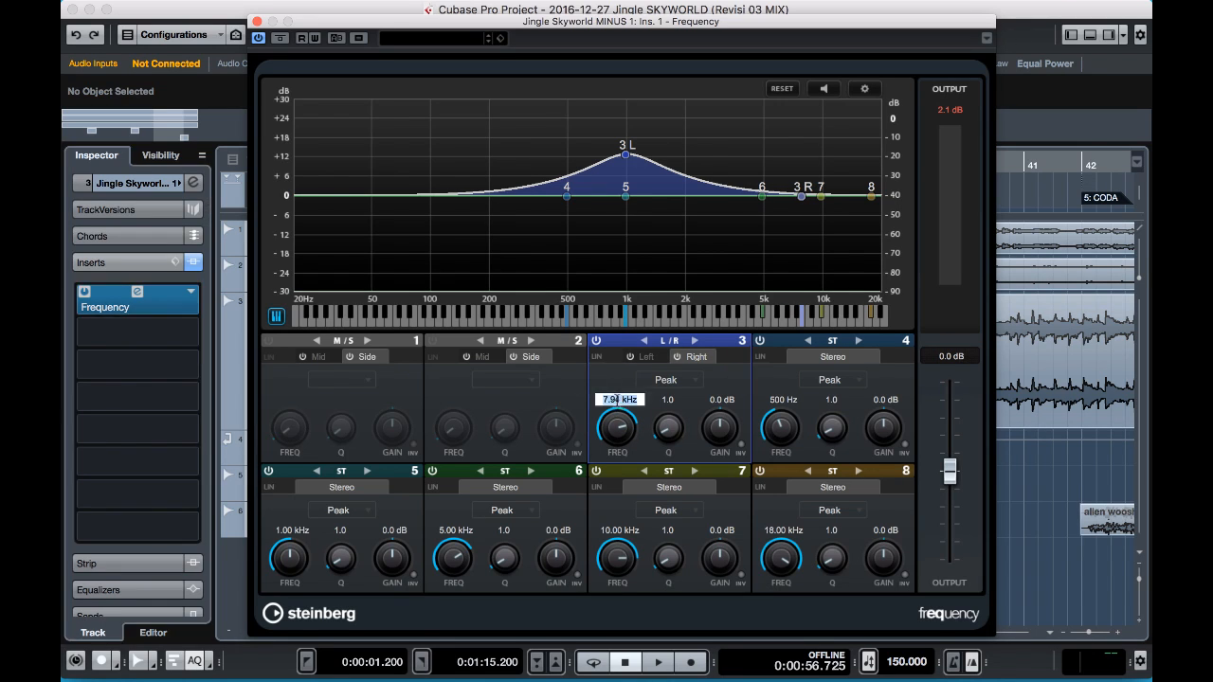
pyautogui.doubleClick(616, 399)
pyautogui.write('8K')
pyautogui.press('Return')
pyautogui.doubleClick(621, 401)
pyautogui.write('8000')
pyautogui.press('Return')
pyautogui.moveTo(720, 429); pyautogui.dragTo(730, 394)
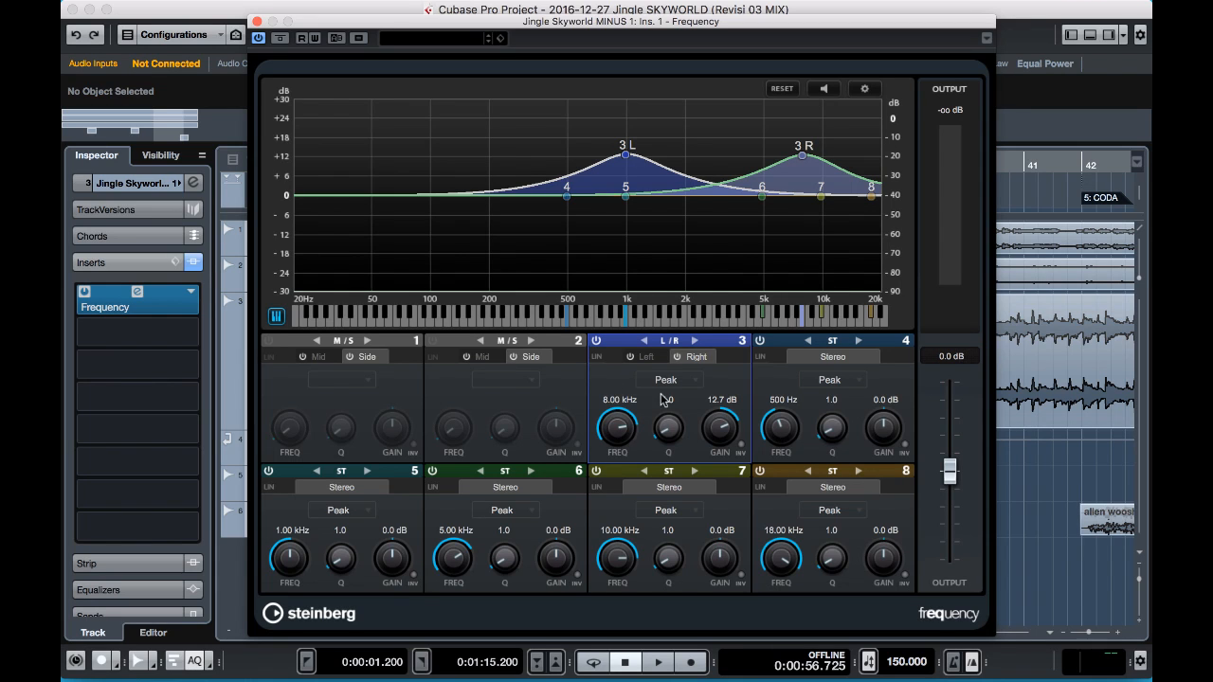
# Compare band 3's Left and Right channel settings, and play the track briefly to hear both boosts.
pyautogui.click(643, 357)
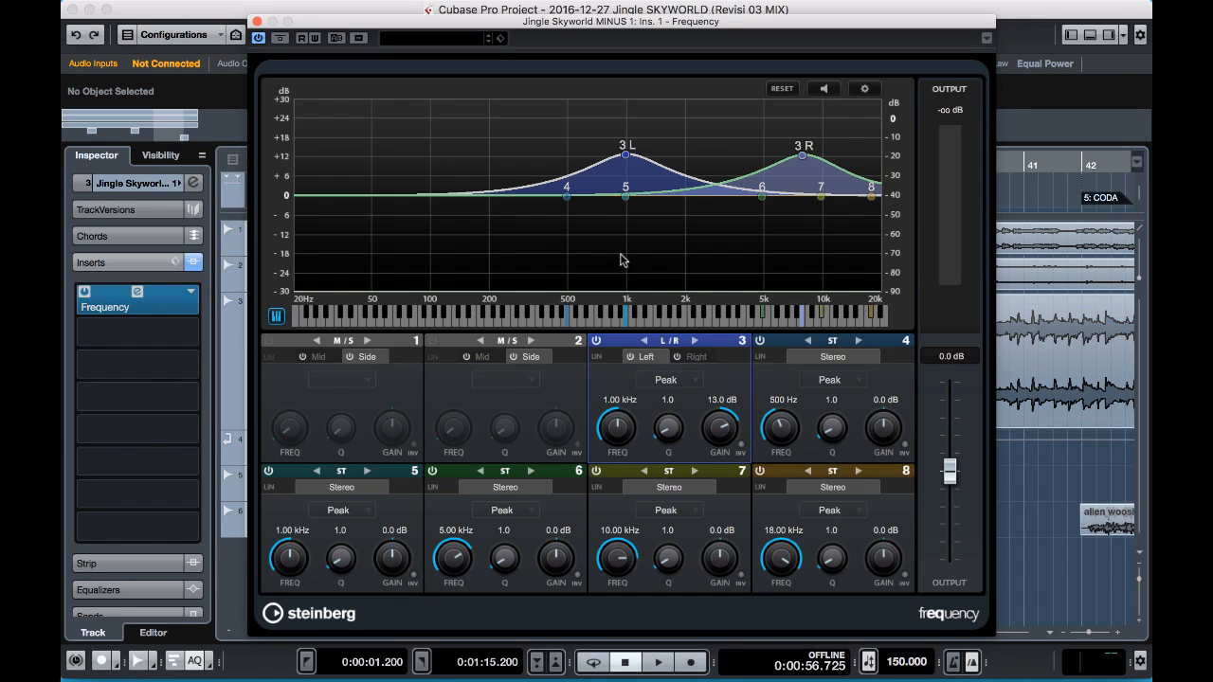
pyautogui.moveTo(628, 154)
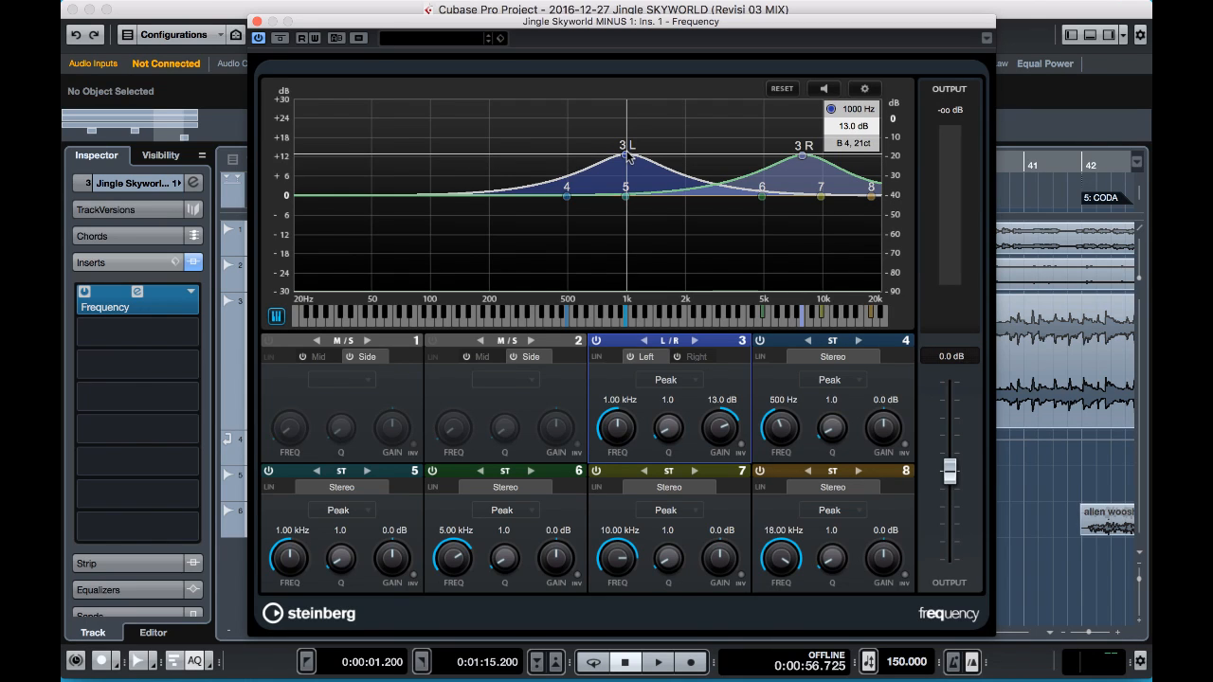
pyautogui.click(697, 358)
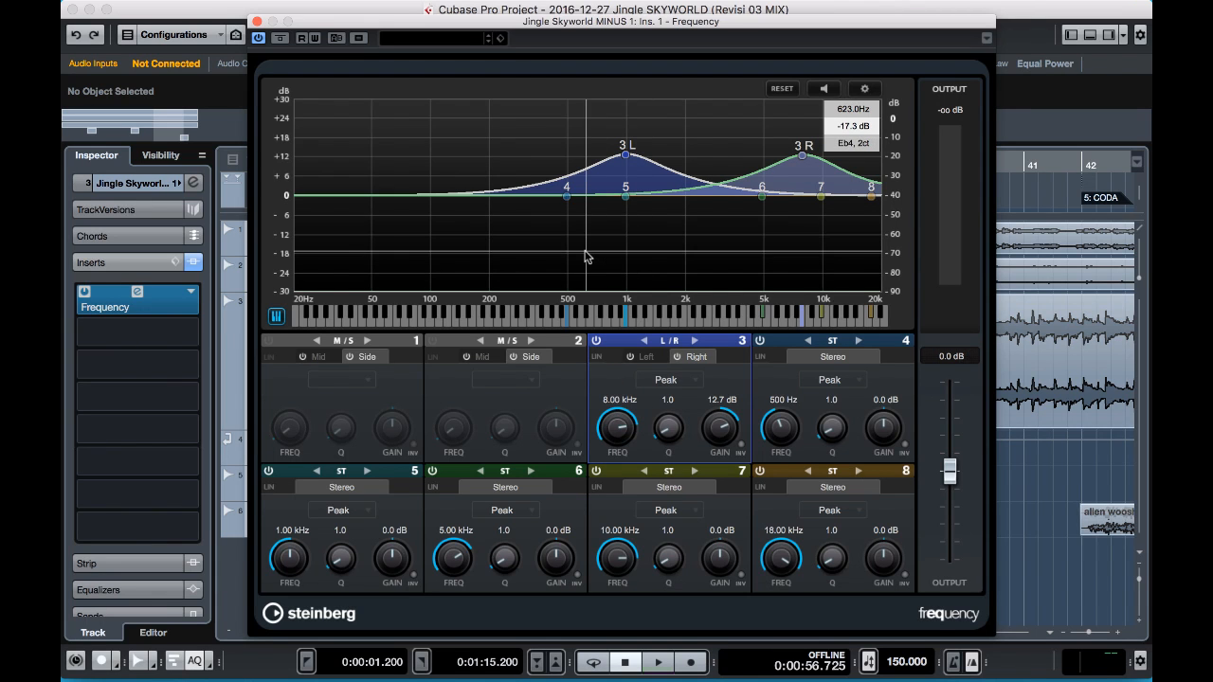
pyautogui.press('space')
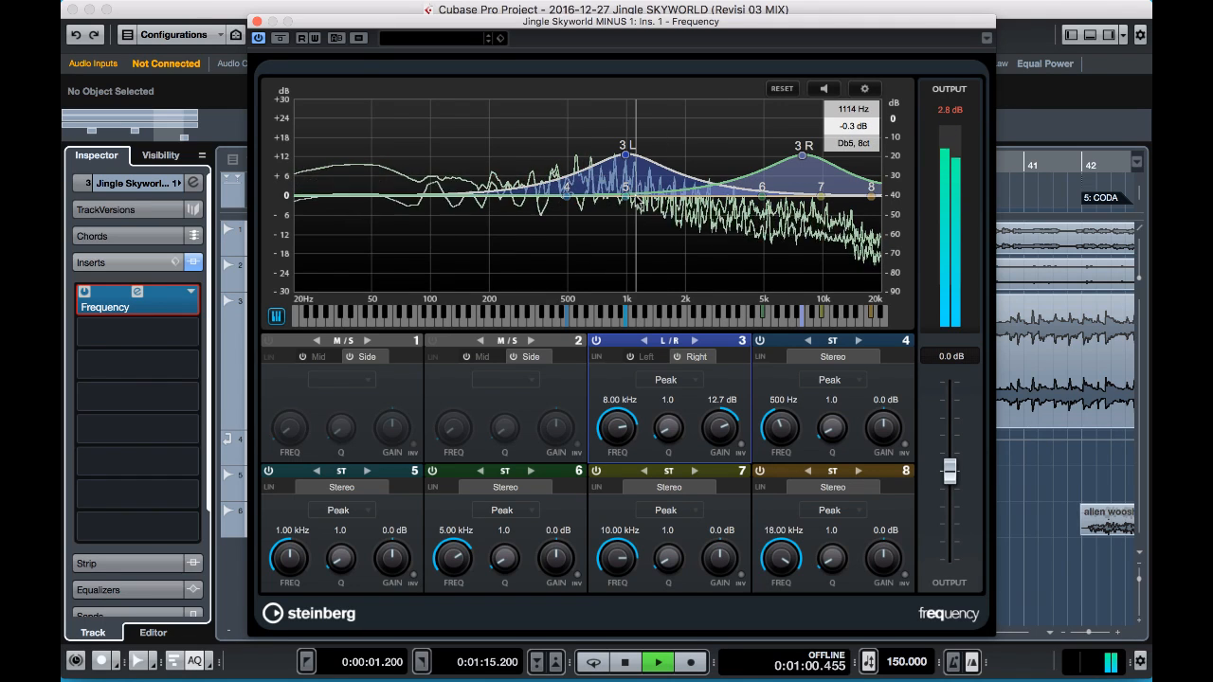
pyautogui.press('space')
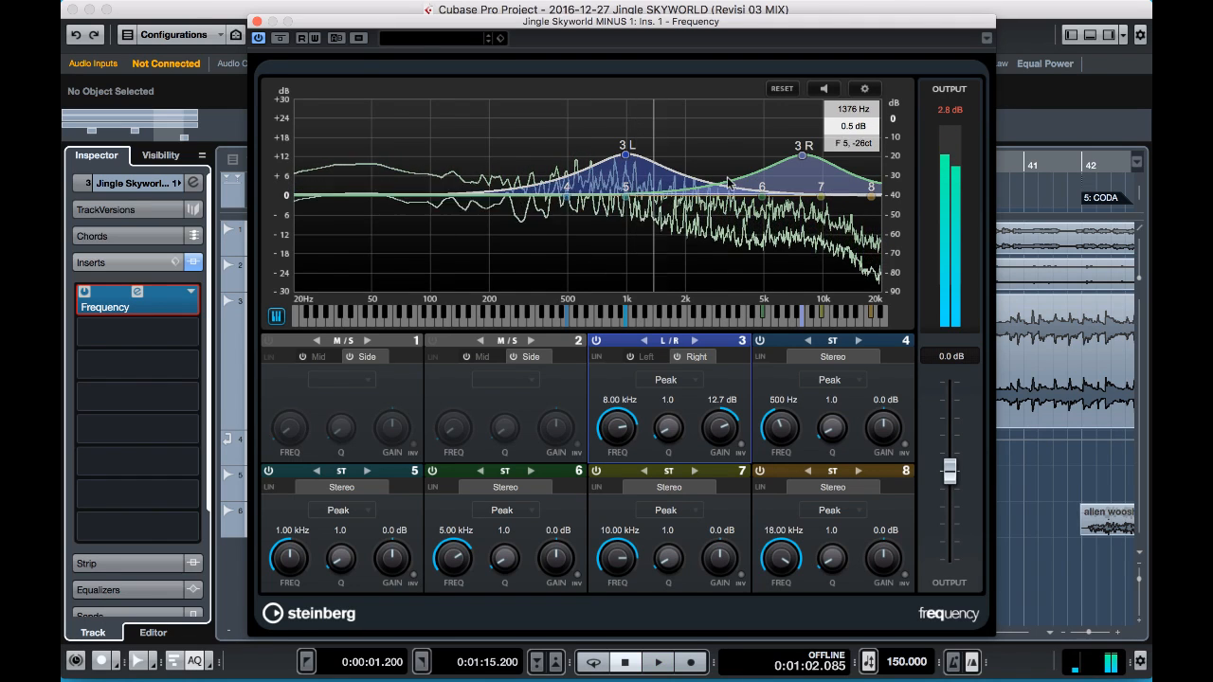
# Lower band 3's Right boost to about 1.6 dB at 5.06 kHz and Left to about 3.7 dB at 1.05 kHz, and switch the band off.
pyautogui.moveTo(807, 157); pyautogui.dragTo(764, 190)
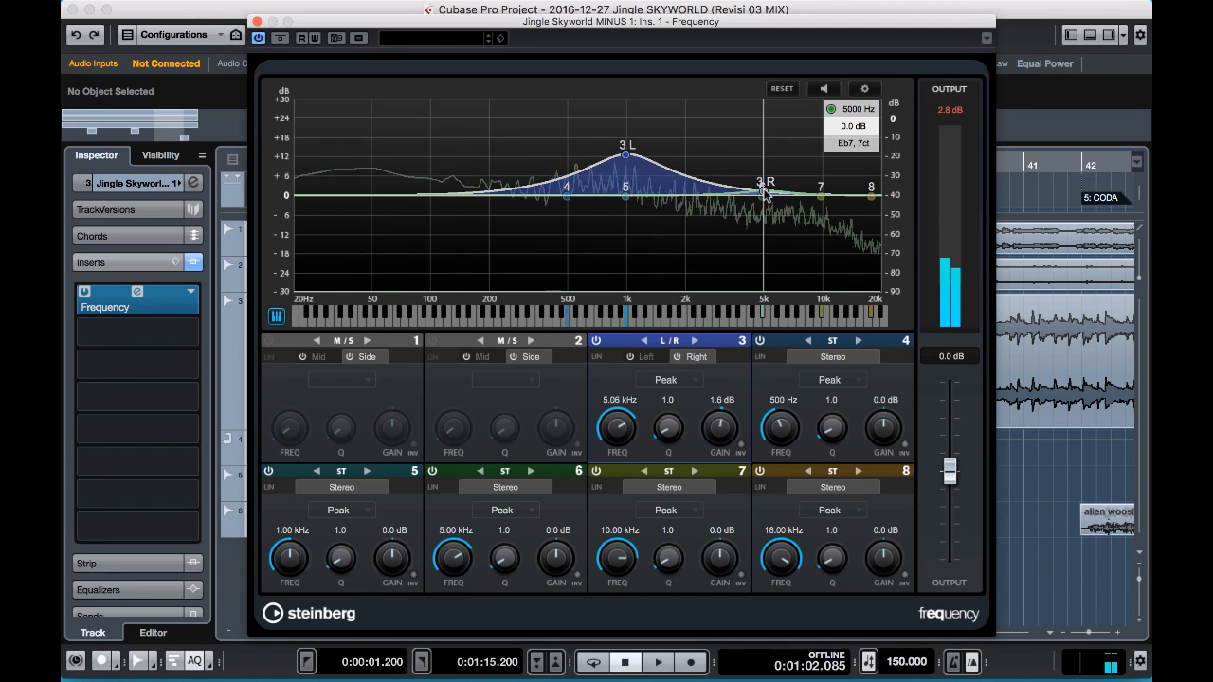
pyautogui.click(626, 151)
pyautogui.moveTo(630, 182); pyautogui.dragTo(617, 217)
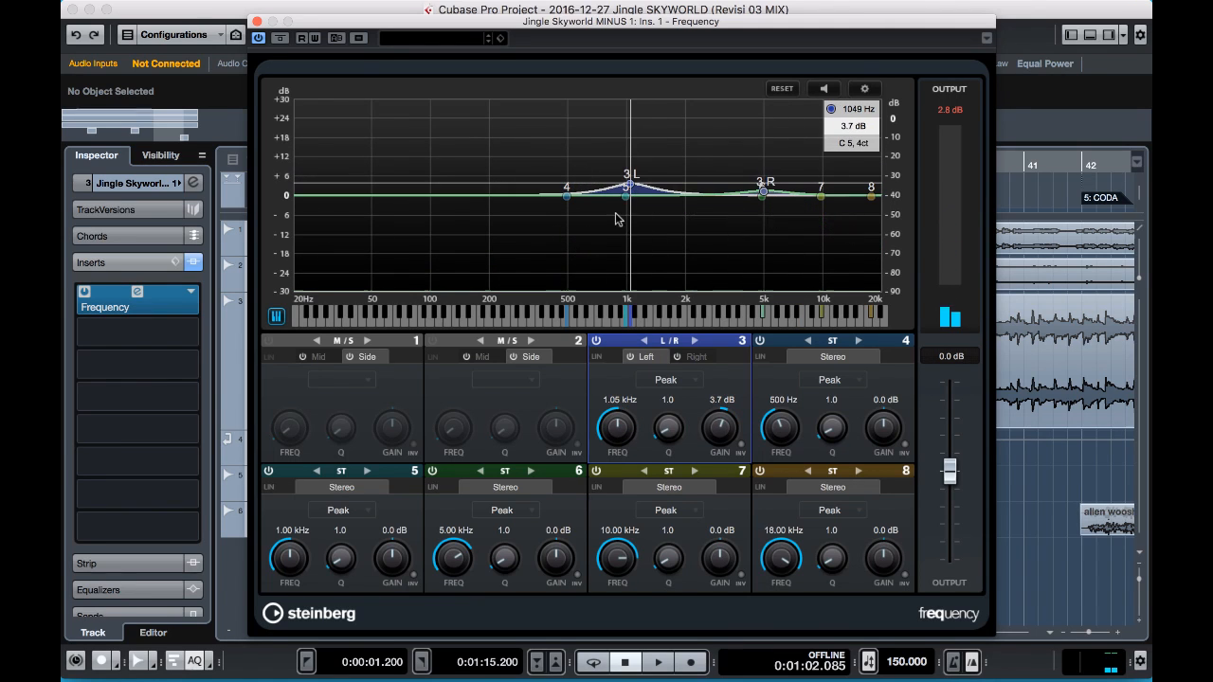
pyautogui.click(596, 341)
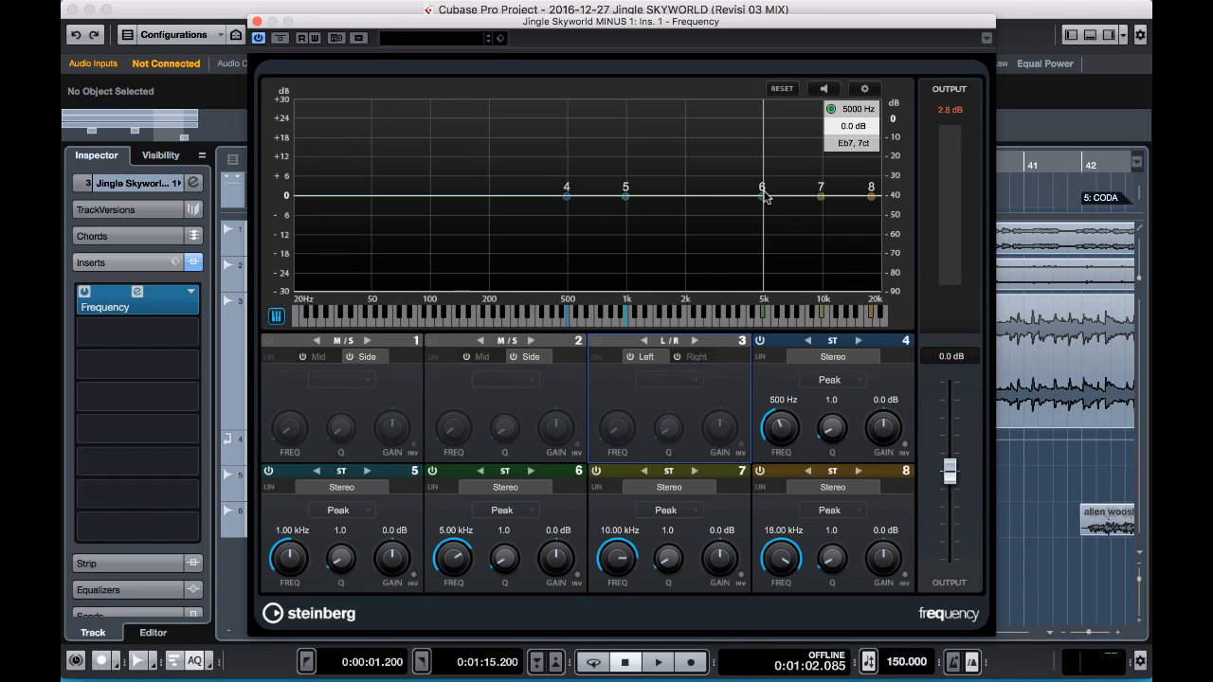
# Play the track from the beginning, shift band 6's frequency to about 4.96 kHz, and stop playback.
pyautogui.moveTo(766, 197)
pyautogui.mouseDown()
pyautogui.moveTo(764, 168)
pyautogui.moveTo(765, 198)
pyautogui.mouseUp()
pyautogui.moveTo(766, 193)
pyautogui.mouseDown()
pyautogui.moveTo(761, 150)
pyautogui.moveTo(762, 198)
pyautogui.mouseUp()
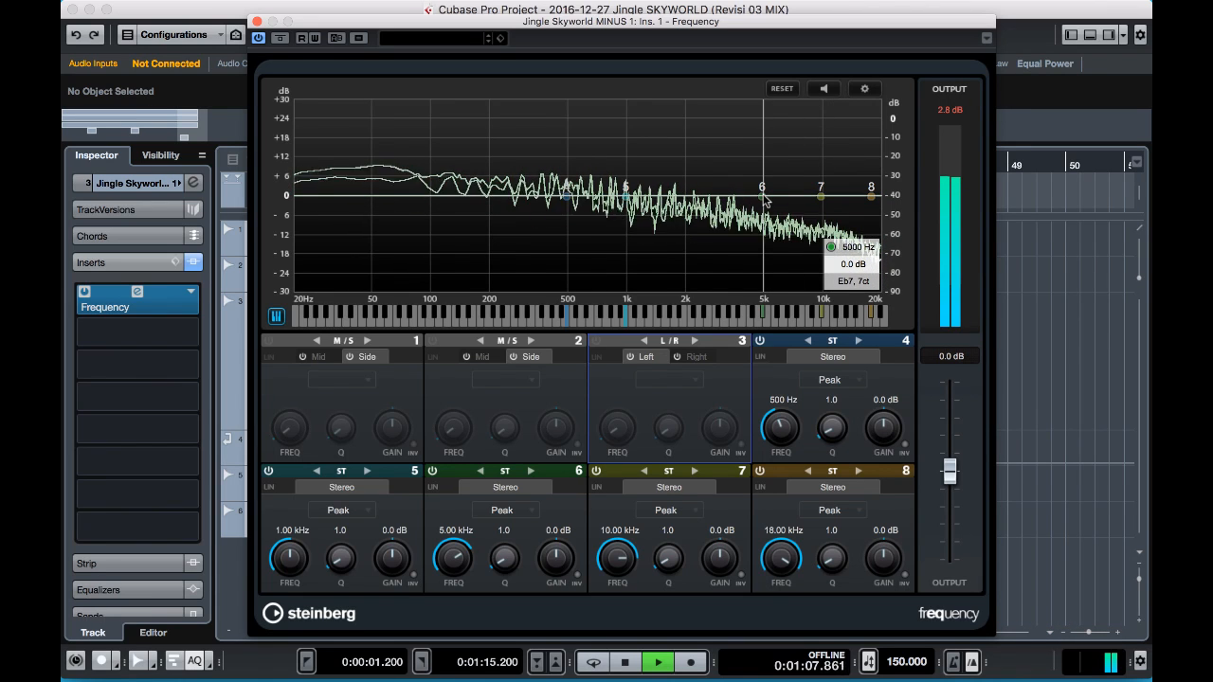
pyautogui.press('space')
pyautogui.press('.')
pyautogui.press('space')
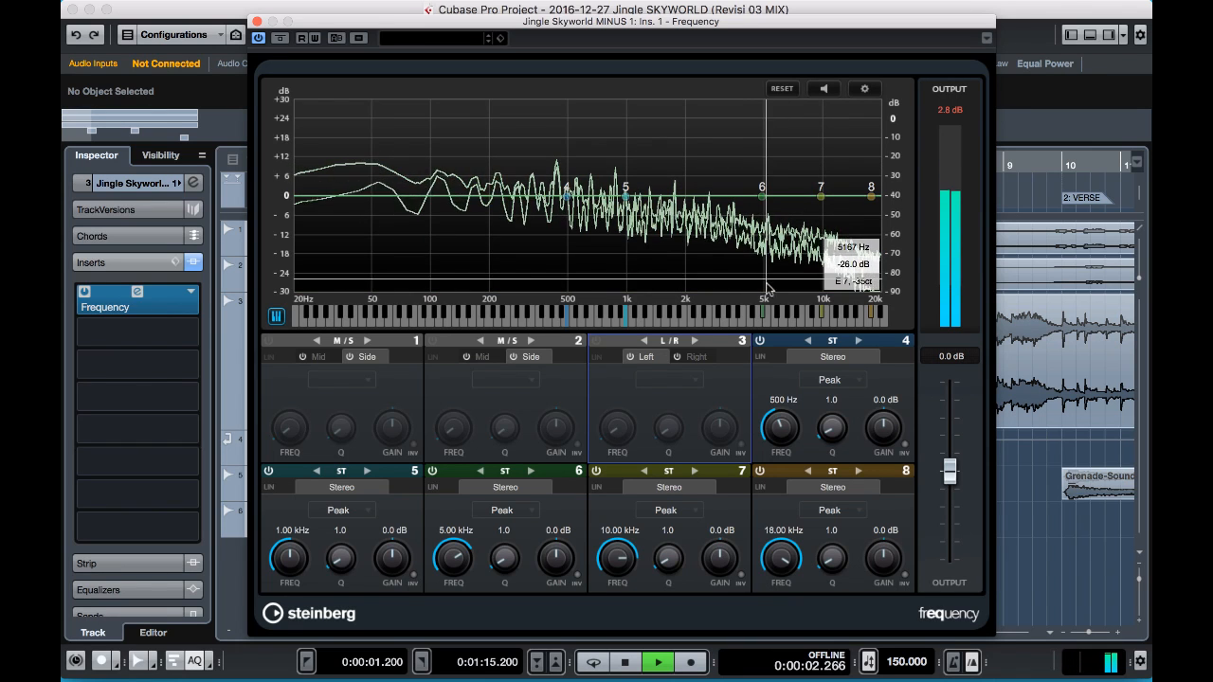
pyautogui.moveTo(762, 187); pyautogui.dragTo(760, 187)
pyautogui.press('space')
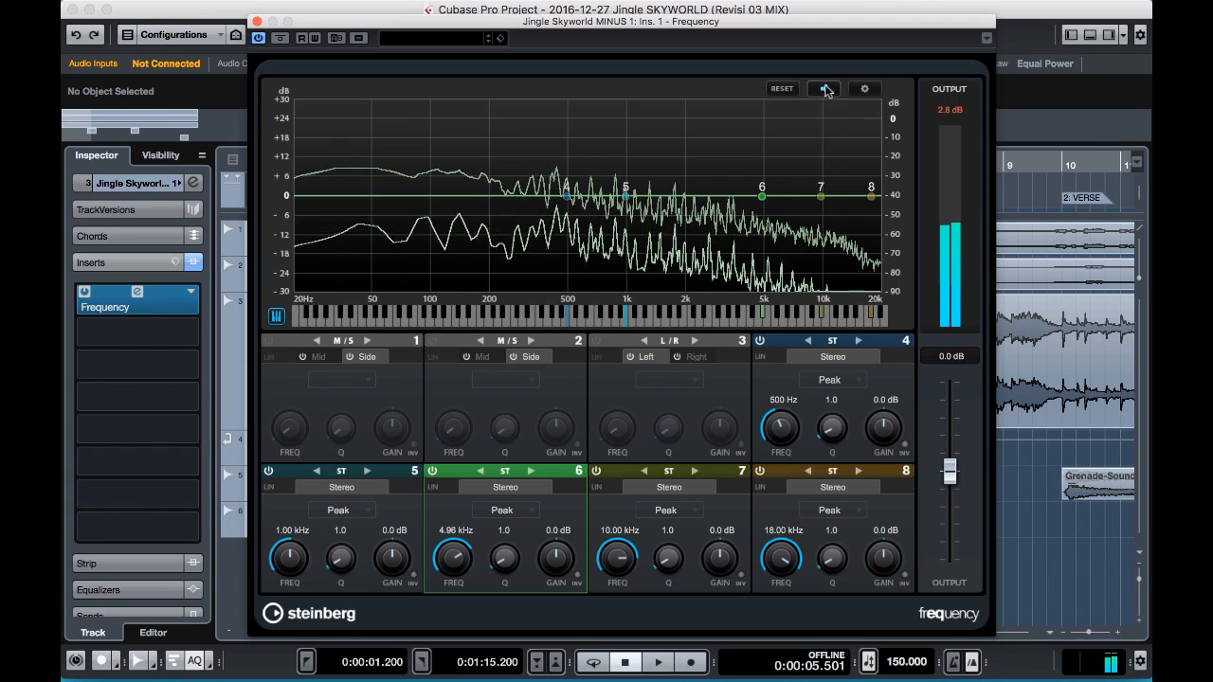
# Enable filter auto-listen and, during playback, boost band 6 to about 8.8 dB at 5.06 kHz, stopping when finished.
pyautogui.click(824, 90)
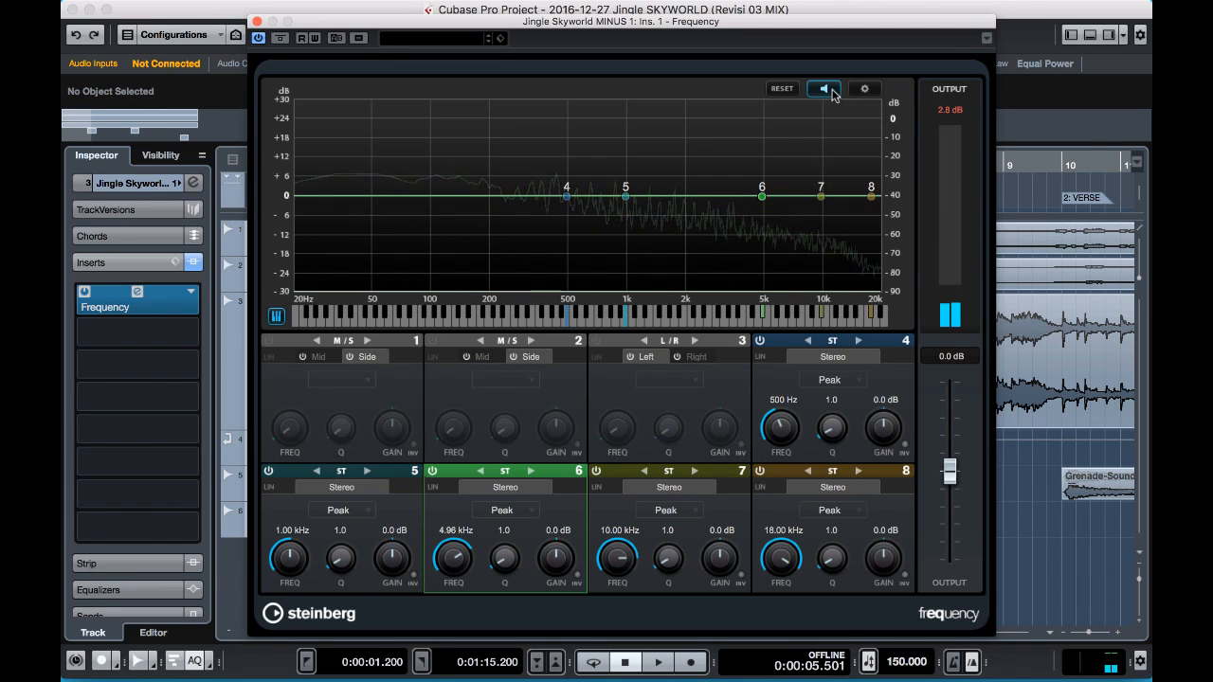
pyautogui.press('space')
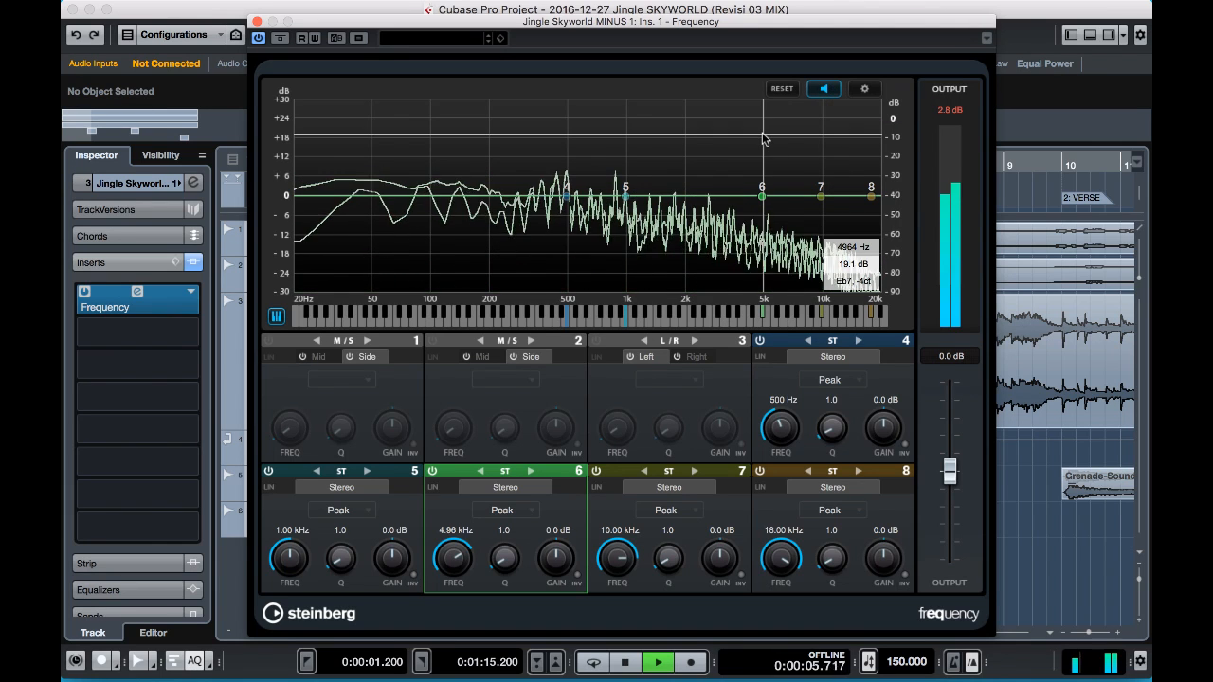
pyautogui.moveTo(764, 195); pyautogui.dragTo(763, 169)
pyautogui.press('space')
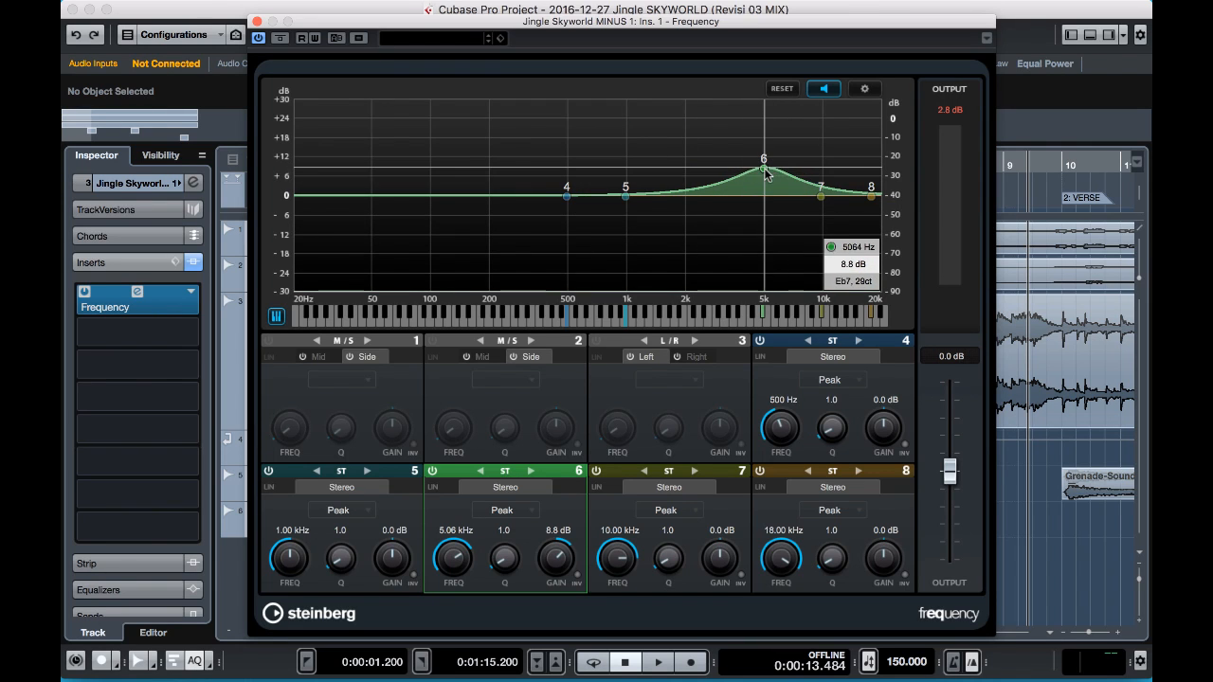
# Lower band 6 to about 2.7 dB at 5.12 kHz and, during playback, raise band 4 to about 8.0 dB at 1.04 kHz.
pyautogui.moveTo(764, 169); pyautogui.dragTo(766, 192)
pyautogui.press('space')
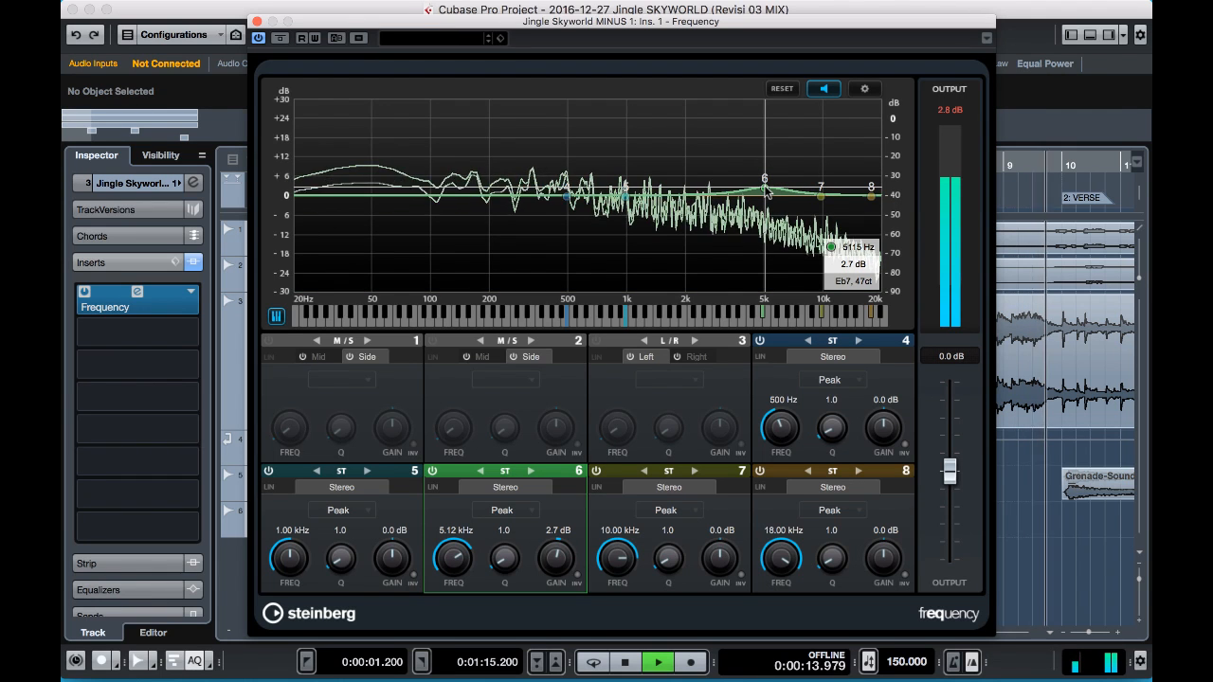
pyautogui.moveTo(567, 196); pyautogui.dragTo(630, 172)
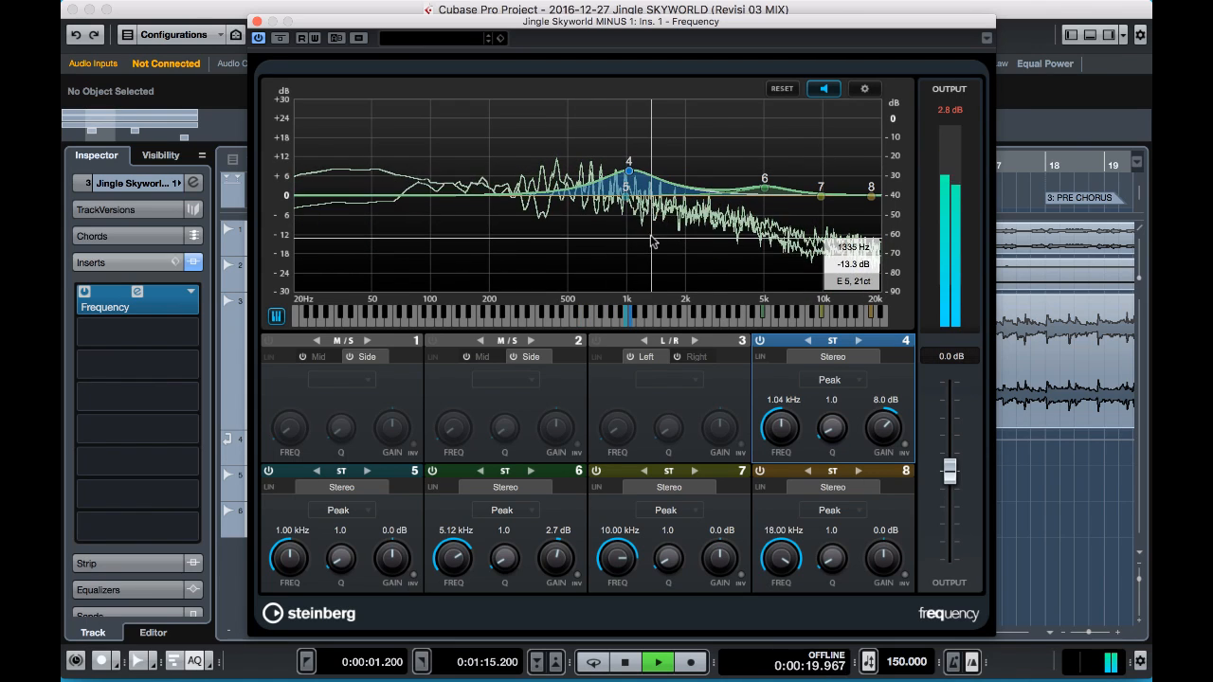
pyautogui.press('space')
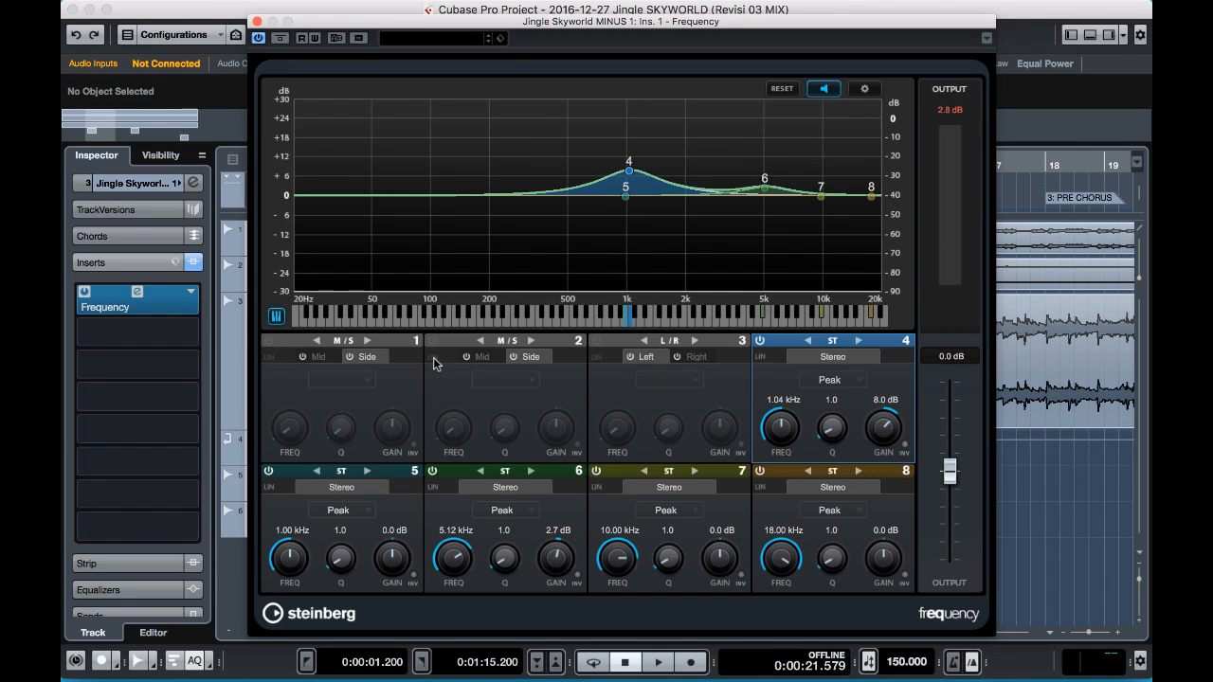
# Move band 4 to about 5.6 dB at 754 Hz with its linear phase mode temporarily enabled.
pyautogui.click(760, 357)
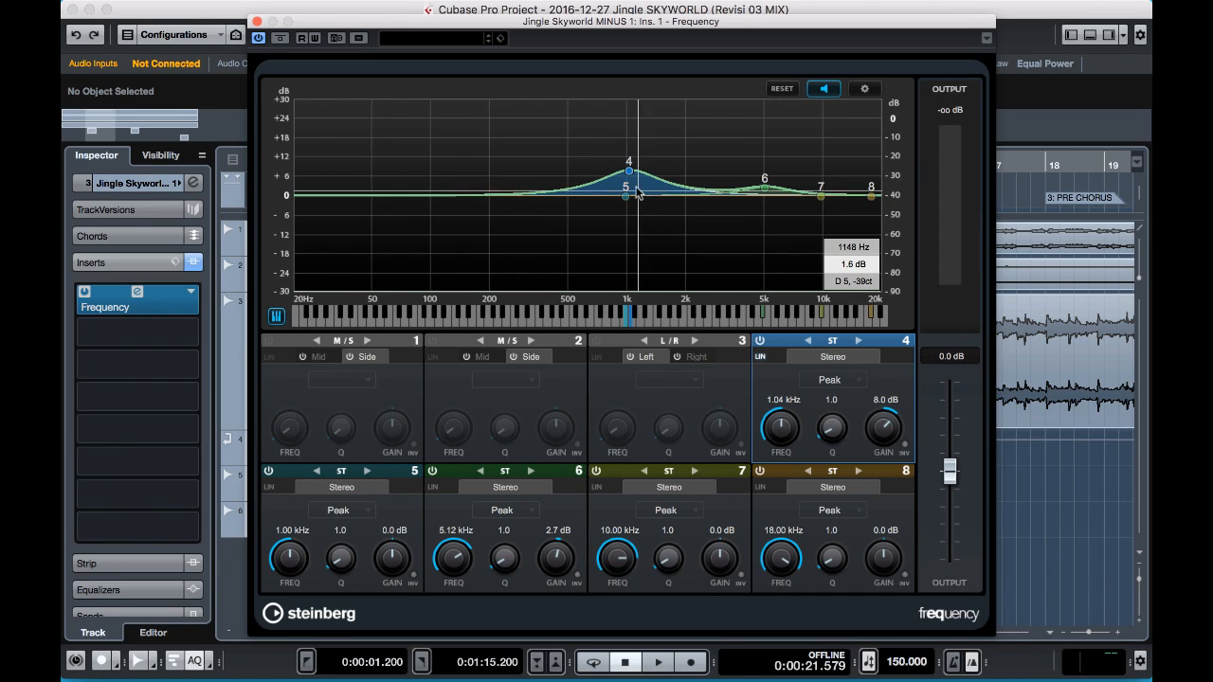
pyautogui.moveTo(628, 171); pyautogui.dragTo(601, 179)
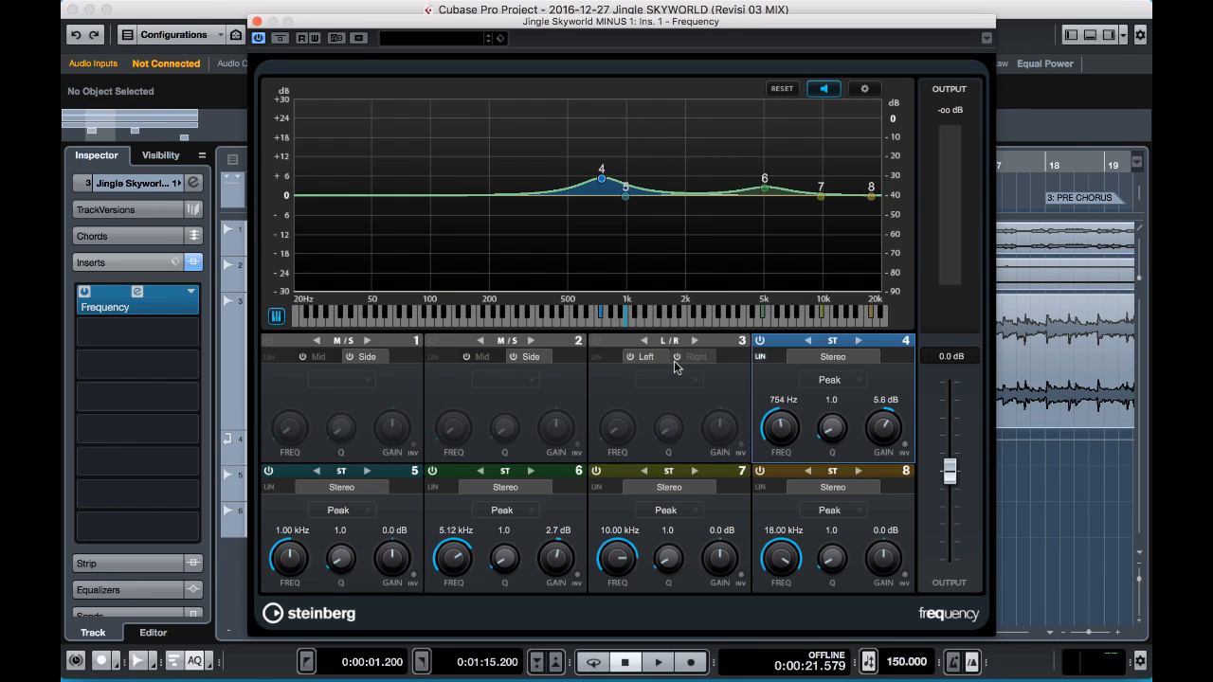
pyautogui.click(760, 359)
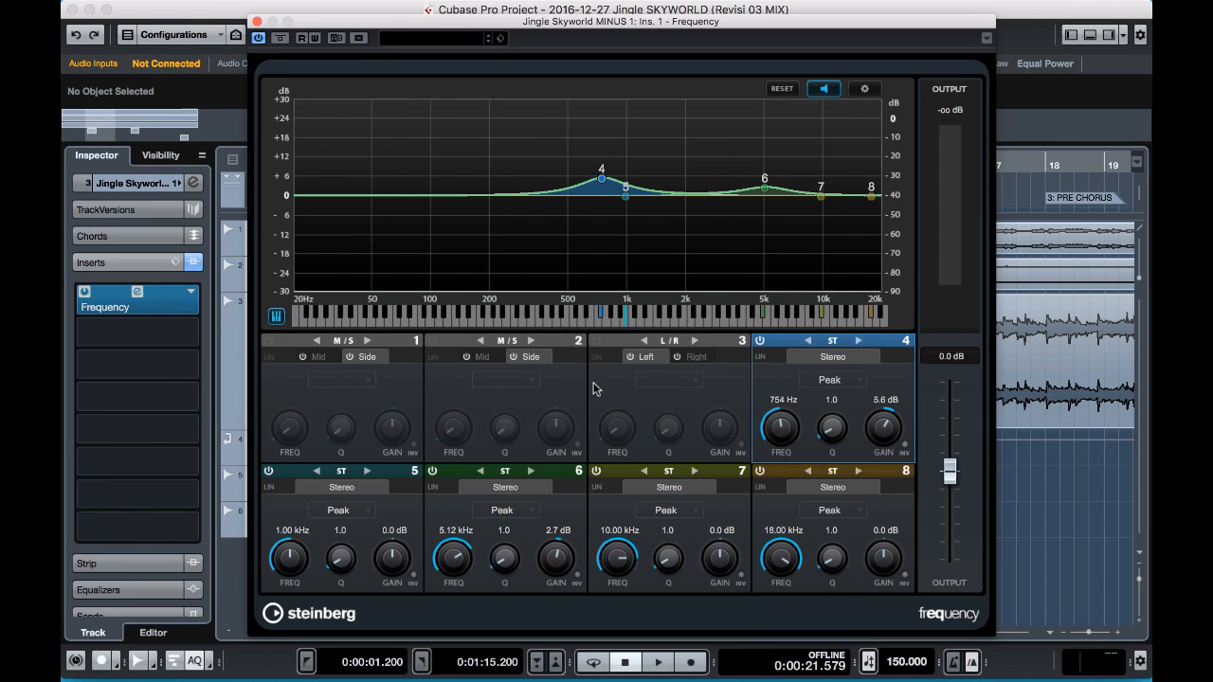
# Switch band 1 on and change its Side filter type to Cut 96.
pyautogui.click(372, 512)
pyautogui.click(380, 510)
pyautogui.click(269, 342)
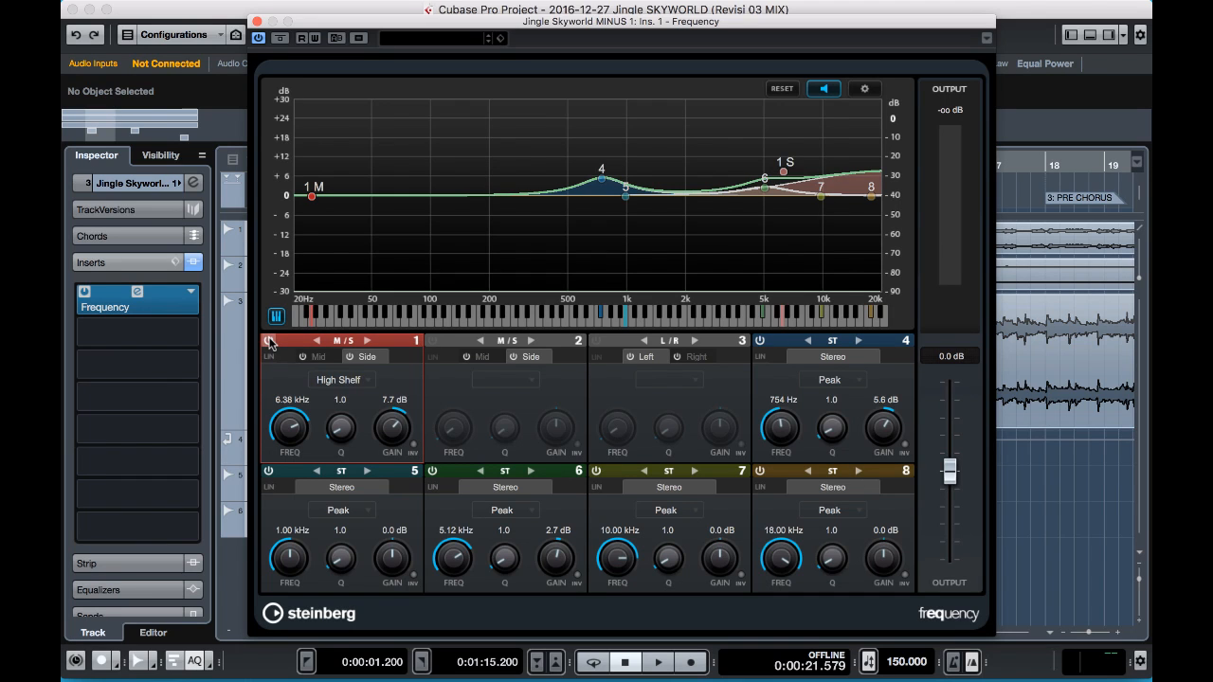
pyautogui.click(365, 383)
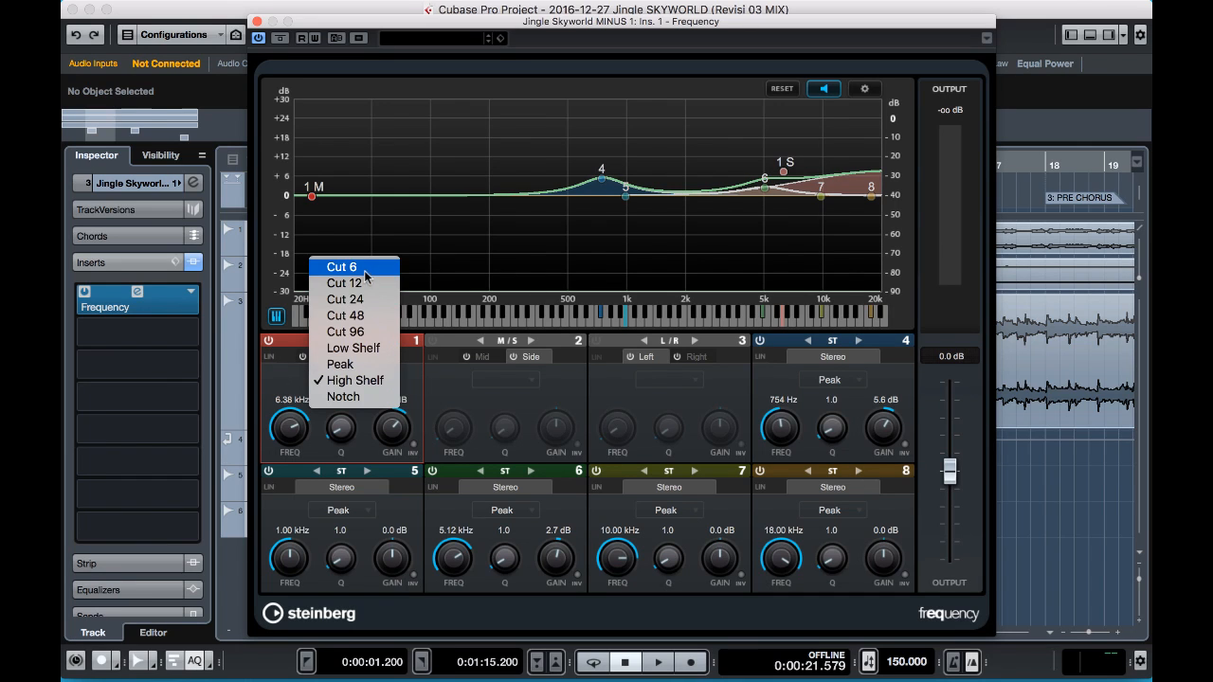
pyautogui.click(369, 332)
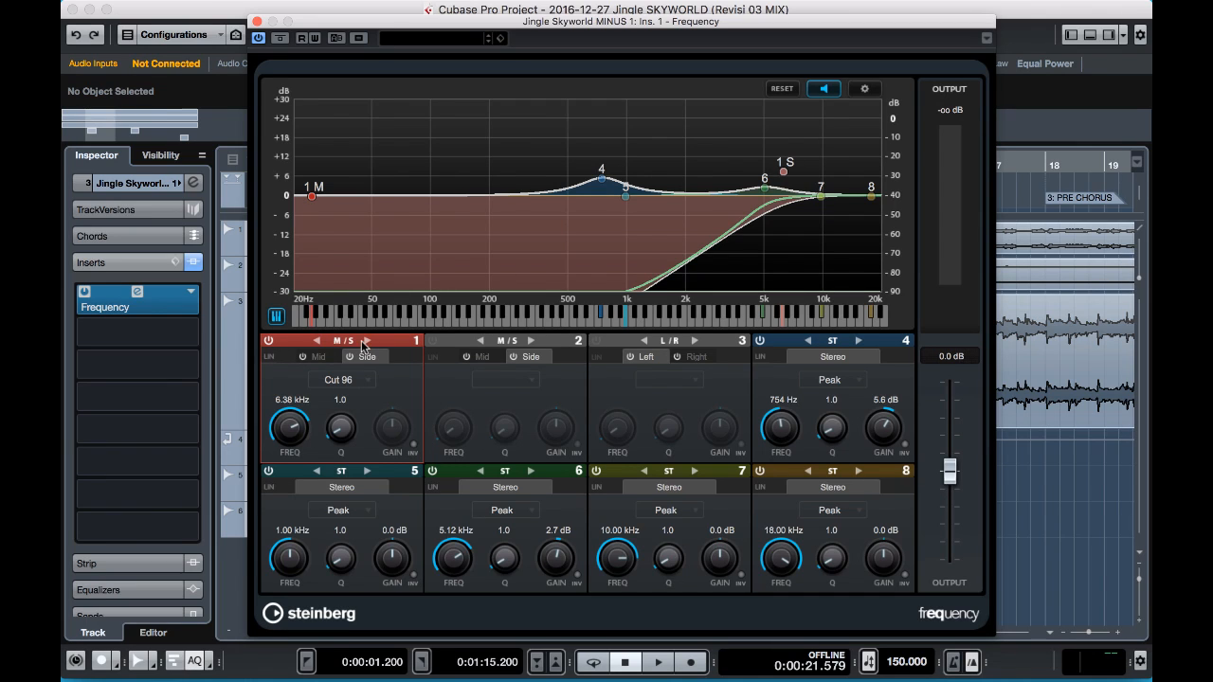
# Set band 1 to Stereo processing with a Cut 6 filter at about 406 Hz.
pyautogui.click(322, 341)
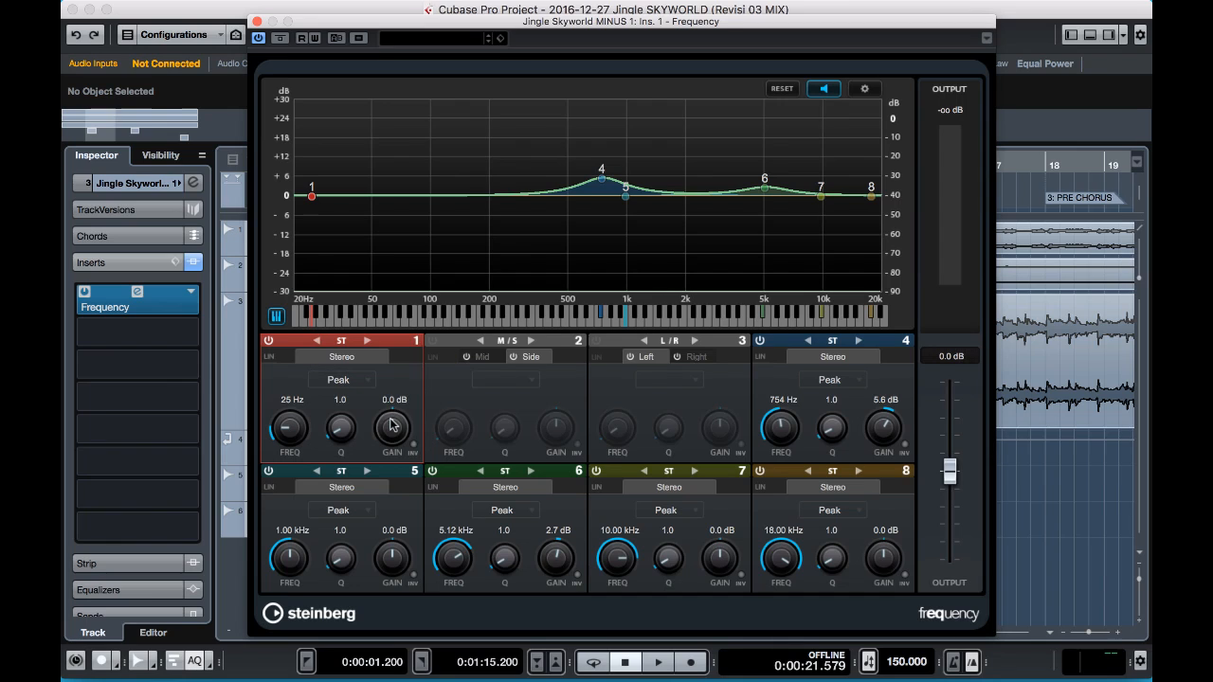
pyautogui.click(338, 379)
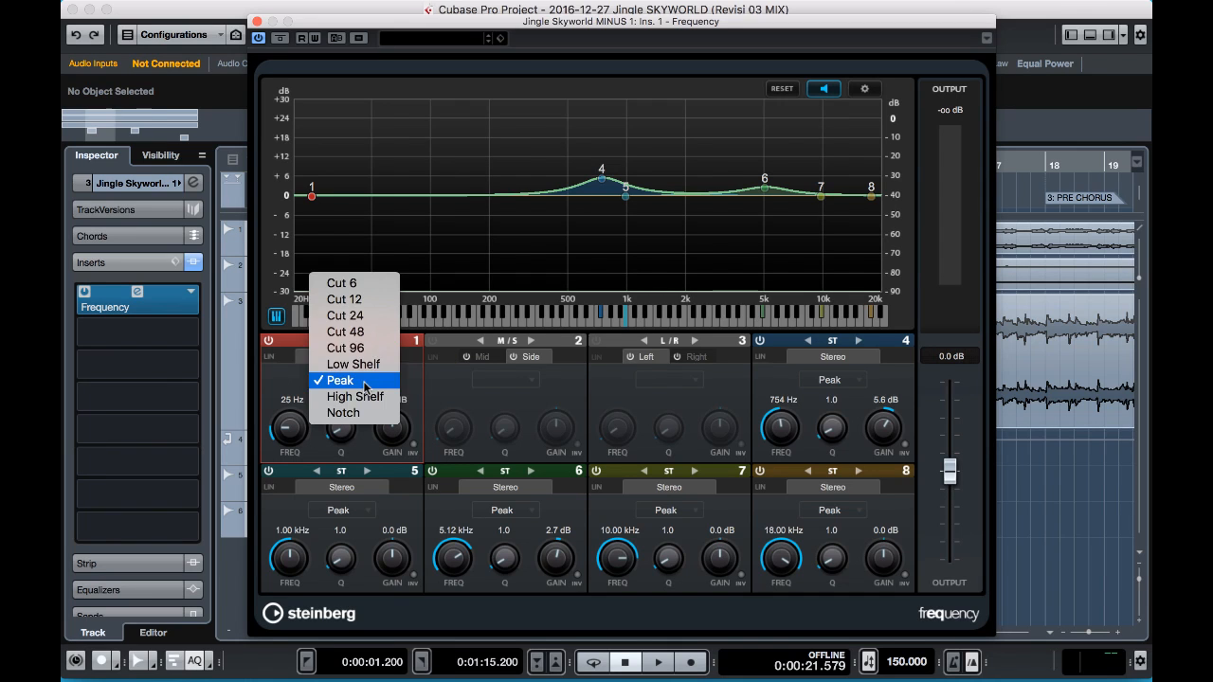
pyautogui.click(343, 282)
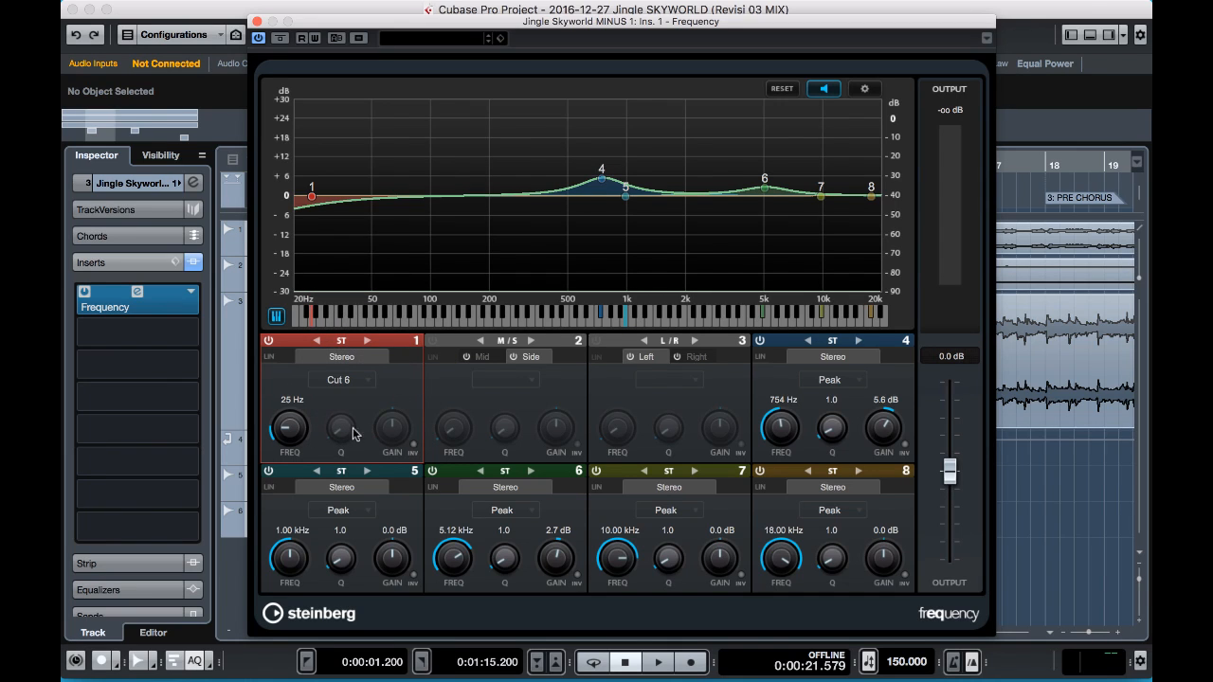
pyautogui.moveTo(291, 433); pyautogui.dragTo(298, 399)
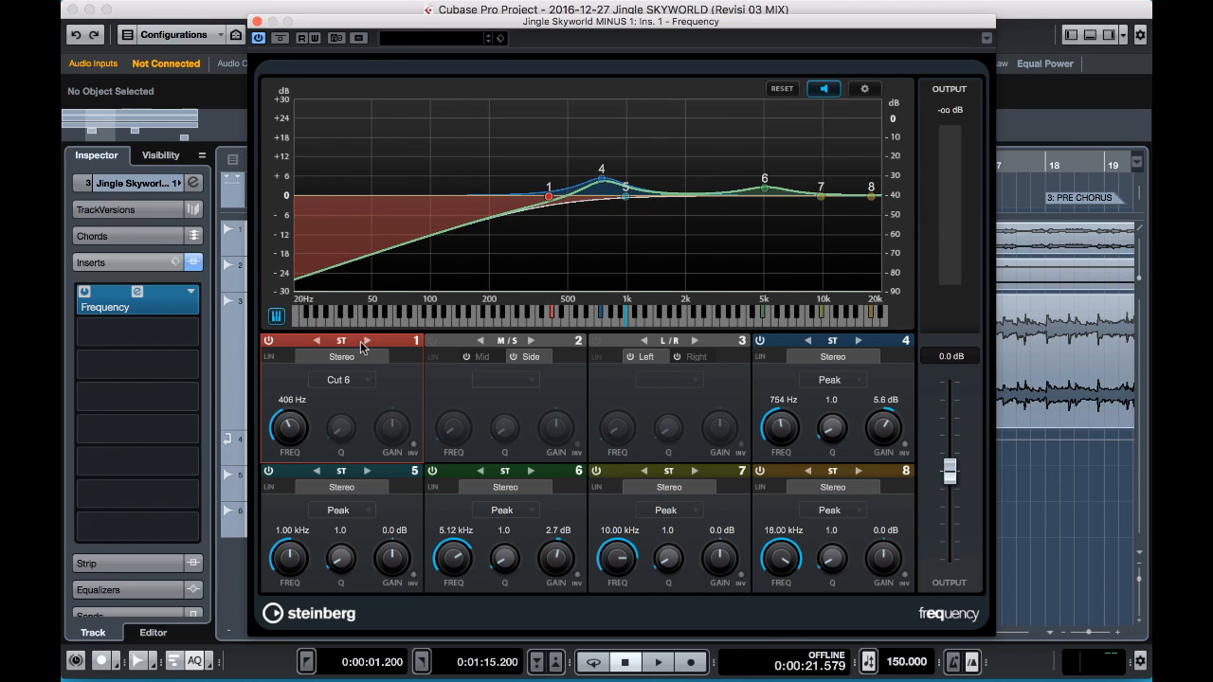
# Steepen band 1's low cut progressively through Cut 12, Cut 24 and Cut 48 to Cut 96.
pyautogui.click(349, 379)
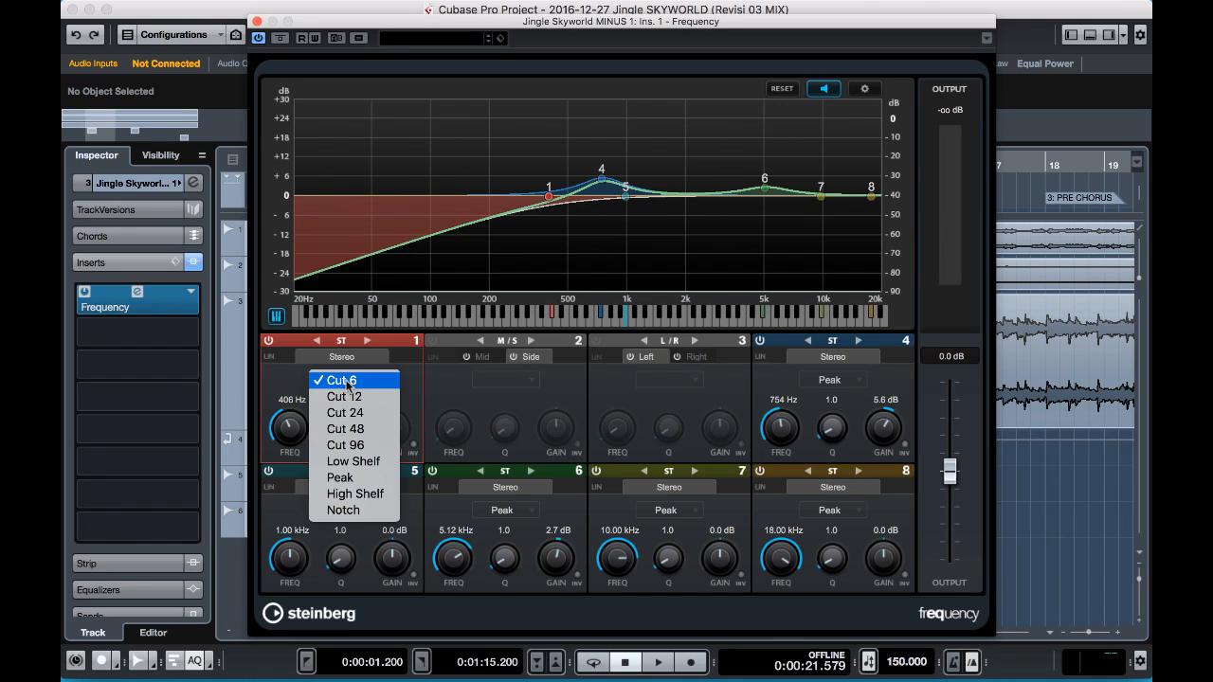
pyautogui.click(359, 398)
pyautogui.click(361, 383)
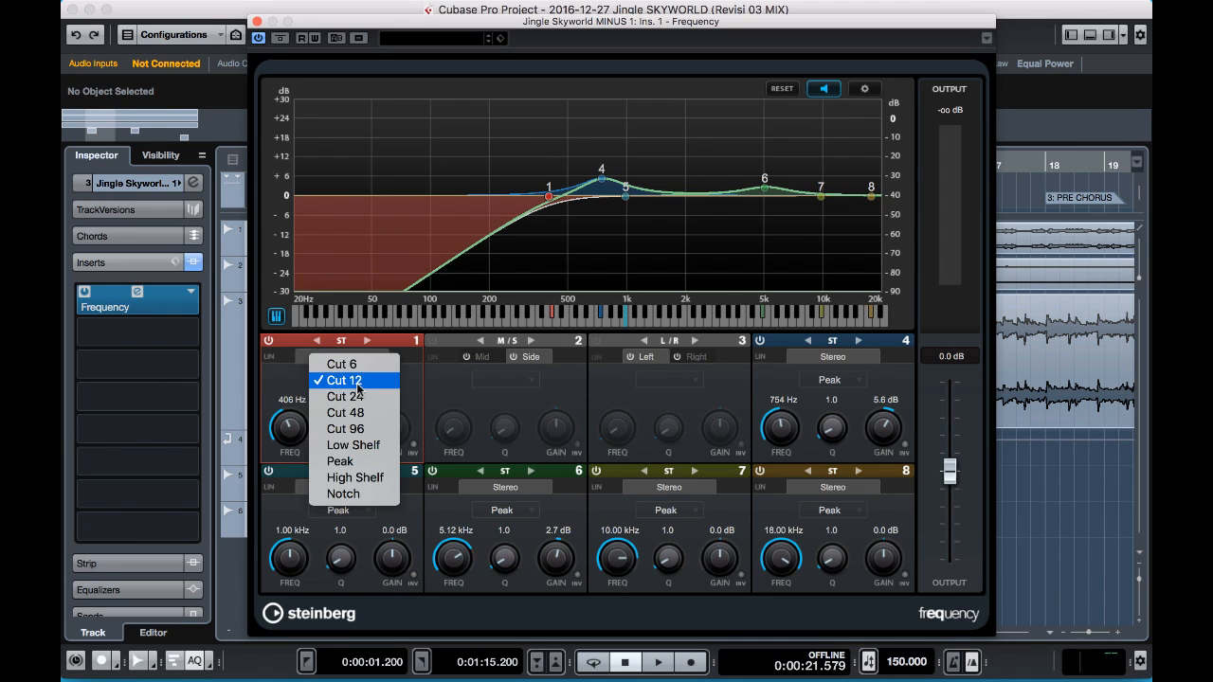
pyautogui.click(357, 399)
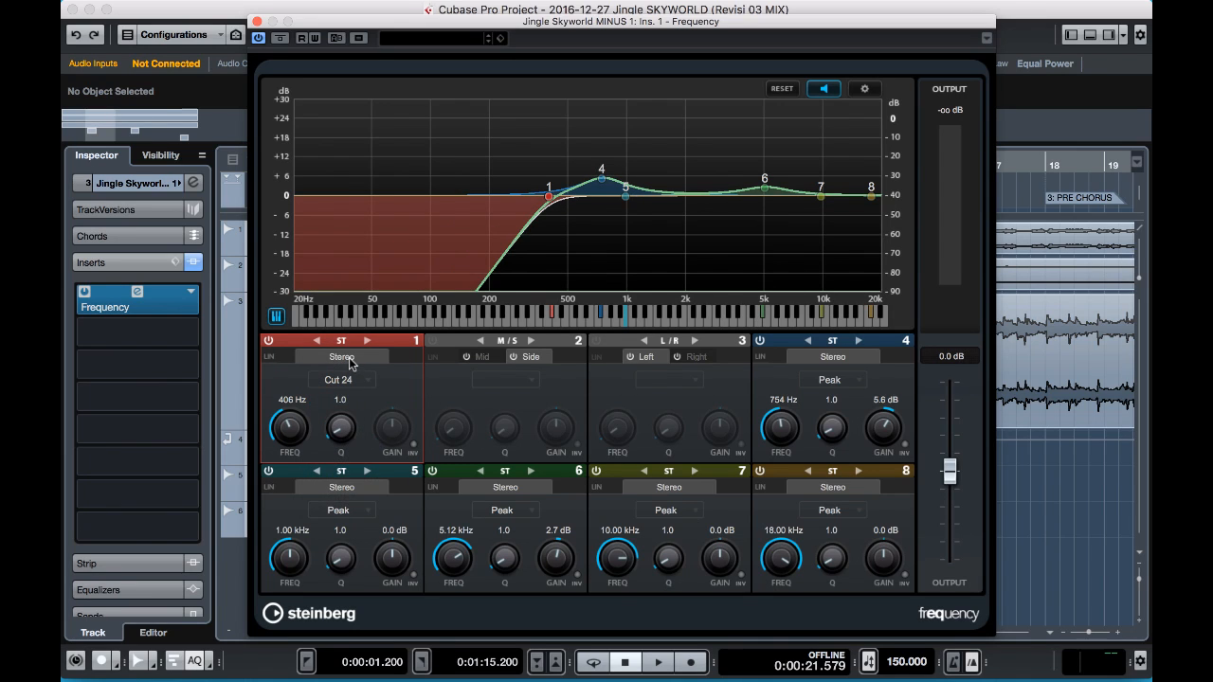
pyautogui.click(351, 379)
pyautogui.click(355, 398)
pyautogui.click(352, 379)
pyautogui.click(353, 402)
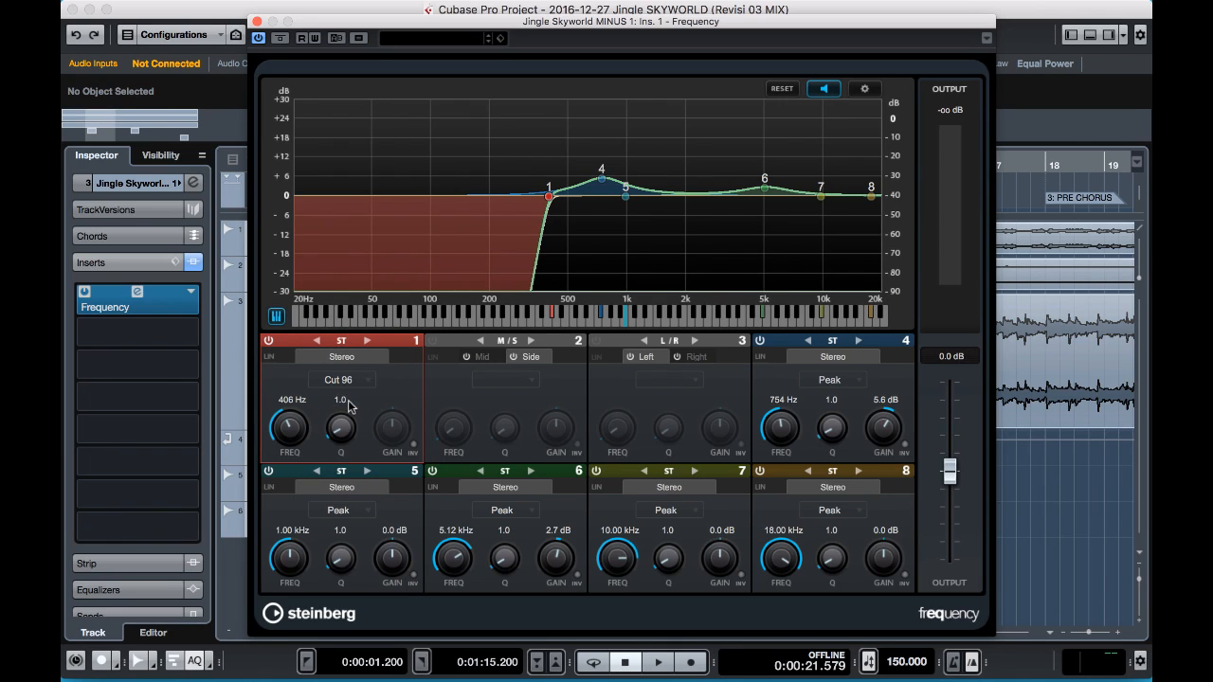
# Lower band 1's cut frequency to about 91 Hz and enable its linear phase mode.
pyautogui.moveTo(290, 432); pyautogui.dragTo(291, 448)
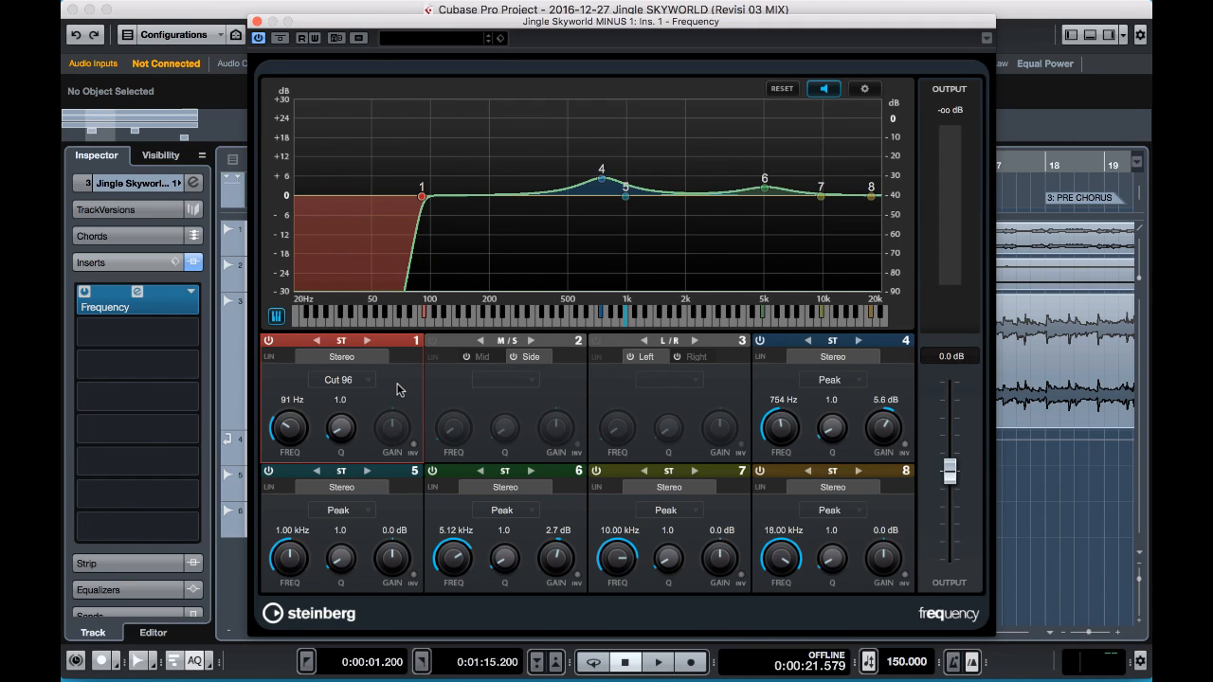
pyautogui.click(270, 358)
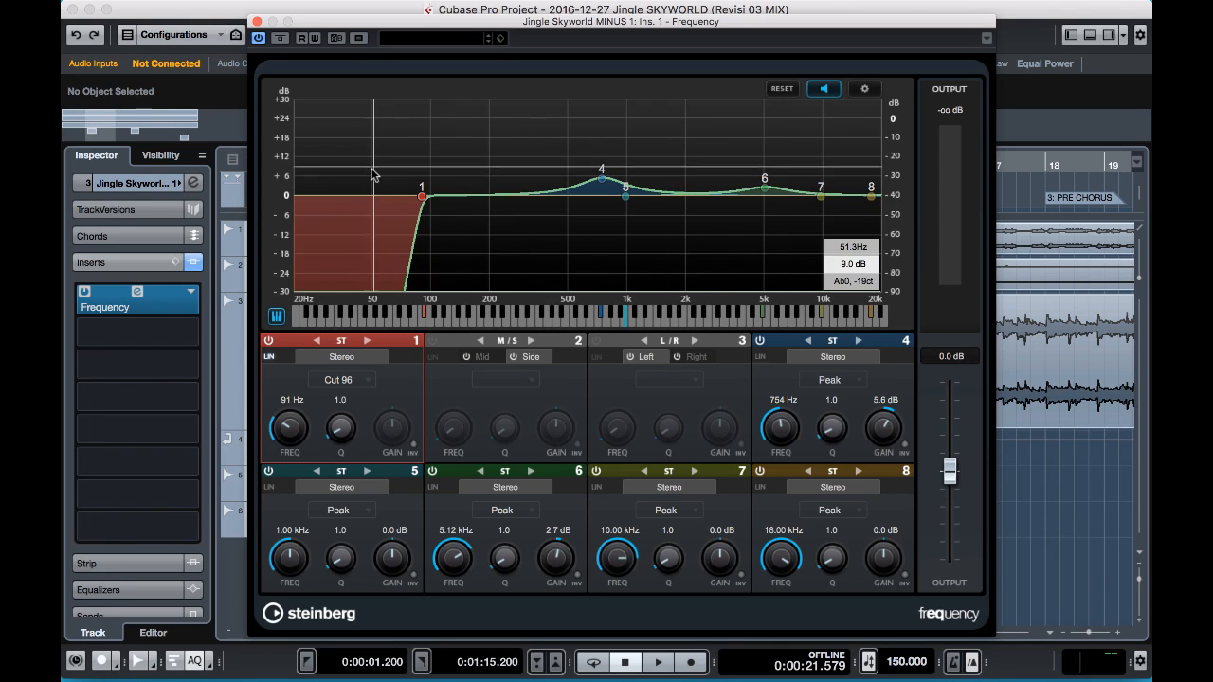
# Hide the piano keyboard below the EQ graph and show it again.
pyautogui.click(277, 318)
pyautogui.click(277, 318)
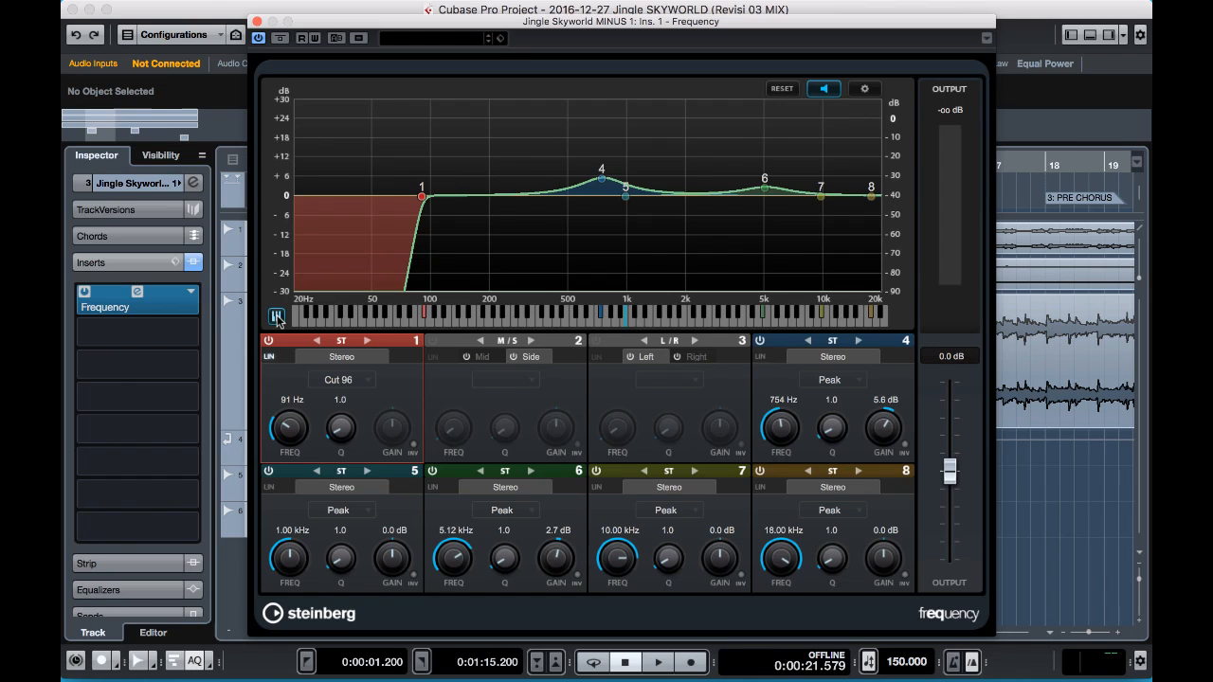
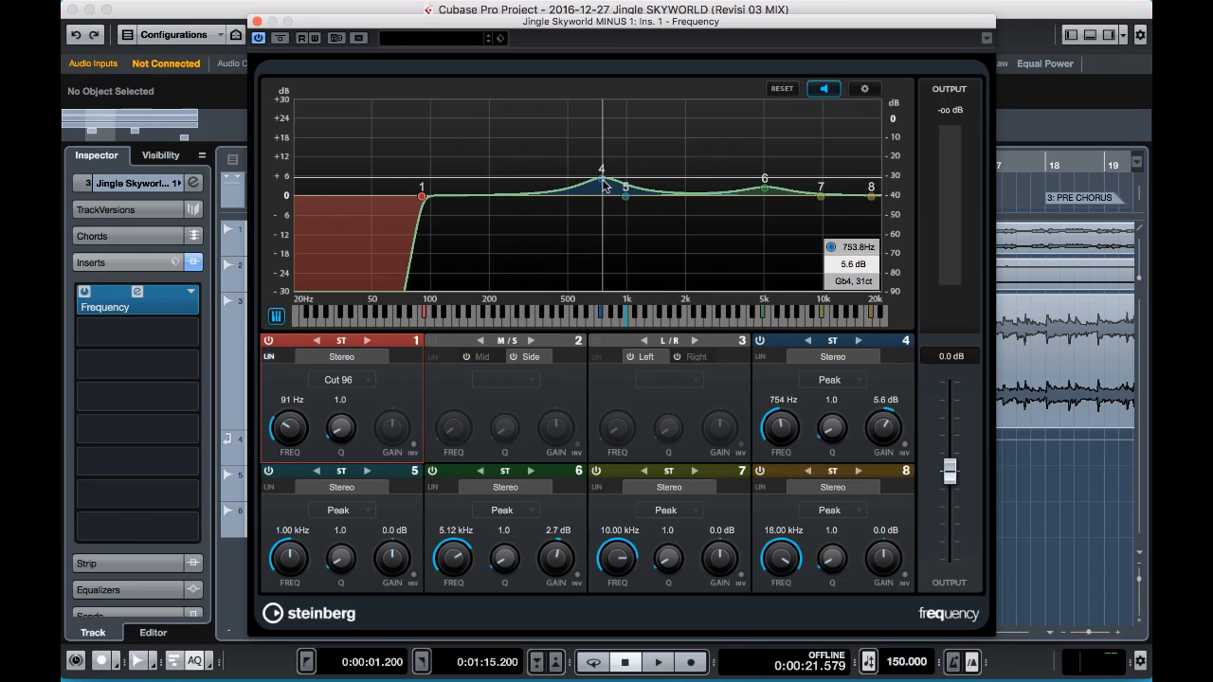
# Set band 4 to about 471 Hz with 6.4 dB gain and band 5 to about 1.06 kHz with -4.8 dB.
pyautogui.moveTo(603, 184); pyautogui.dragTo(556, 177)
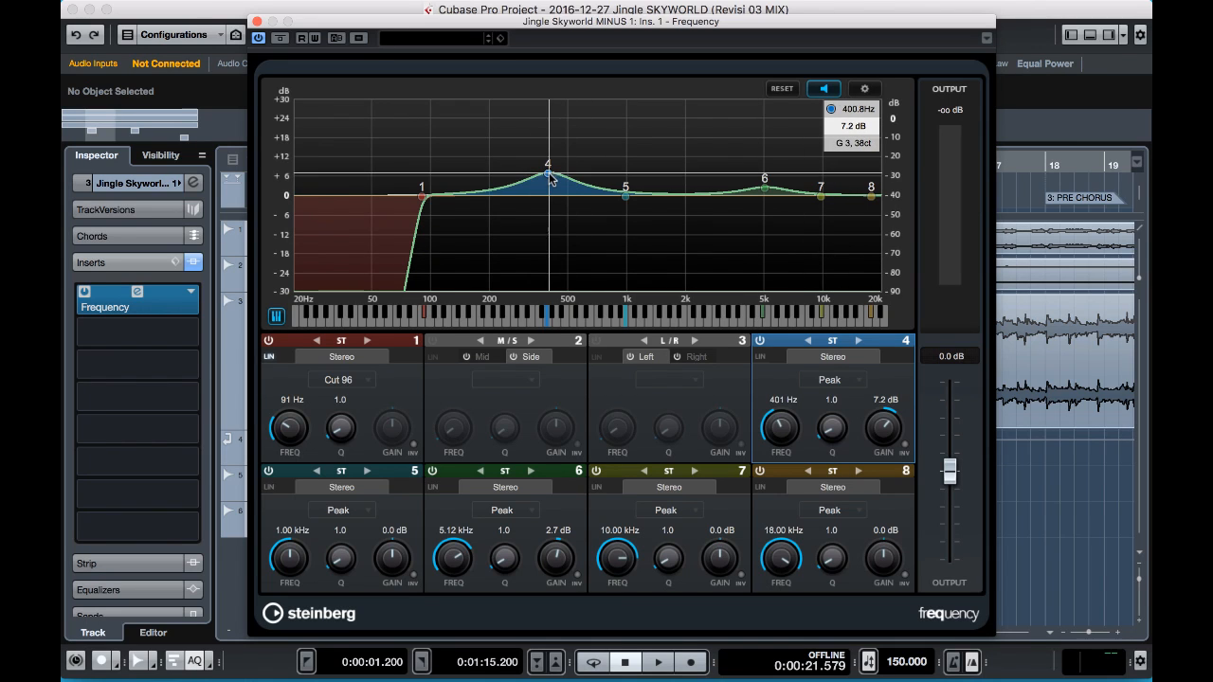
pyautogui.moveTo(552, 177); pyautogui.dragTo(563, 178)
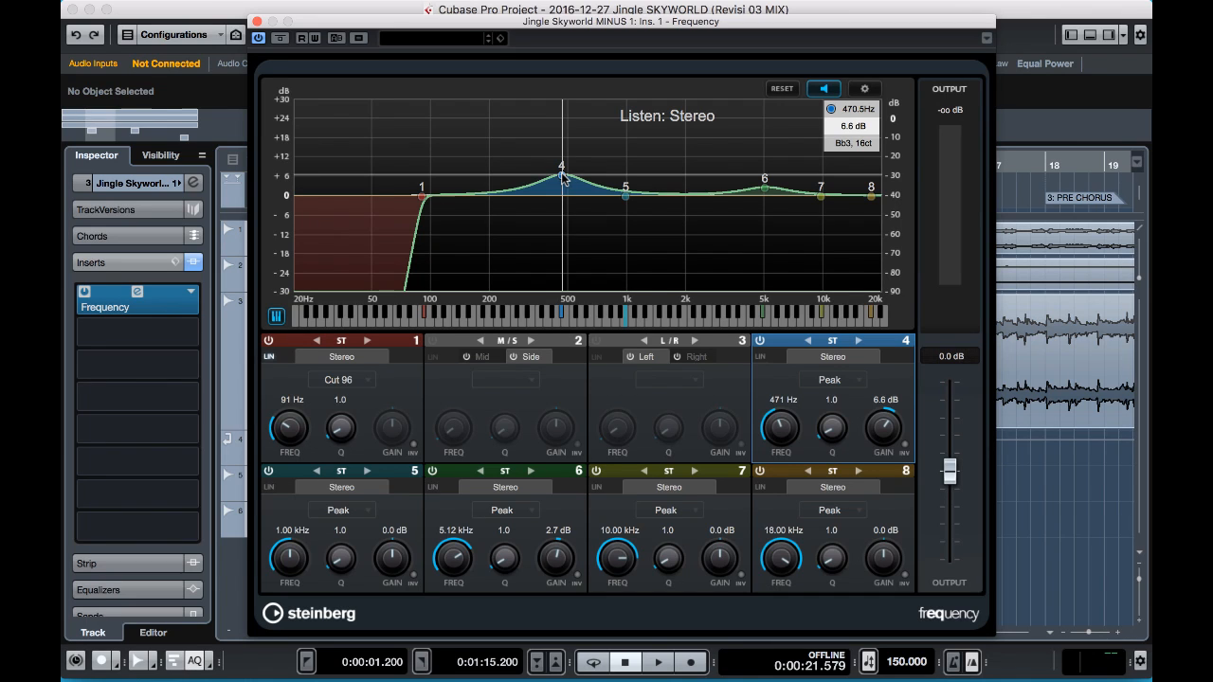
pyautogui.moveTo(563, 176); pyautogui.dragTo(632, 217)
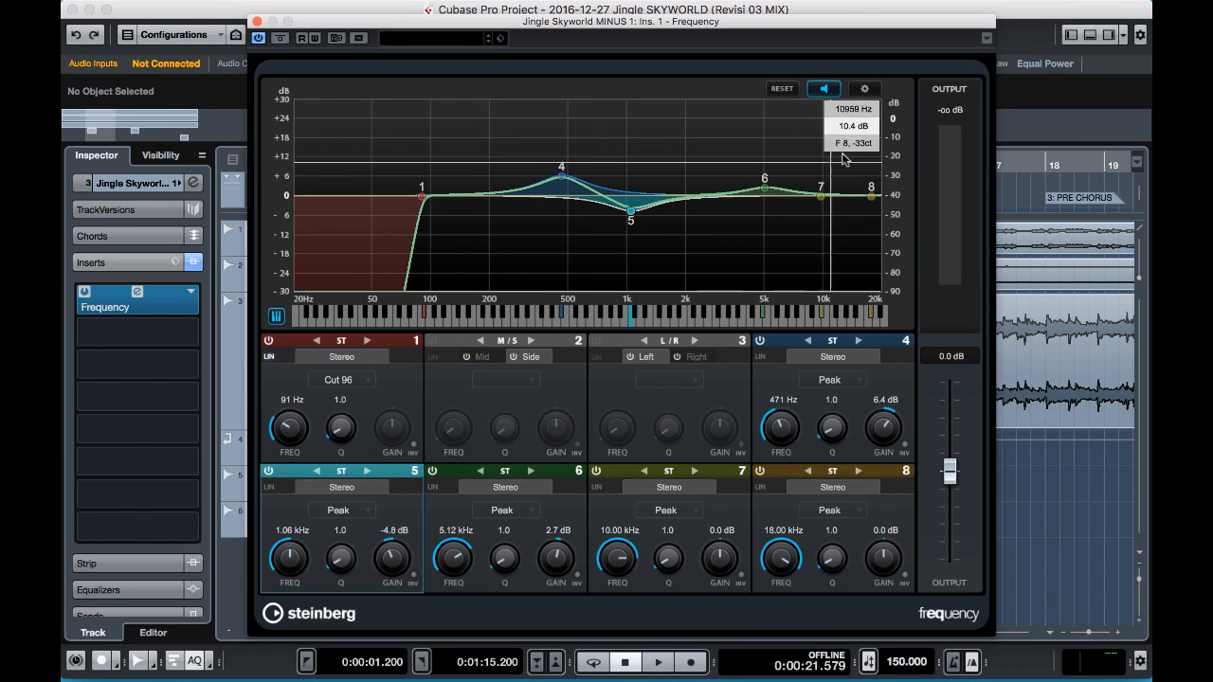
# Open the equalizer's spectrum display and EQ curve settings.
pyautogui.click(865, 89)
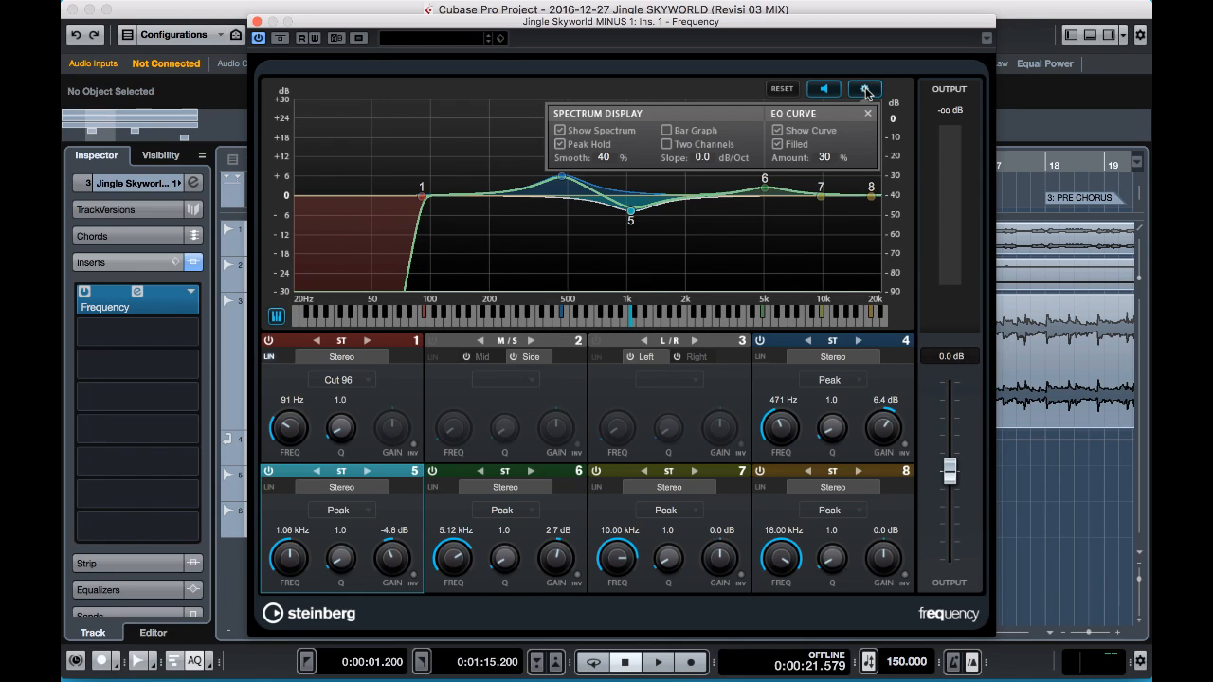
# Enable Bar Graph in the Frequency EQ's spectrum display, comparing it with the line spectrum during playback, and close the display settings.
pyautogui.click(668, 132)
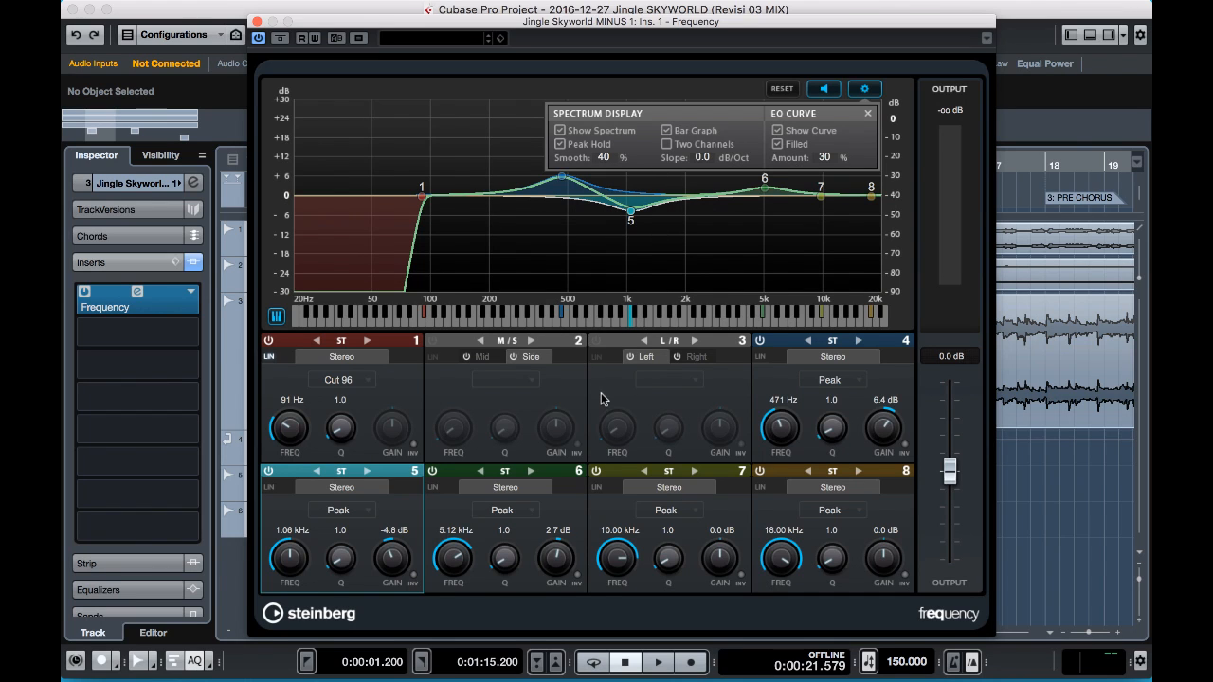
pyautogui.press('space')
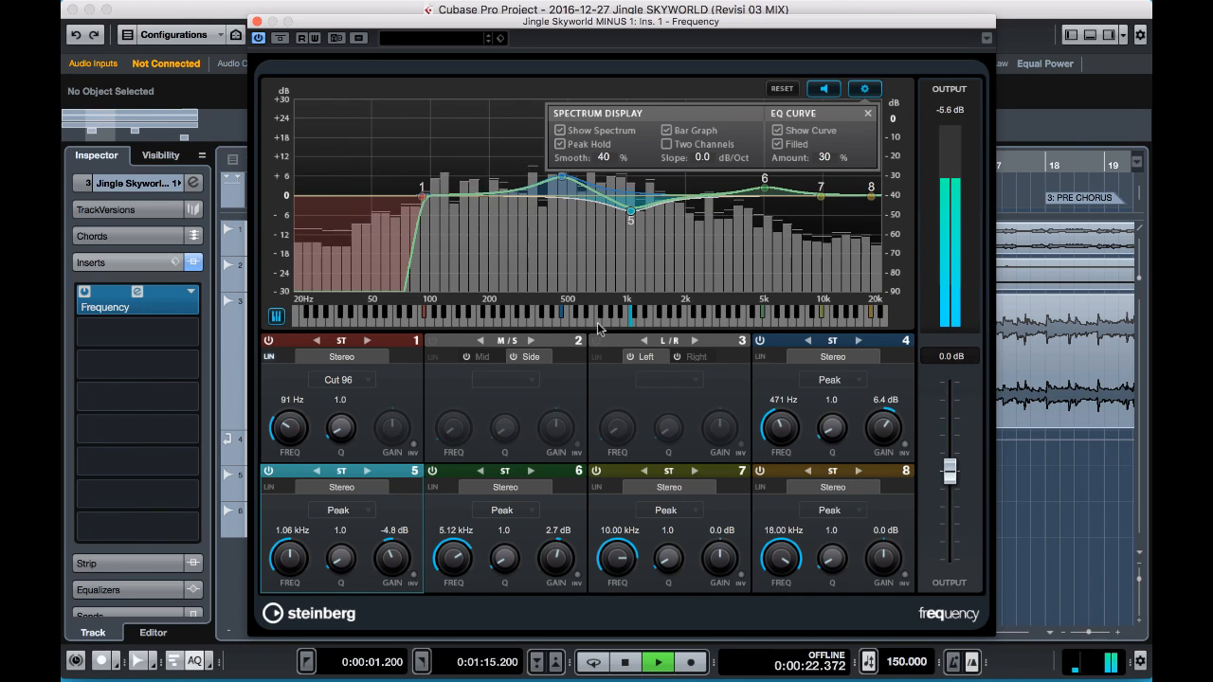
pyautogui.click(667, 131)
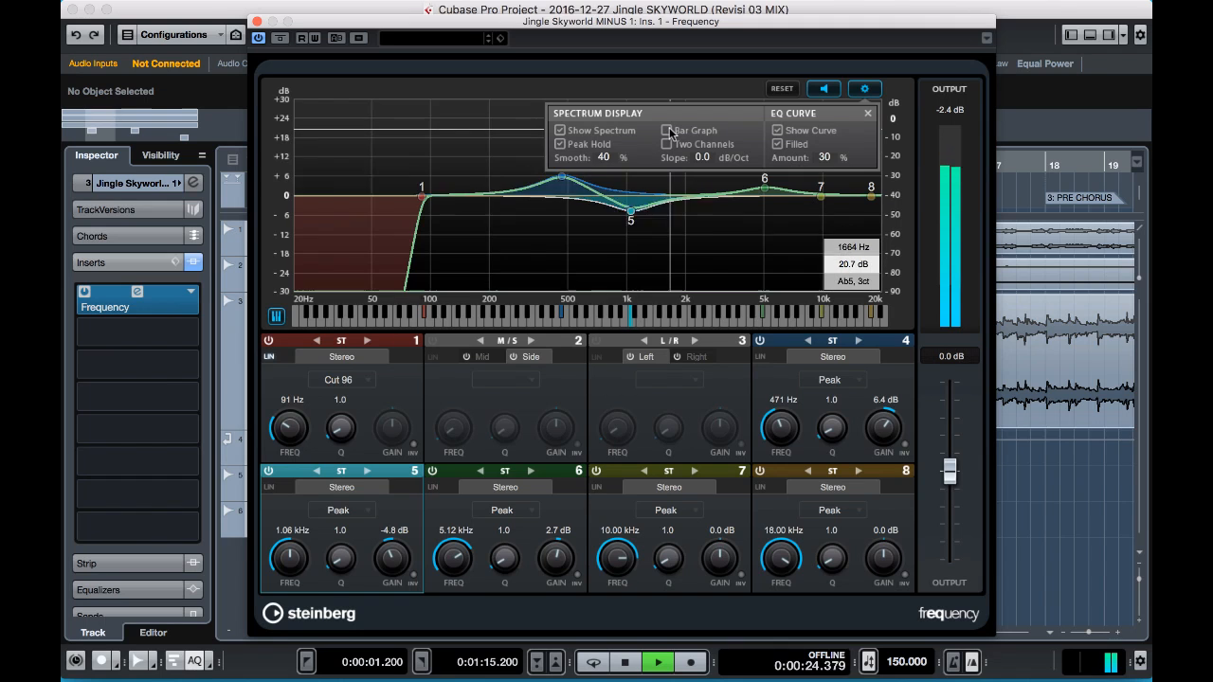
pyautogui.click(667, 131)
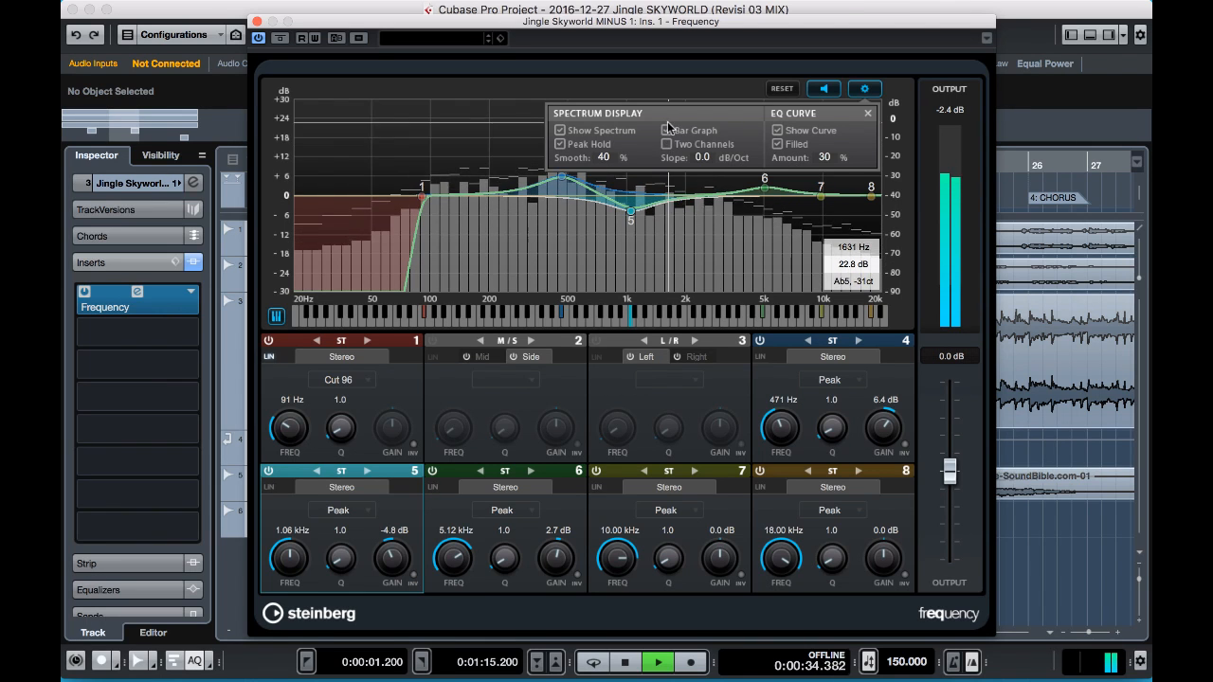
pyautogui.click(667, 131)
pyautogui.click(669, 131)
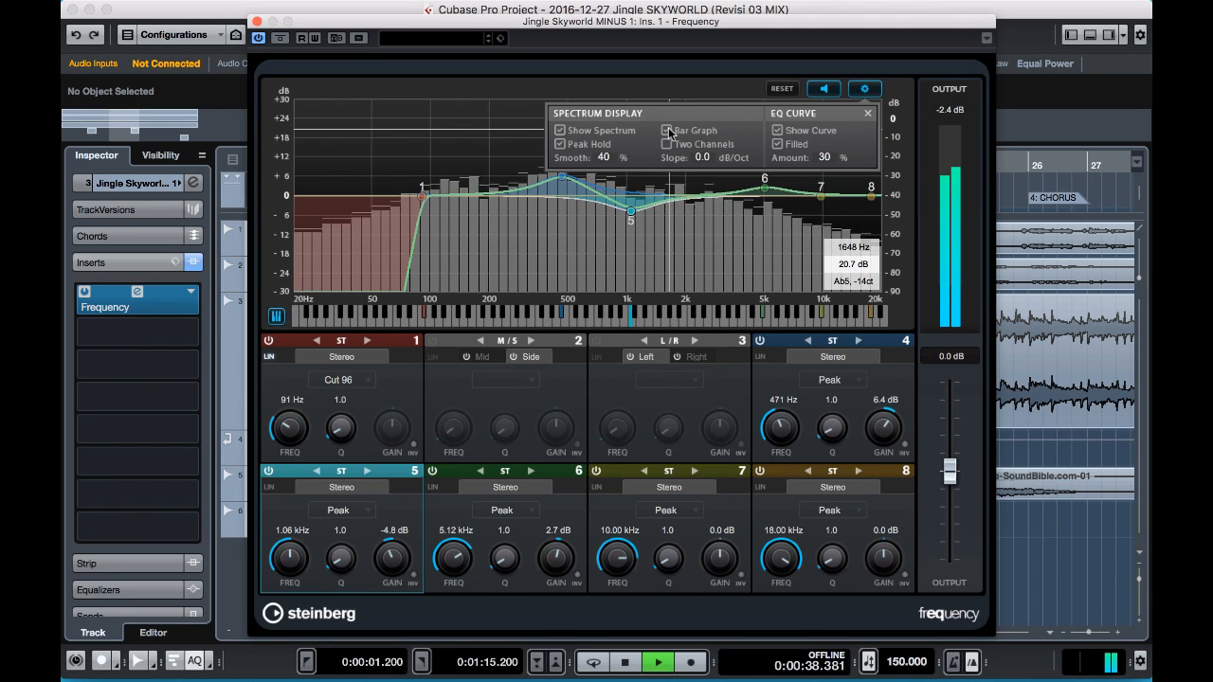
pyautogui.press('space')
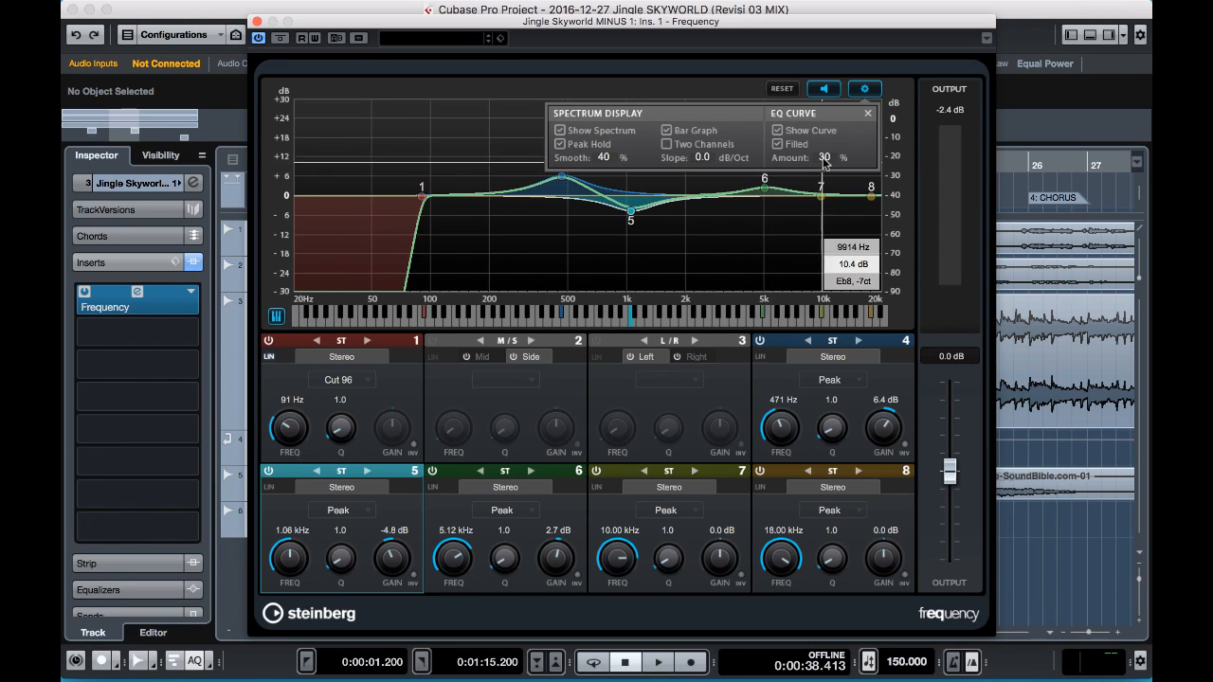
pyautogui.click(869, 115)
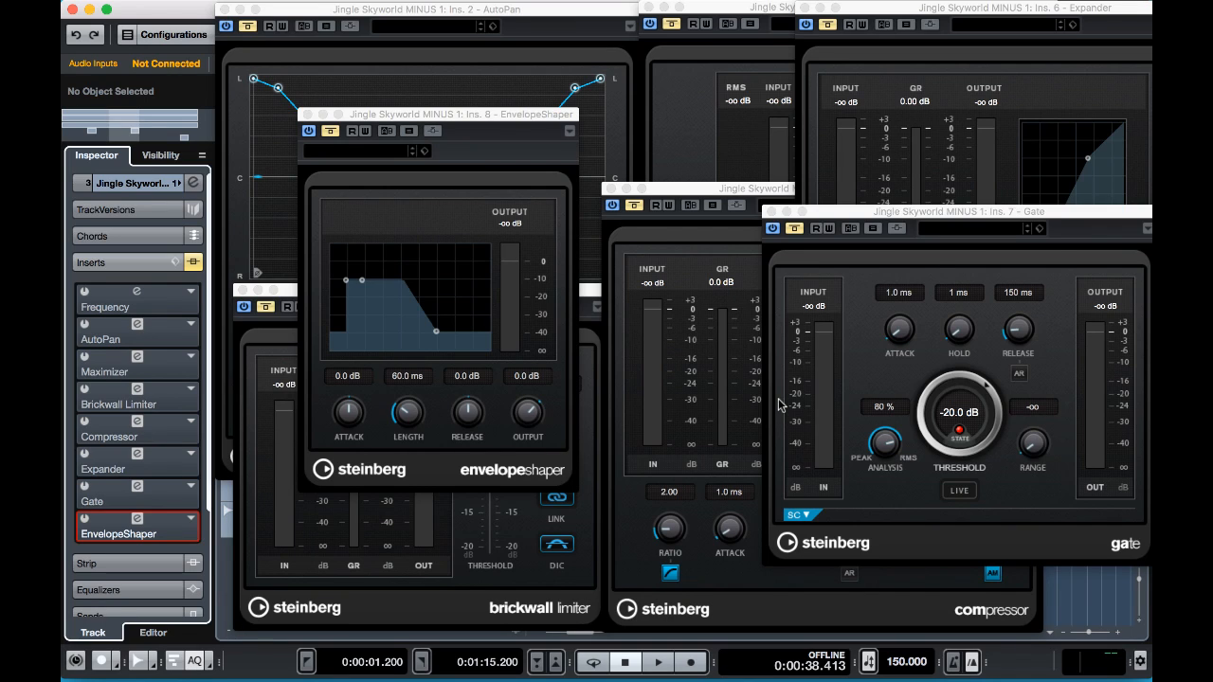
# View the Guitar track's plug-ins in the Untitled1 project for comparison, and bring up the Maximizer insert of the Jingle Skyworld track.
pyautogui.press('super+grave')
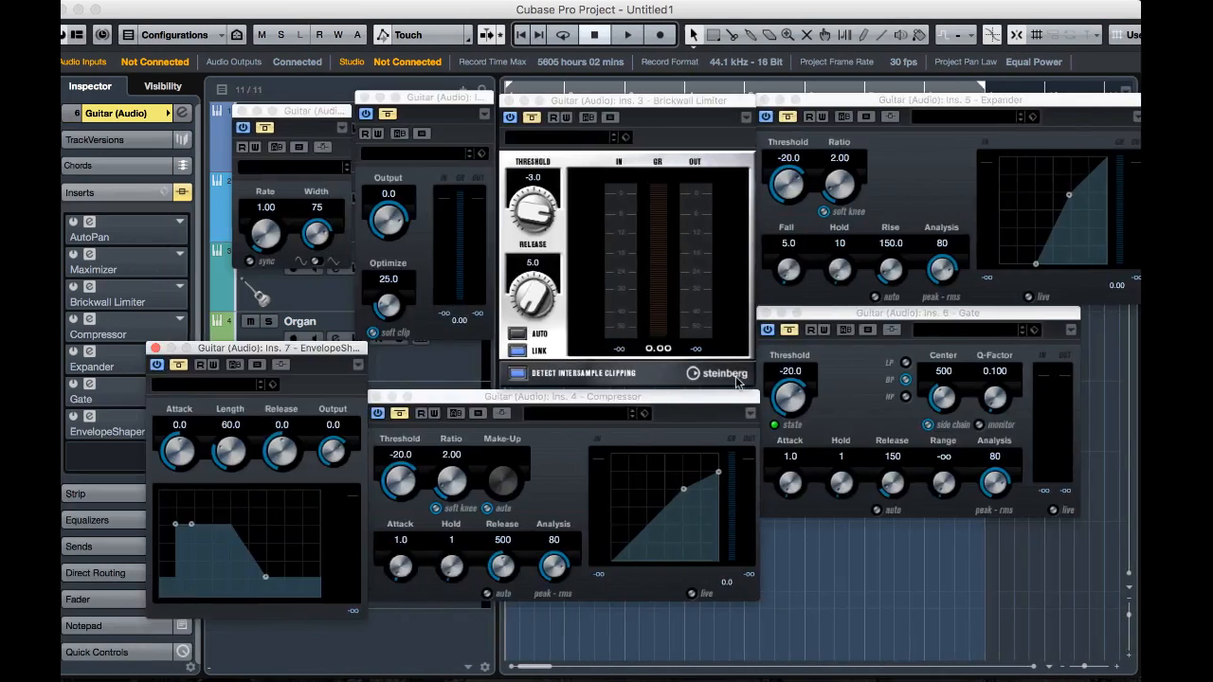
pyautogui.click(583, 402)
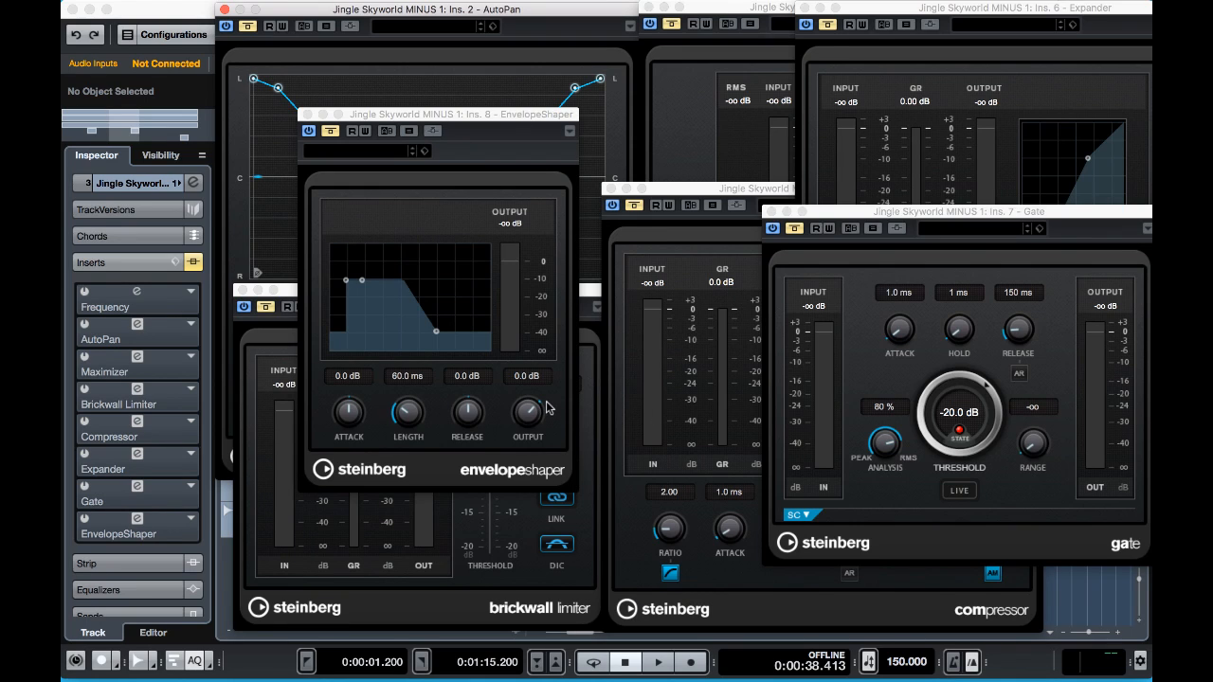
pyautogui.click(167, 373)
pyautogui.click(167, 373)
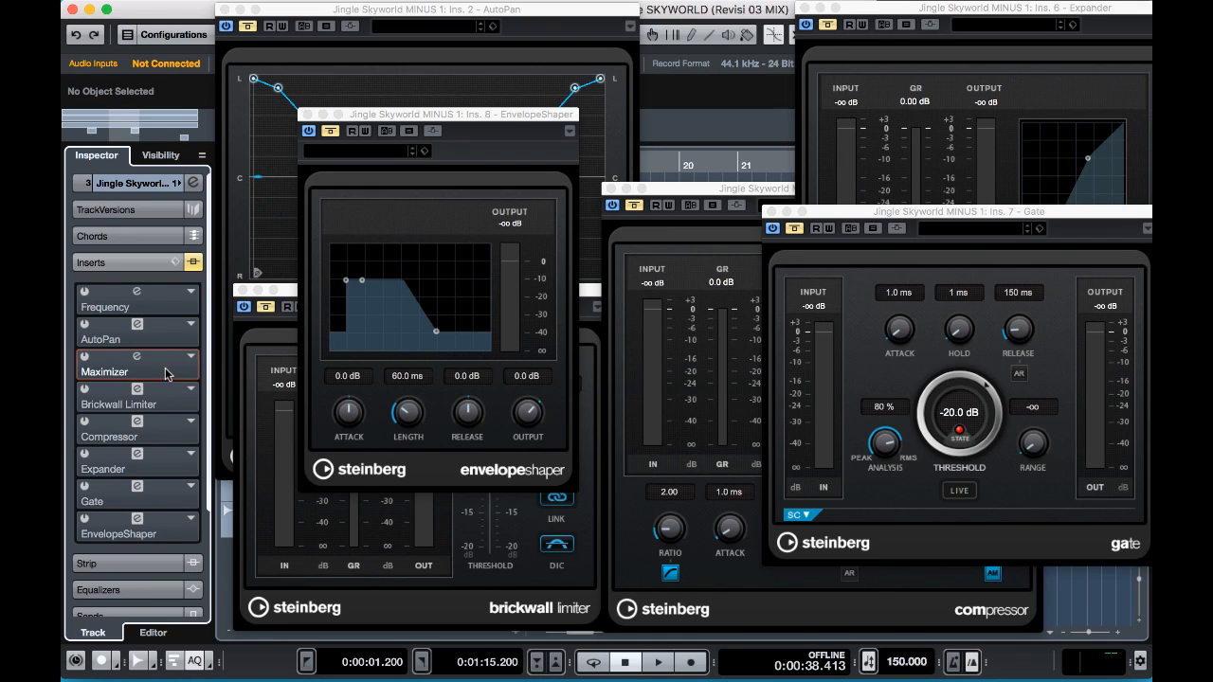
pyautogui.click(167, 374)
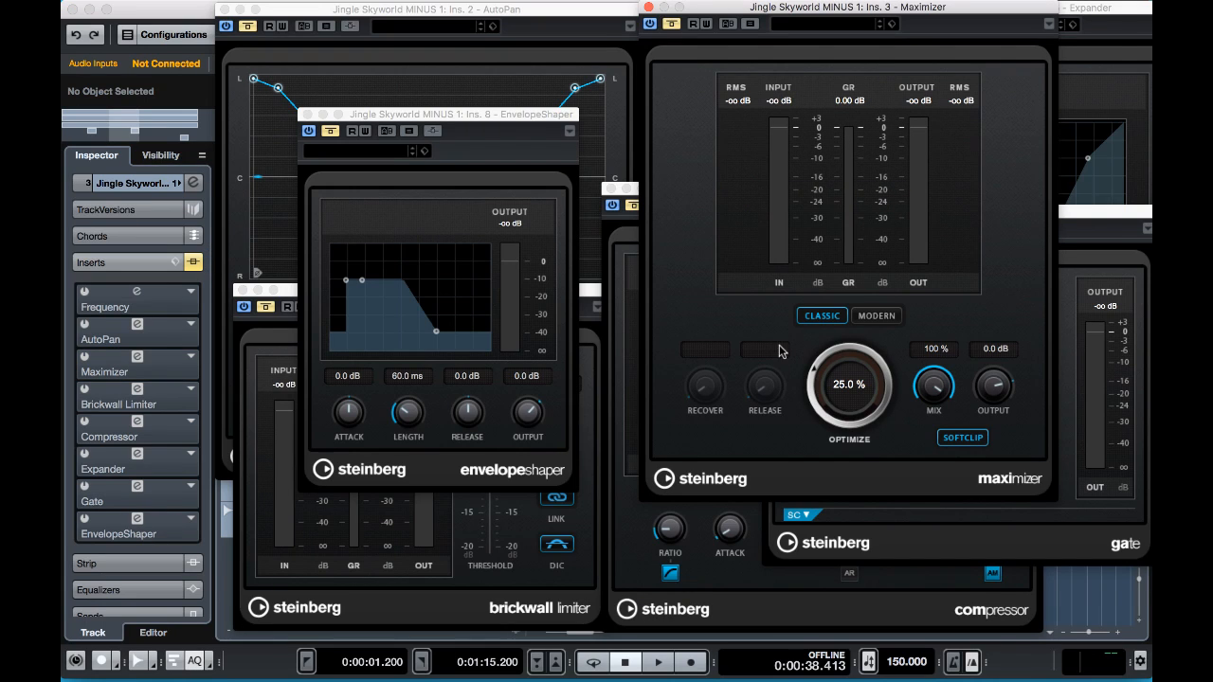
# Set the Maximizer to Modern mode and take it out of bypass.
pyautogui.click(889, 317)
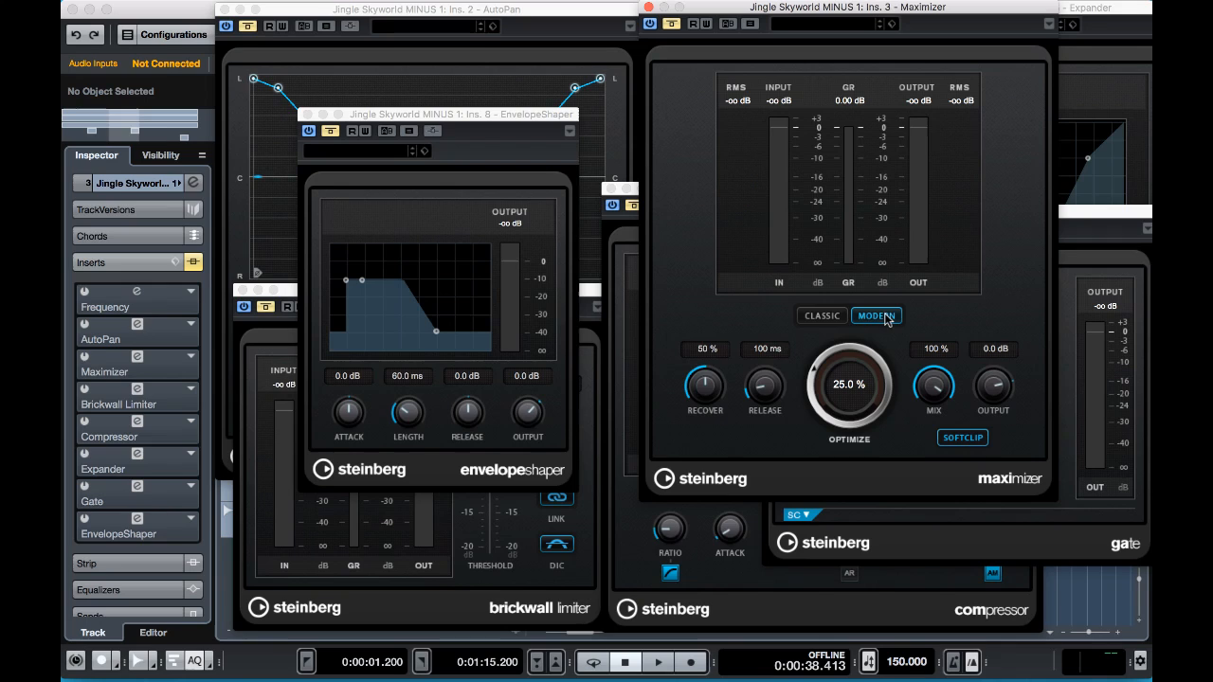
pyautogui.click(822, 316)
pyautogui.click(874, 317)
pyautogui.click(674, 26)
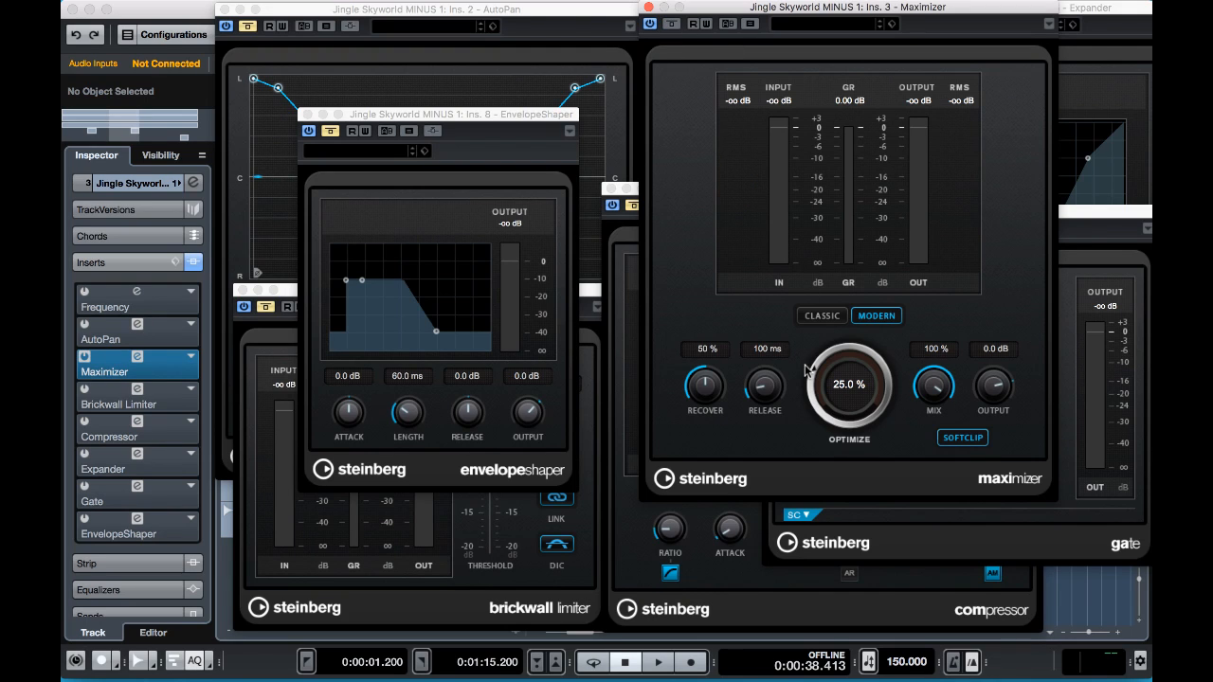
# Play the song and compare the sound with the Maximizer bypassed and active.
pyautogui.press('space')
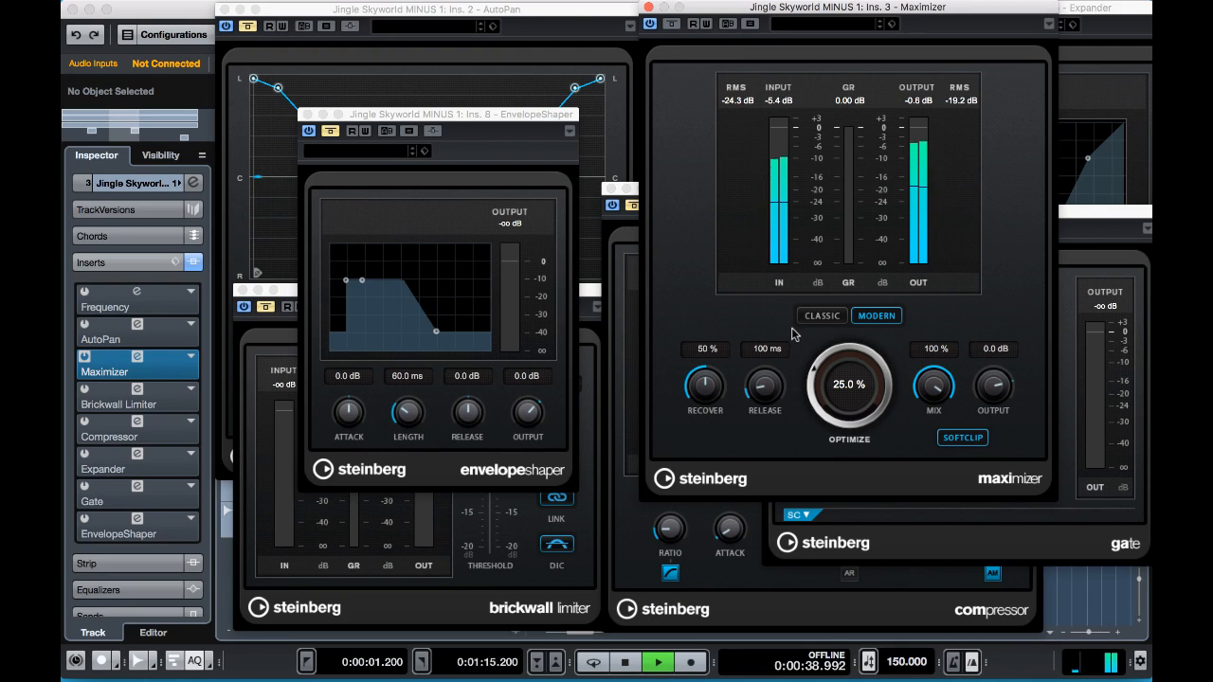
pyautogui.click(674, 26)
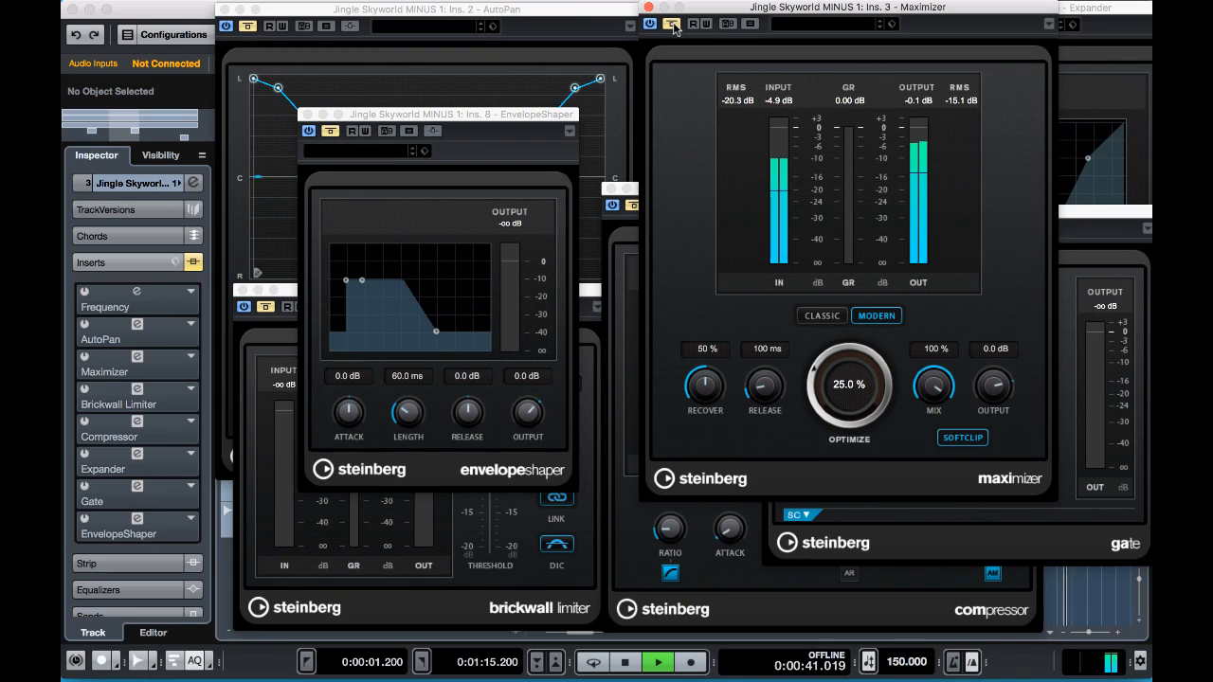
pyautogui.click(674, 26)
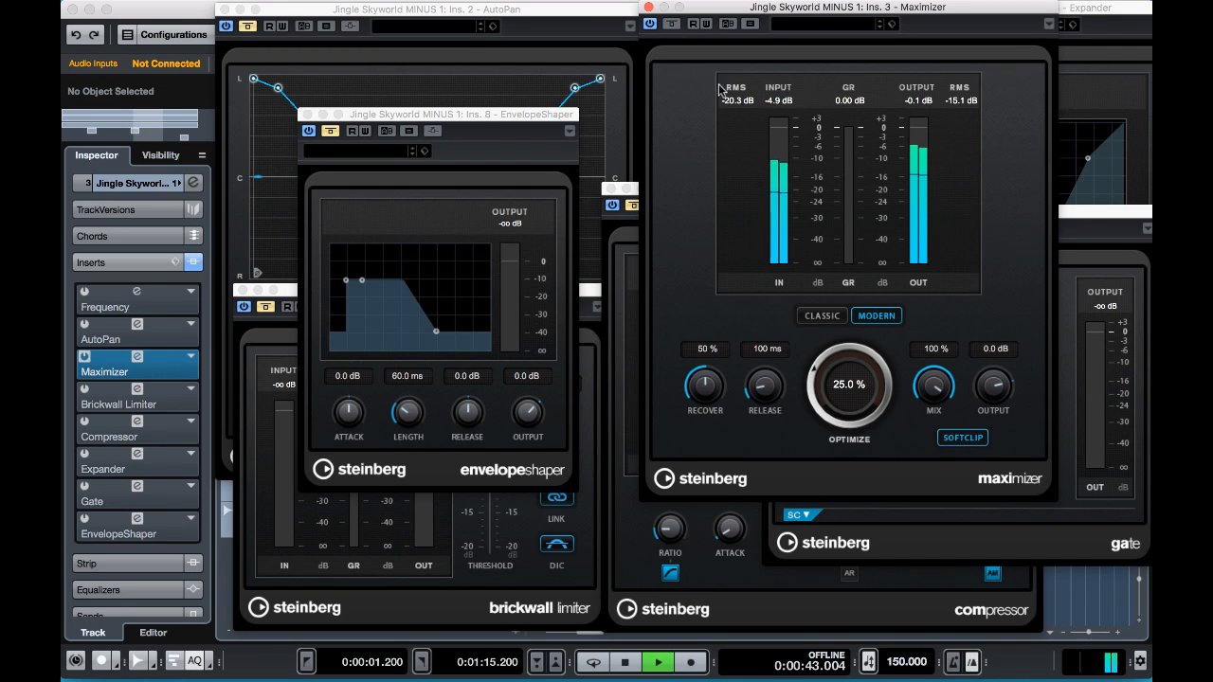
# Adjust the Maximizer during playback to Optimize 92.0 %, Release 789 ms and Recover 0 %, and stop playback.
pyautogui.moveTo(828, 389); pyautogui.dragTo(814, 339)
pyautogui.moveTo(762, 388); pyautogui.dragTo(777, 292)
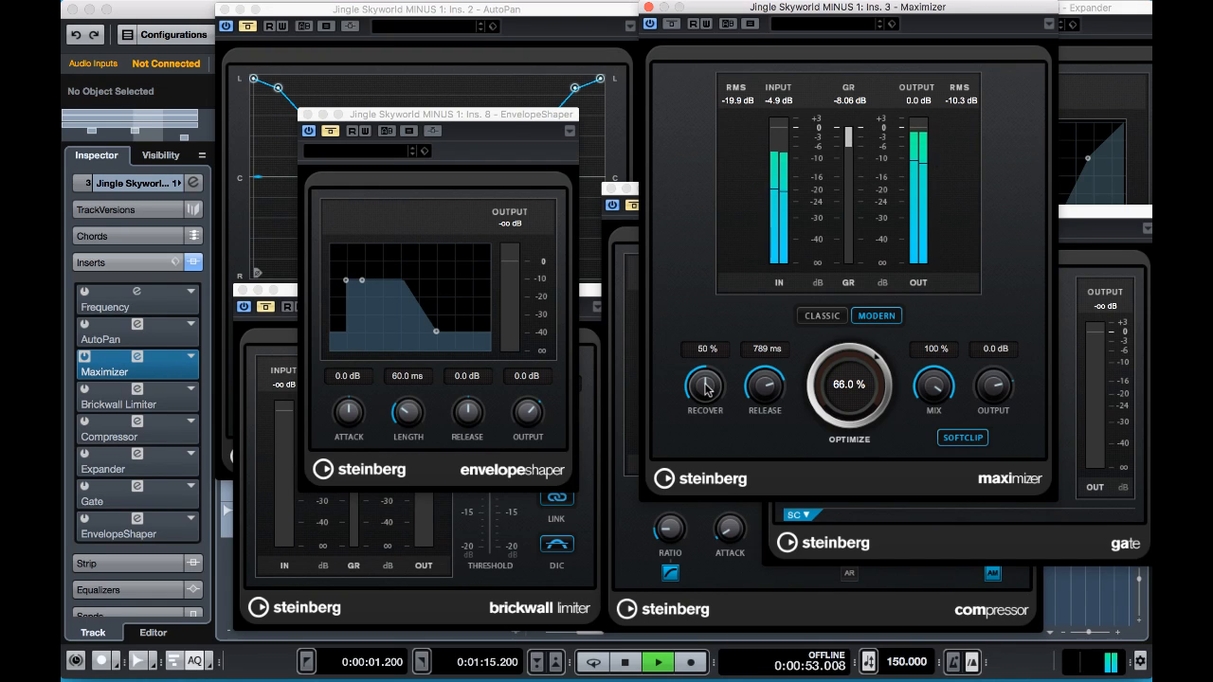
pyautogui.moveTo(851, 388); pyautogui.dragTo(856, 347)
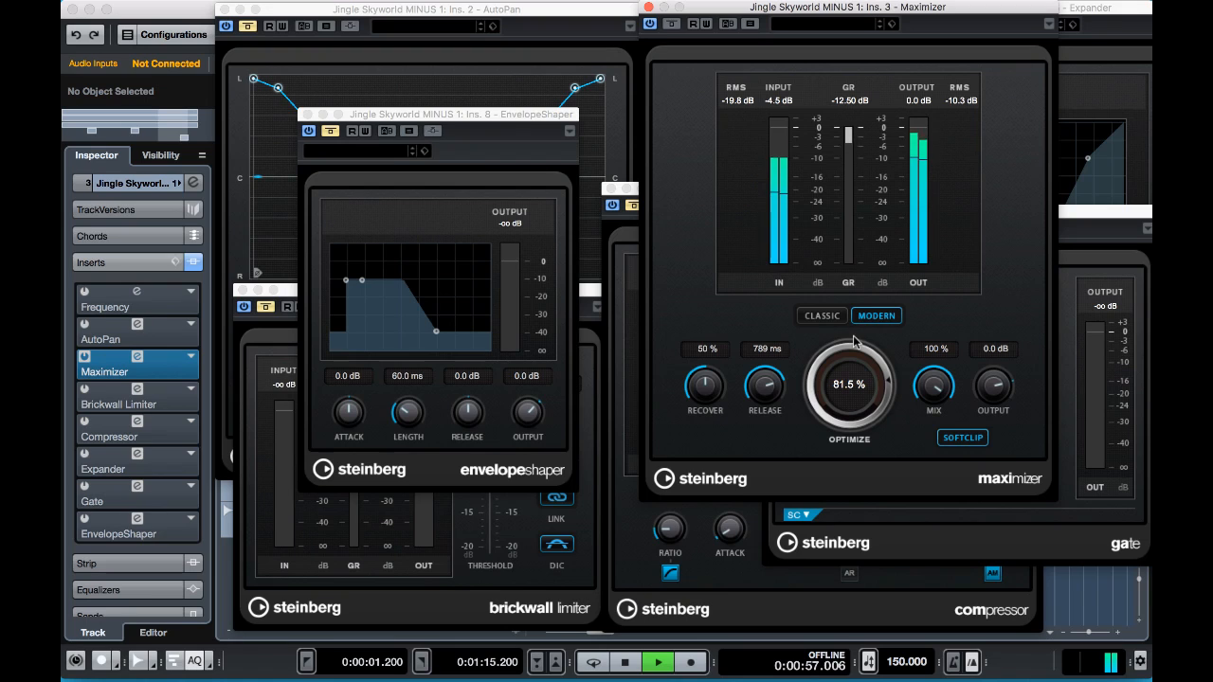
pyautogui.moveTo(711, 386); pyautogui.dragTo(701, 467)
pyautogui.moveTo(861, 383); pyautogui.dragTo(859, 347)
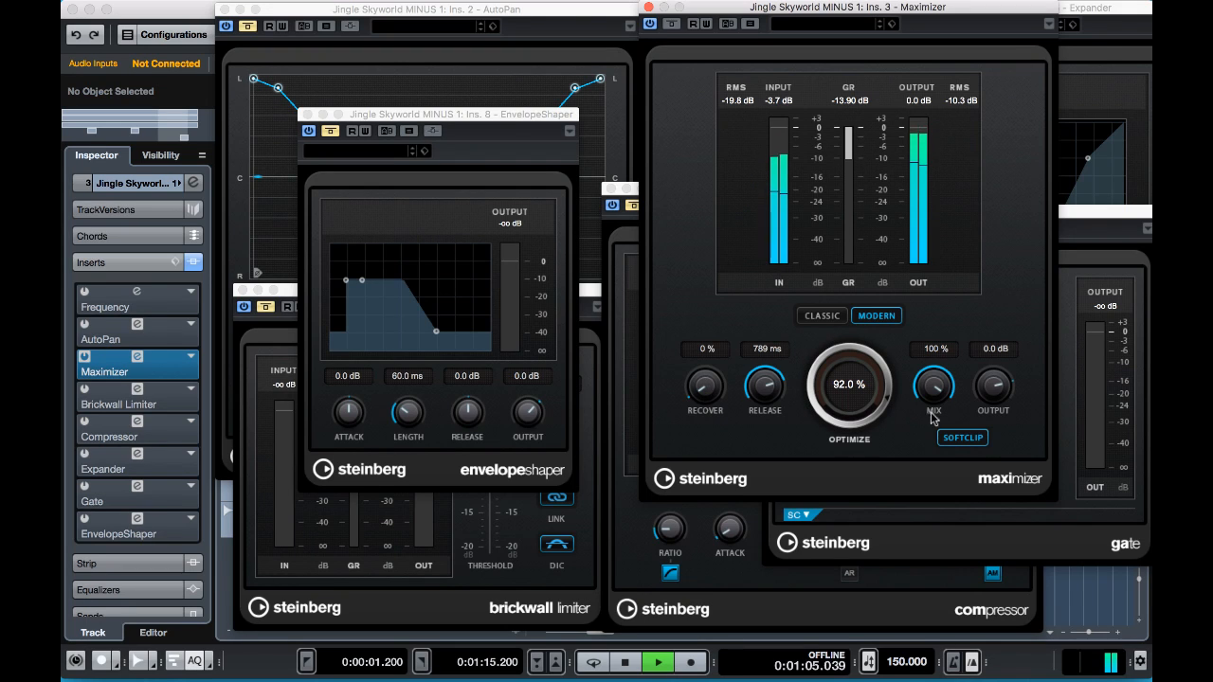
pyautogui.press('space')
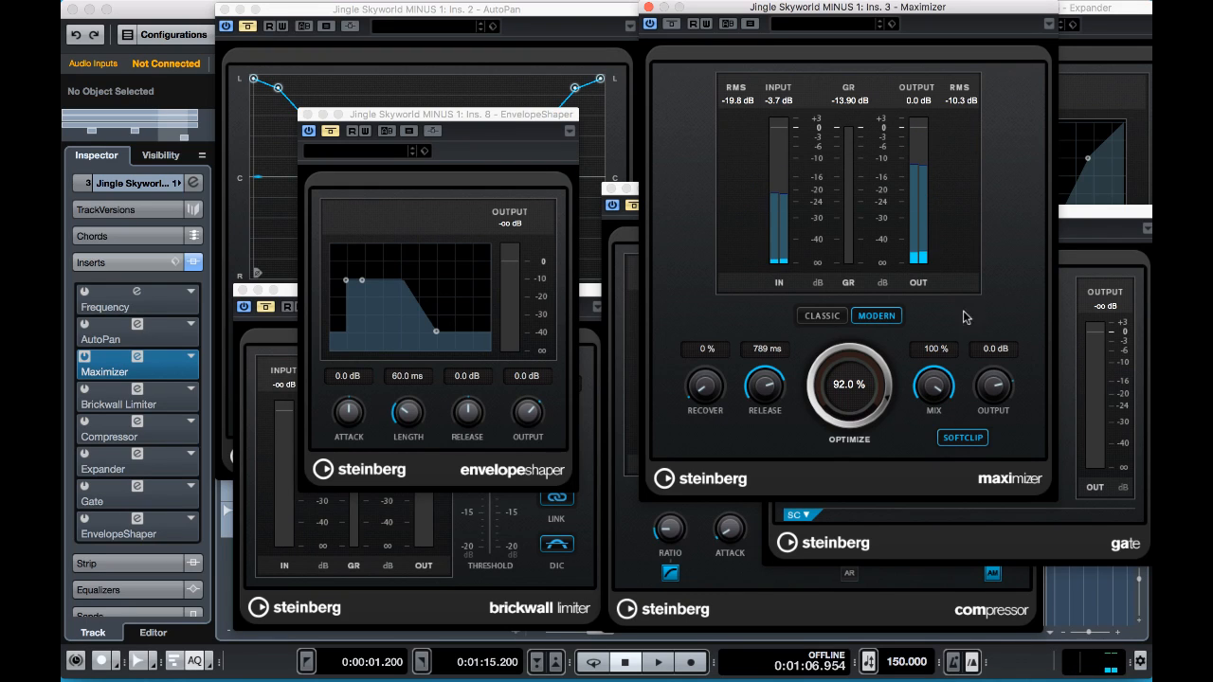
# Play the song from its beginning and lower the Maximizer's Mix to 53 %.
pyautogui.press('space')
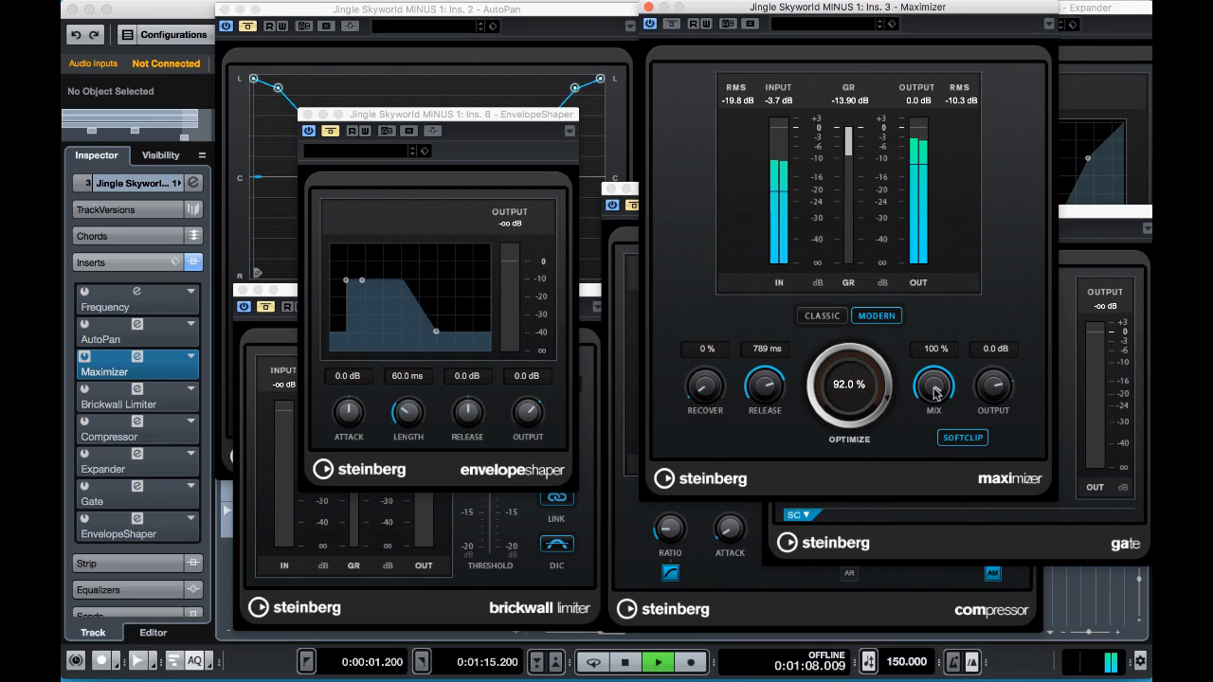
pyautogui.press('space')
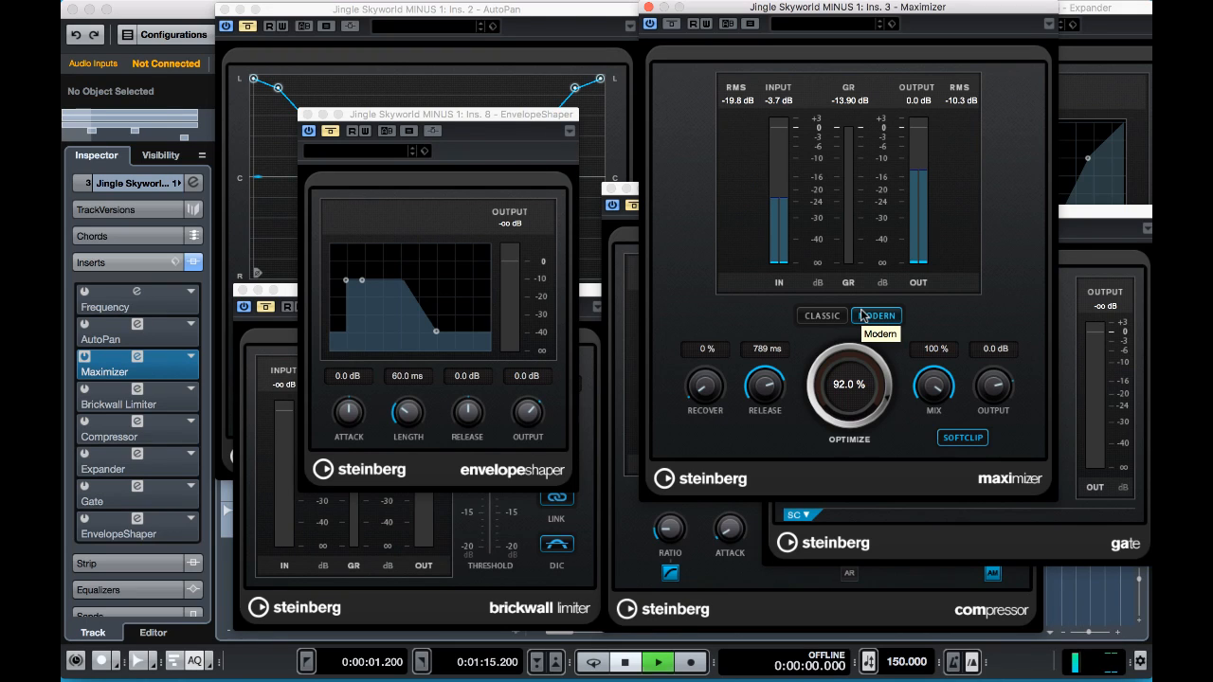
pyautogui.press('space')
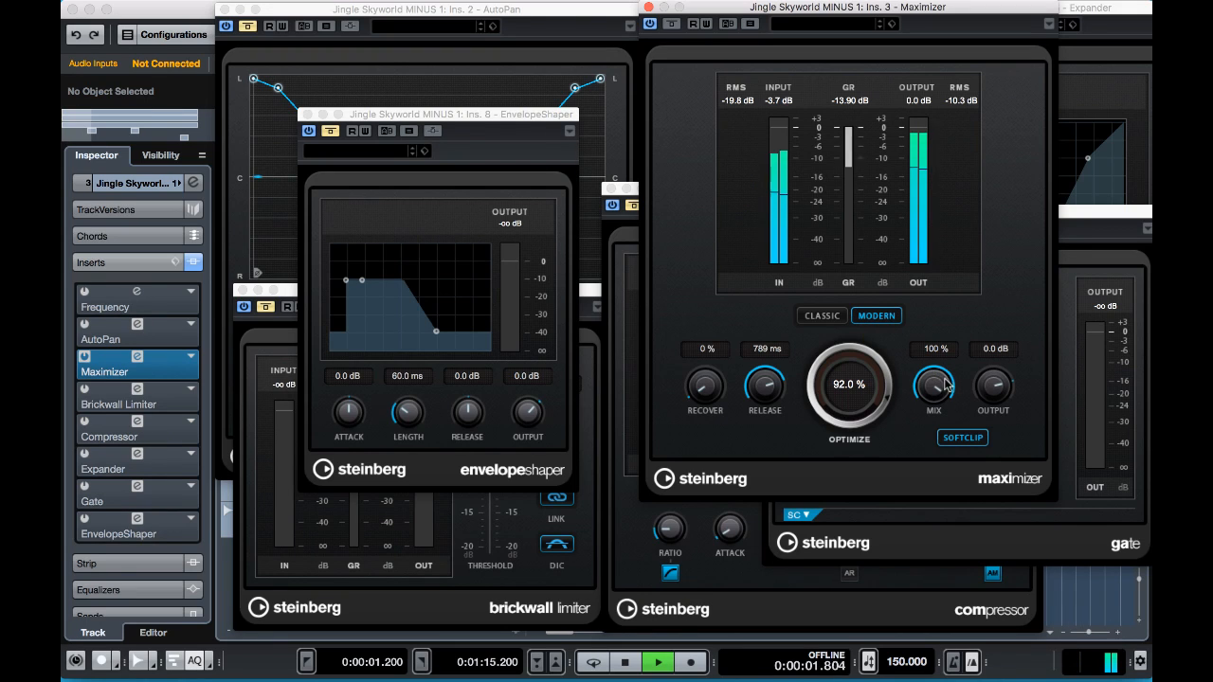
pyautogui.moveTo(935, 386); pyautogui.dragTo(908, 440)
pyautogui.press('space')
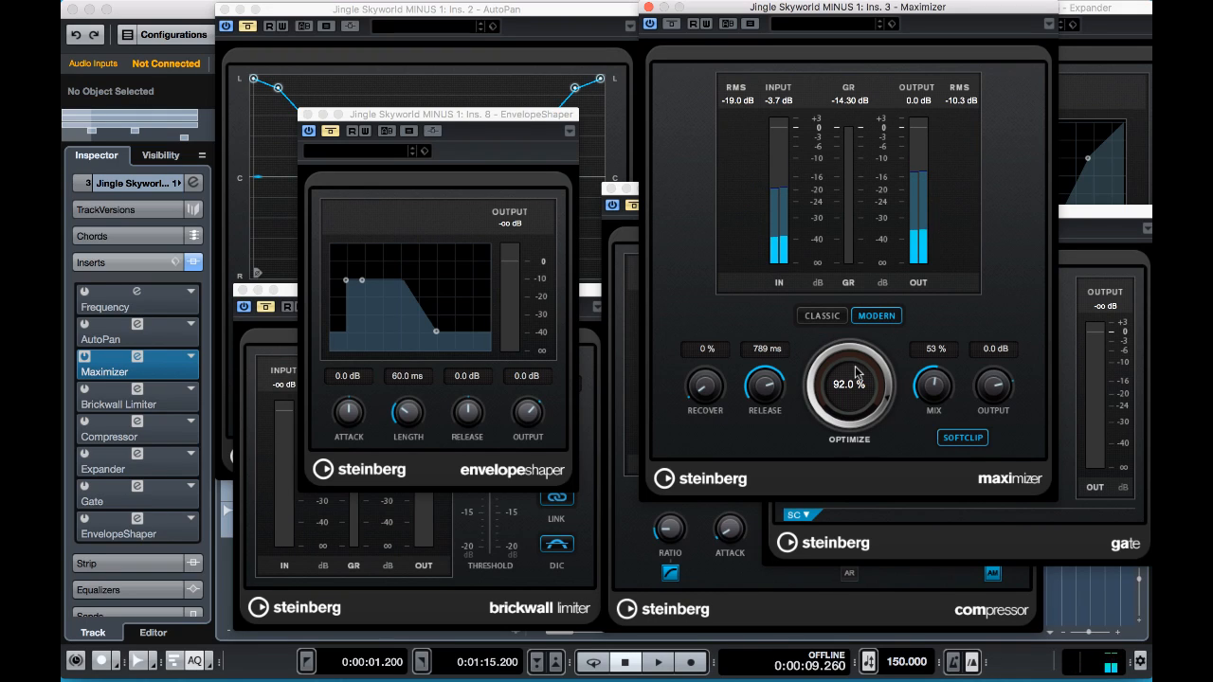
# Play the song and alternate the Maximizer between Classic and Modern modes to compare their sound, finishing on Modern.
pyautogui.press('space')
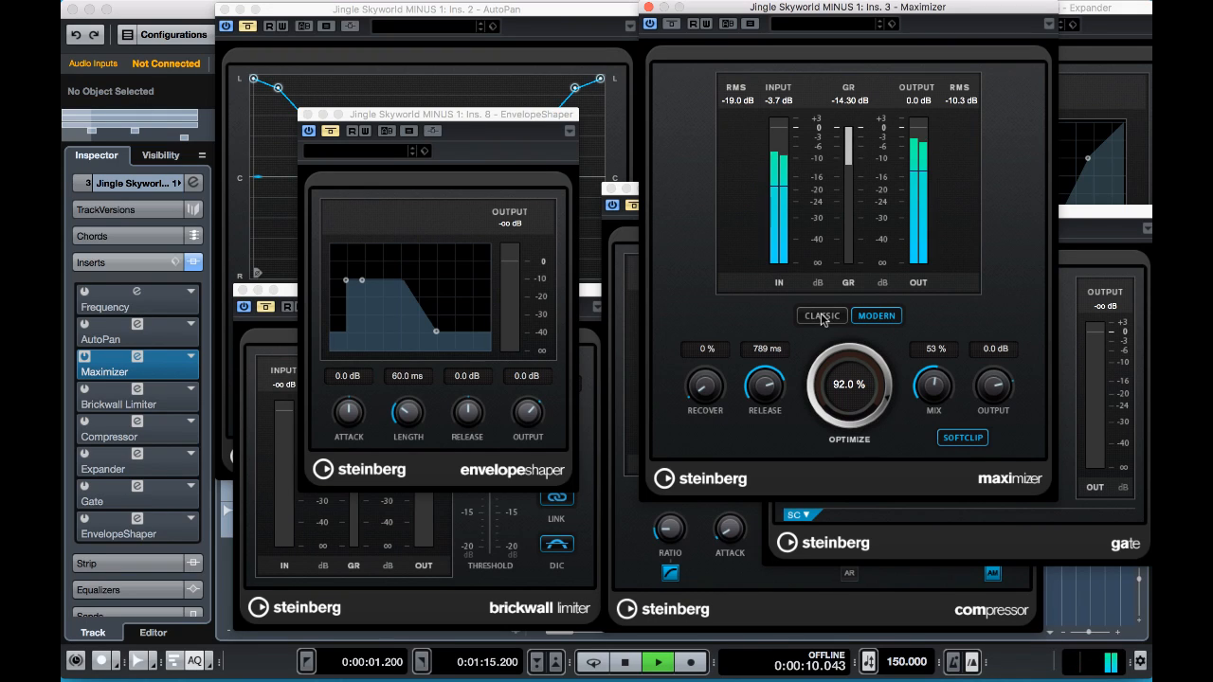
pyautogui.click(821, 317)
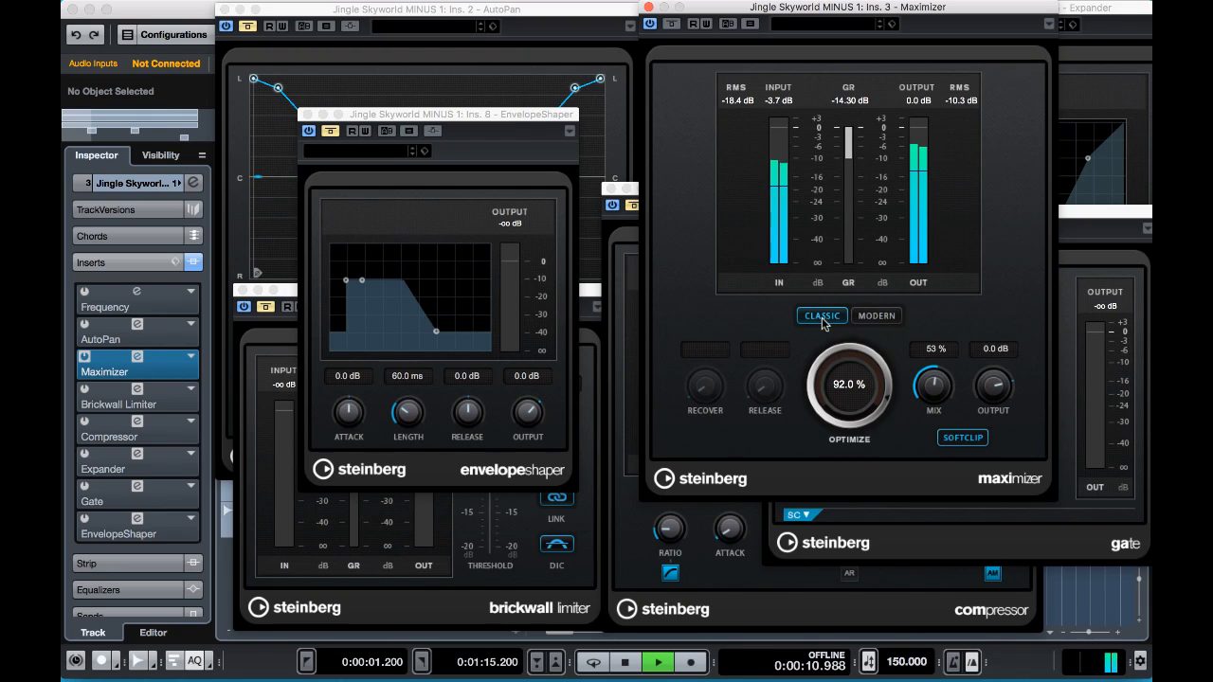
pyautogui.click(875, 316)
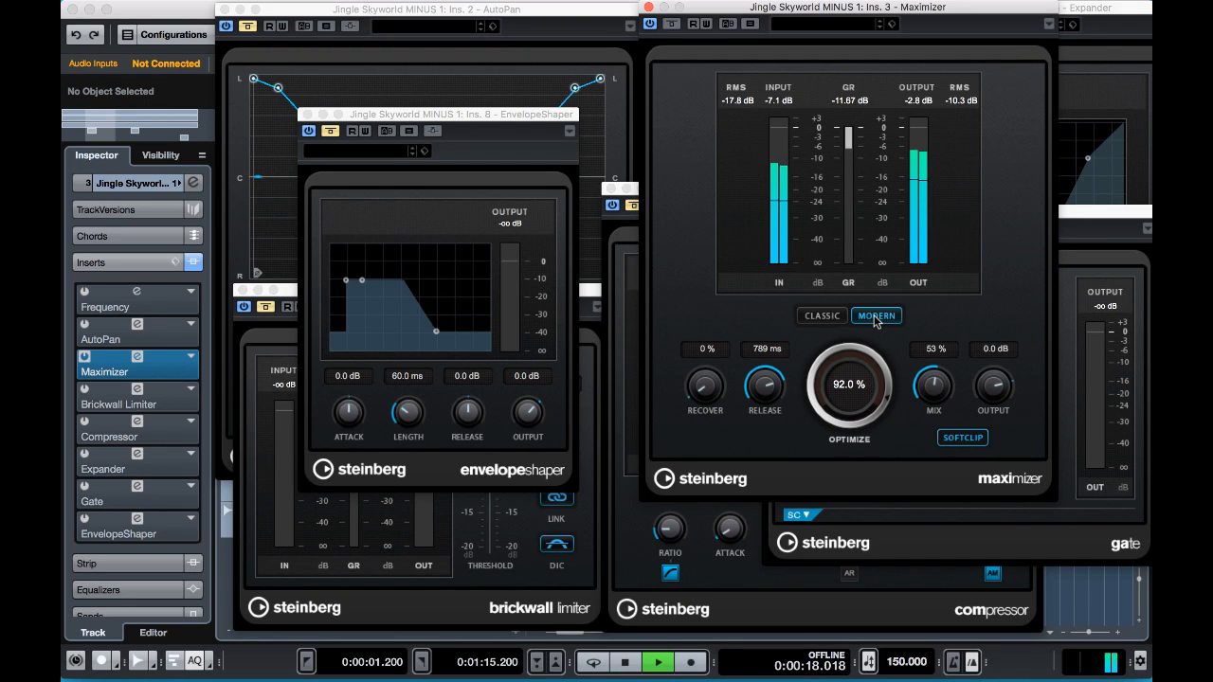
pyautogui.click(821, 317)
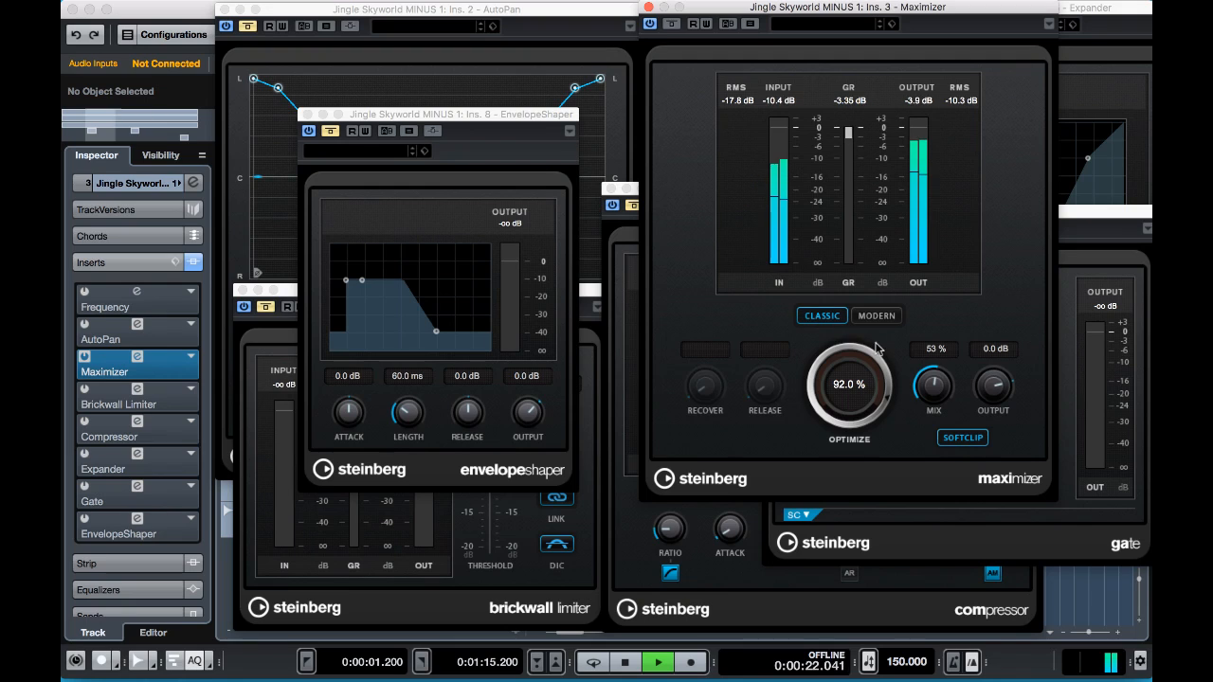
pyautogui.press('space')
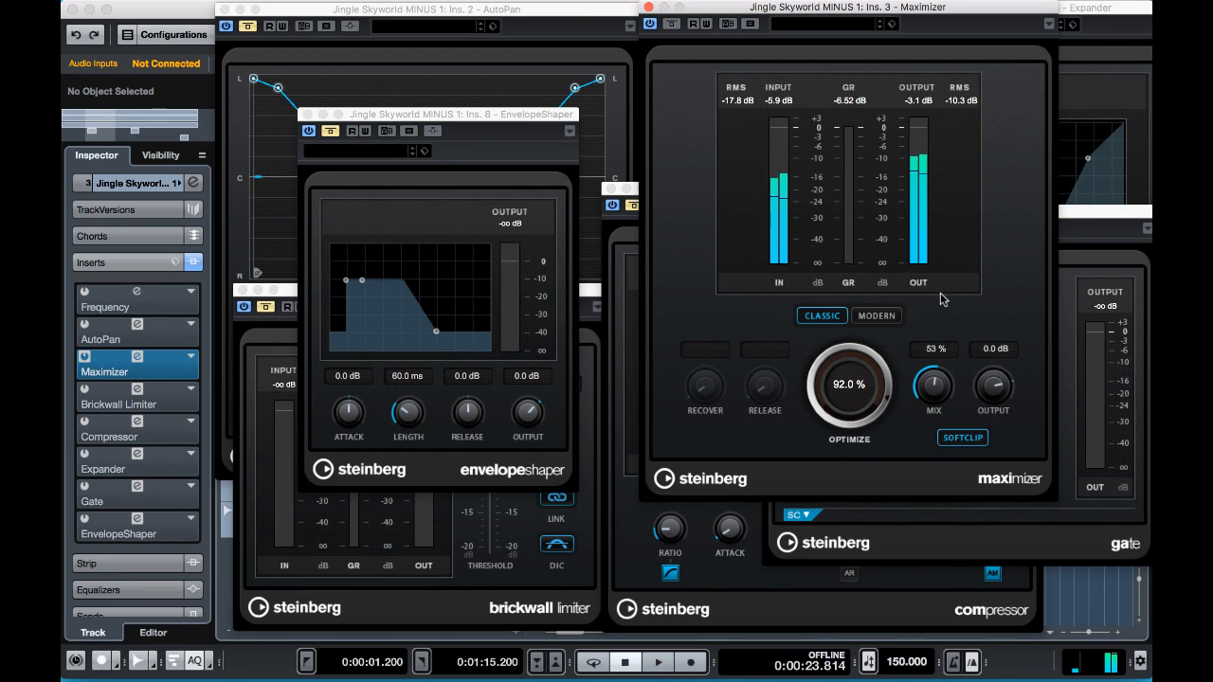
pyautogui.click(874, 315)
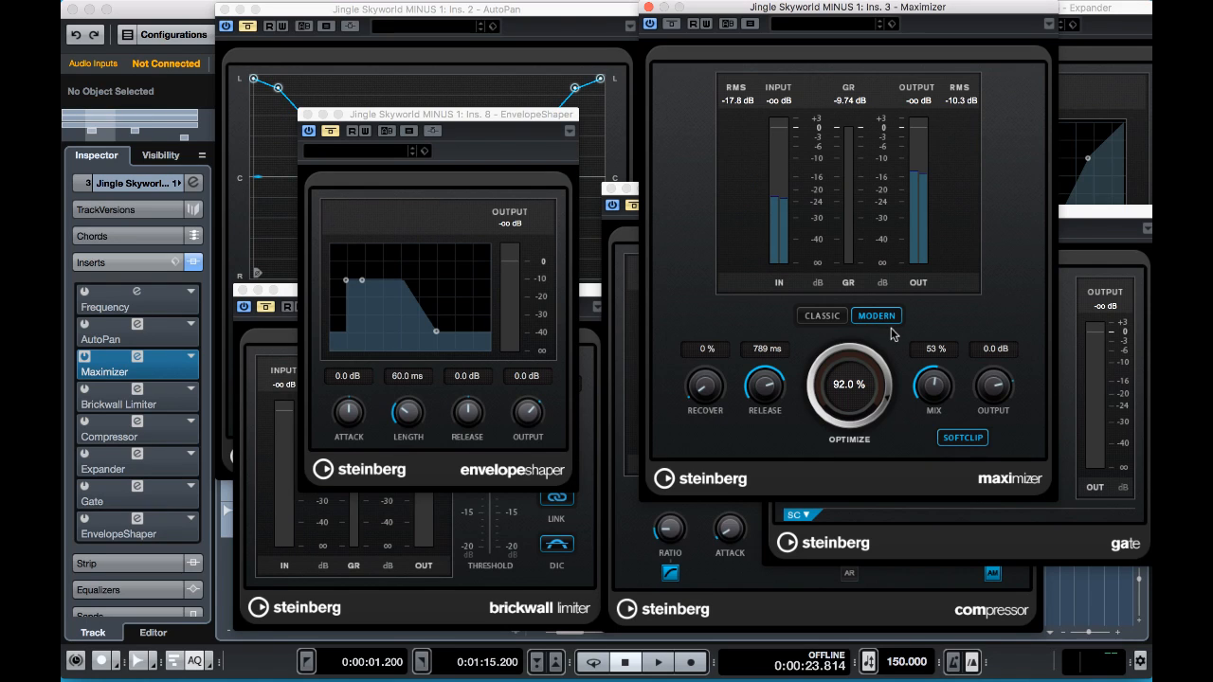
pyautogui.click(820, 318)
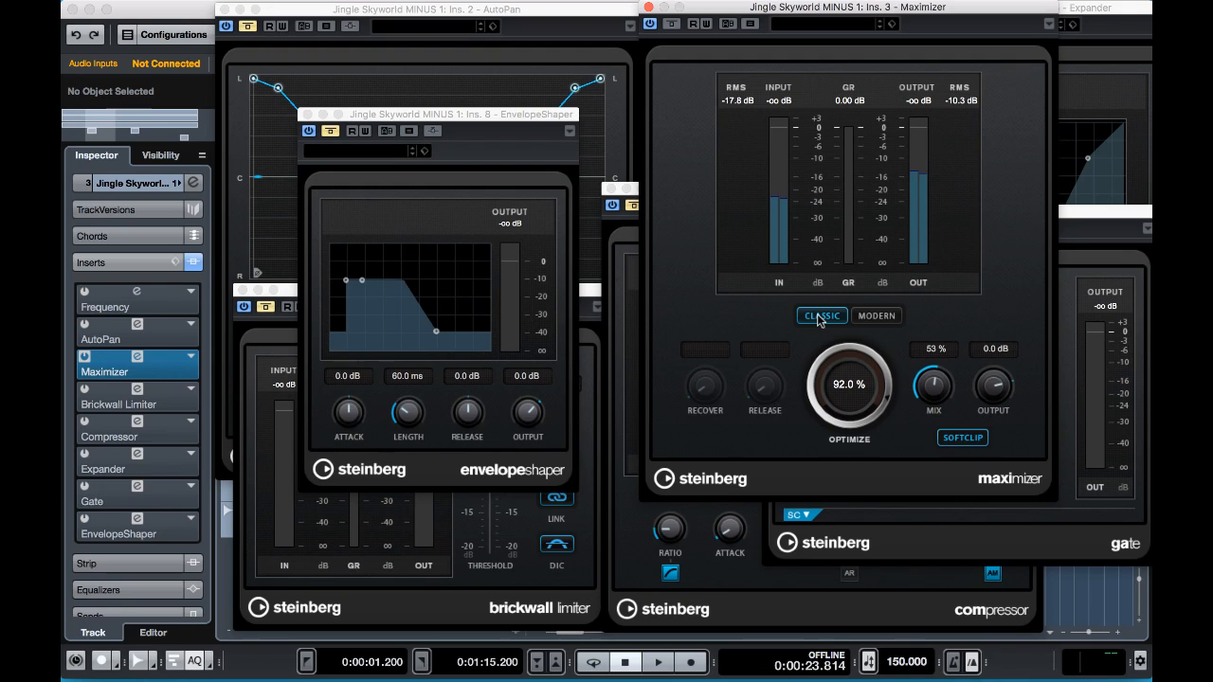
pyautogui.press('space')
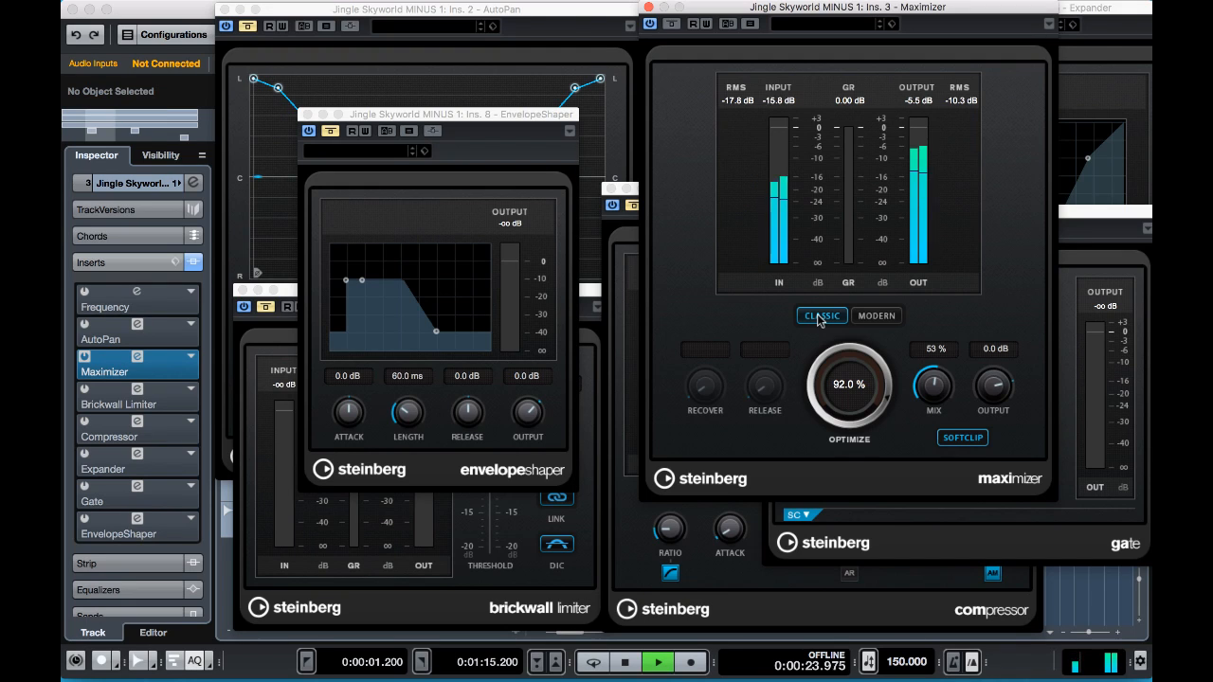
pyautogui.click(879, 320)
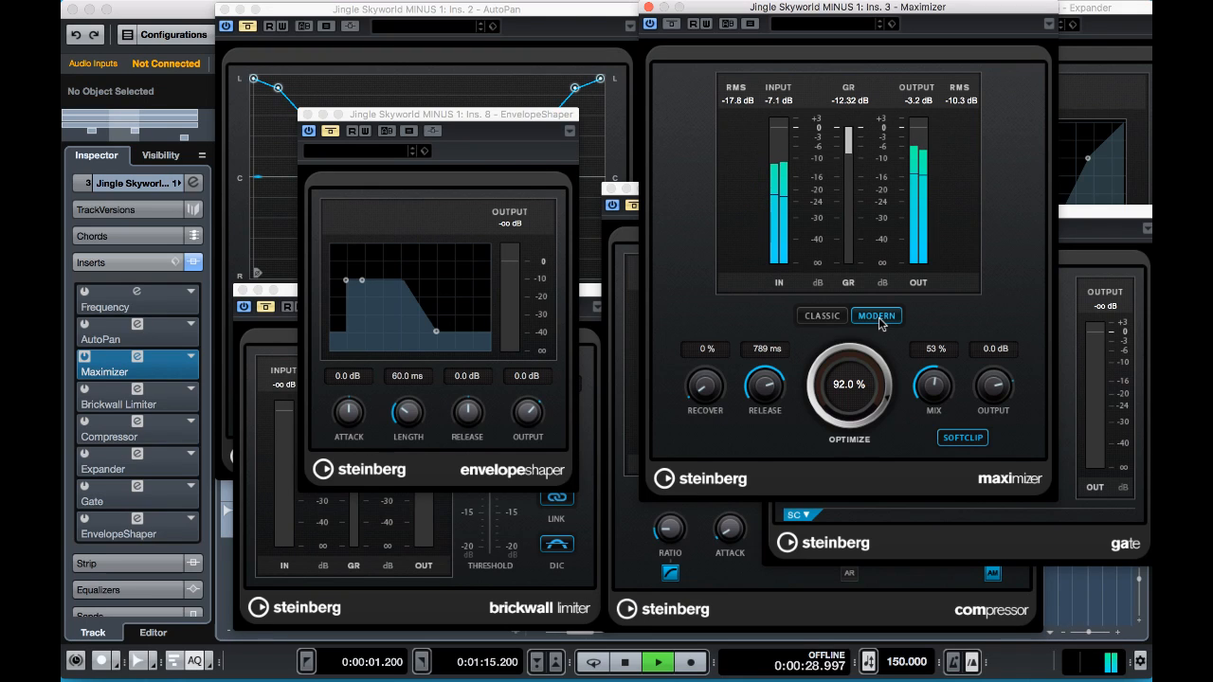
pyautogui.click(833, 317)
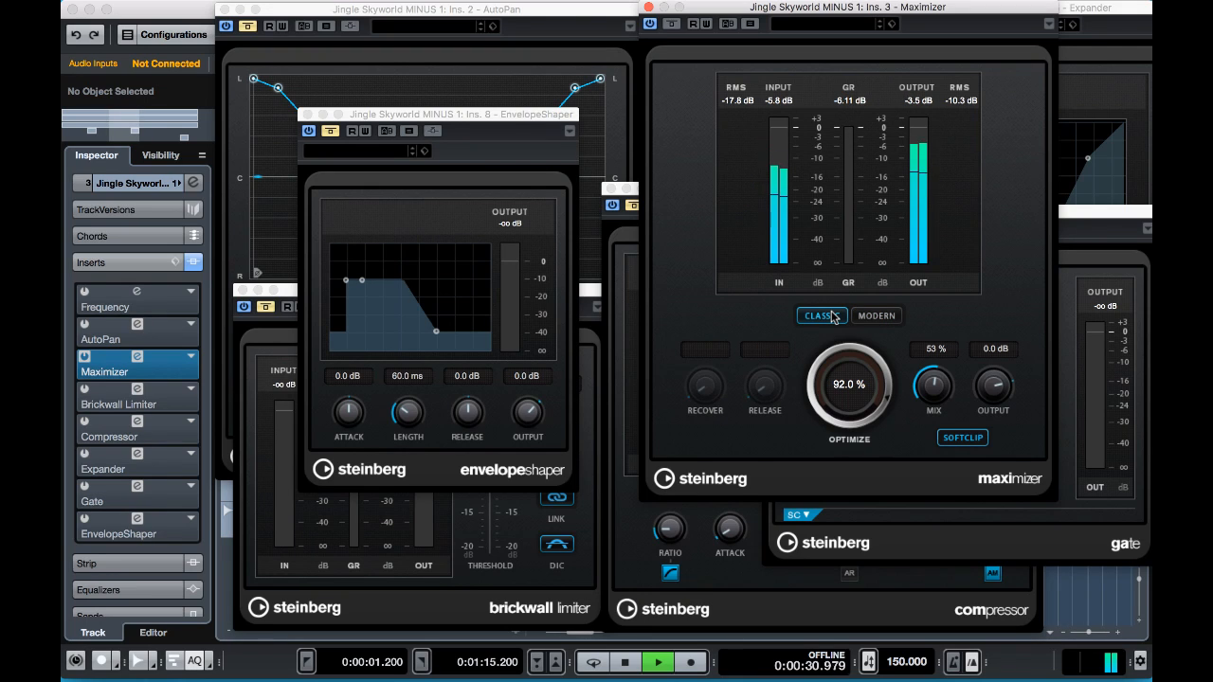
pyautogui.click(878, 319)
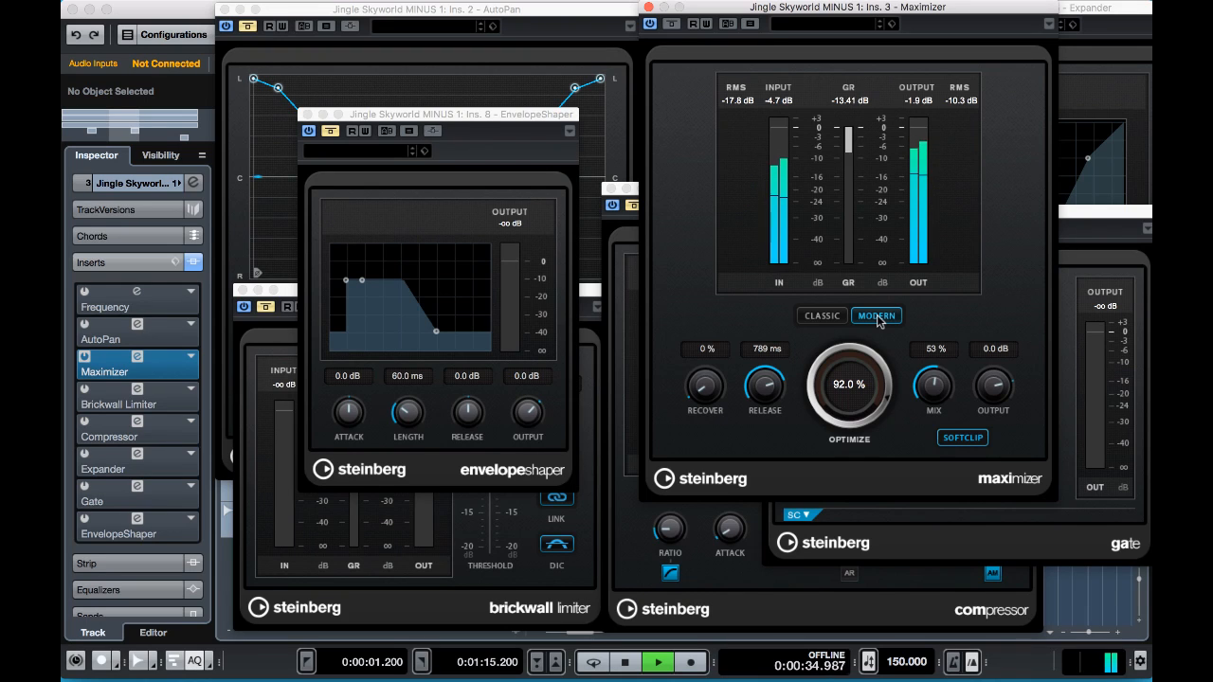
# Stop the song, add the 01 075 drums loop on a new track at the project start, and solo that track.
pyautogui.press('space')
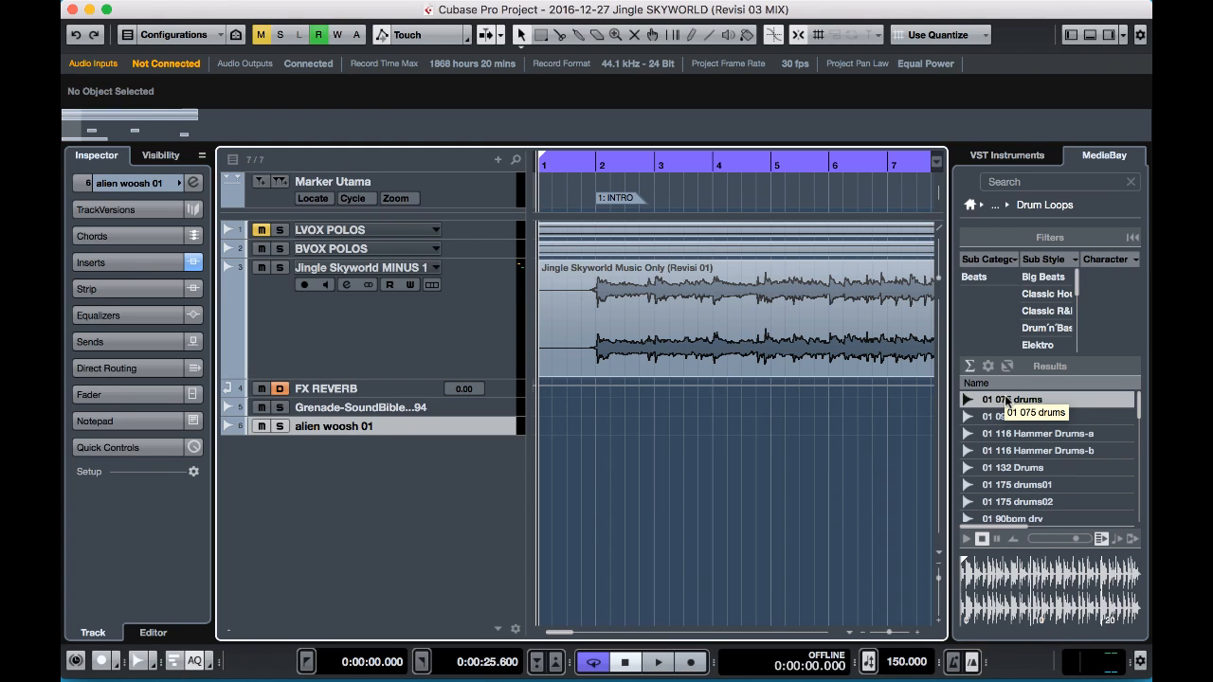
pyautogui.moveTo(1005, 399); pyautogui.dragTo(537, 471)
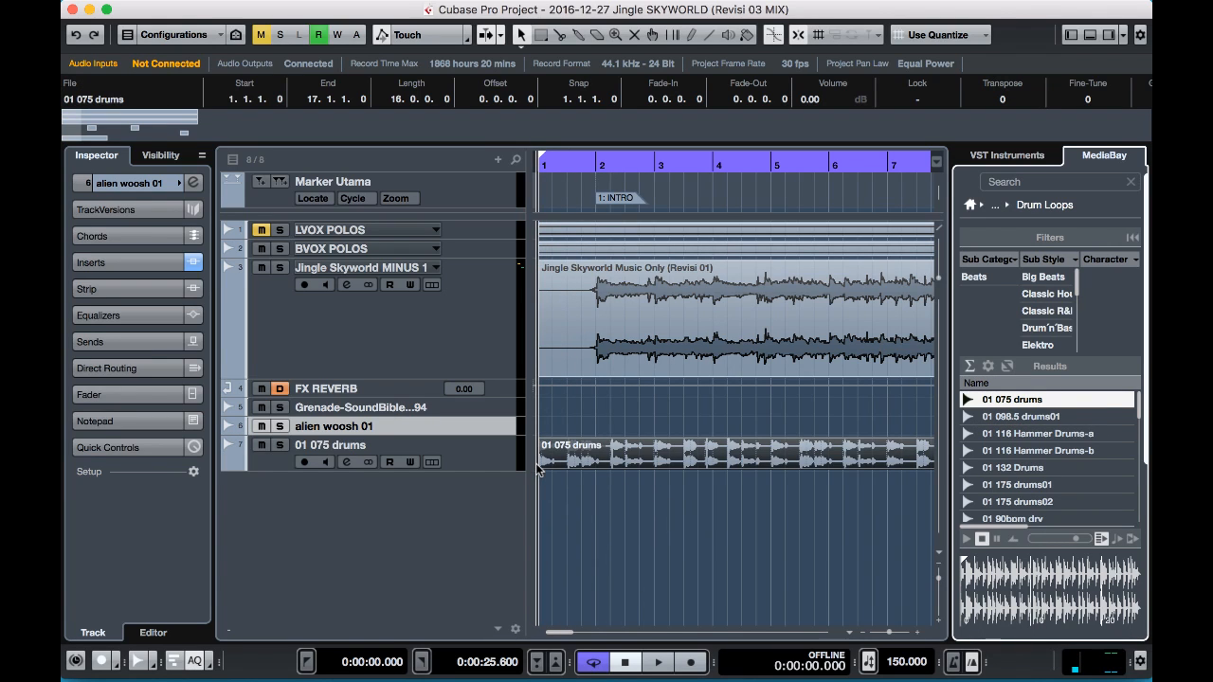
pyautogui.click(281, 446)
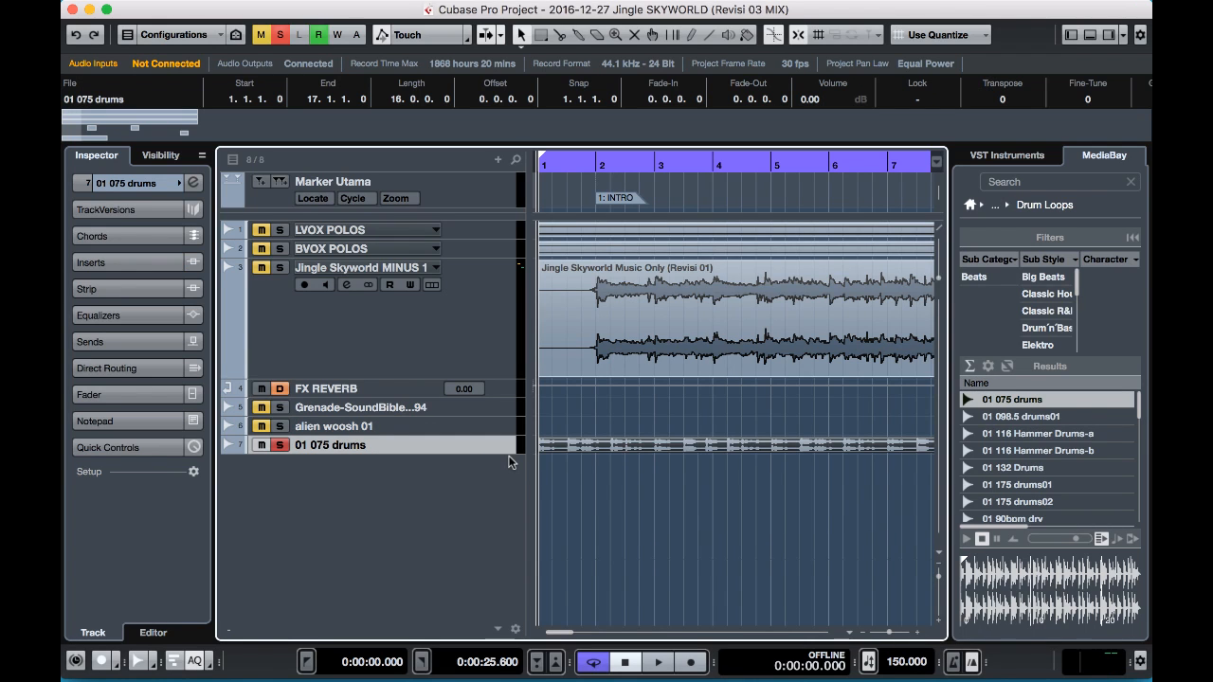
pyautogui.press('space')
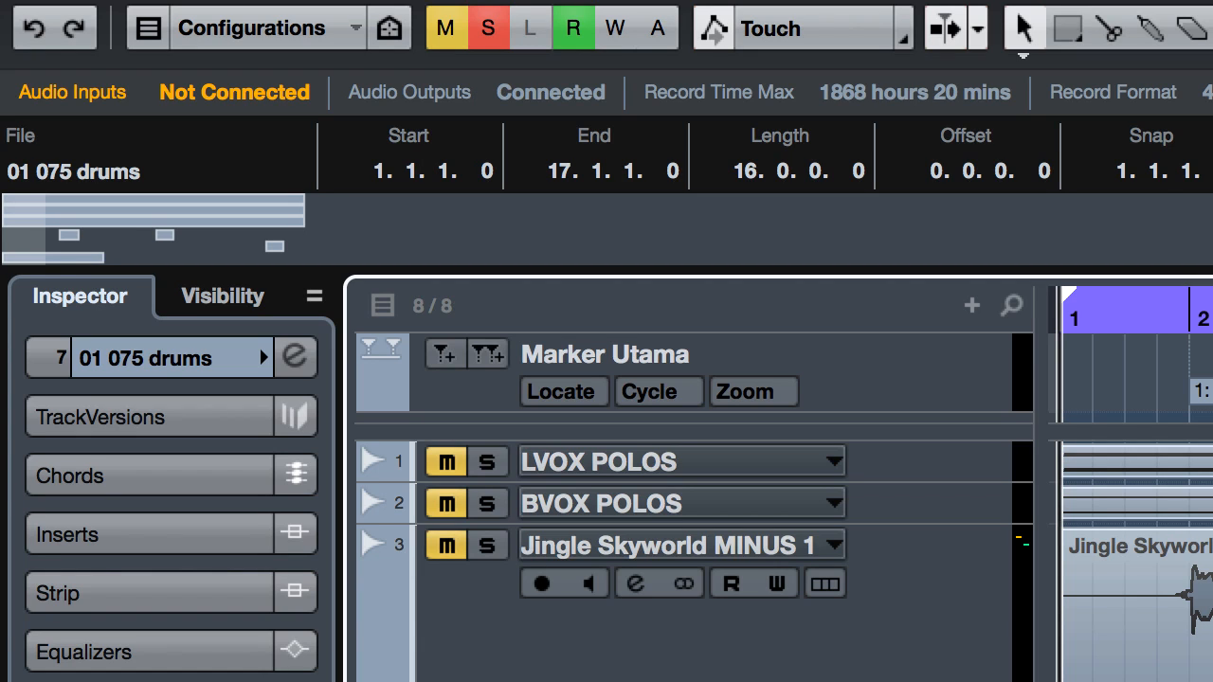
# Add one instrument track with the Retrologue synth routed to Stereo Out.
pyautogui.click(972, 305)
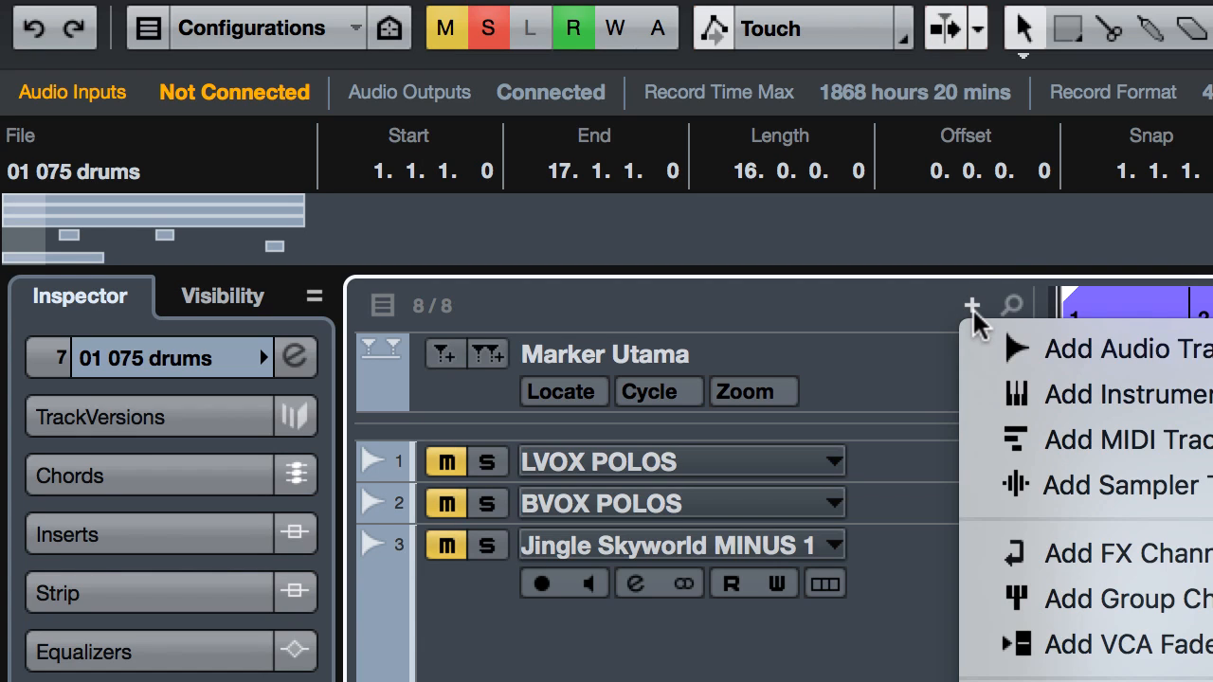
pyautogui.click(1038, 399)
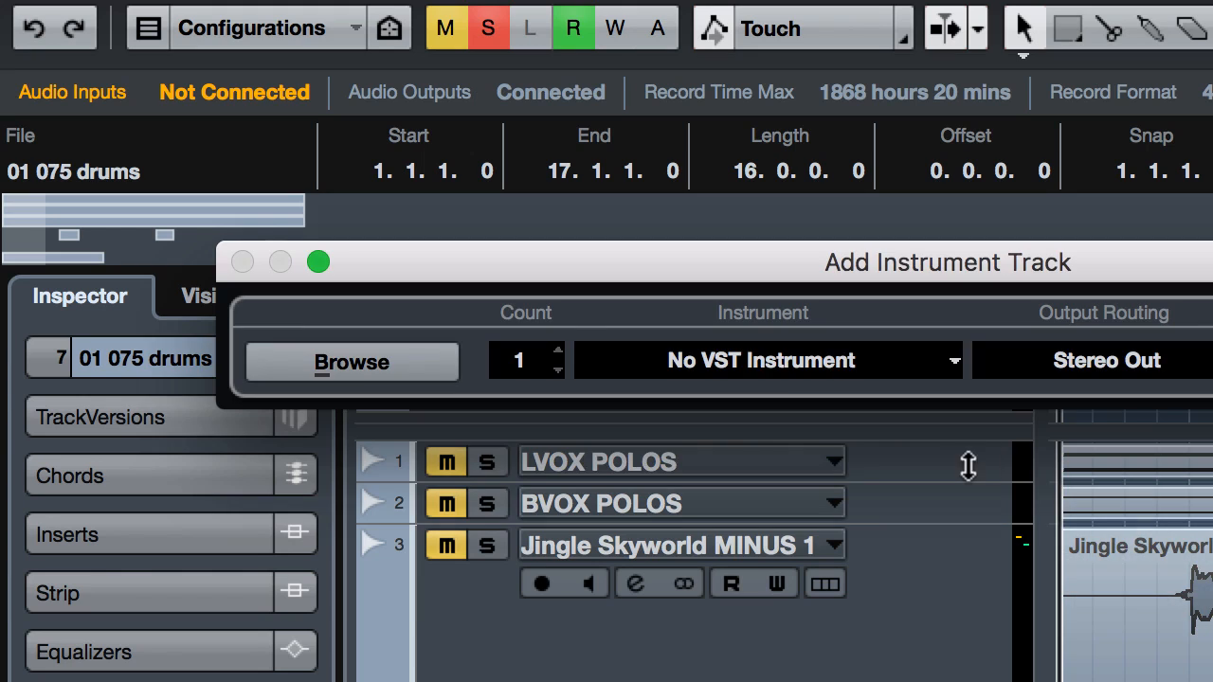
pyautogui.click(780, 365)
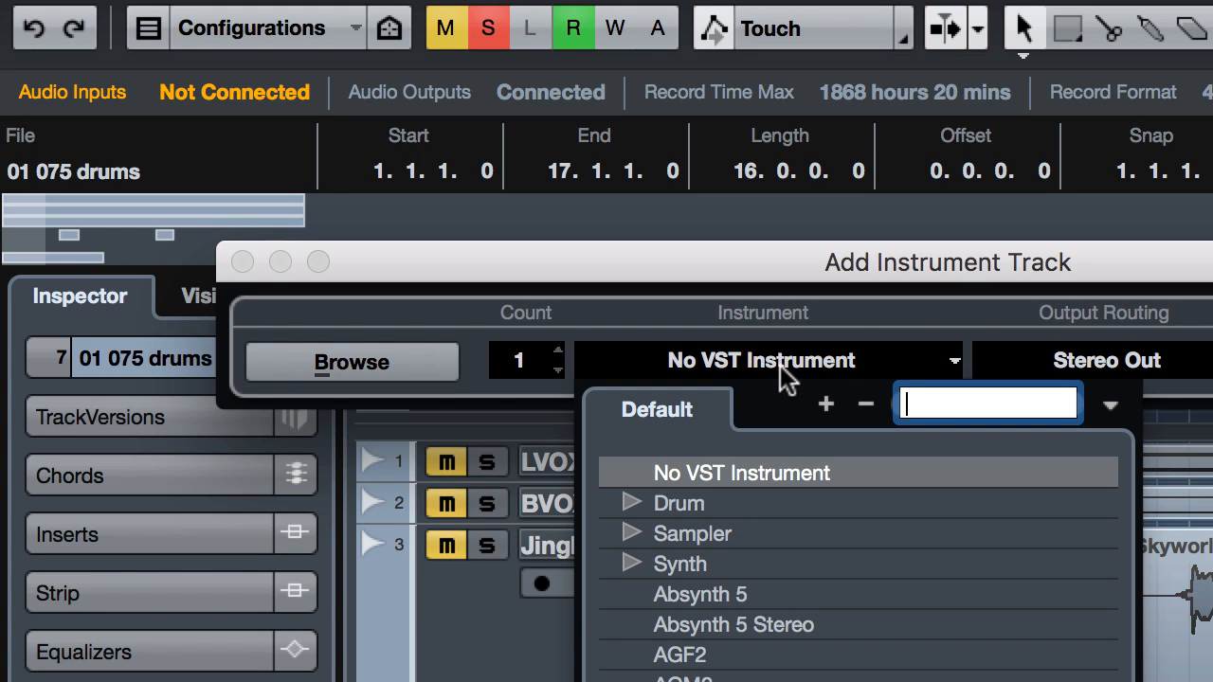
pyautogui.write('RET')
pyautogui.press('Return')
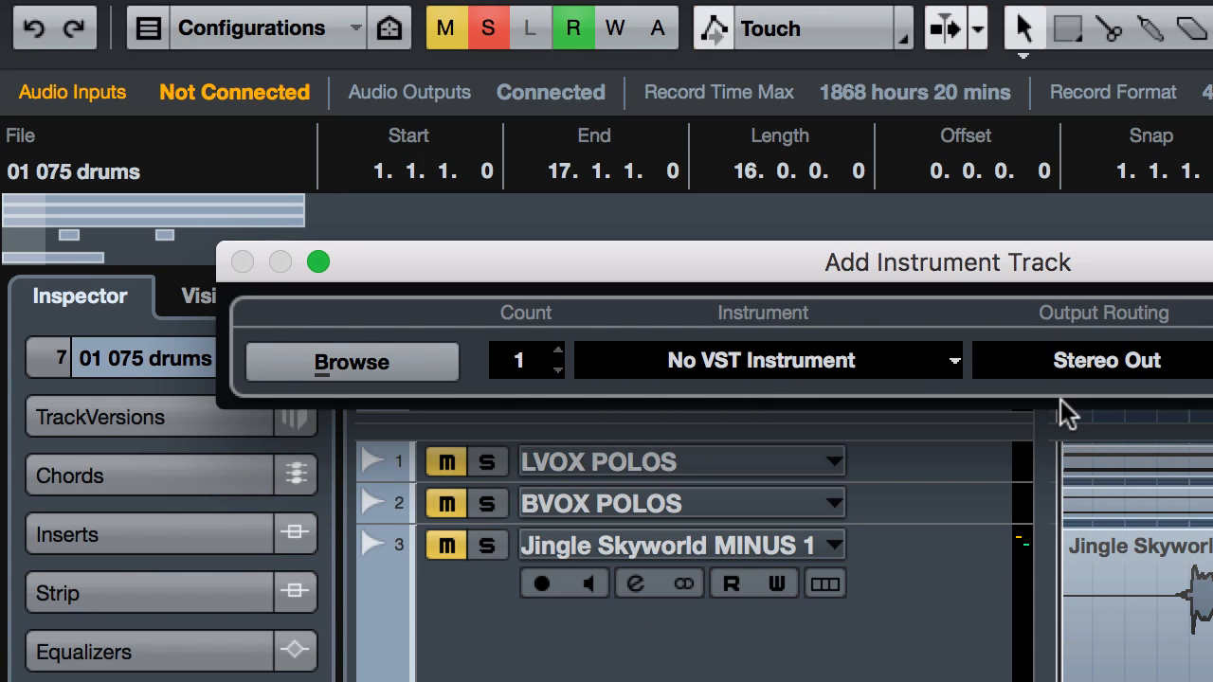
pyautogui.click(908, 367)
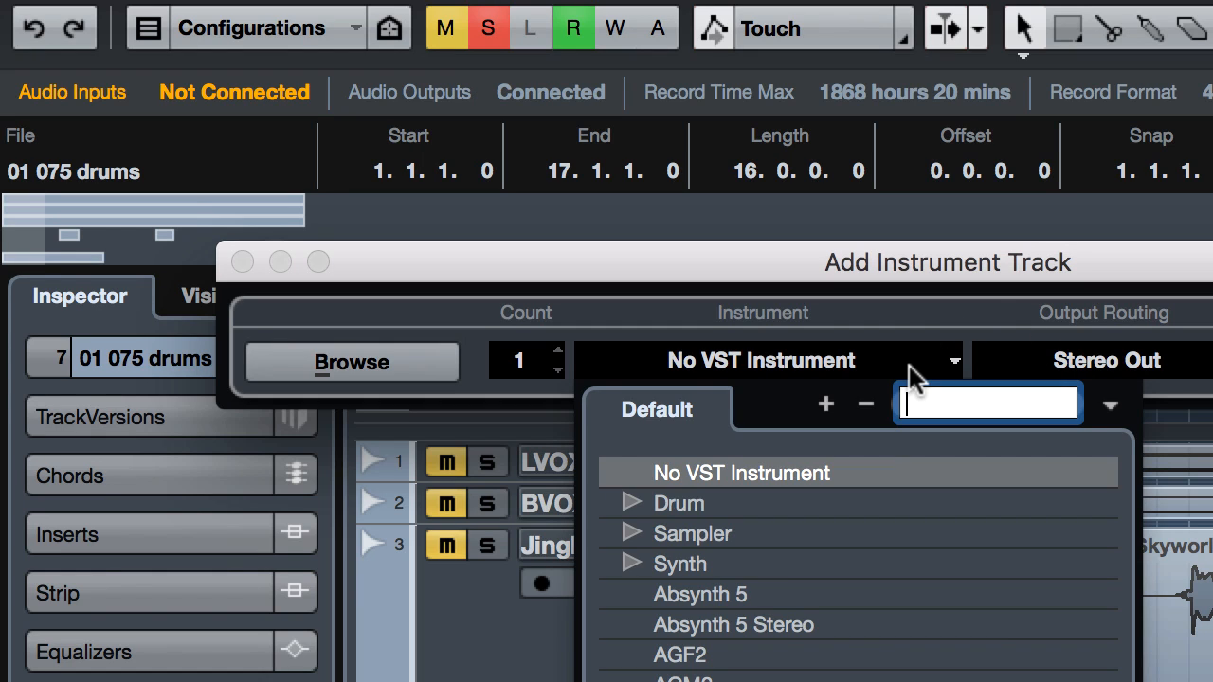
pyautogui.write('RET')
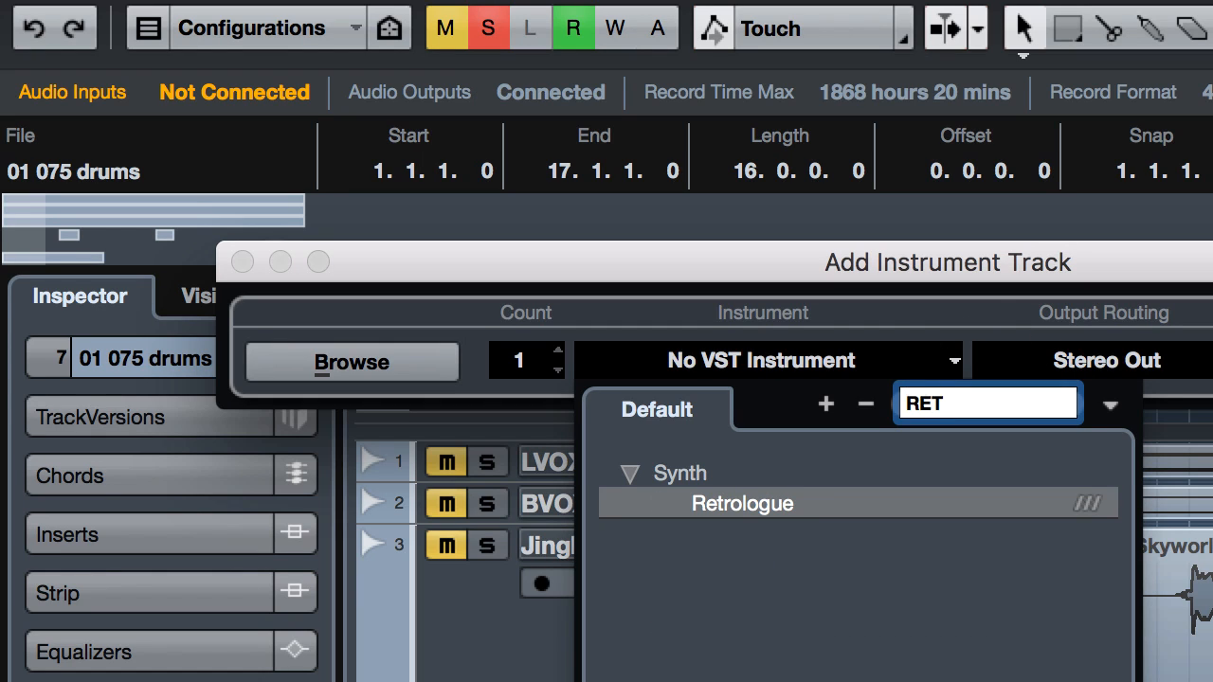
pyautogui.click(737, 504)
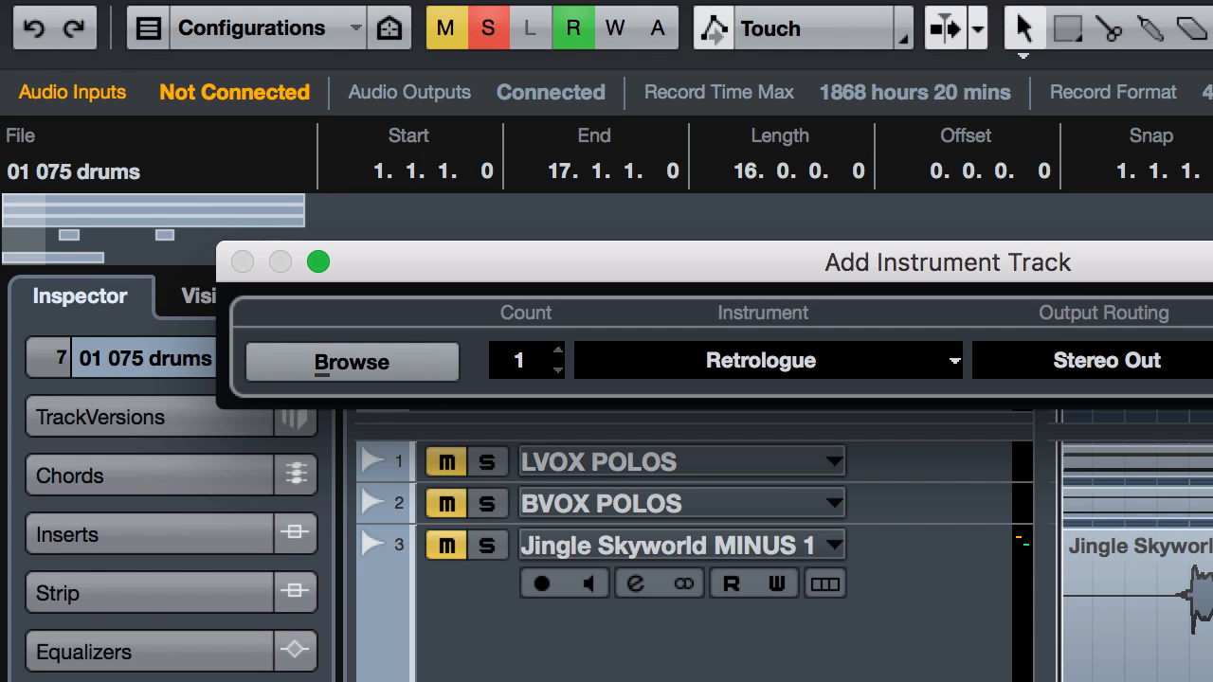
pyautogui.press('Return')
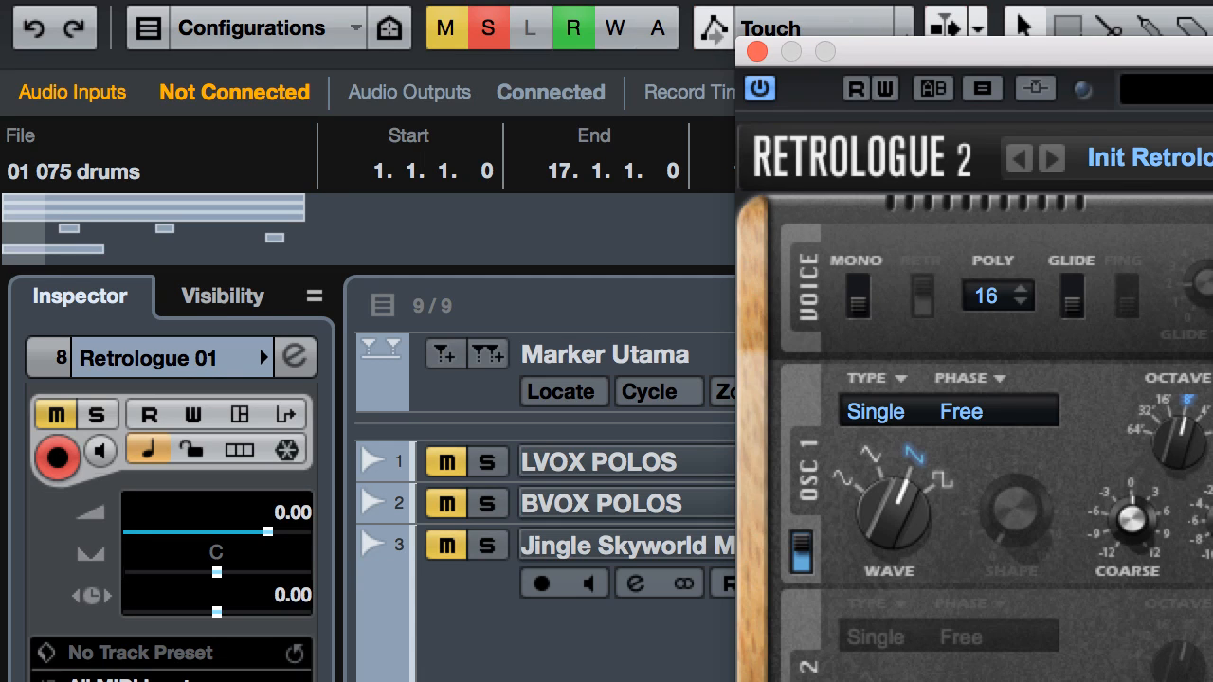
# Solo the Retrologue track and activate the side-chain input of the Retrologue plug-in.
pyautogui.press('s')
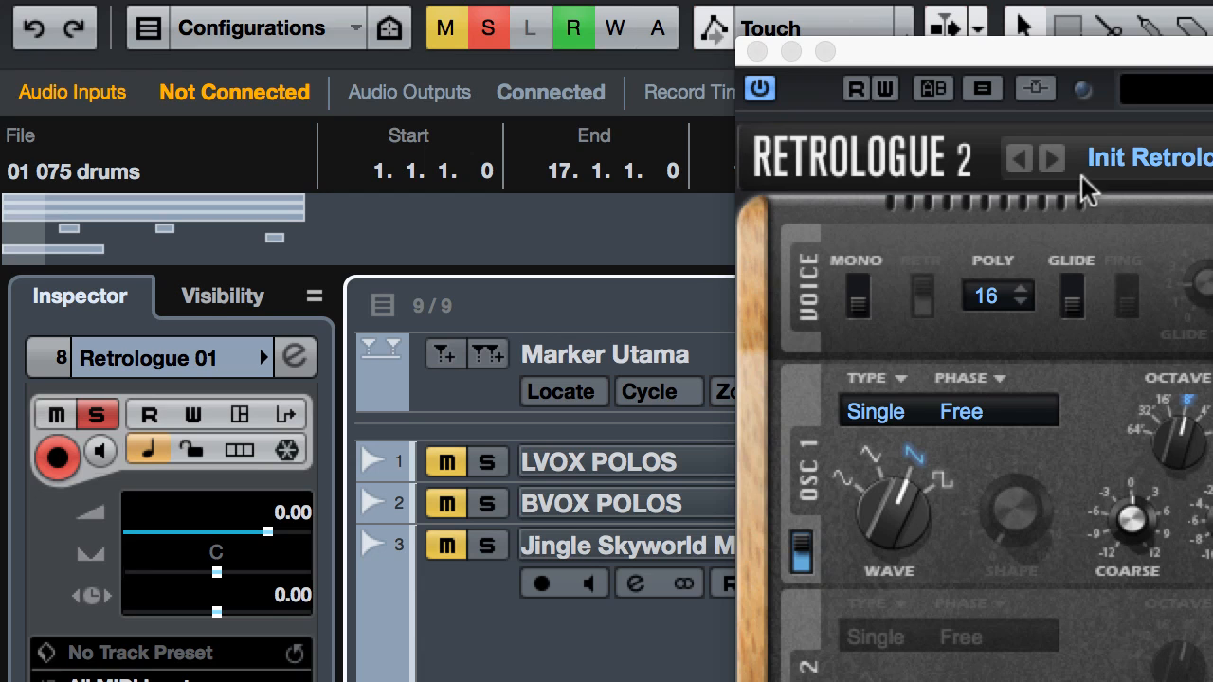
pyautogui.moveTo(1114, 45); pyautogui.dragTo(880, 76)
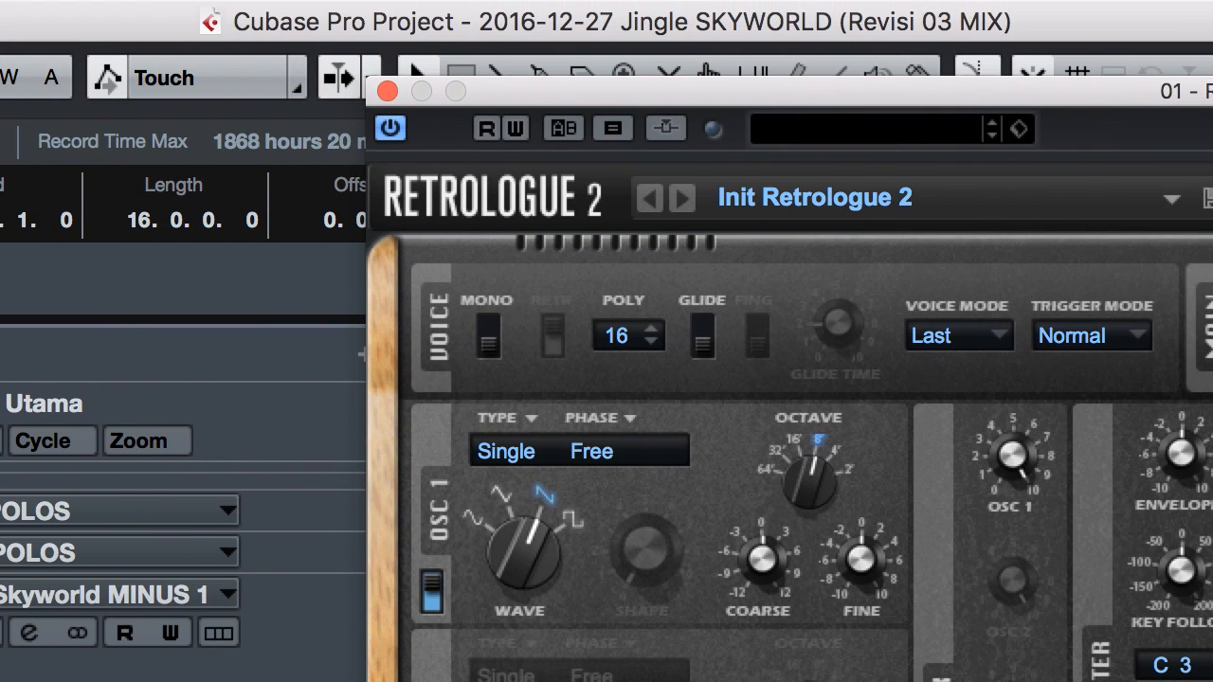
pyautogui.click(665, 130)
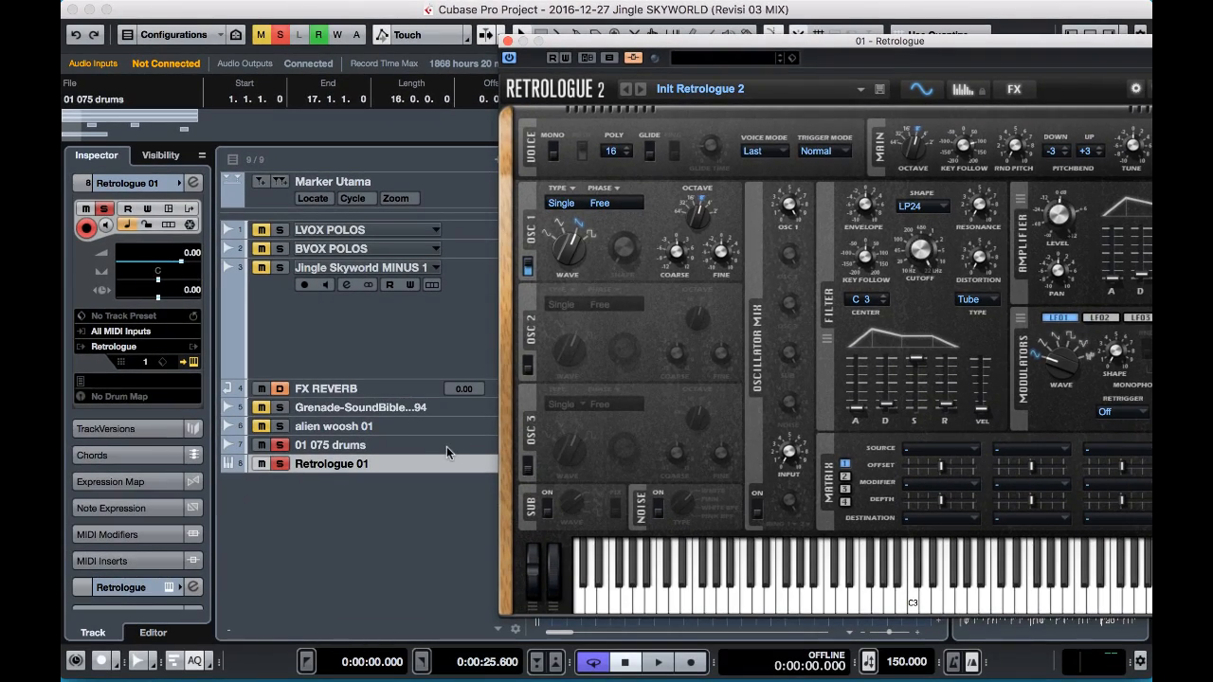
# On the 01 075 drums track, add an active pre-fader send to the Retrologue side-chain.
pyautogui.click(471, 448)
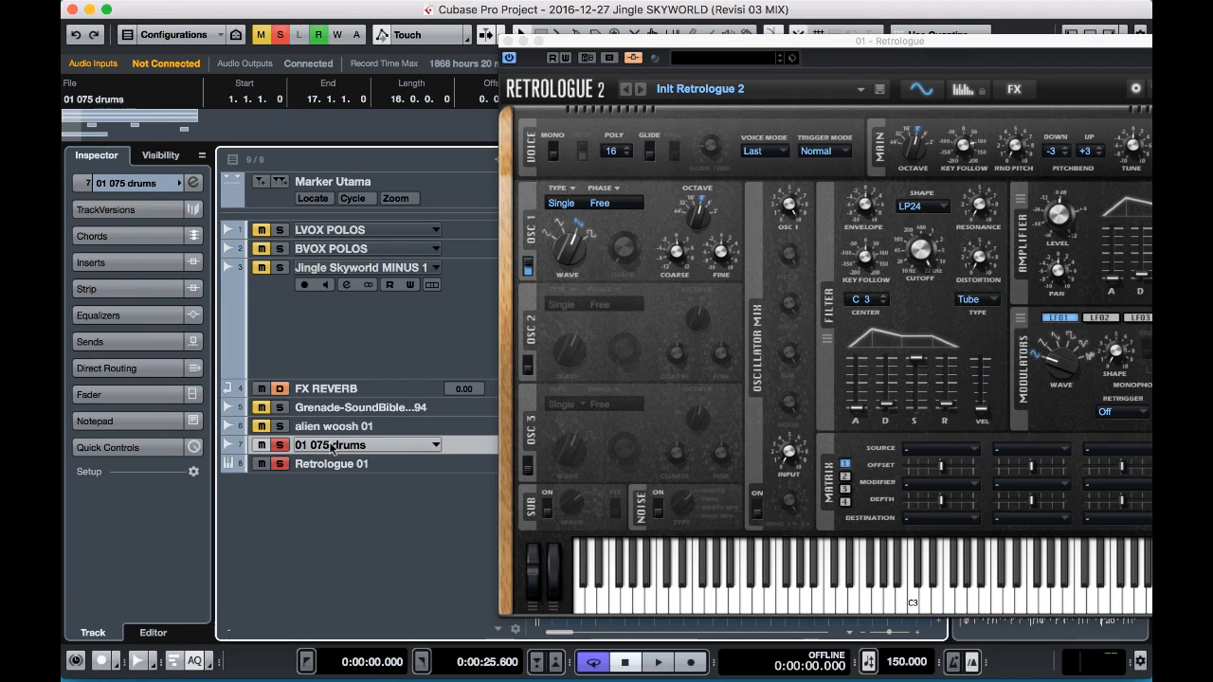
pyautogui.click(121, 342)
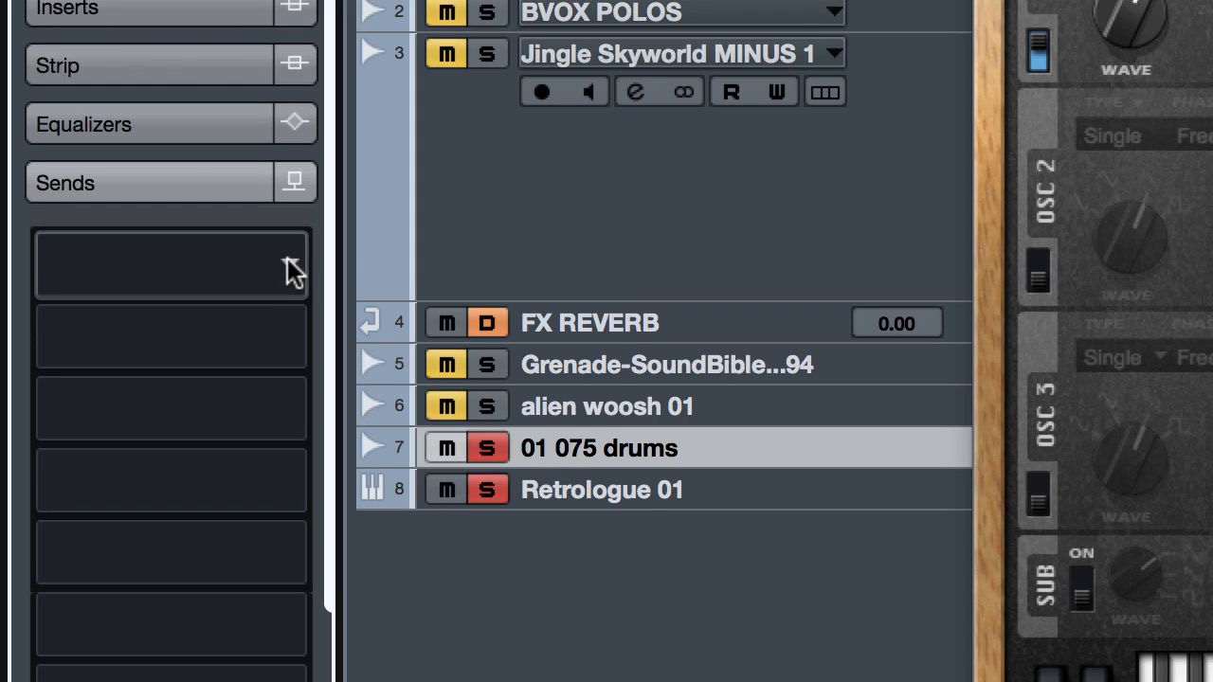
pyautogui.click(288, 261)
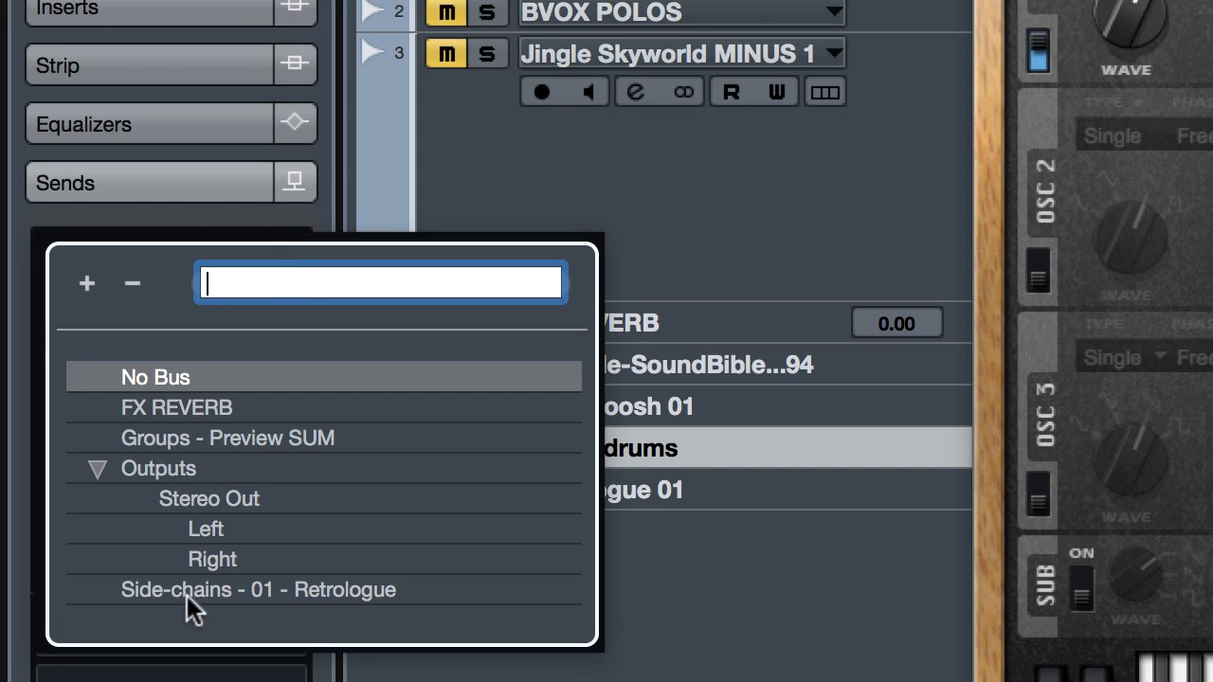
pyautogui.click(339, 590)
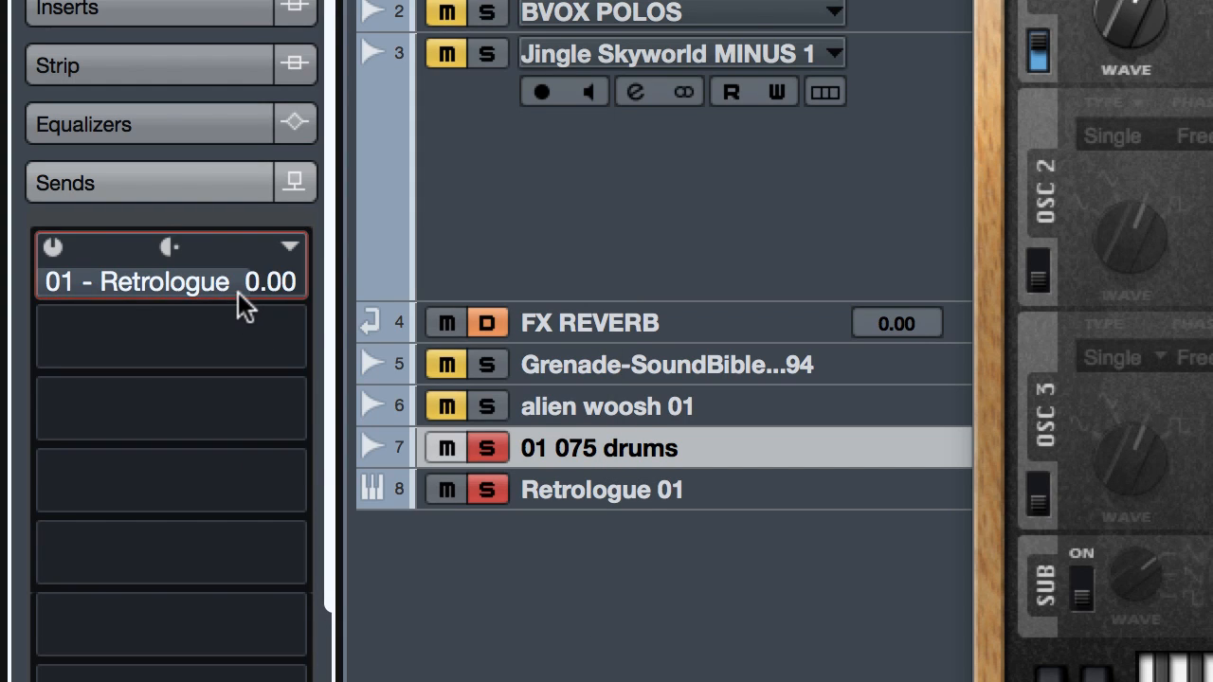
pyautogui.click(52, 246)
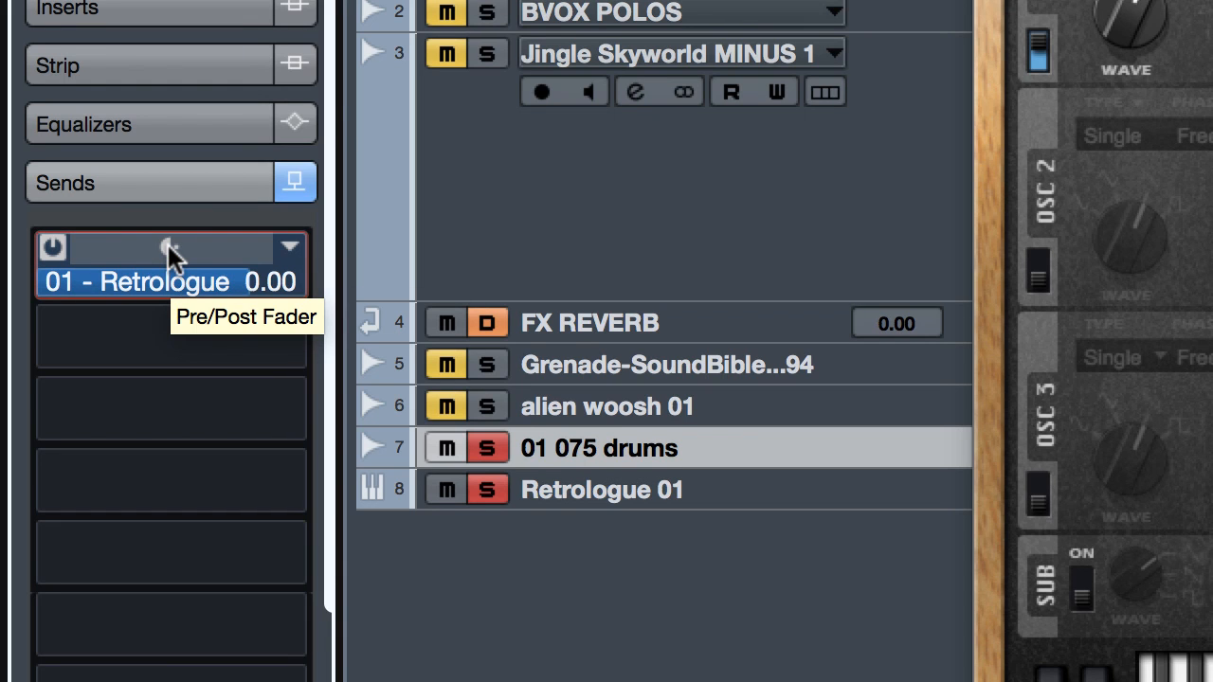
pyautogui.click(168, 247)
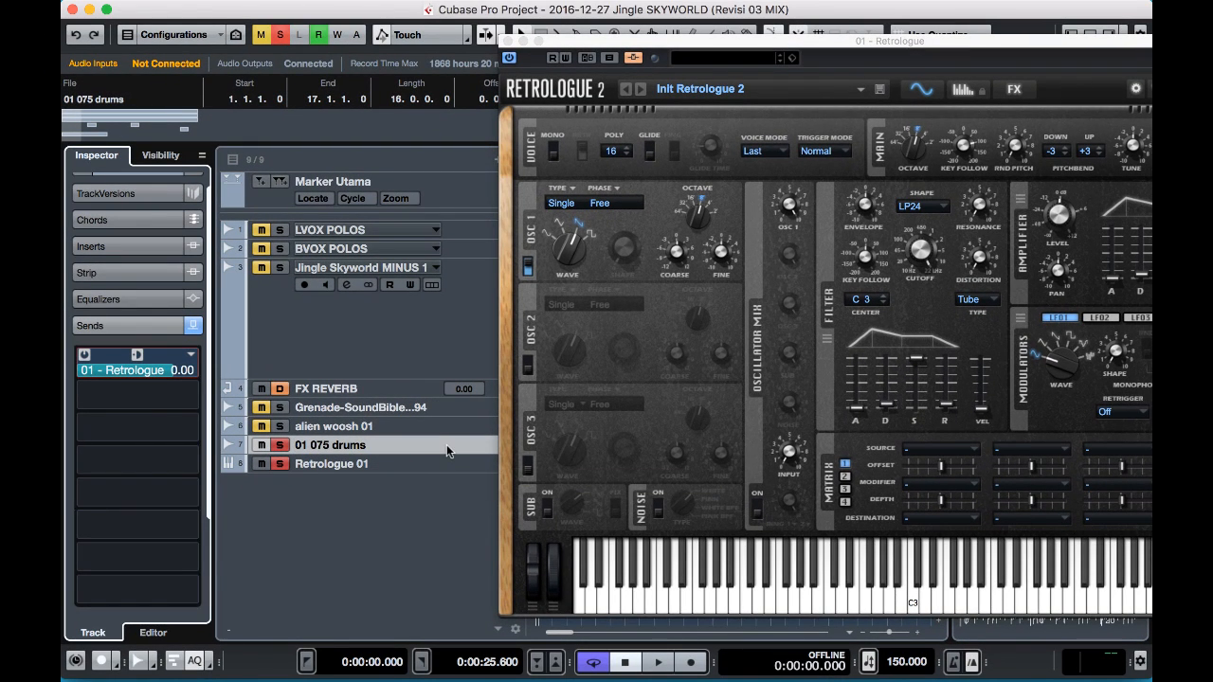
# Lower the 01 075 drums track's volume fader all the way and show its sends again.
pyautogui.click(461, 447)
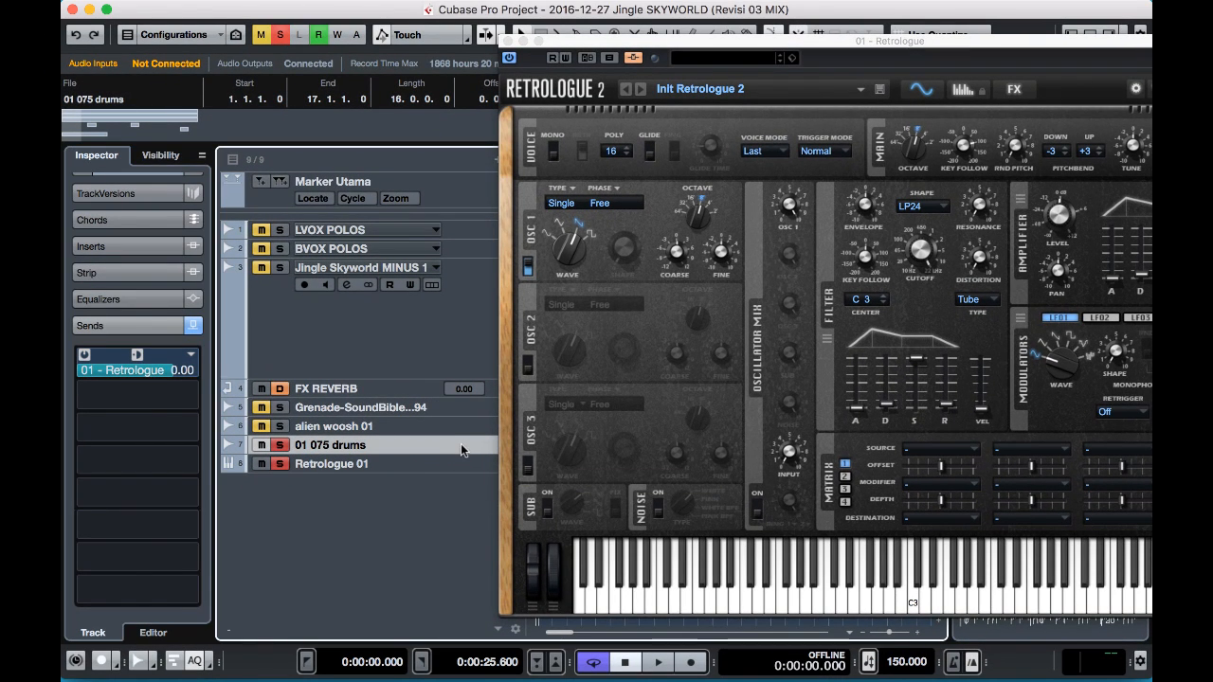
pyautogui.scroll(2, 124, 202)
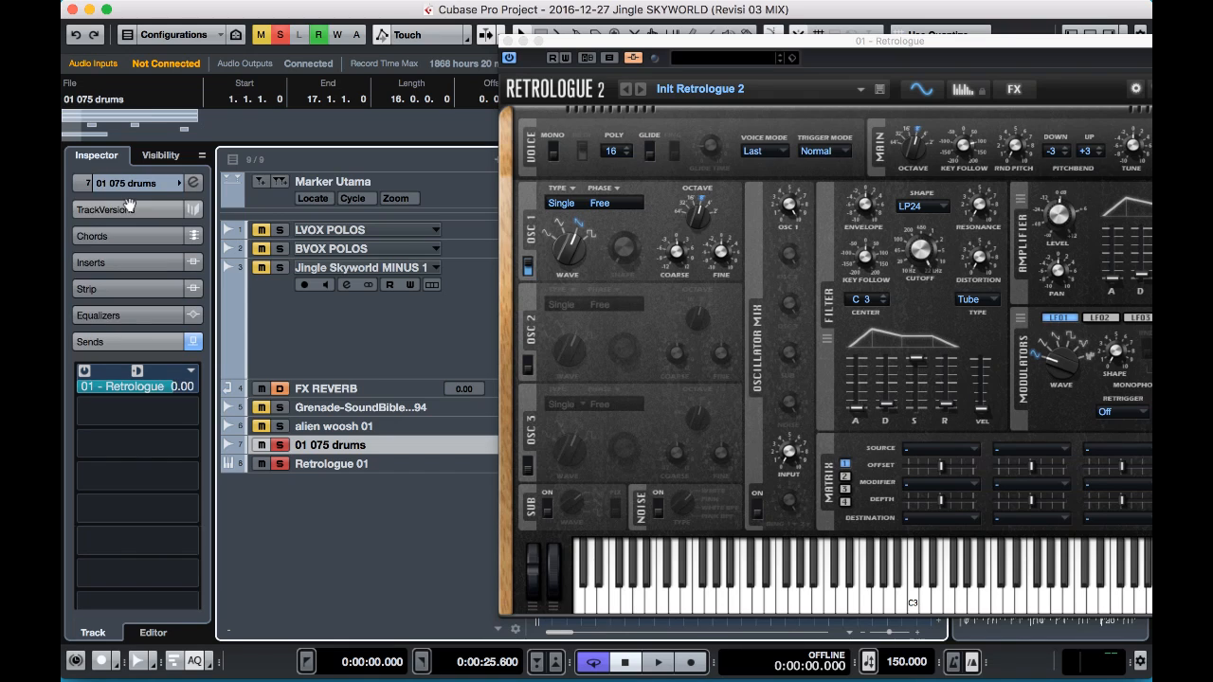
pyautogui.click(125, 185)
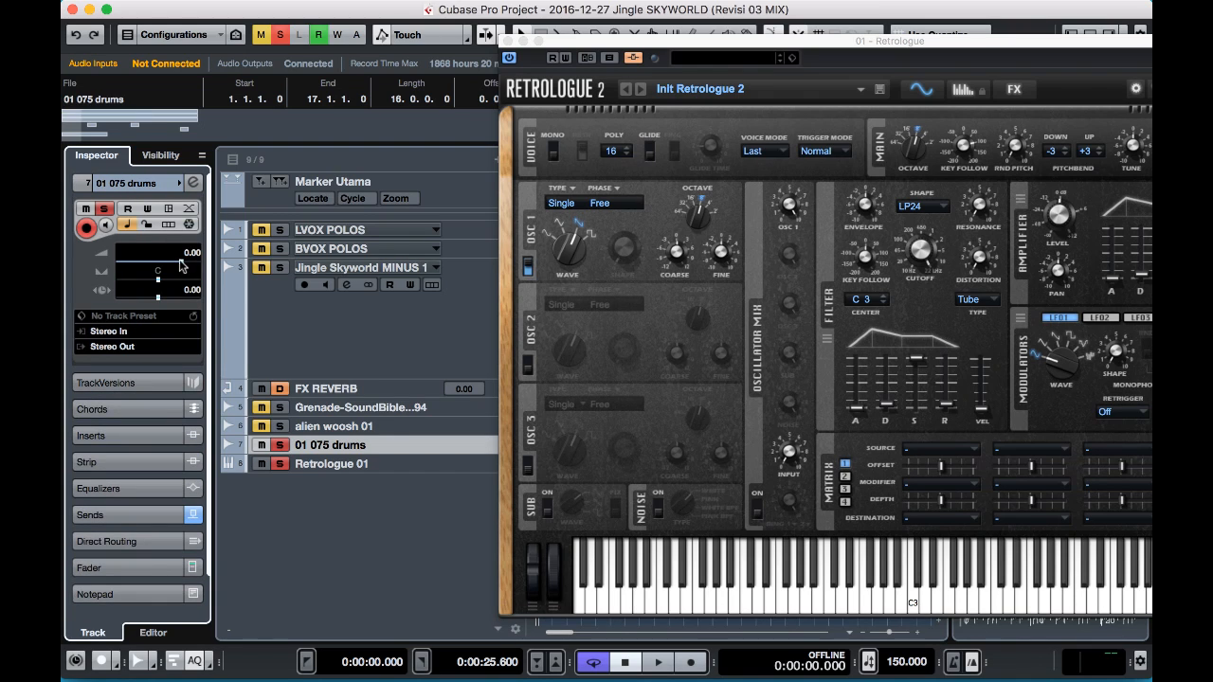
pyautogui.moveTo(181, 265); pyautogui.dragTo(118, 269)
pyautogui.click(147, 515)
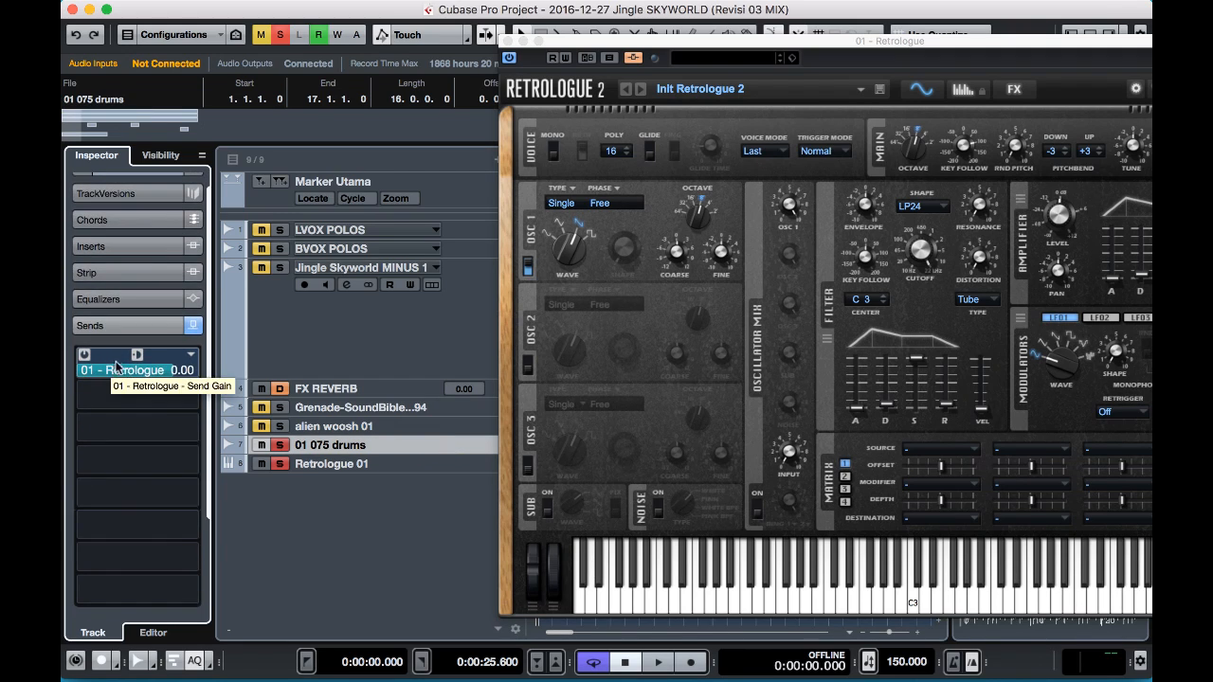
# Select the Retrologue track, increase its height, and start playback from the project start.
pyautogui.click(458, 469)
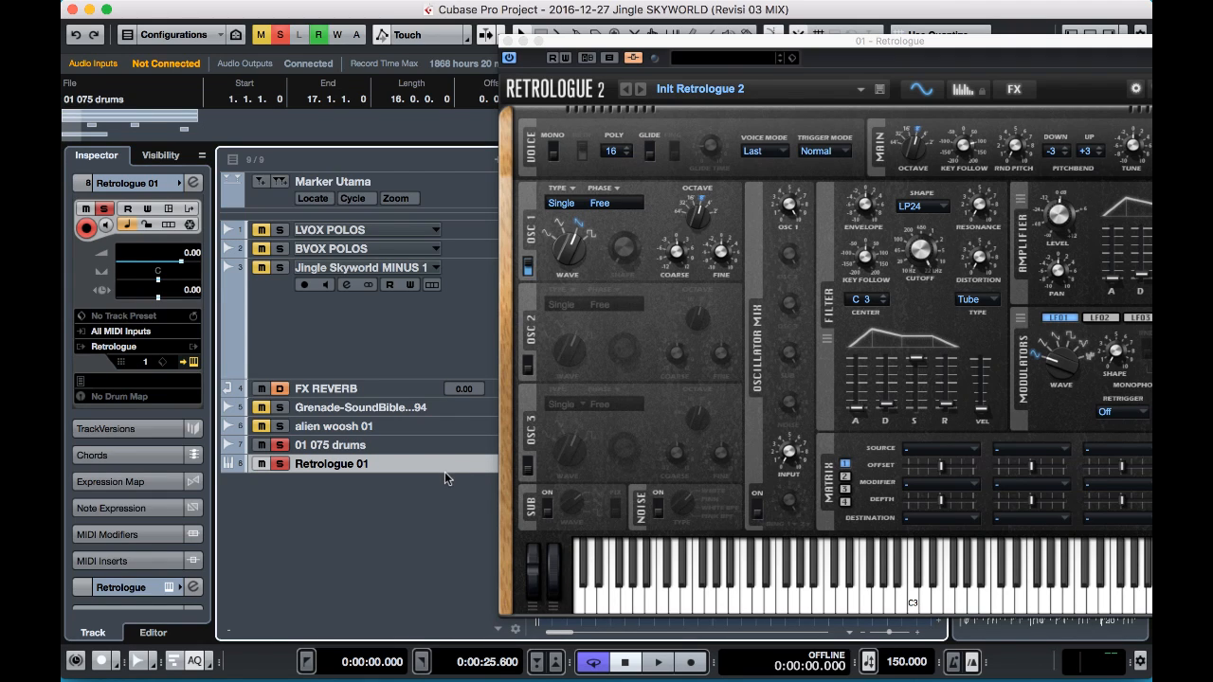
pyautogui.moveTo(445, 472); pyautogui.dragTo(445, 528)
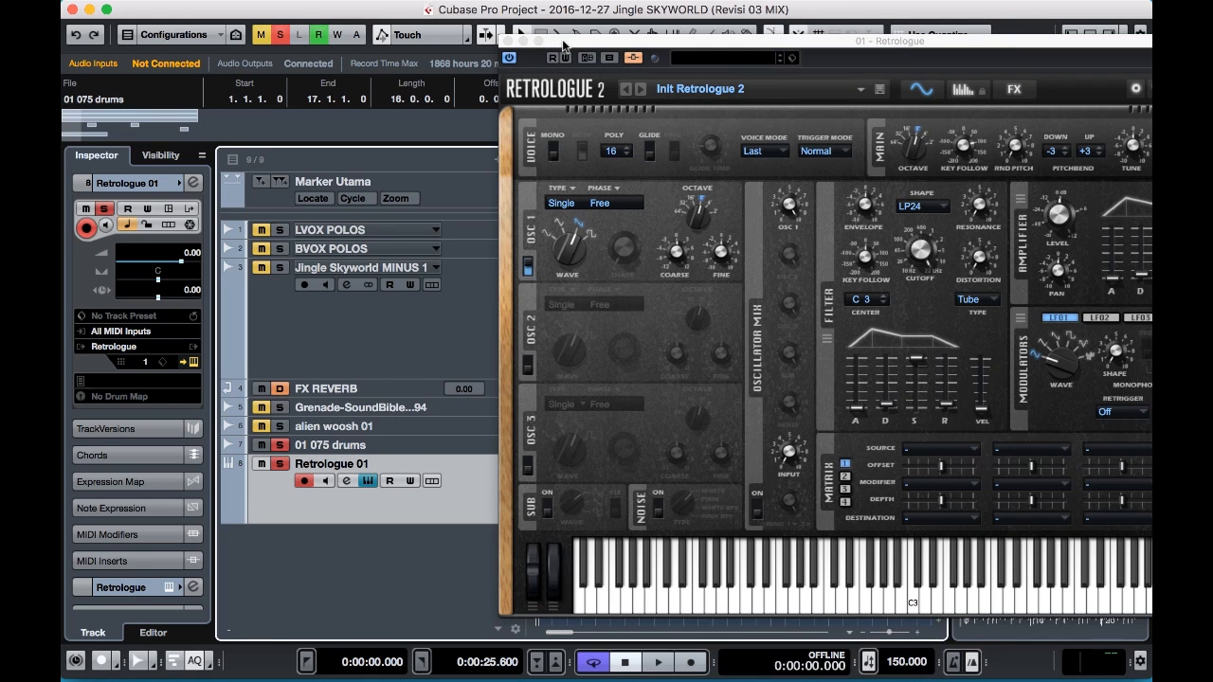
pyautogui.moveTo(566, 45); pyautogui.dragTo(739, 59)
pyautogui.press('space')
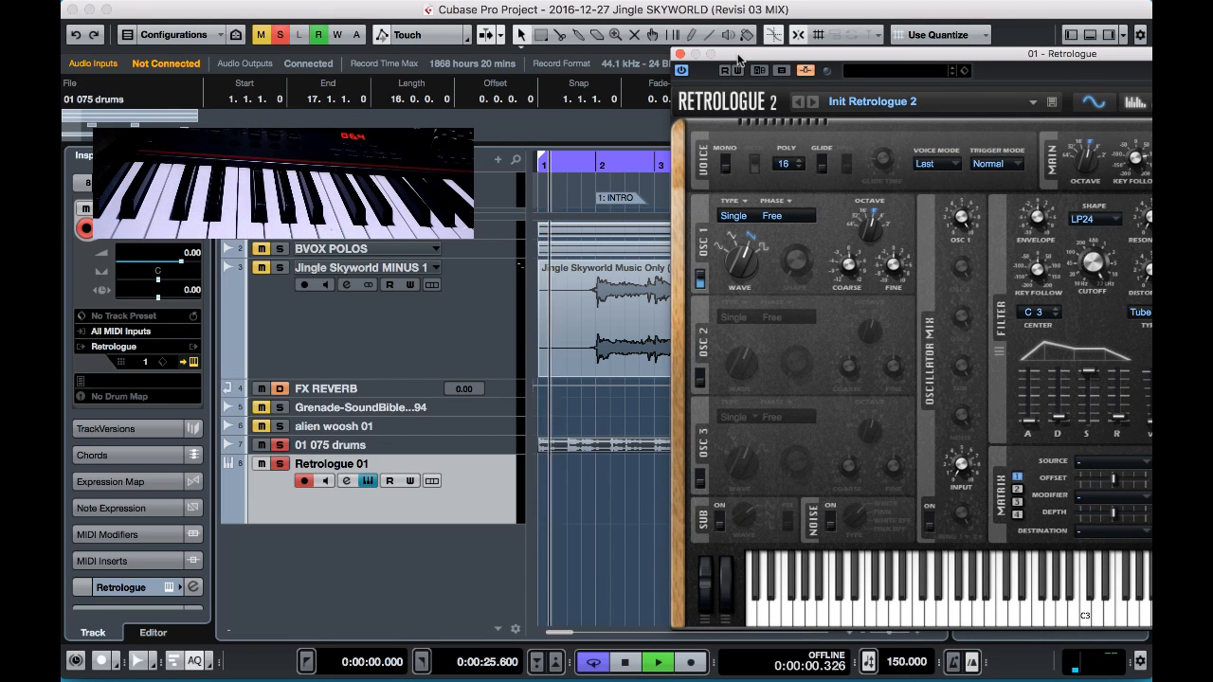
# Increase the height of the 01 075 drums track and reselect the Retrologue track.
pyautogui.click(476, 447)
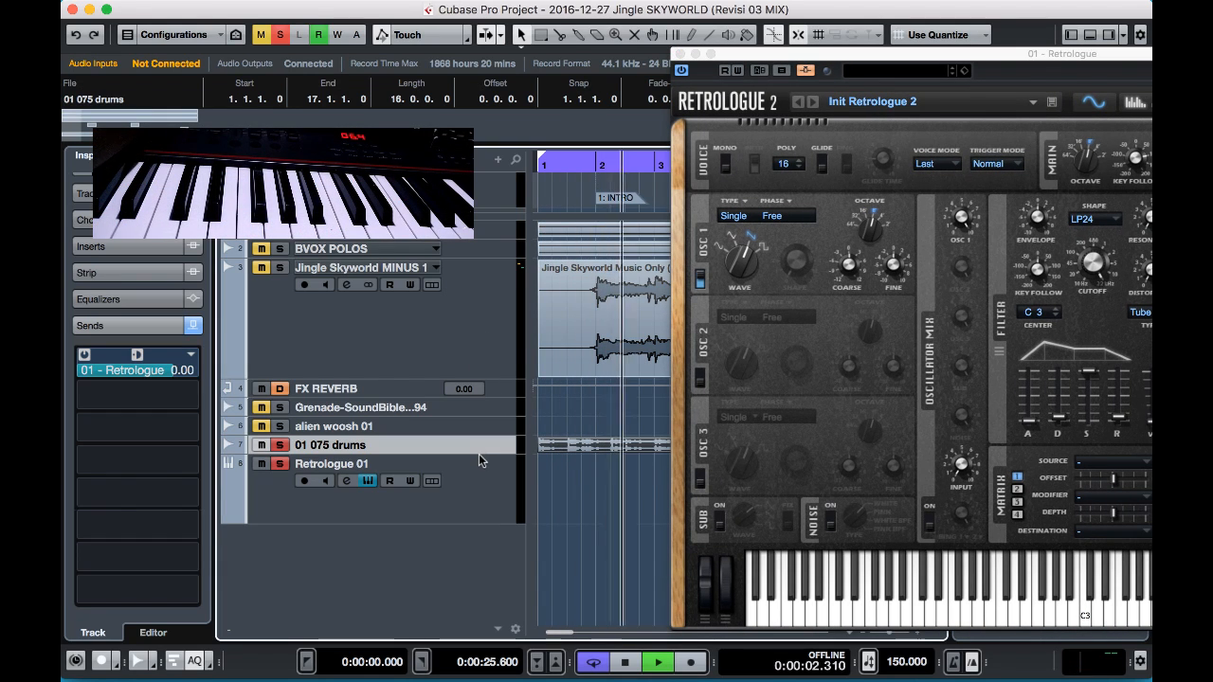
pyautogui.moveTo(481, 462); pyautogui.dragTo(482, 487)
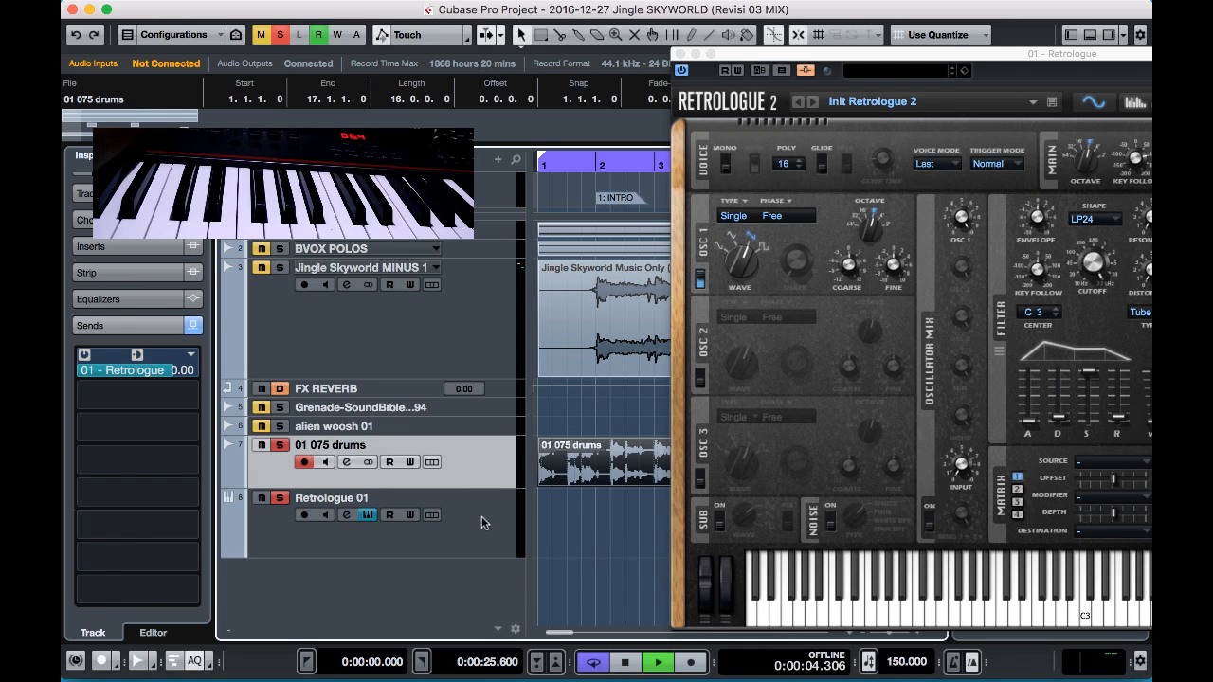
pyautogui.click(482, 522)
# Switch off oscillator 1 in Retrologue and raise the Input level in the oscillator mix.
pyautogui.moveTo(838, 55); pyautogui.dragTo(553, 34)
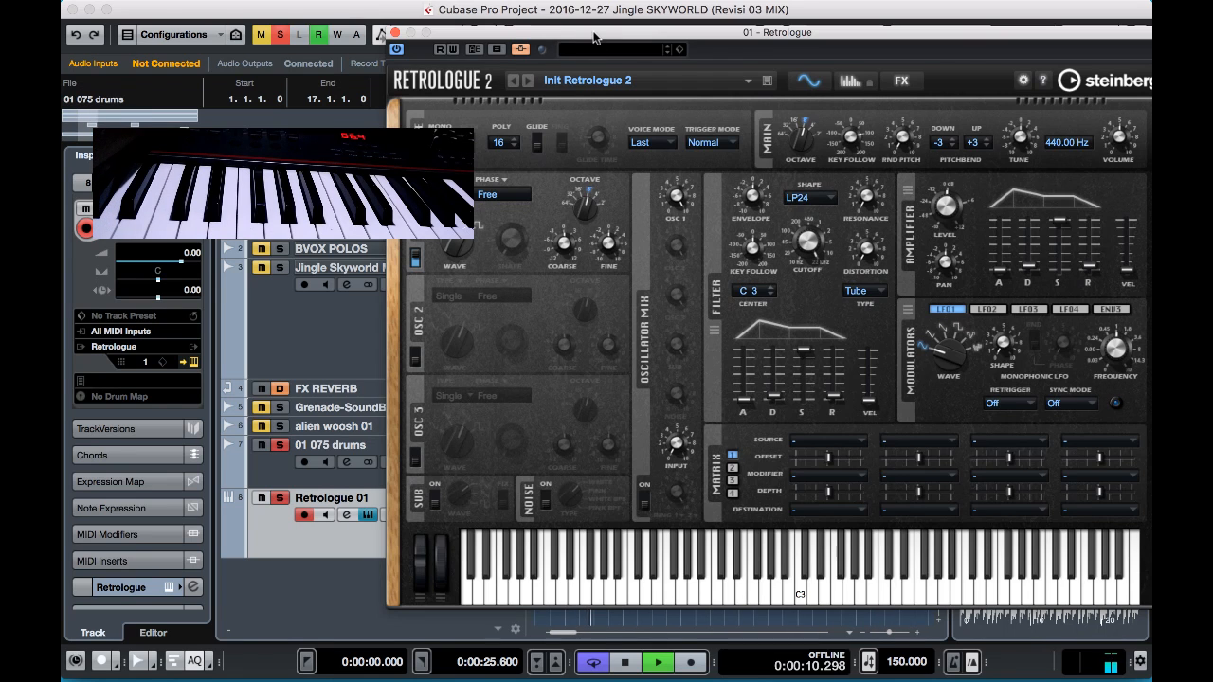
pyautogui.moveTo(592, 37); pyautogui.dragTo(705, 37)
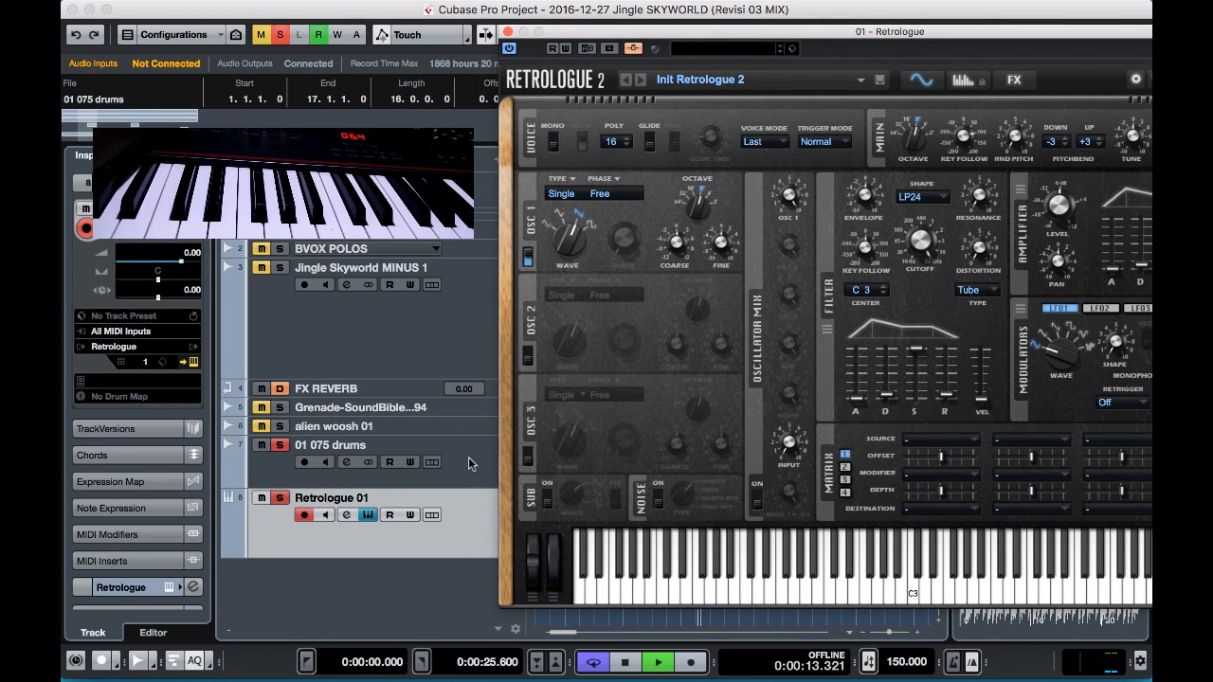
pyautogui.click(474, 540)
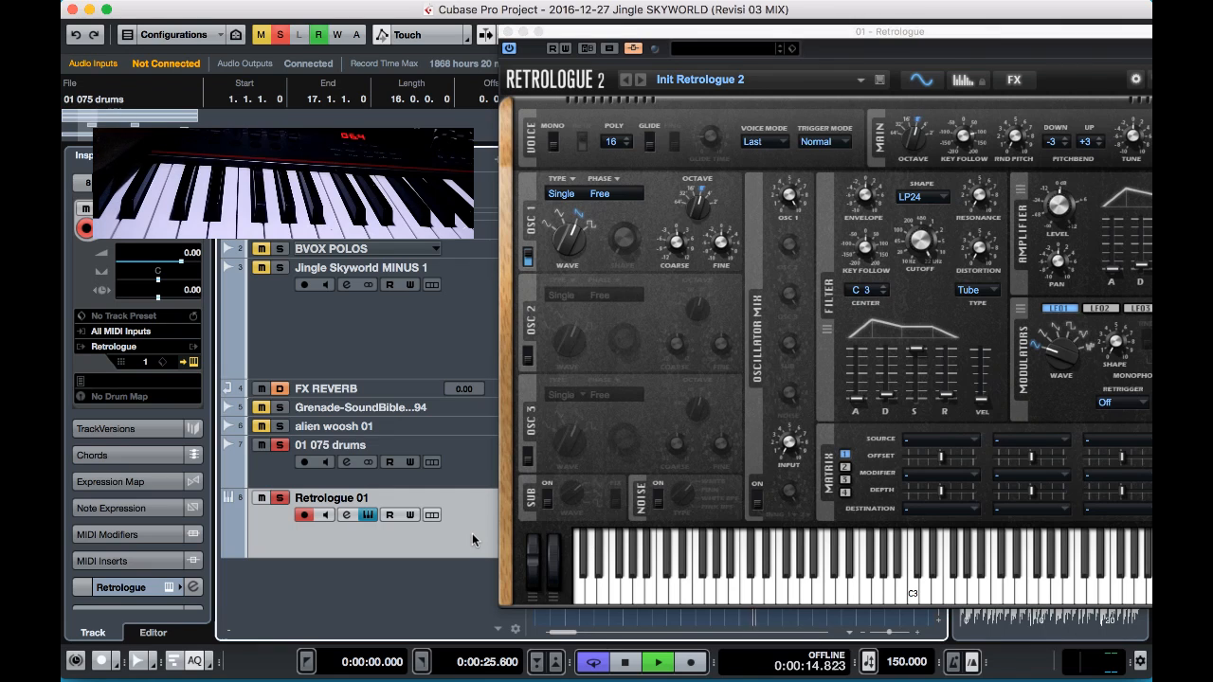
pyautogui.click(528, 257)
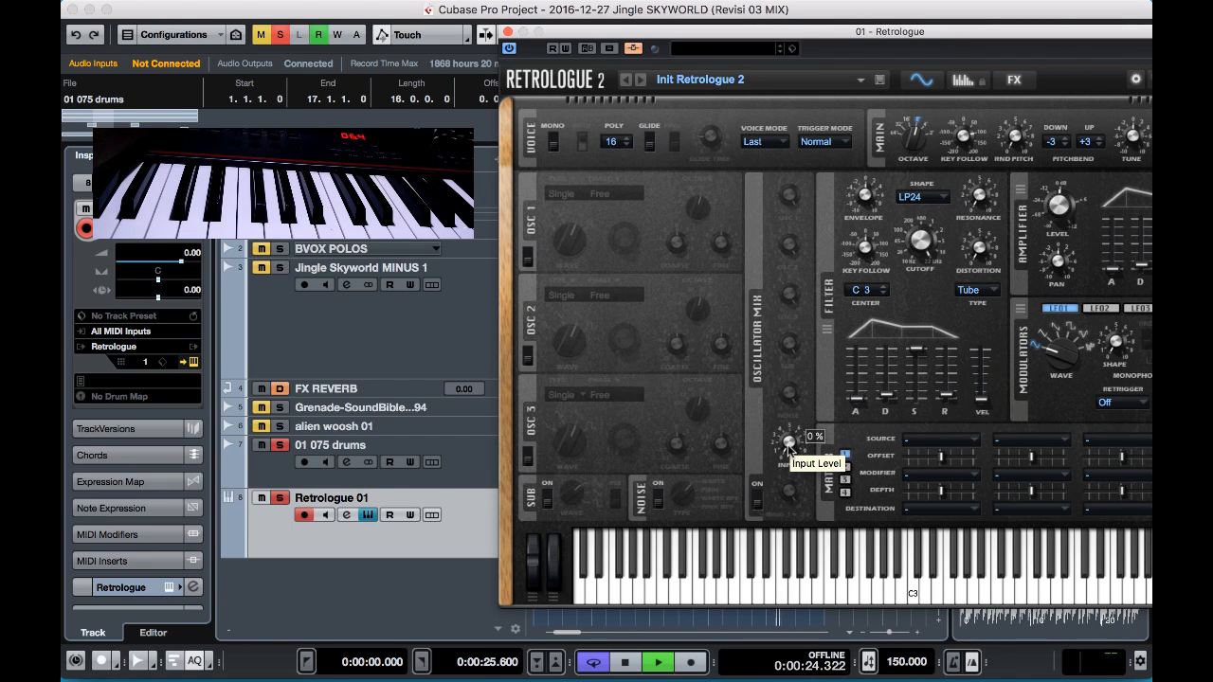
pyautogui.moveTo(784, 423); pyautogui.dragTo(789, 349)
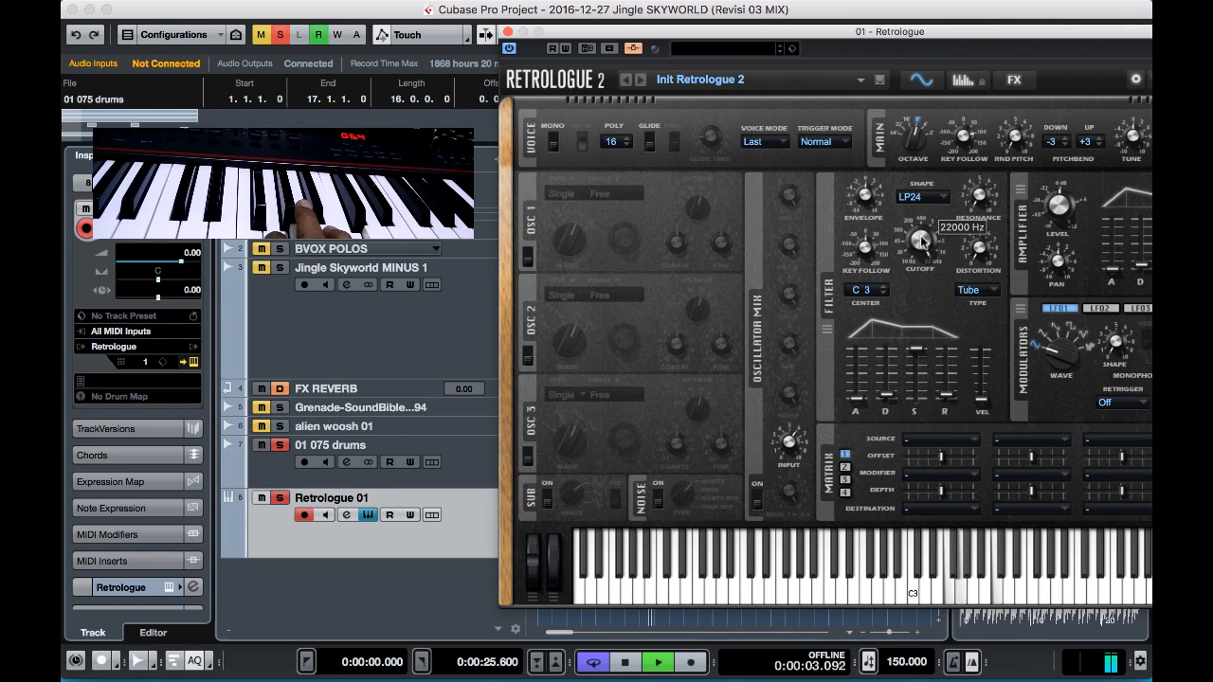
# Set Retrologue's filter distortion type to Clip and adjust the resonance and cutoff, bringing the cutoff to about 2104 Hz.
pyautogui.moveTo(921, 242); pyautogui.dragTo(905, 284)
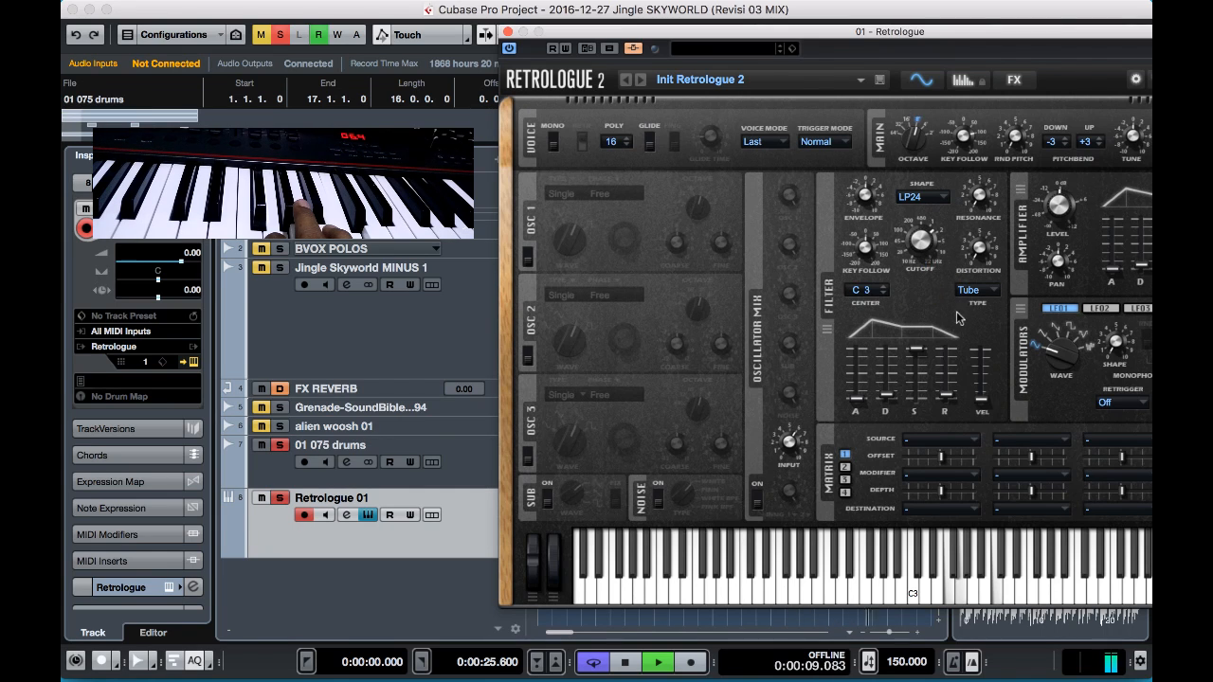
pyautogui.click(972, 297)
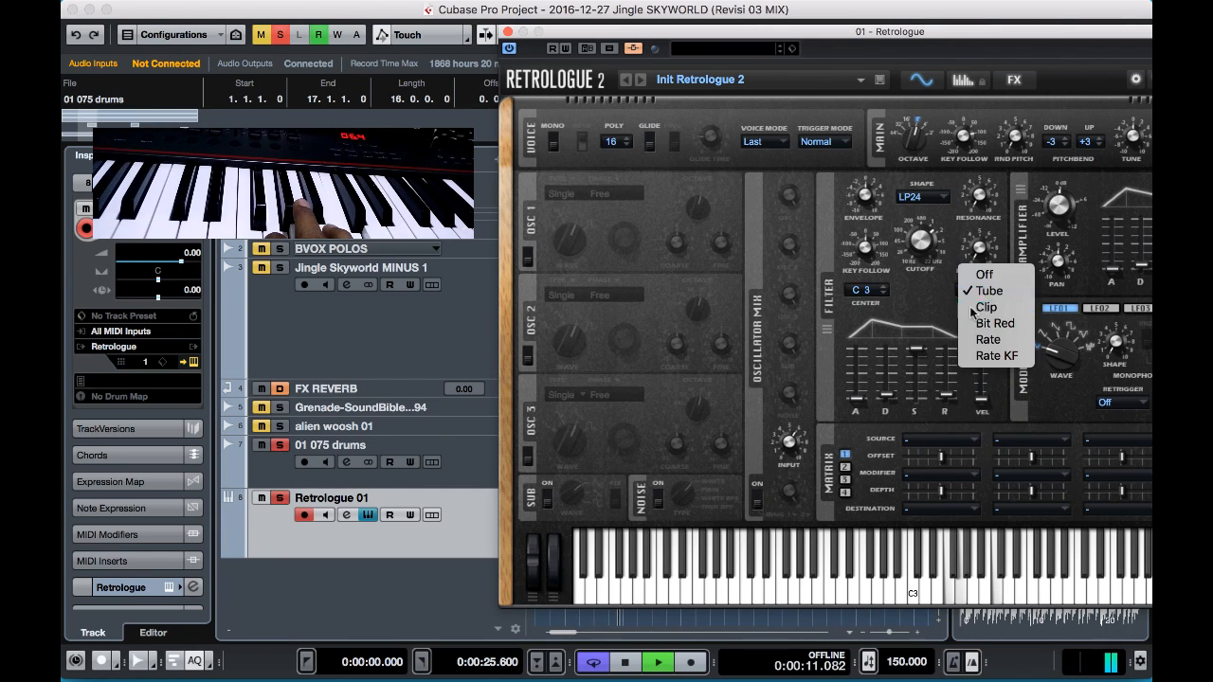
pyautogui.click(980, 310)
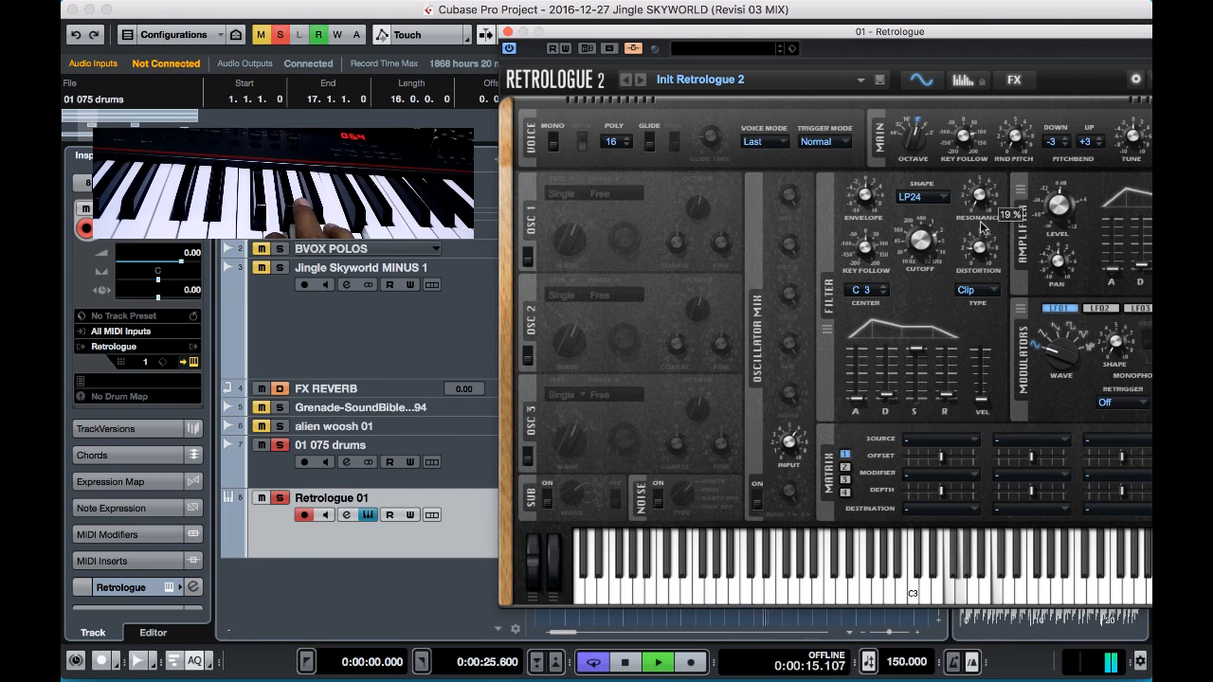
pyautogui.moveTo(982, 226); pyautogui.dragTo(984, 211)
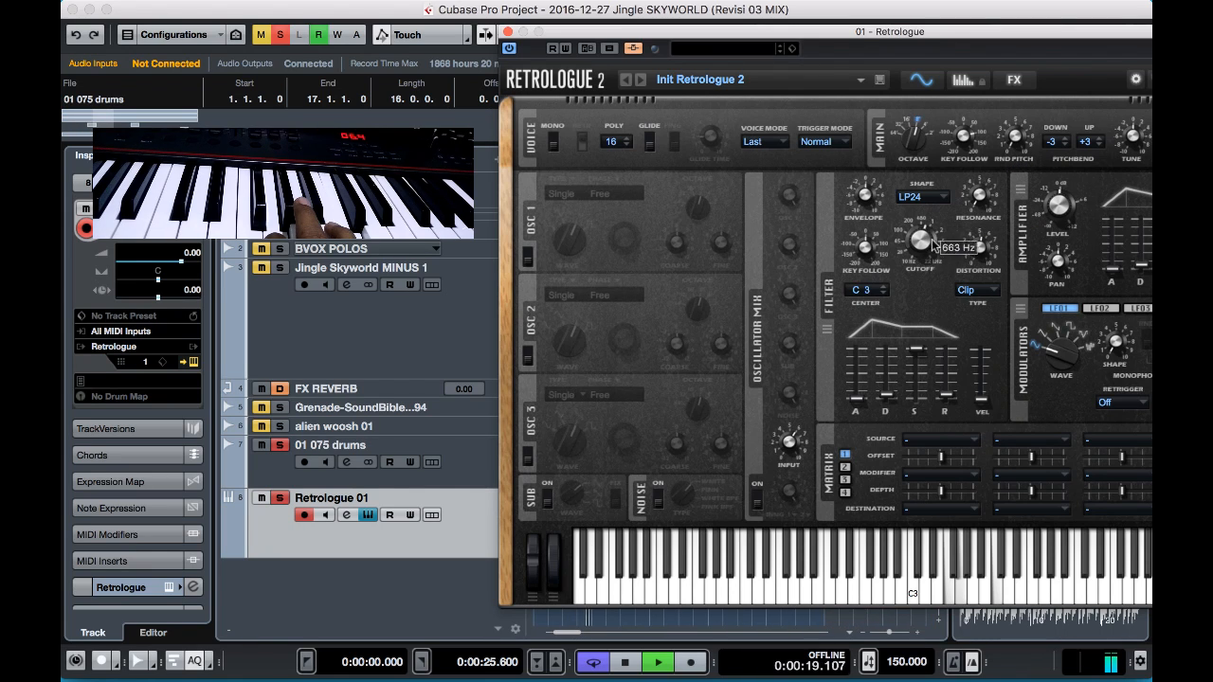
pyautogui.moveTo(931, 239)
pyautogui.mouseDown()
pyautogui.moveTo(917, 272)
pyautogui.moveTo(931, 245)
pyautogui.mouseUp()
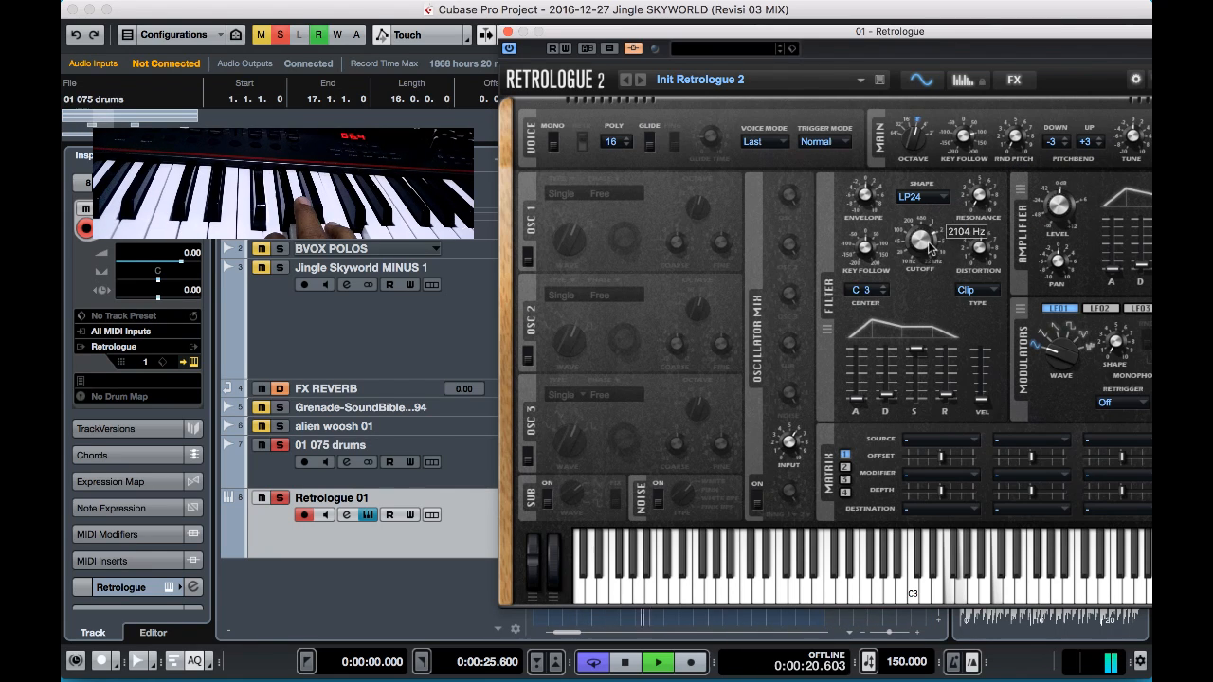
# Set the filter's distortion type to Bit Red and vary the distortion, resonance and cutoff while the drum loop plays.
pyautogui.click(976, 289)
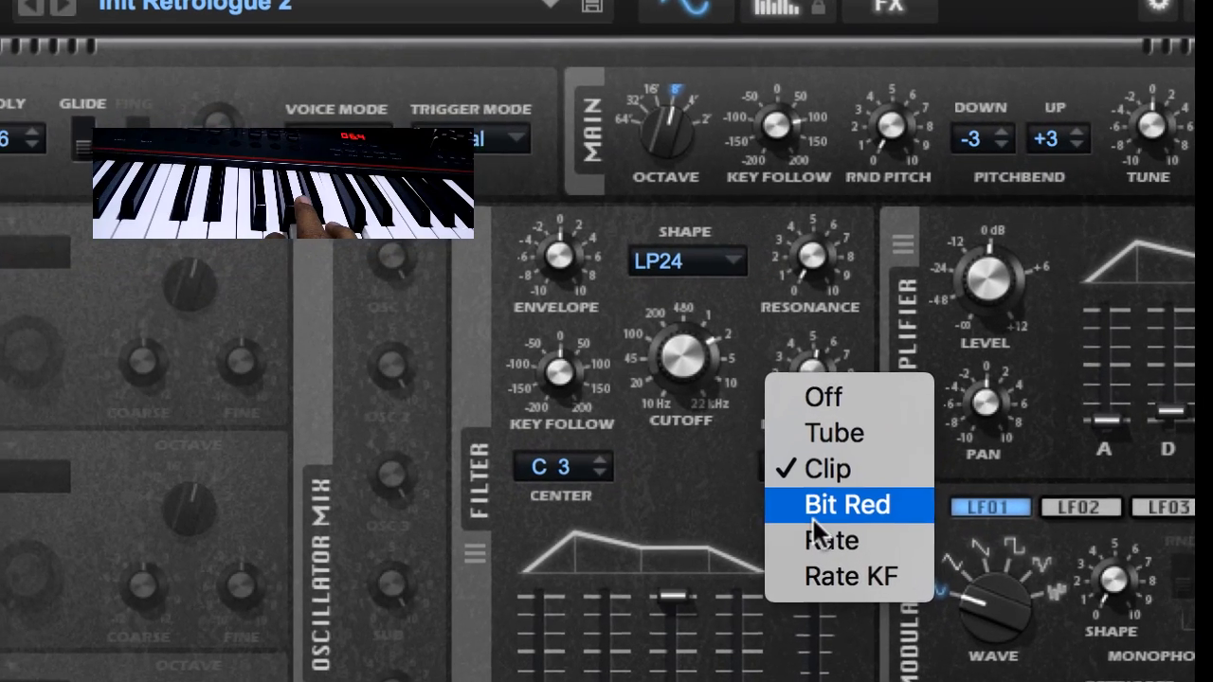
pyautogui.click(813, 502)
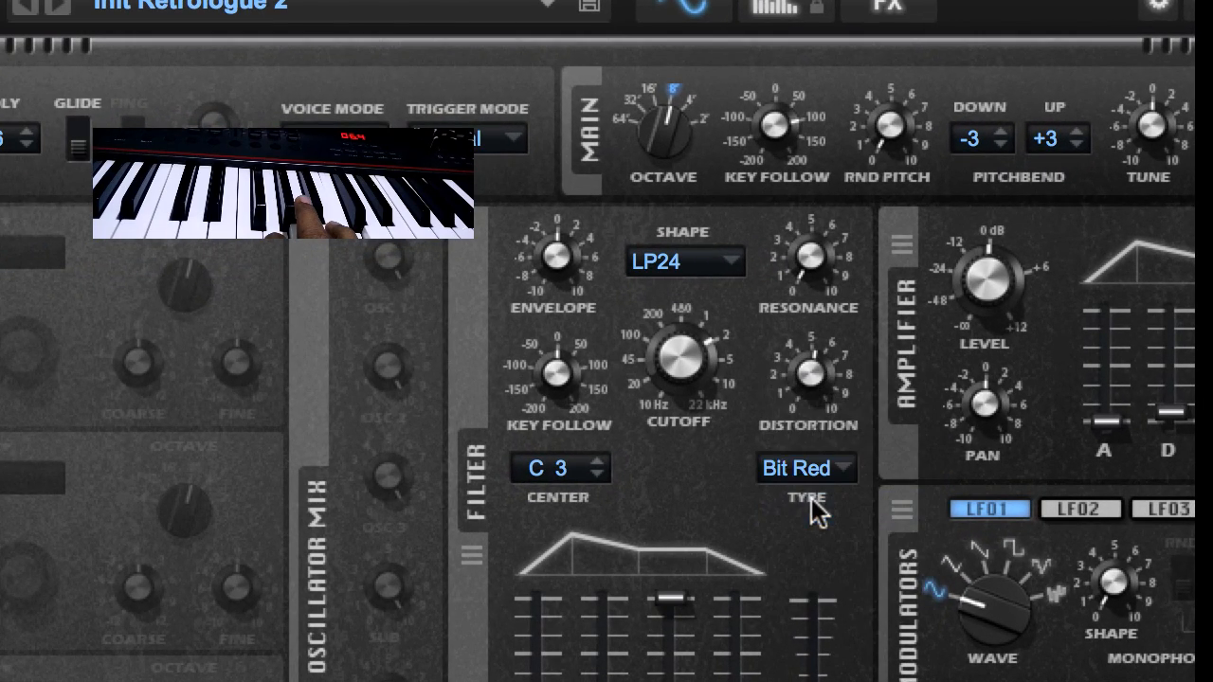
pyautogui.moveTo(807, 376); pyautogui.dragTo(771, 414)
pyautogui.moveTo(690, 375); pyautogui.dragTo(652, 390)
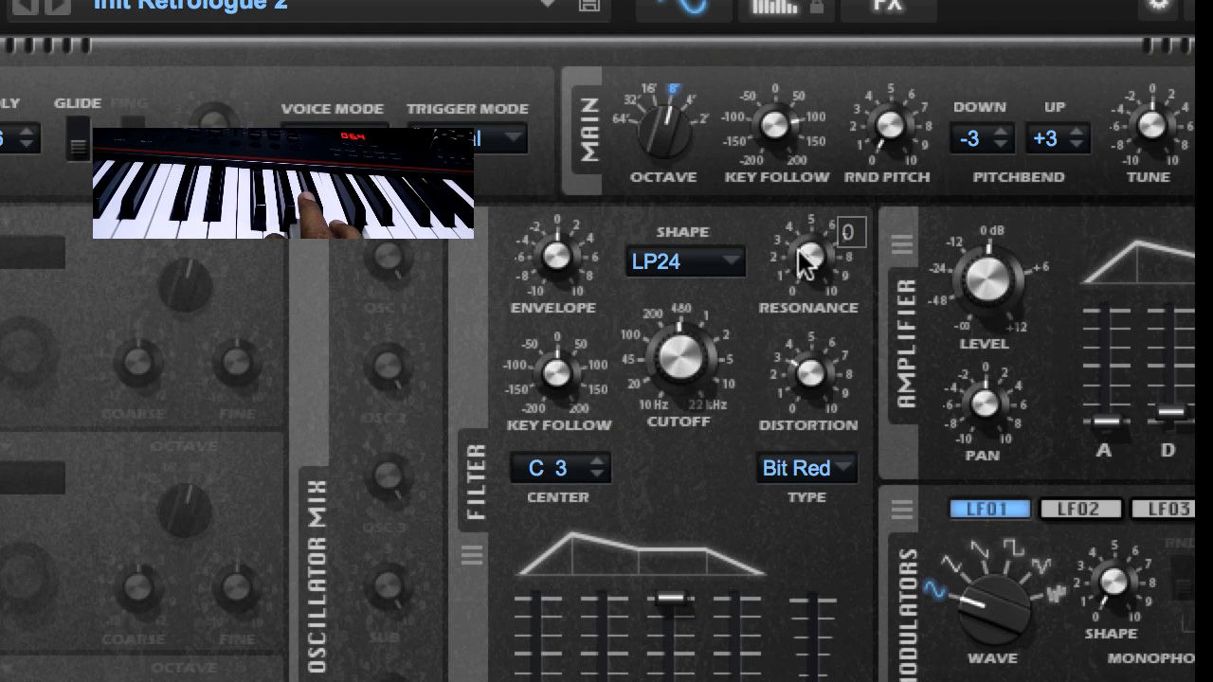
pyautogui.moveTo(806, 147); pyautogui.dragTo(811, 85)
pyautogui.moveTo(690, 387); pyautogui.dragTo(667, 287)
# Change the filter shape to HP24, lower the cutoff and set the distortion level to 26%.
pyautogui.click(675, 263)
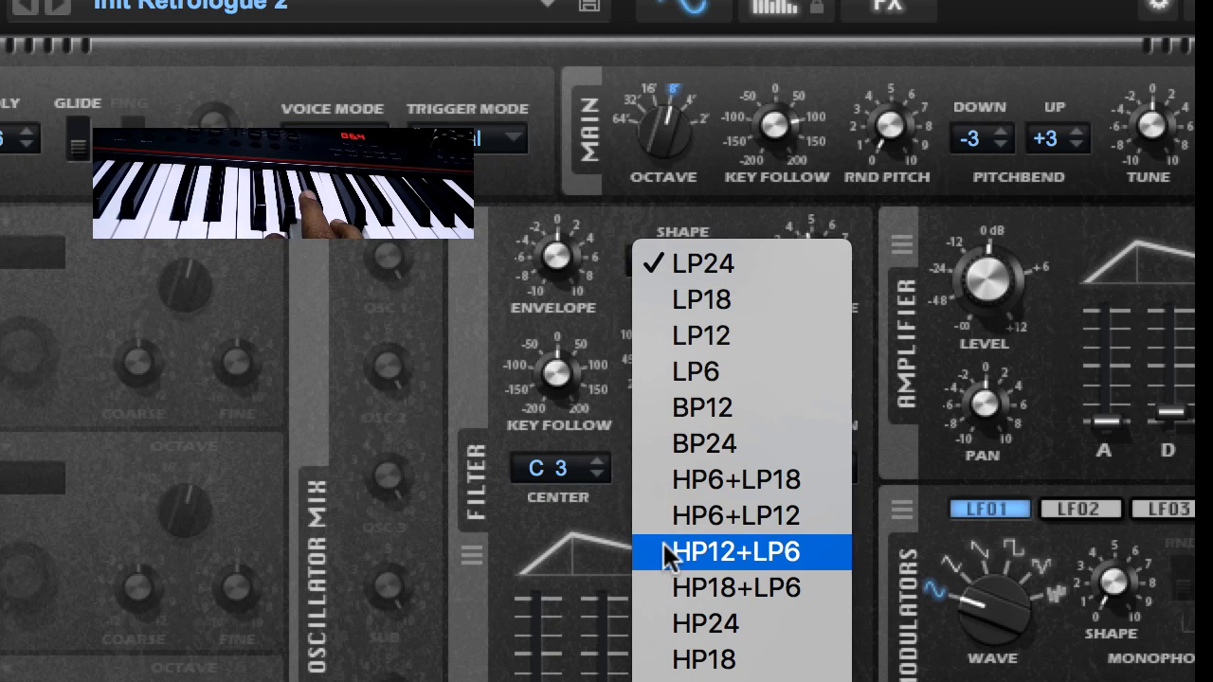
pyautogui.click(676, 626)
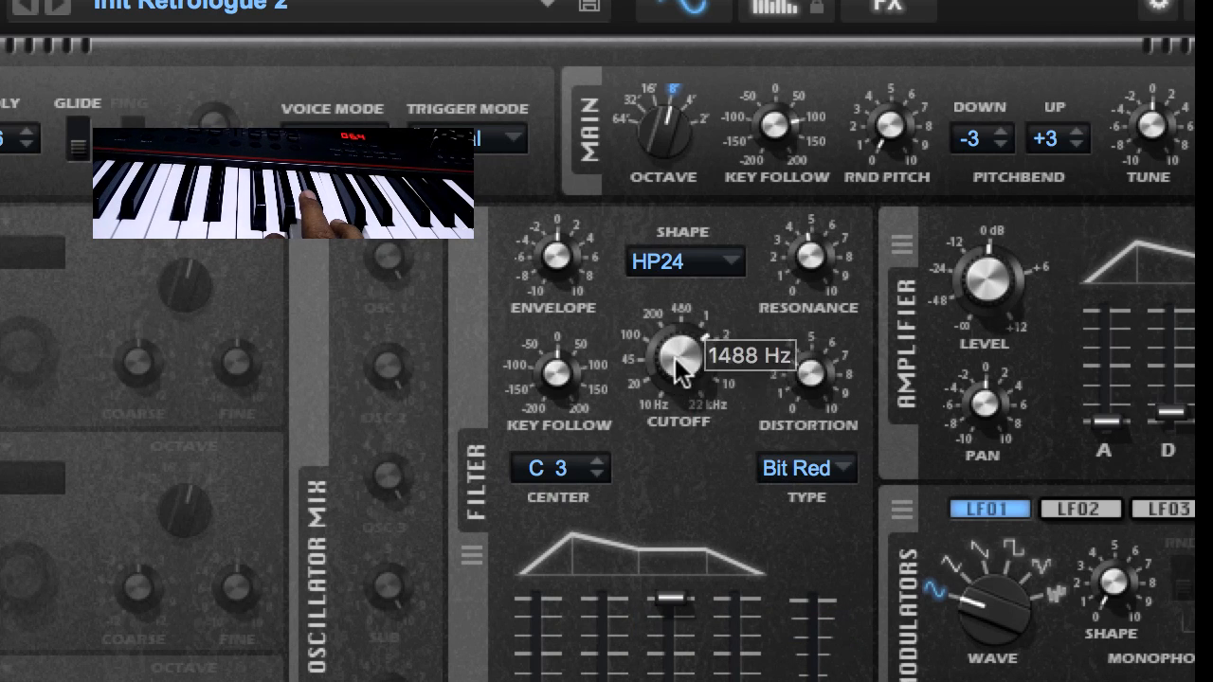
pyautogui.moveTo(674, 349); pyautogui.dragTo(652, 426)
pyautogui.moveTo(811, 375)
pyautogui.mouseDown()
pyautogui.moveTo(826, 379)
pyautogui.moveTo(798, 428)
pyautogui.moveTo(789, 408)
pyautogui.moveTo(806, 346)
pyautogui.moveTo(768, 420)
pyautogui.moveTo(813, 347)
pyautogui.moveTo(804, 391)
pyautogui.moveTo(813, 345)
pyautogui.moveTo(804, 392)
pyautogui.mouseUp()
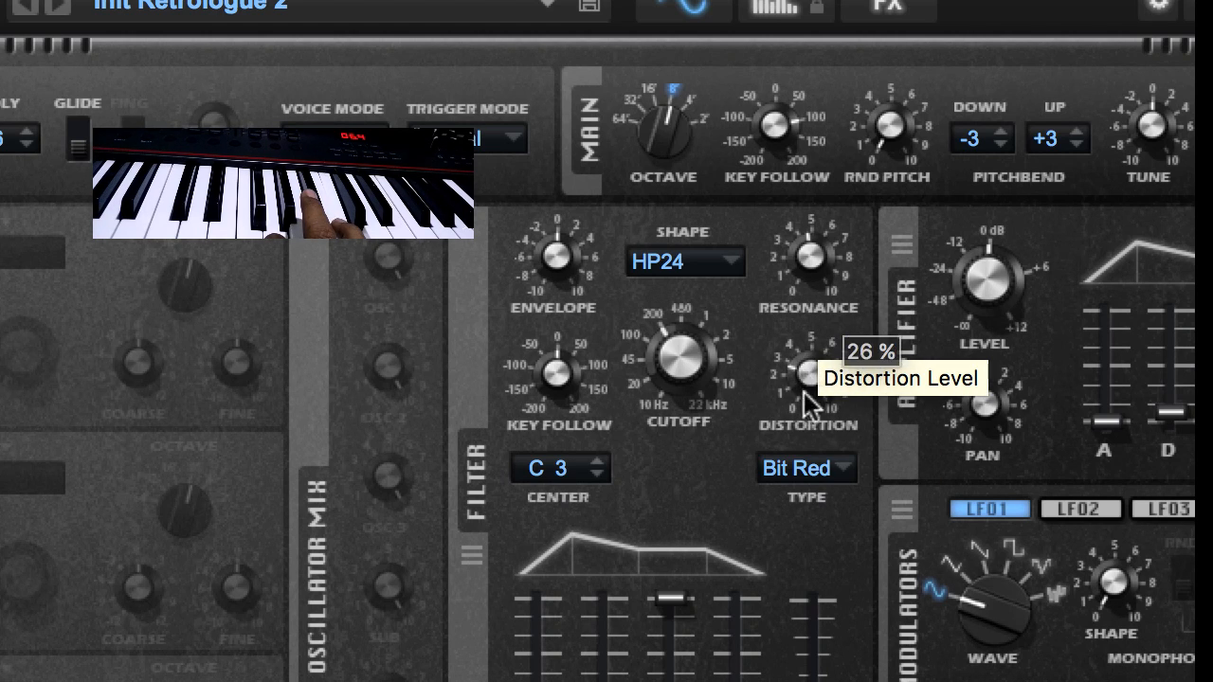
# Set the filter's distortion type to Tube and raise the distortion level and cutoff.
pyautogui.click(801, 468)
pyautogui.click(817, 400)
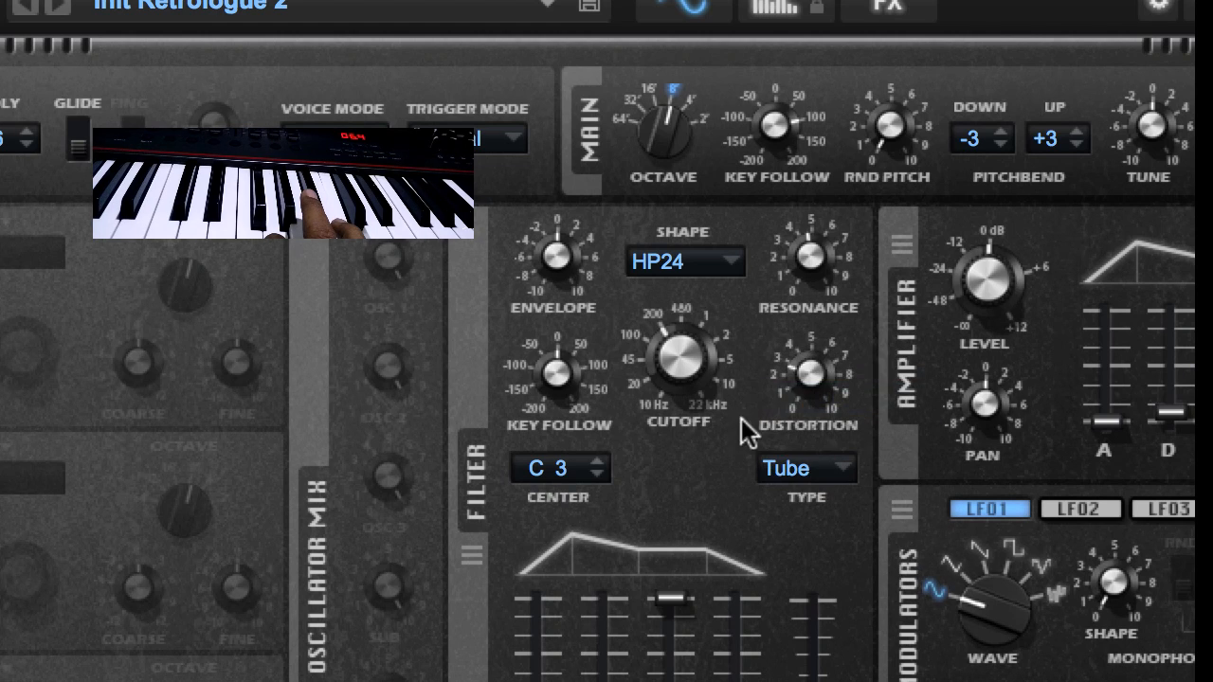
pyautogui.moveTo(801, 363); pyautogui.dragTo(845, 220)
pyautogui.moveTo(668, 367); pyautogui.dragTo(706, 270)
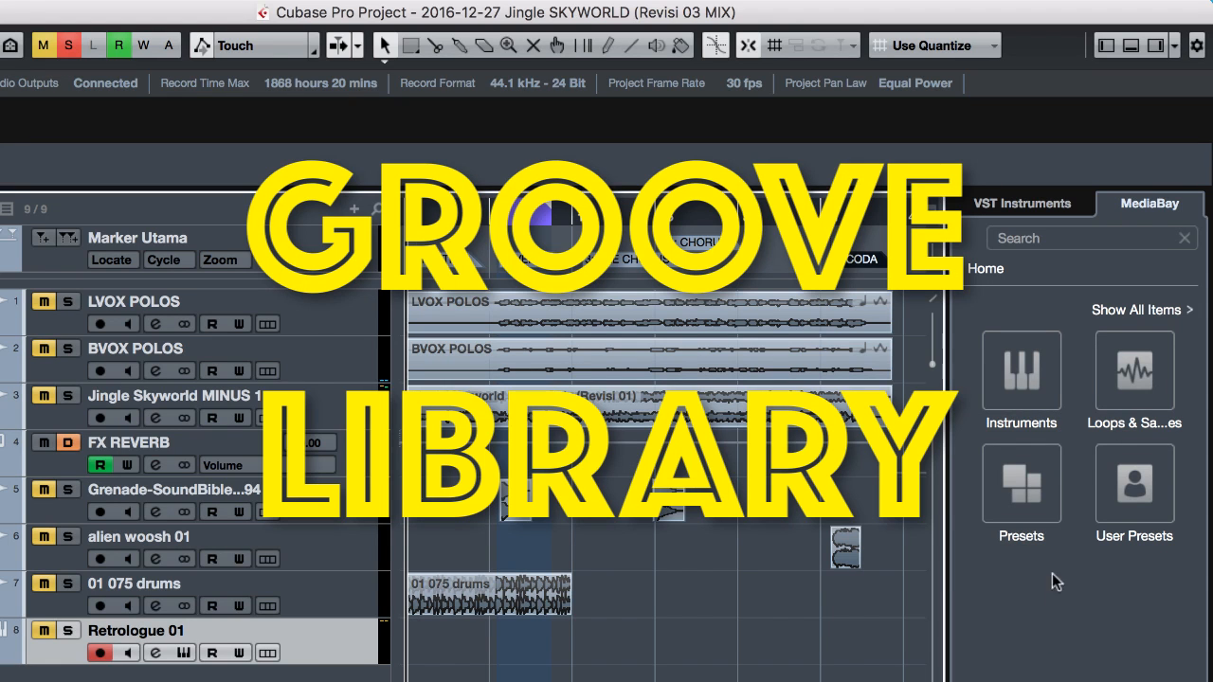
# Look through the Instruments collection in MediaBay and return to its home page.
pyautogui.click(1031, 388)
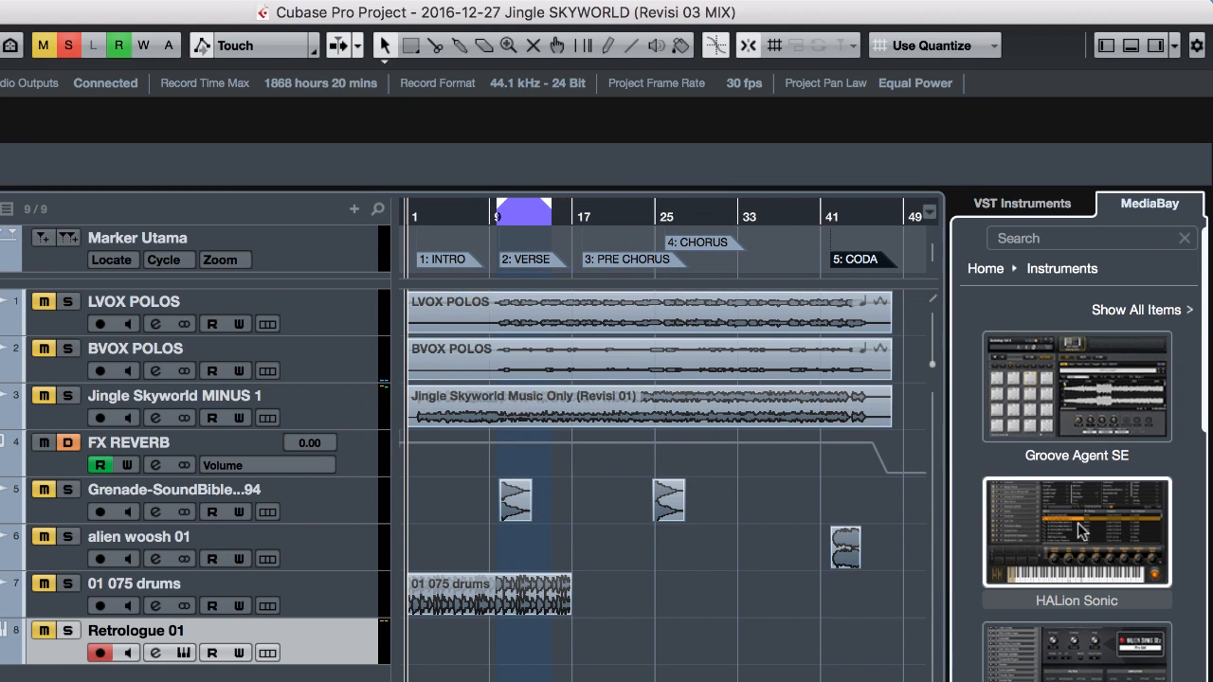
pyautogui.scroll(-6, 1078, 537)
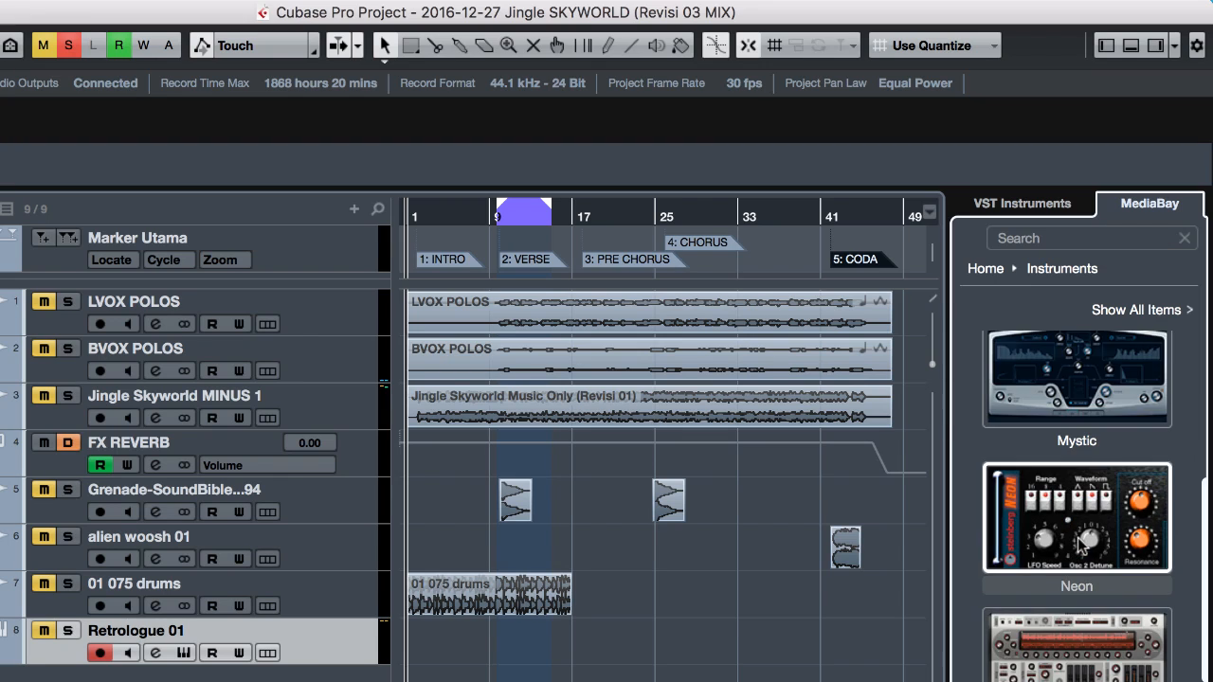
pyautogui.scroll(-4, 1081, 541)
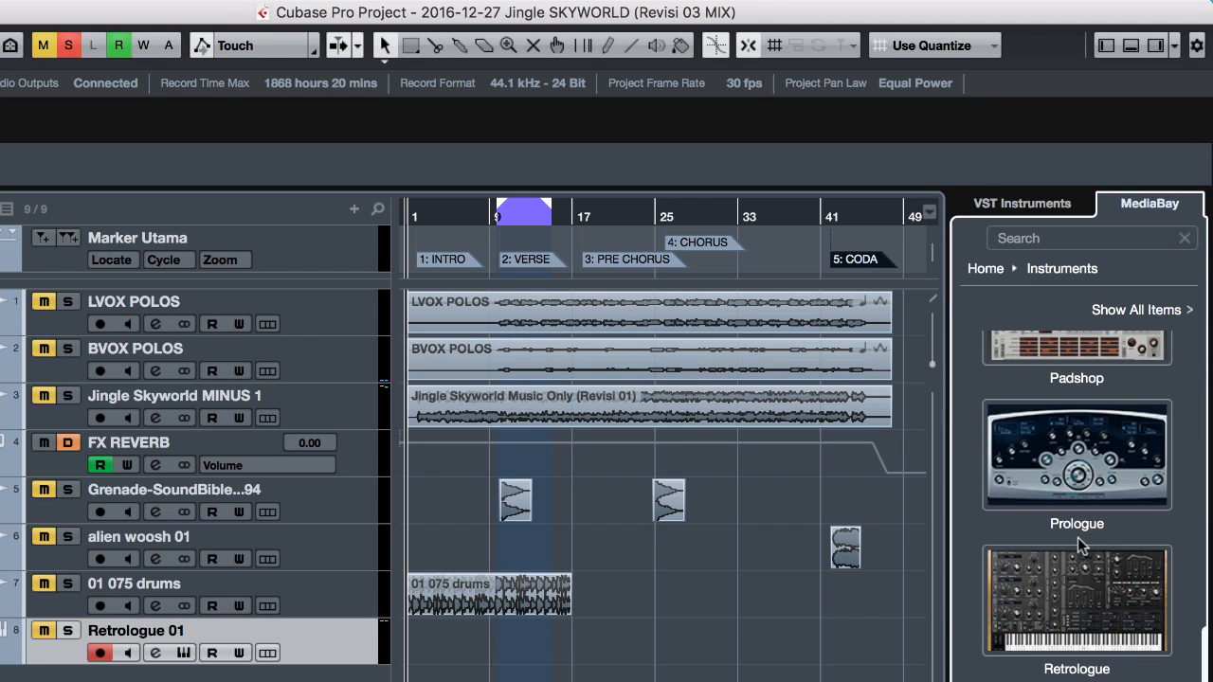
pyautogui.scroll(10, 1078, 537)
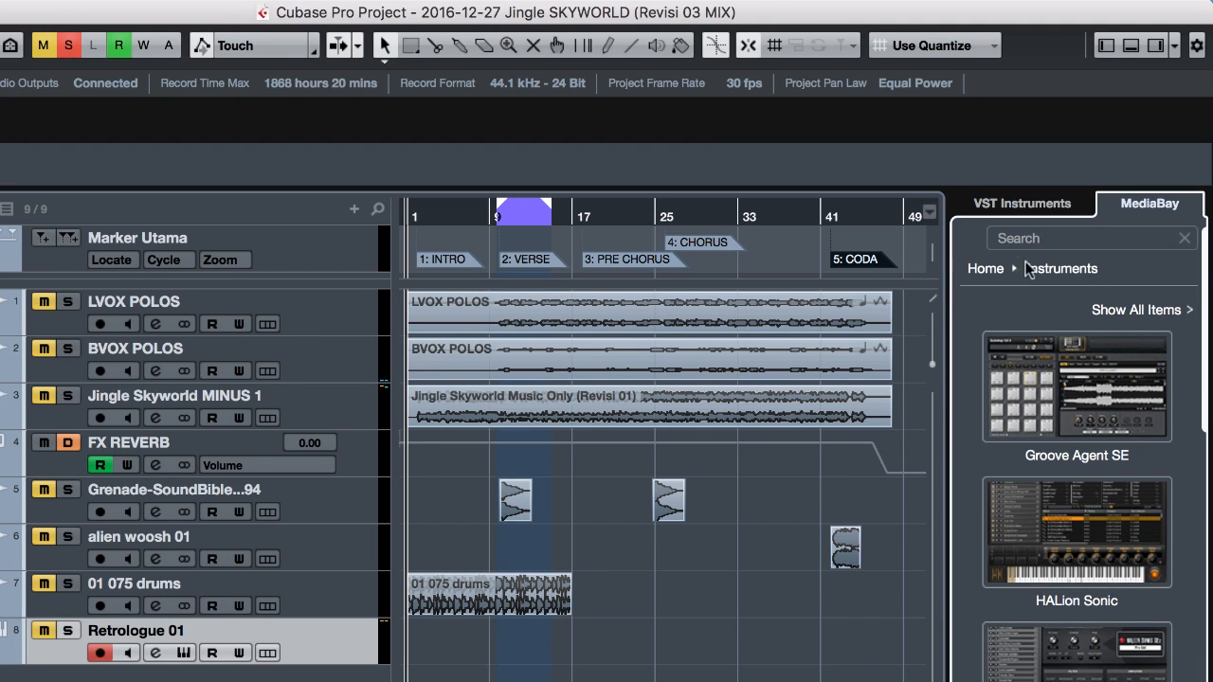
pyautogui.click(987, 269)
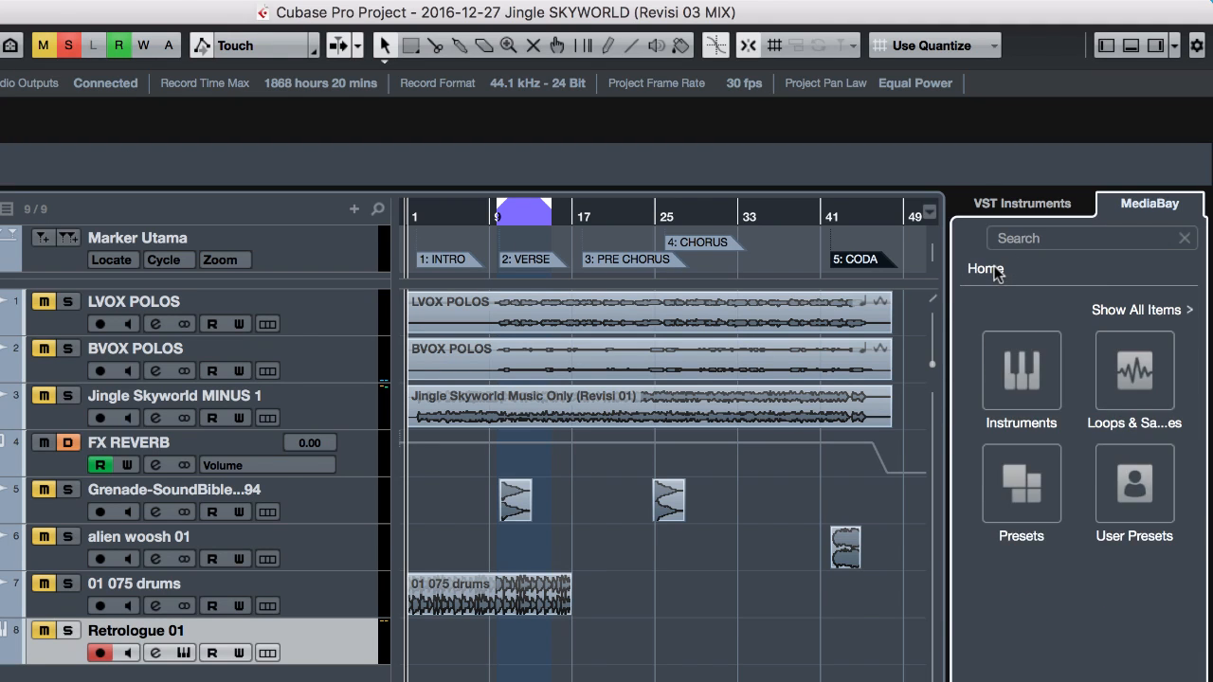
# Open the Caleidoscope sound set from MediaBay's Loops & Samples collection.
pyautogui.click(1128, 391)
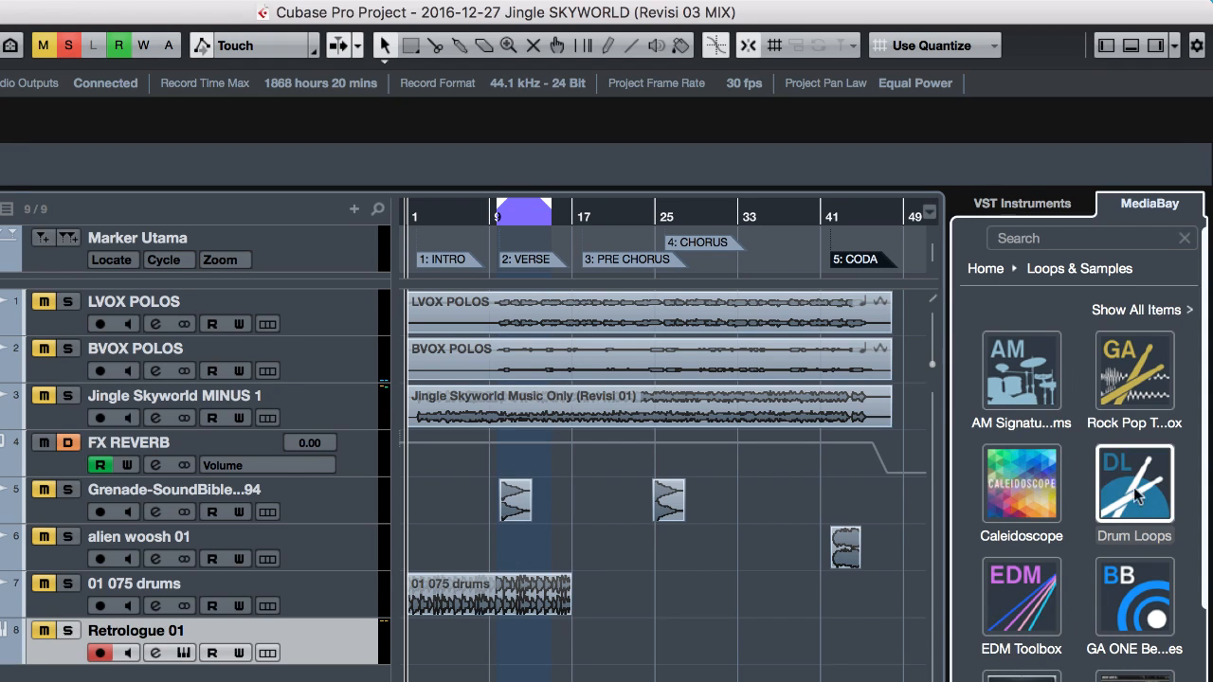
pyautogui.scroll(-5, 1058, 561)
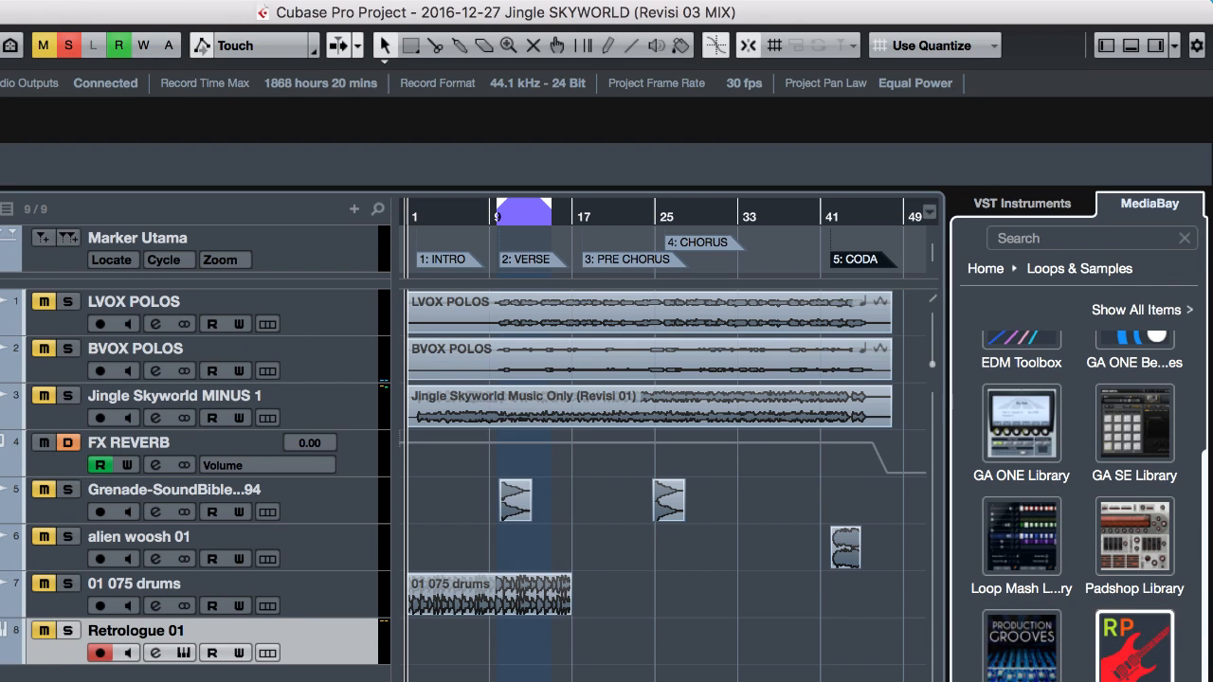
pyautogui.scroll(5, 1083, 540)
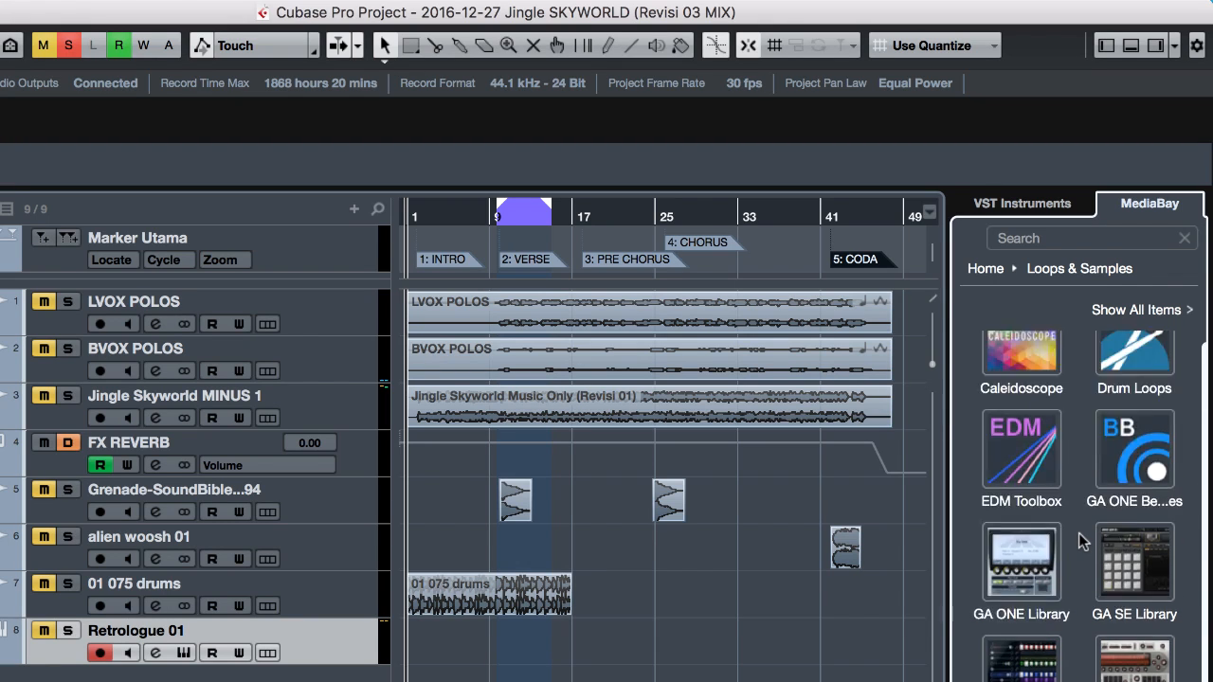
pyautogui.click(1019, 492)
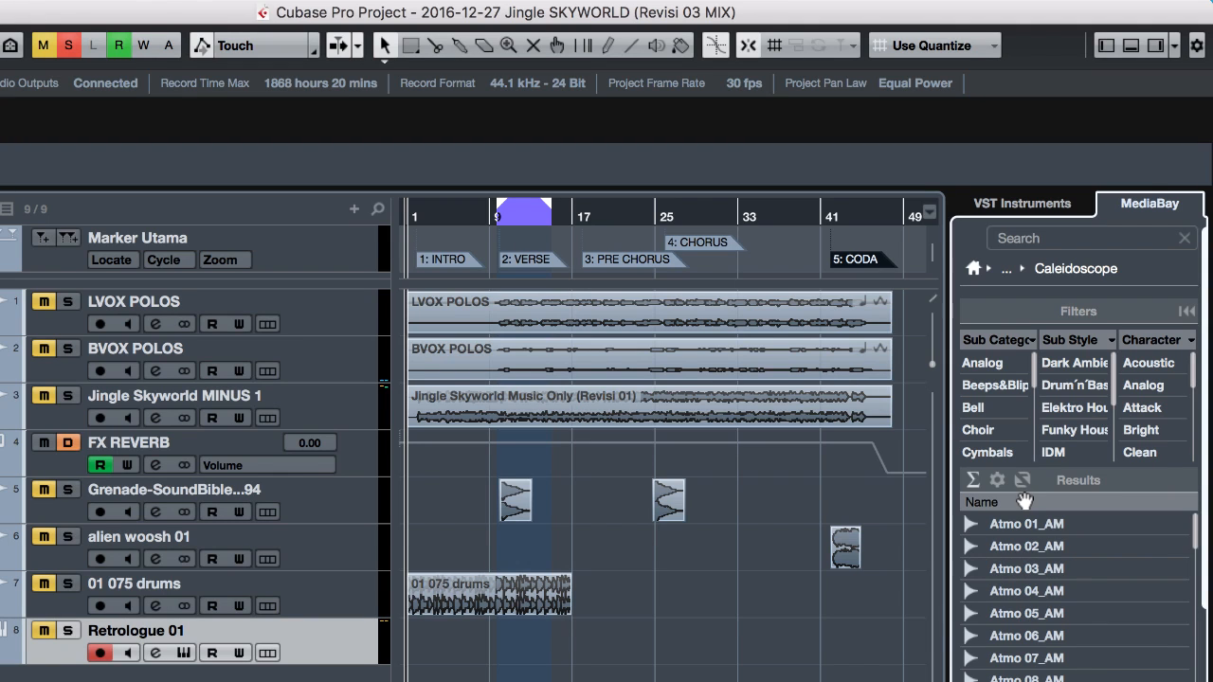
# Audition the Caleidoscope samples Pad 12 - C3 Minor_RT and Pad 15 - D1_RT.
pyautogui.scroll(-5, 1037, 561)
pyautogui.scroll(-20, 1036, 562)
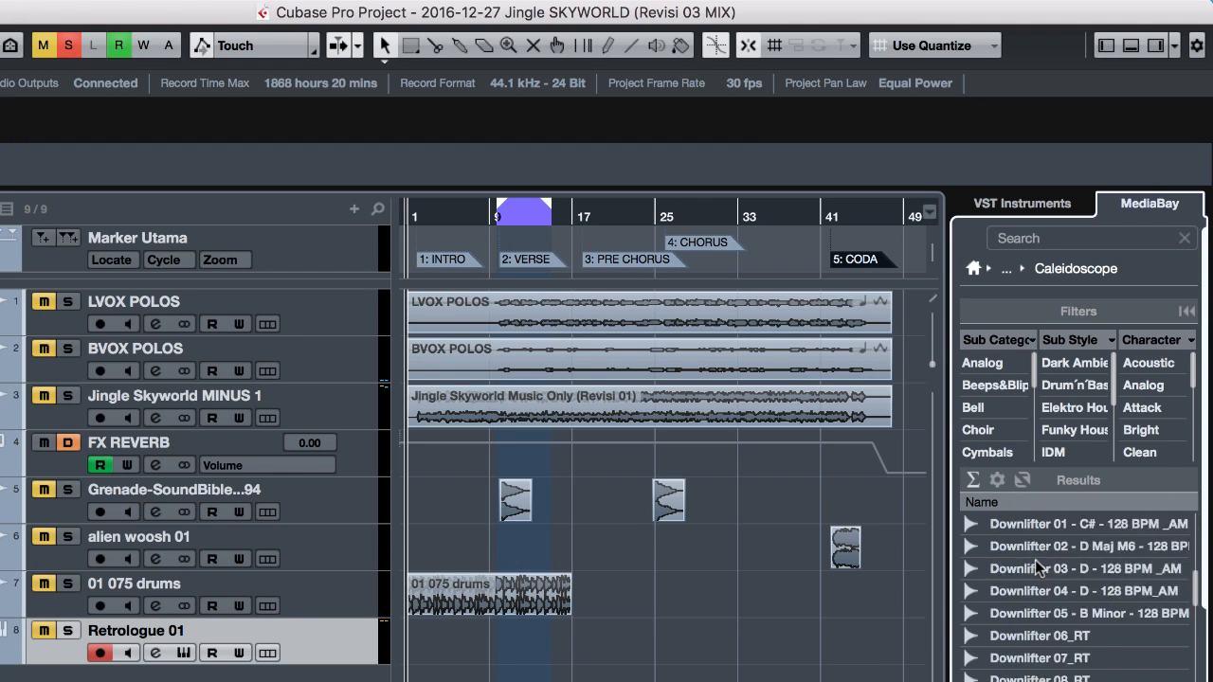
pyautogui.scroll(5, 1032, 559)
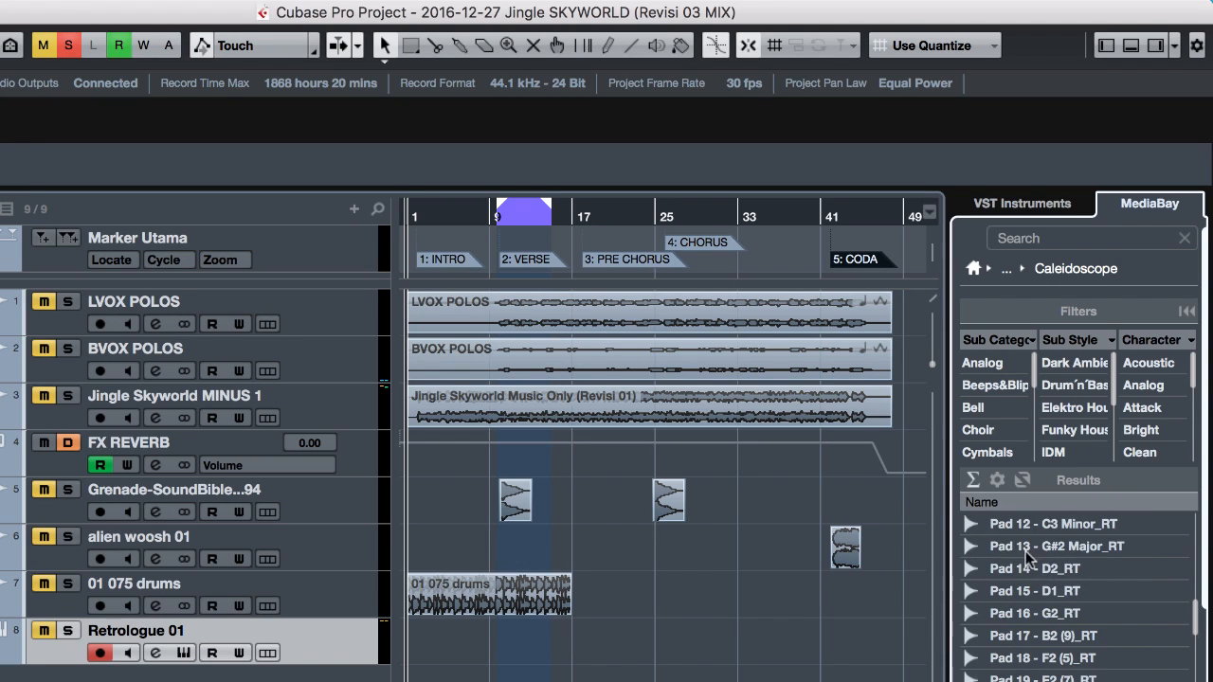
pyautogui.click(1008, 524)
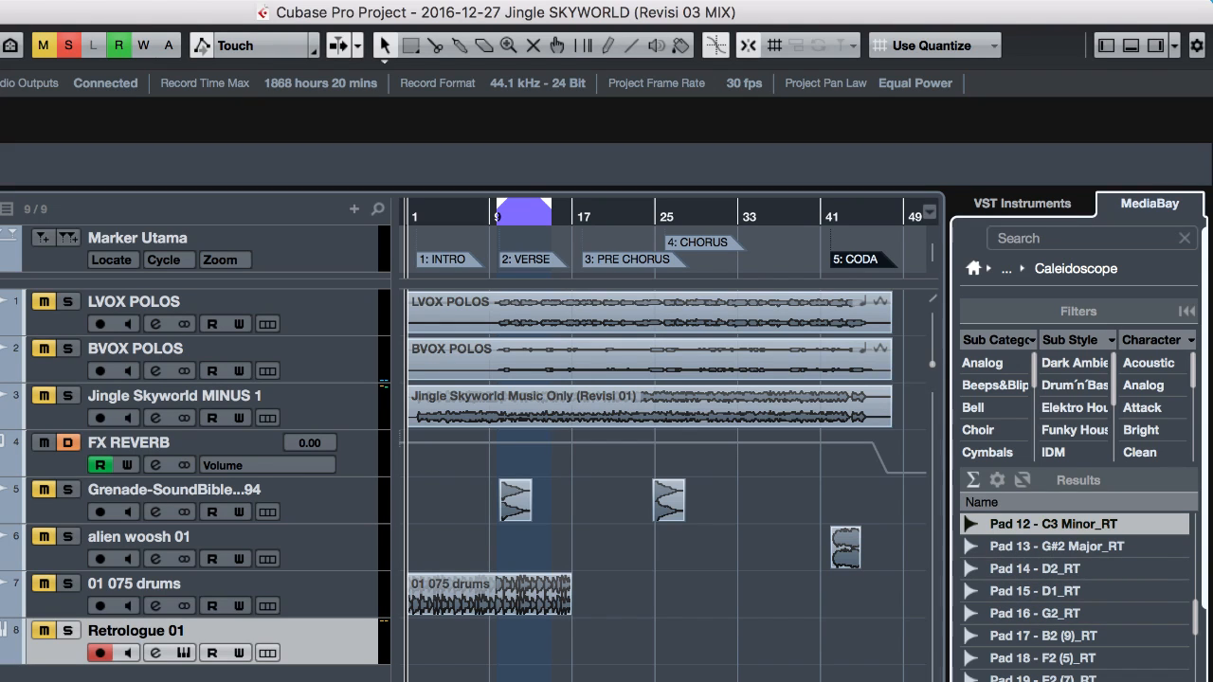
pyautogui.click(997, 590)
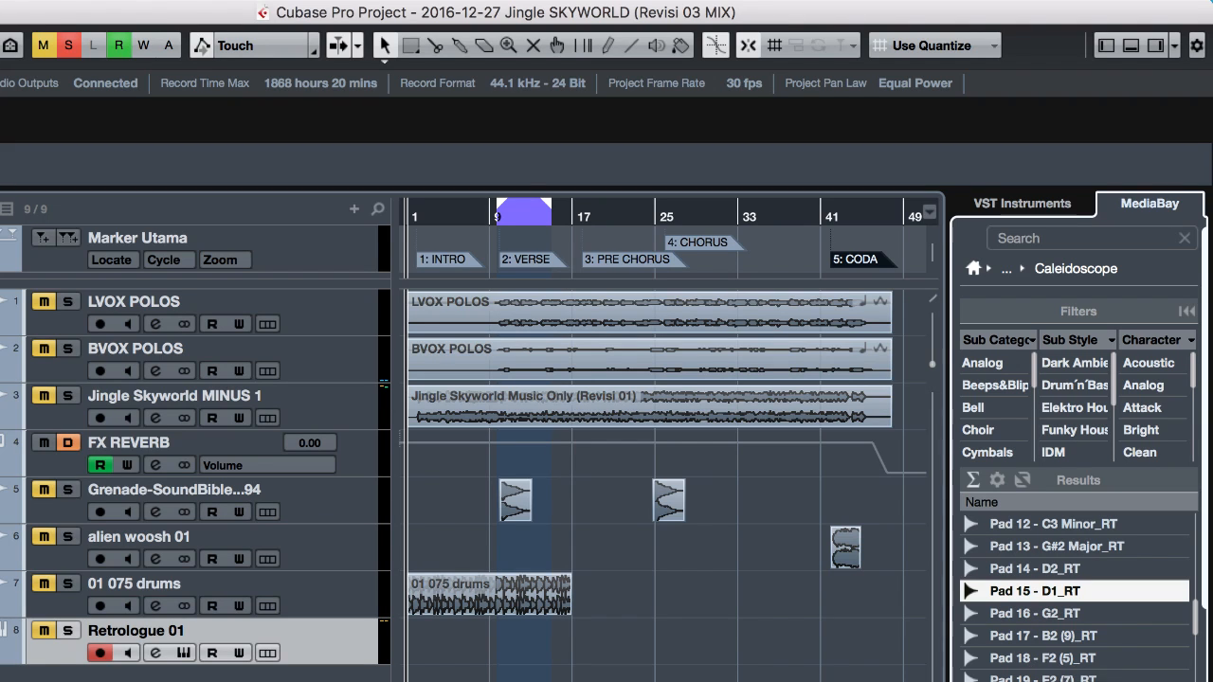
# Audition several Caleidoscope percussion samples, including Percussive Hit 17_AM, Percussive Hit 32_RT and Percussive Hit 51_RT.
pyautogui.scroll(-5, 1041, 576)
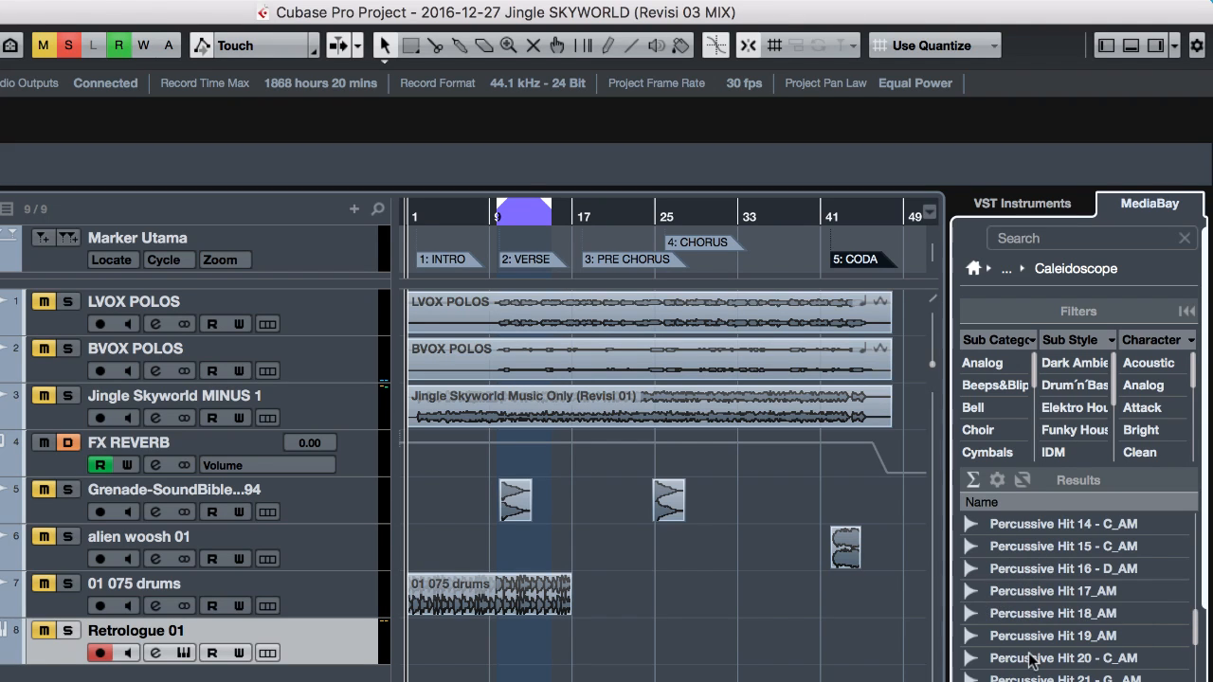
pyautogui.click(998, 593)
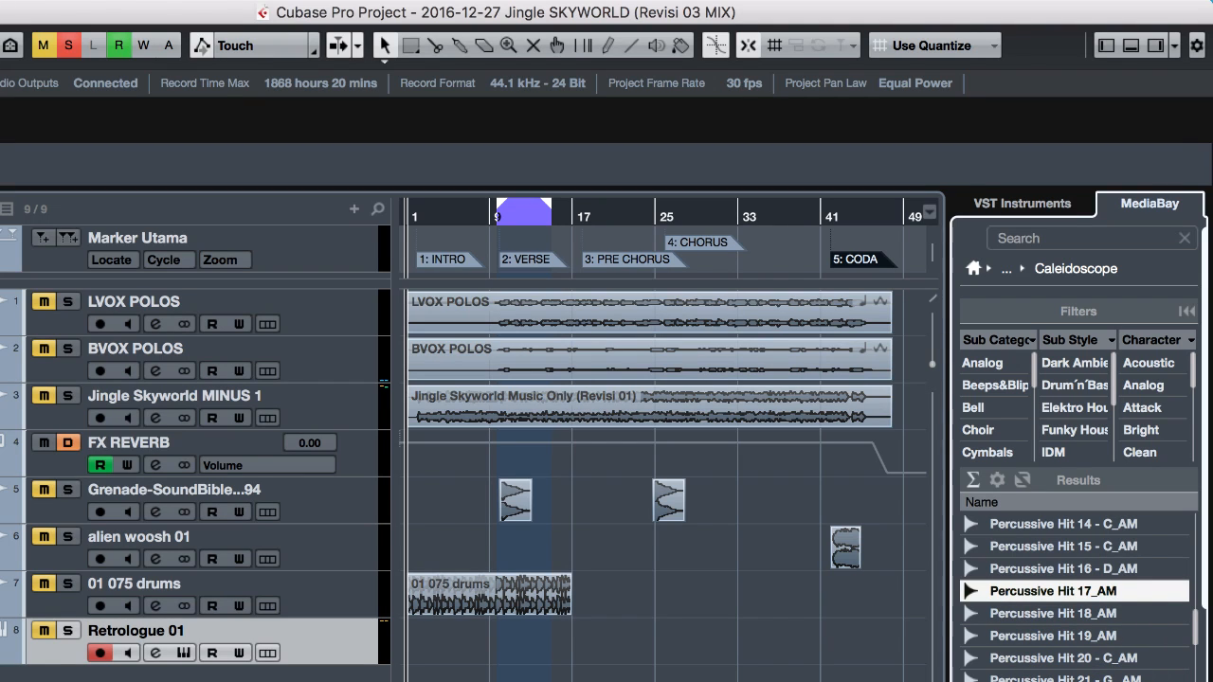
pyautogui.scroll(-4, 1010, 644)
pyautogui.click(1011, 636)
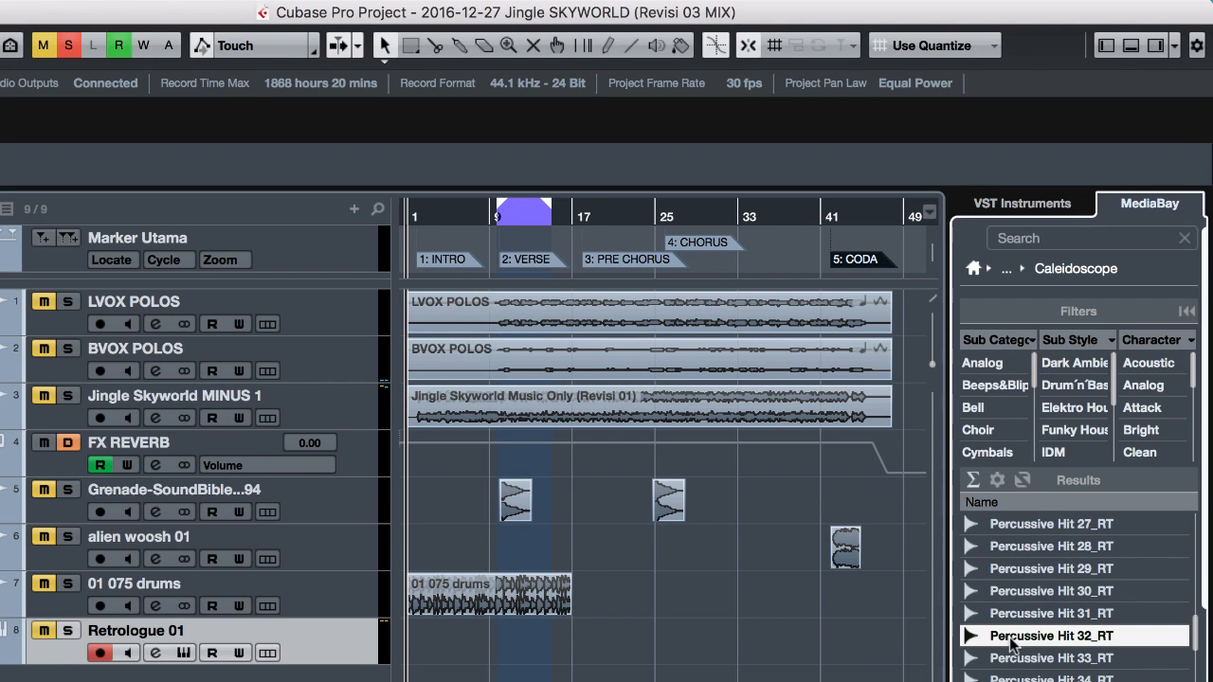
pyautogui.scroll(-6, 1039, 644)
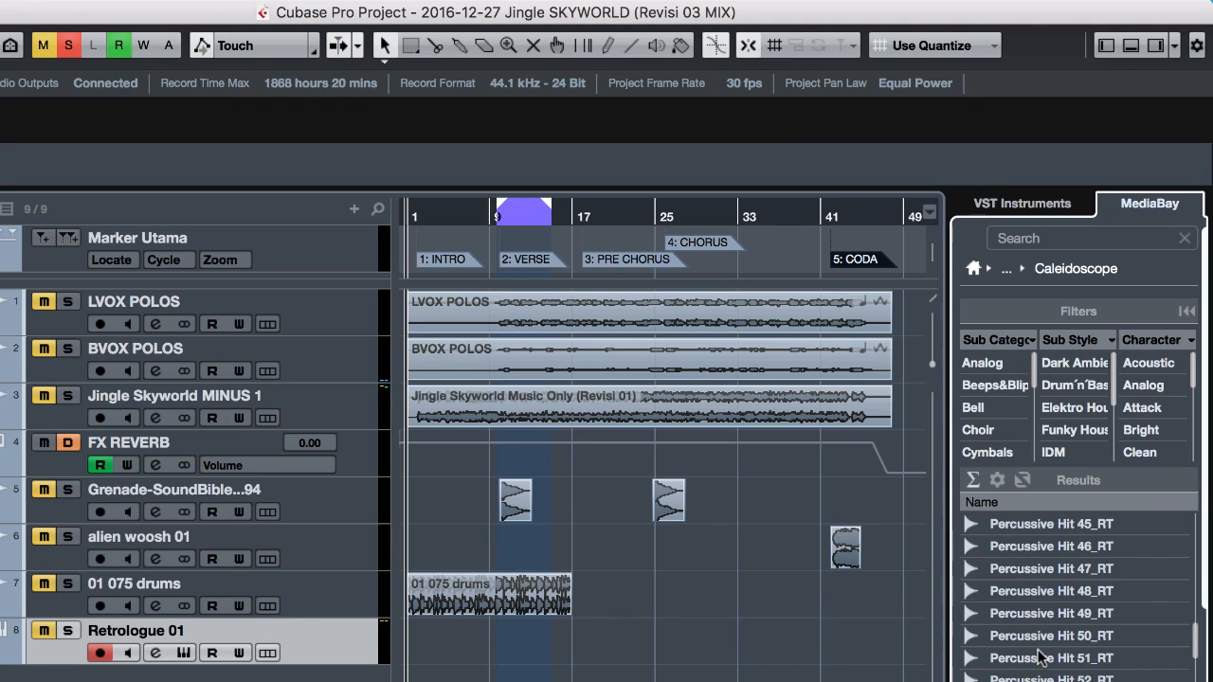
pyautogui.click(1029, 656)
# Audition the samples Uplifter 09 - F# Major and Uplifter 17 - C2_RT, then browse on to the Voxscape samples.
pyautogui.scroll(-10, 1027, 621)
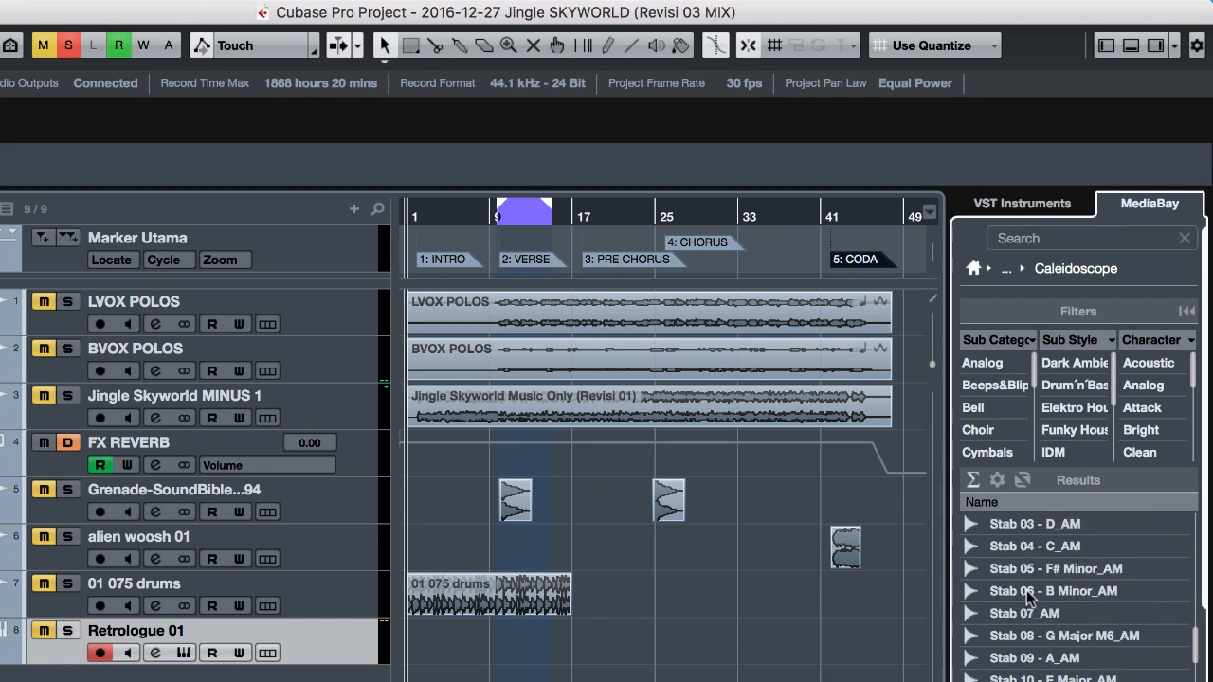
pyautogui.click(1023, 636)
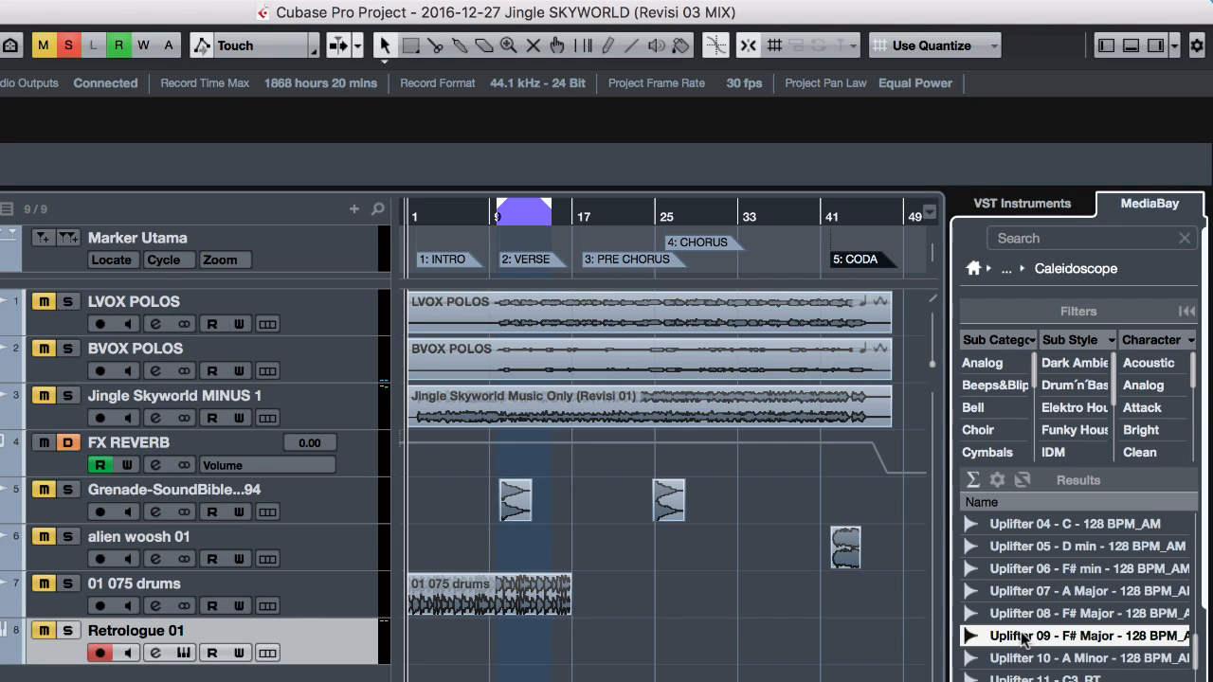
pyautogui.scroll(-5, 1023, 640)
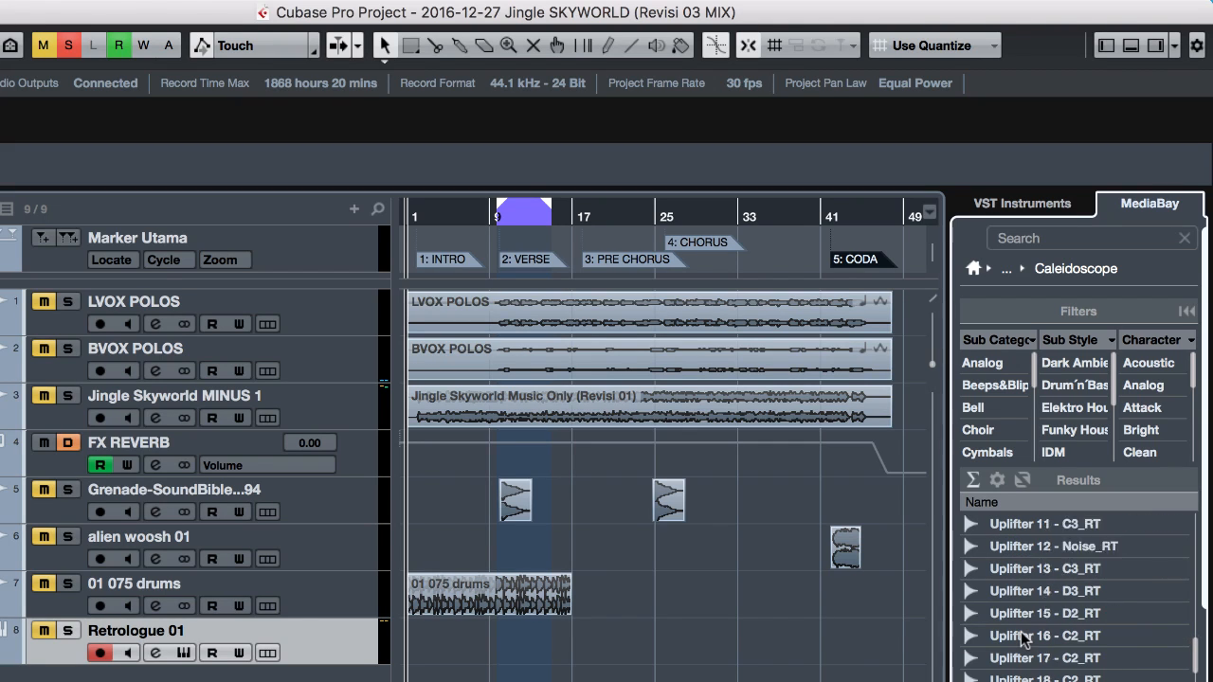
pyautogui.click(1021, 642)
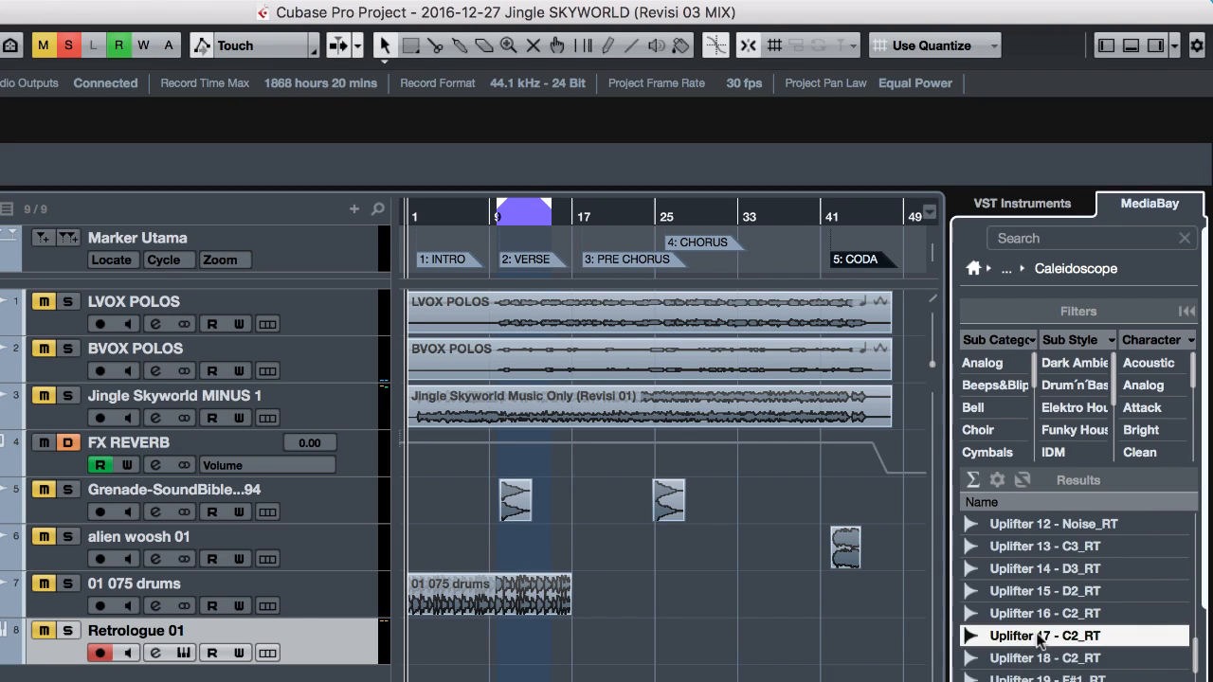
pyautogui.scroll(-12, 1060, 640)
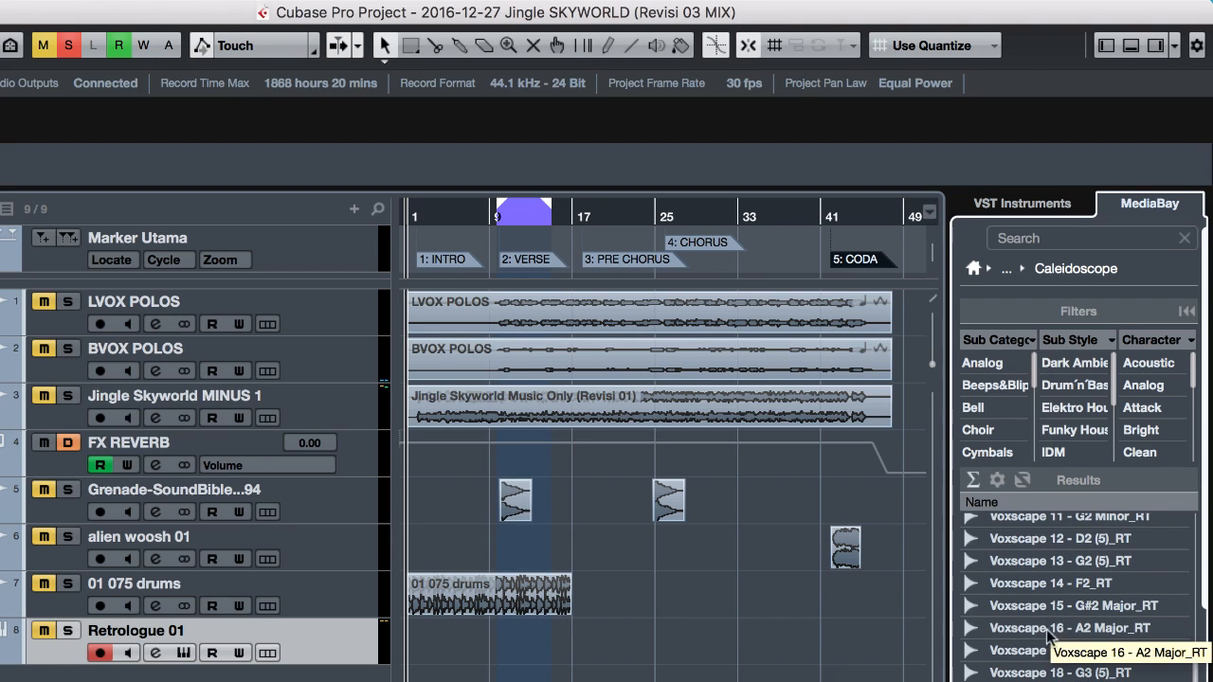
# Audition the Caleidoscope sample Voxscape 16 - A2 Major_RT, then open the AM Signature Drums set from Loops & Samples.
pyautogui.click(1033, 635)
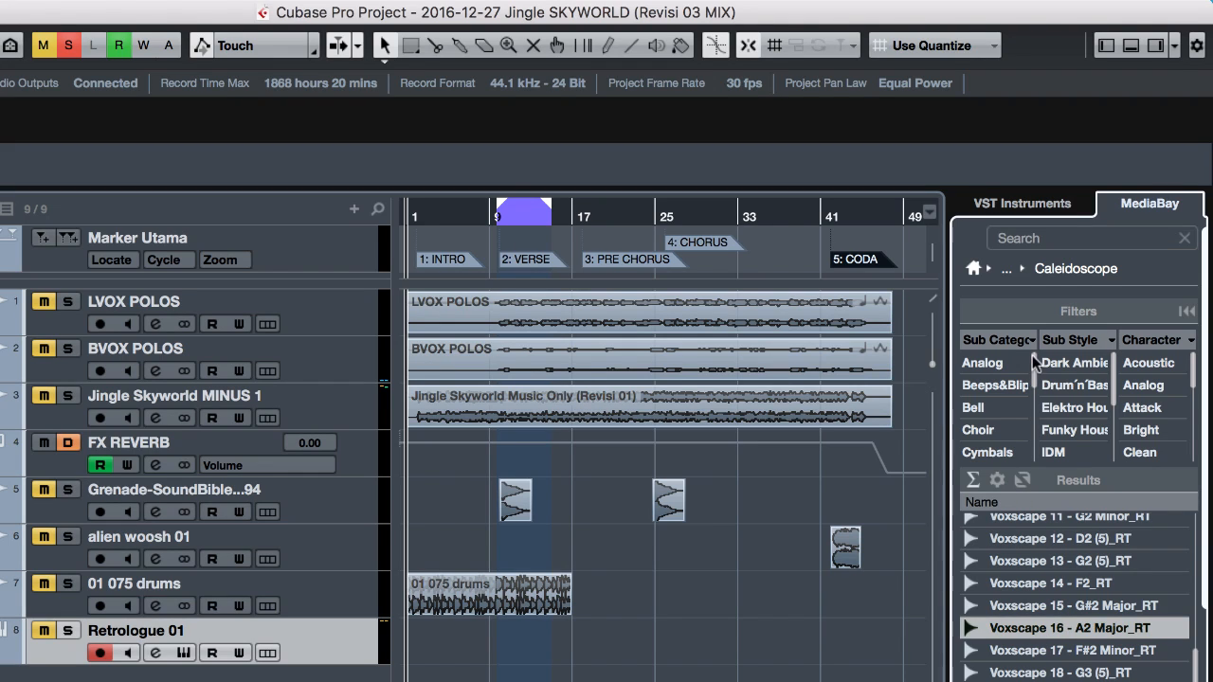
pyautogui.click(1009, 270)
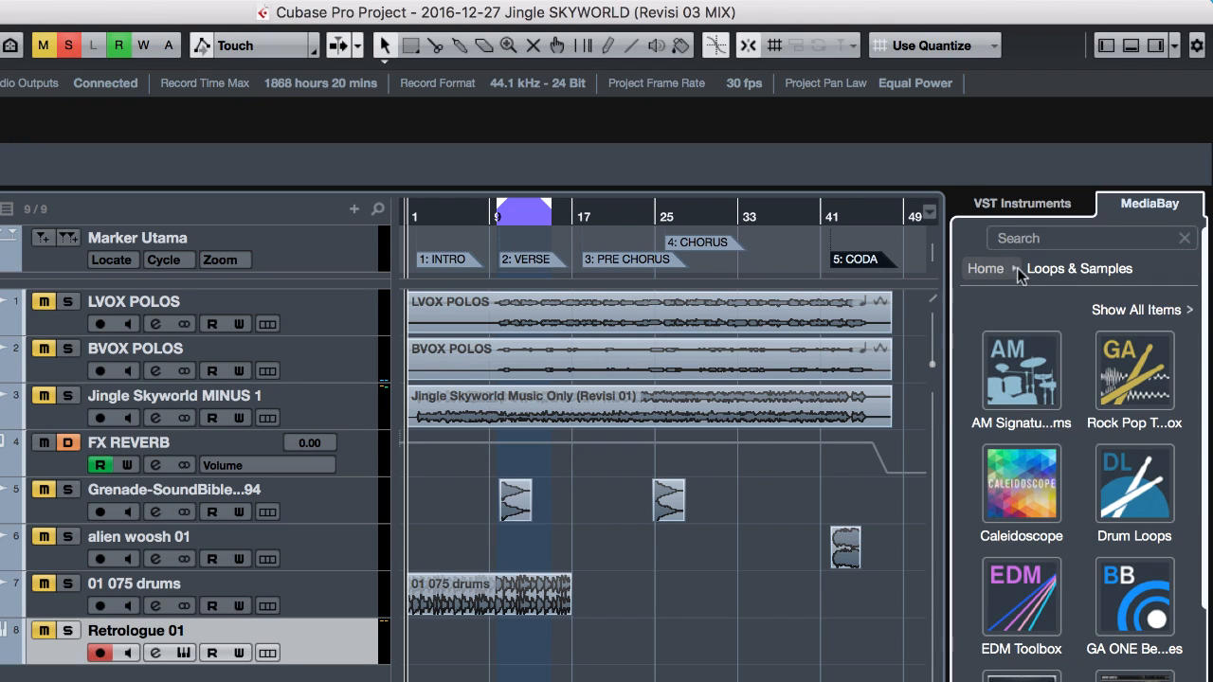
pyautogui.click(1054, 390)
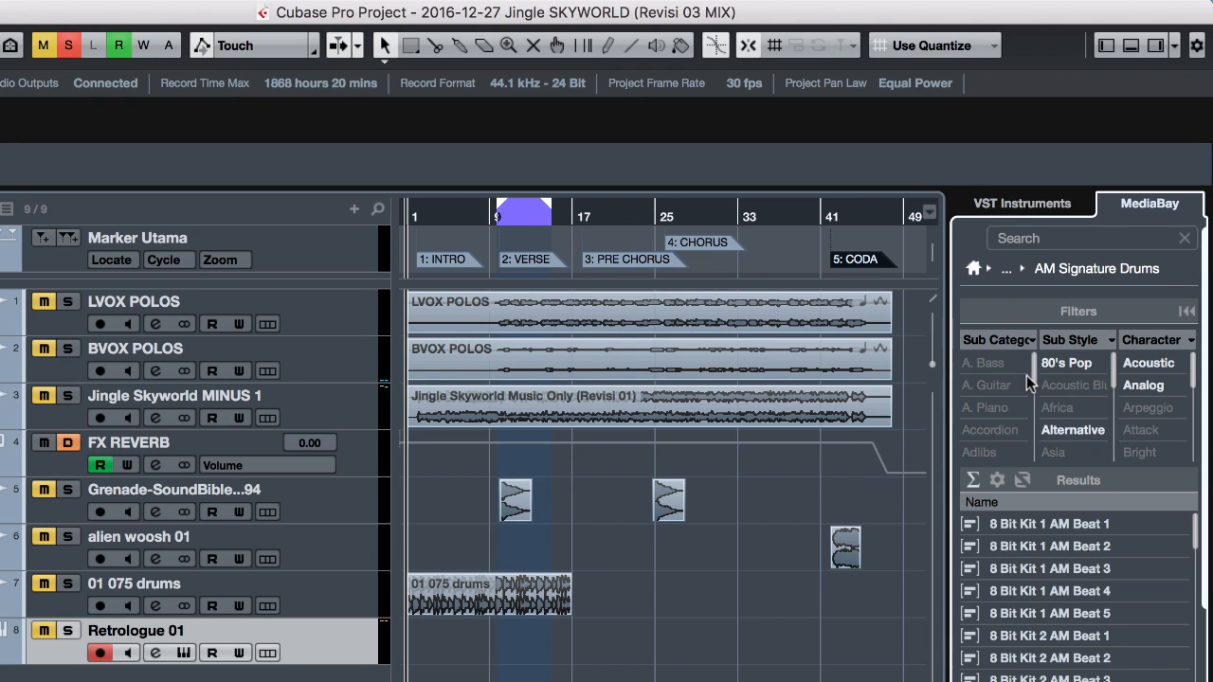
# Place the loop 8 Bit Kit 1 AM Beat 1 at the project start on a new track and play it with Rock Kit 4.
pyautogui.click(1037, 526)
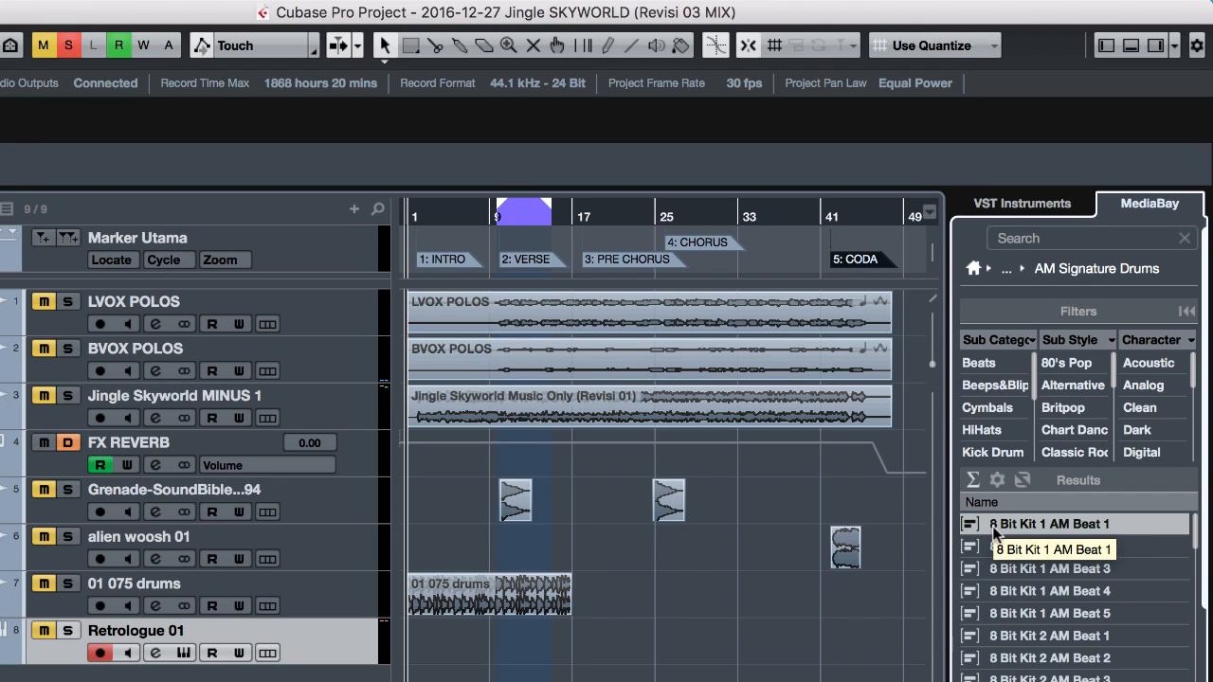
pyautogui.moveTo(995, 533); pyautogui.dragTo(538, 530)
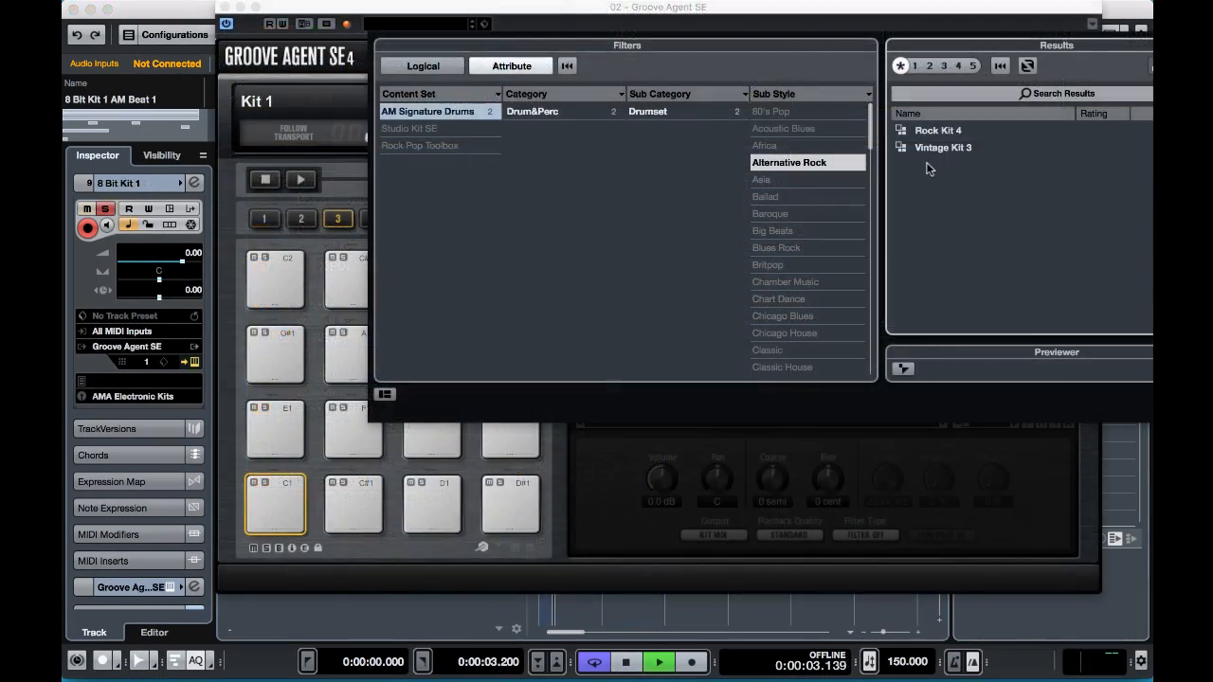
pyautogui.click(930, 134)
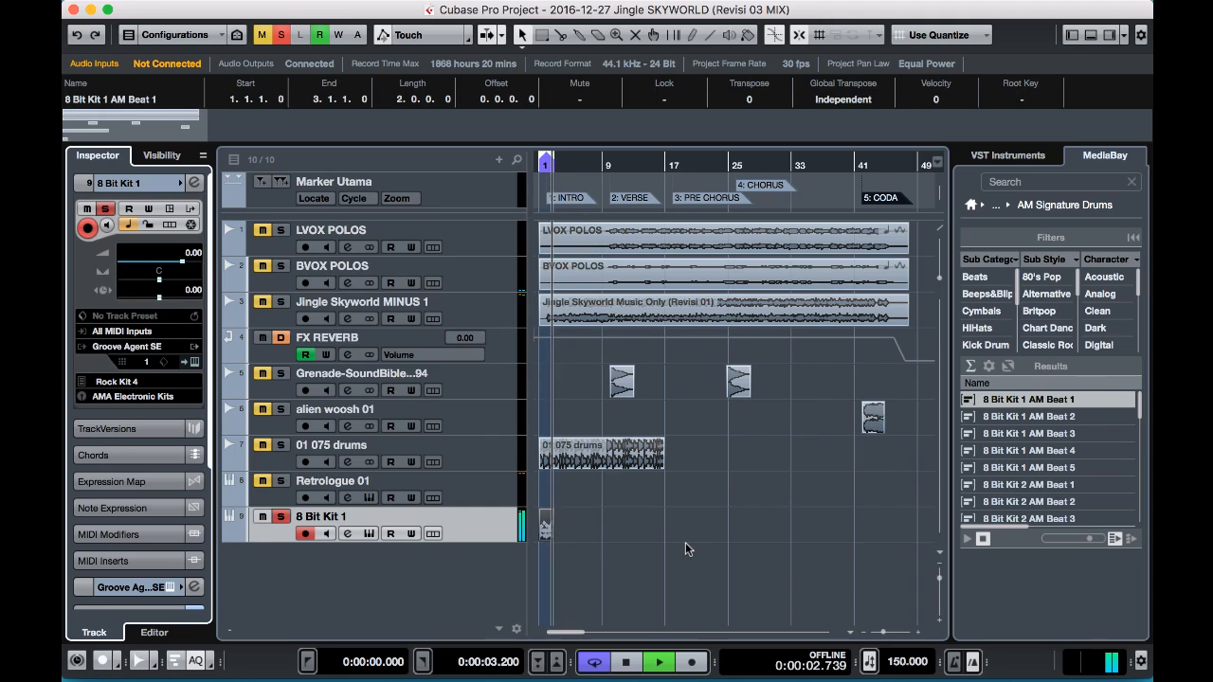
pyautogui.press('space')
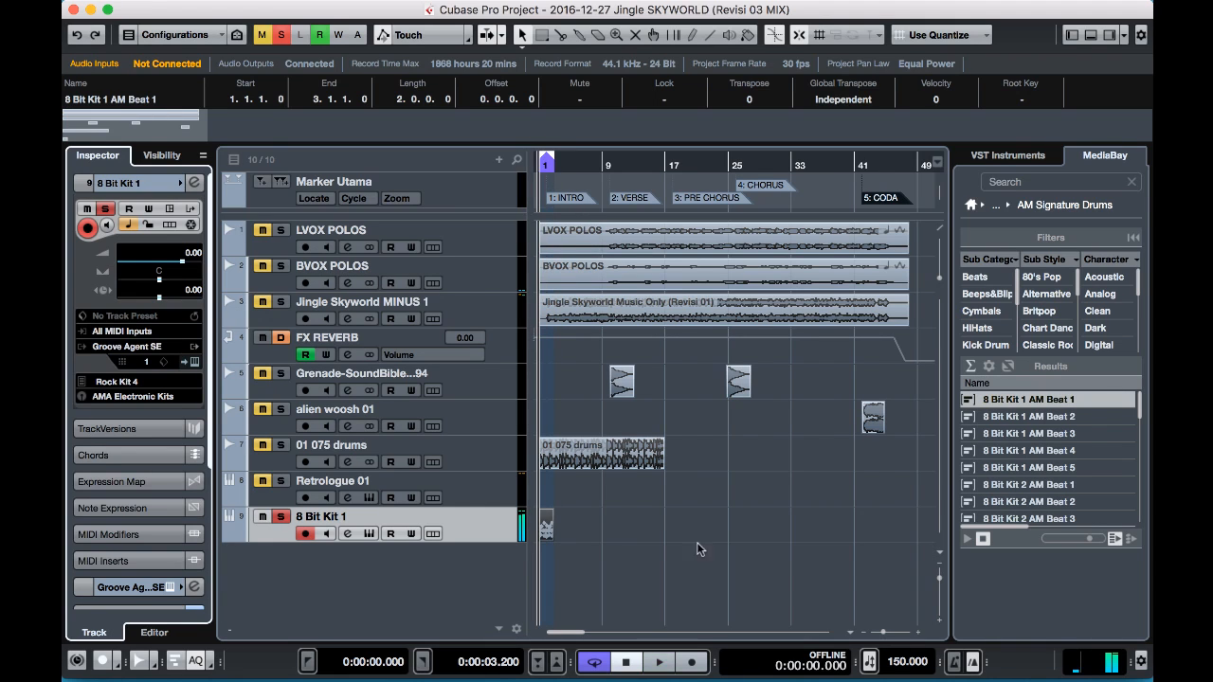
# Audition the AM Signature Drums one-shots 8BT_1_HHC, 8BT_1_Kick1 and 8BT_1_Kick2.
pyautogui.scroll(-5, 1021, 505)
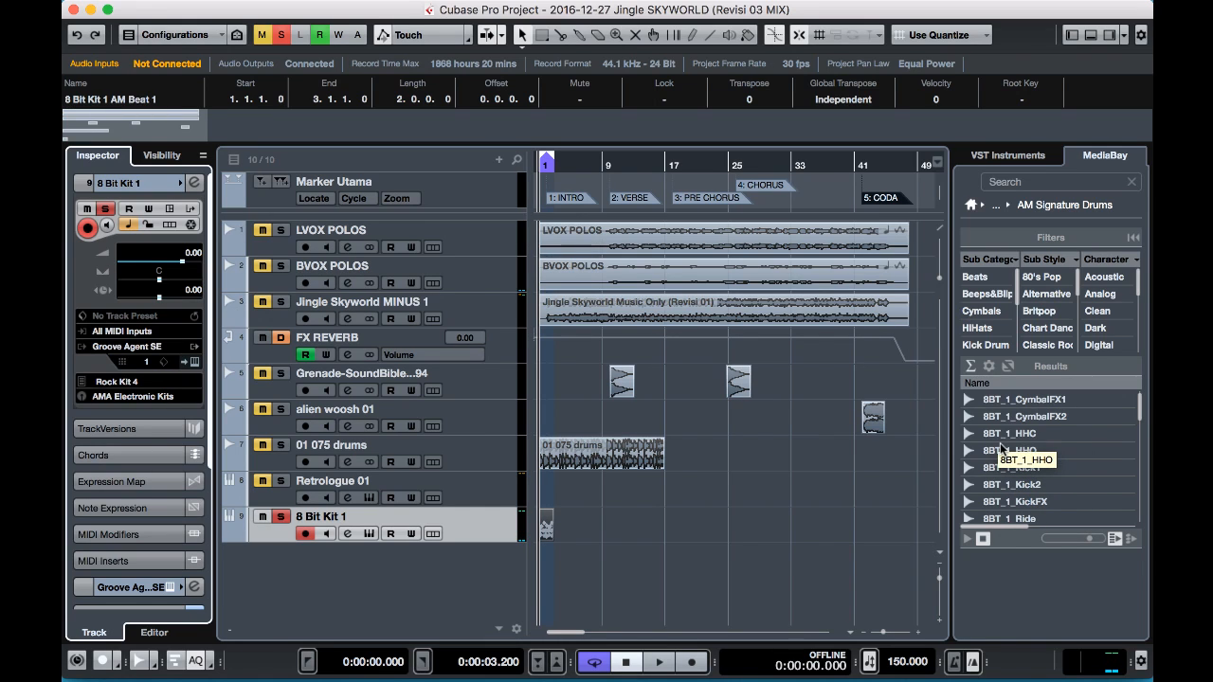
pyautogui.click(1000, 435)
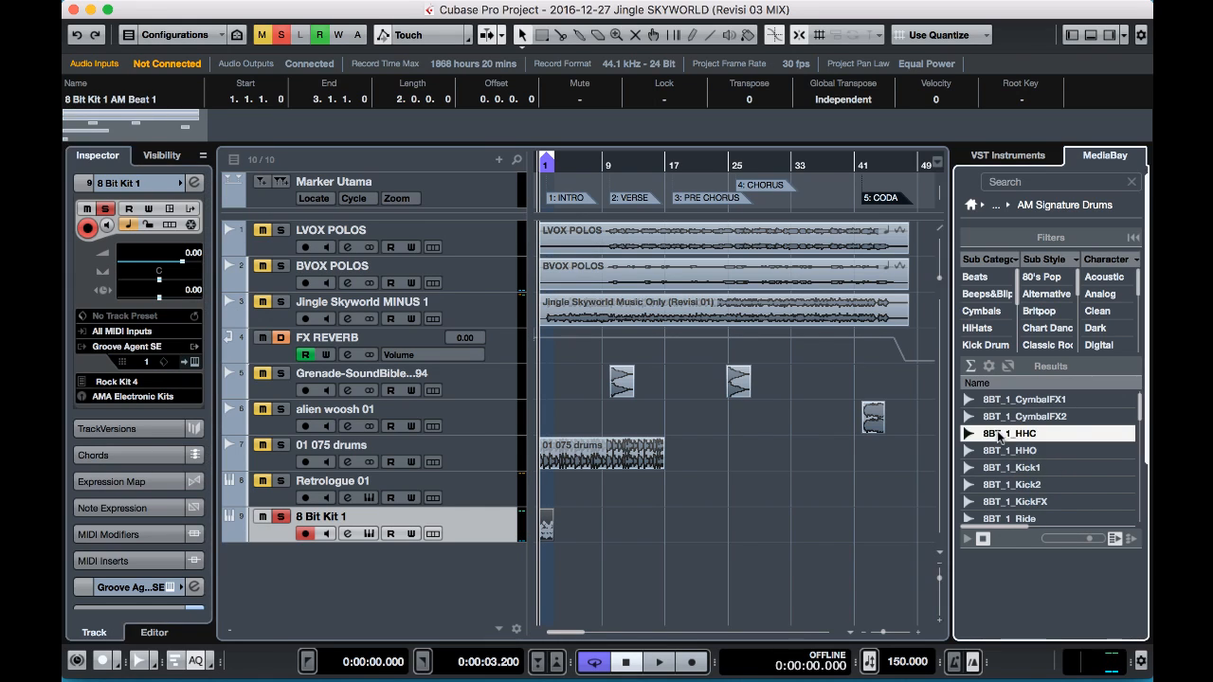
pyautogui.click(1003, 471)
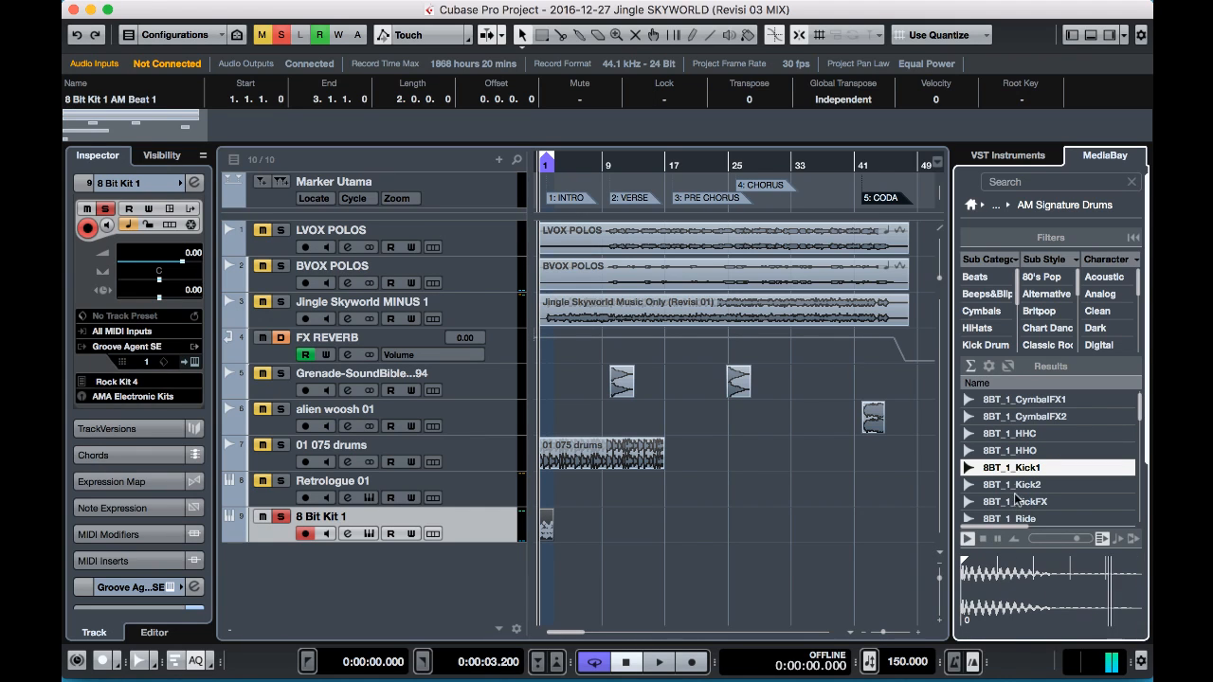
pyautogui.press('Down')
pyautogui.scroll(-2, 1013, 464)
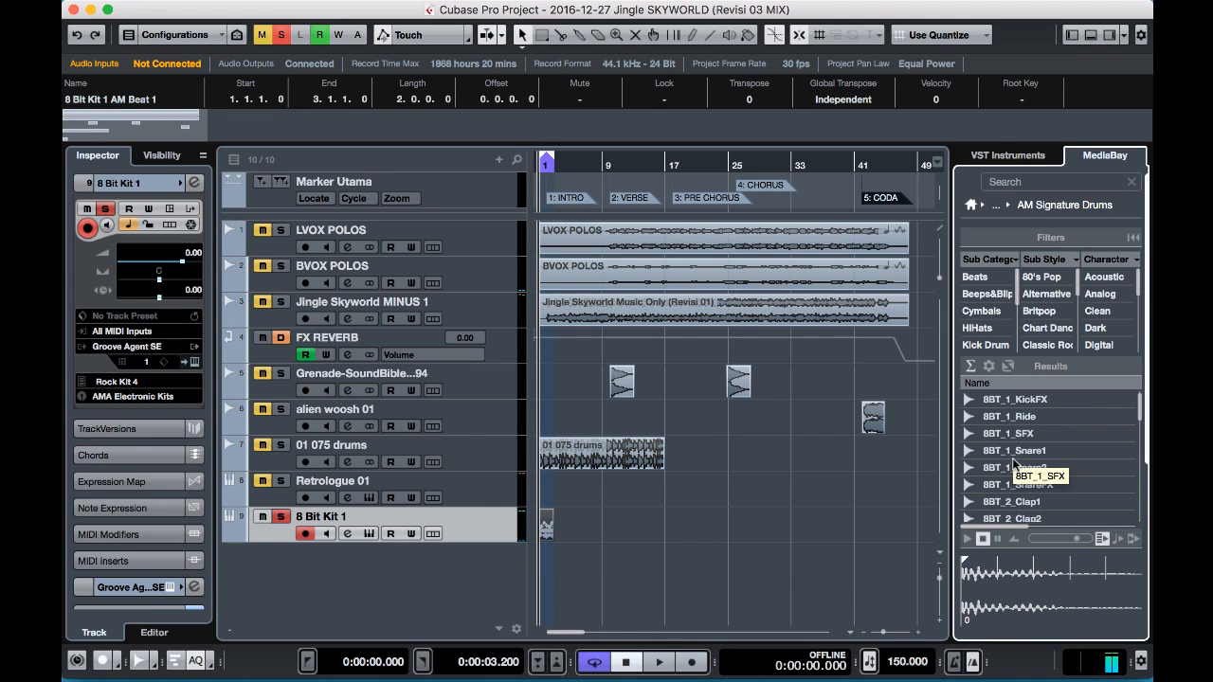
# Audition the drum one-shots 8BT_1_Snare2, 8BT_1_KickFX and 8BT_1_Ride.
pyautogui.click(1018, 469)
pyautogui.scroll(1, 1018, 468)
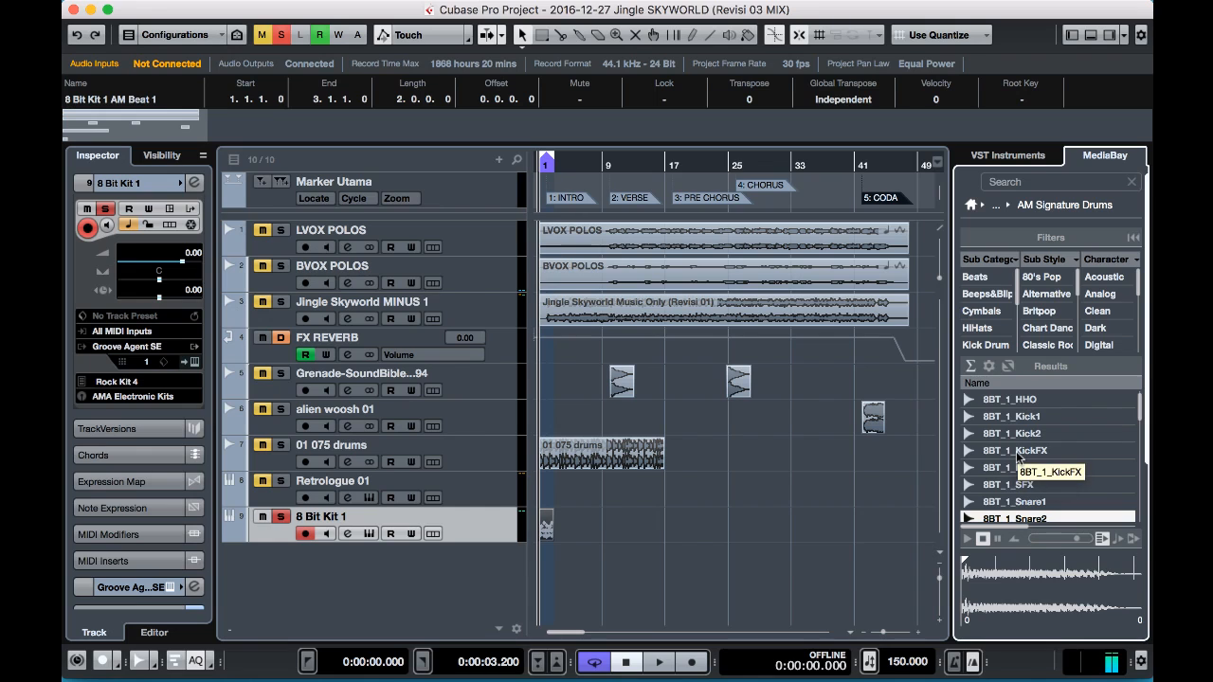
pyautogui.click(1018, 452)
pyautogui.press('Down')
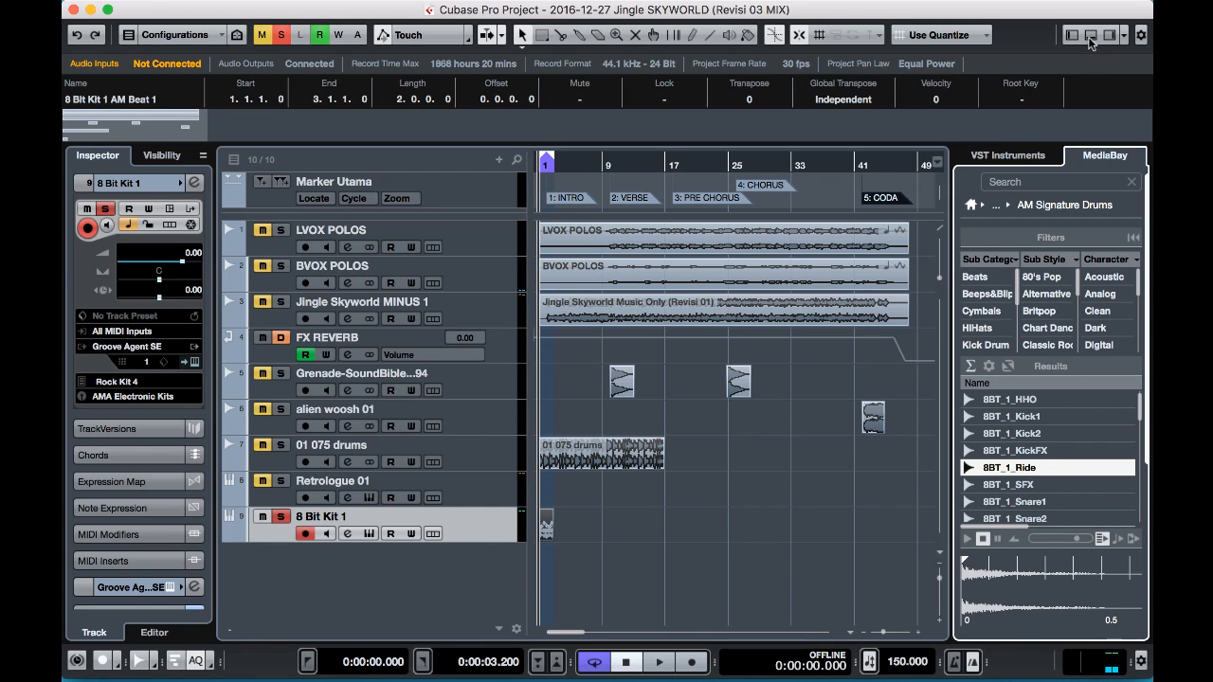
pyautogui.scroll(-2, 1012, 482)
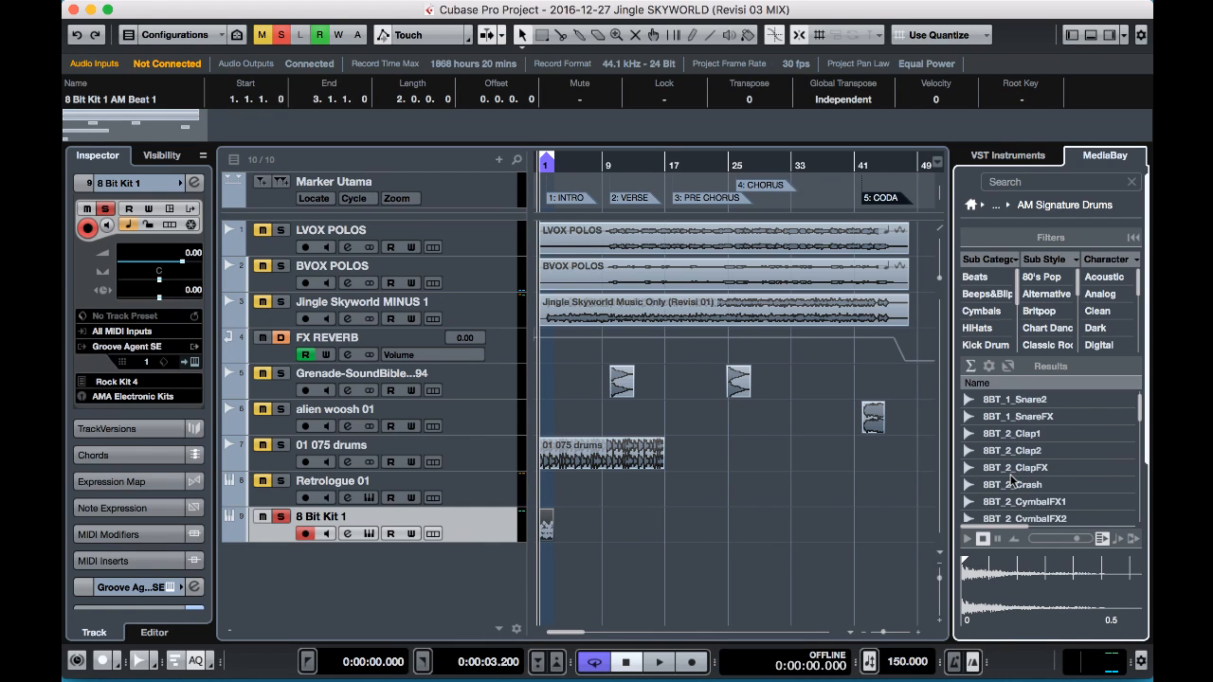
# Load the sample 8BT_1_SnareFX into Sampler Control to create a sampler track, and solo that track.
pyautogui.click(1090, 35)
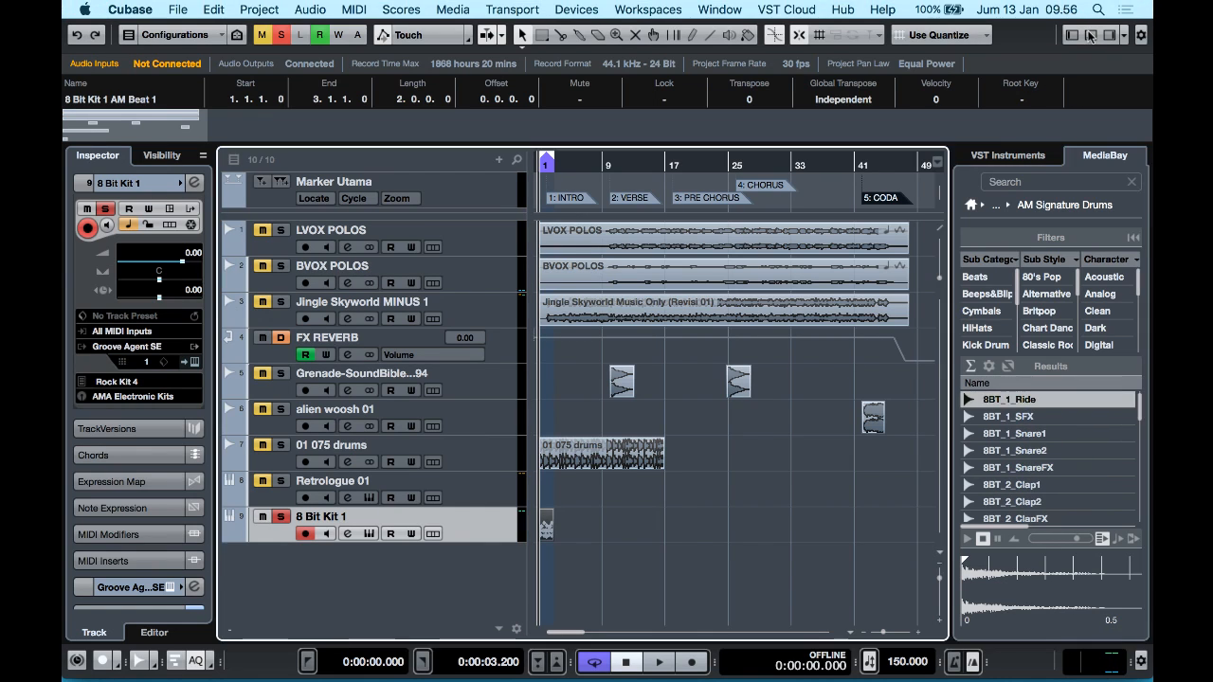
pyautogui.click(431, 633)
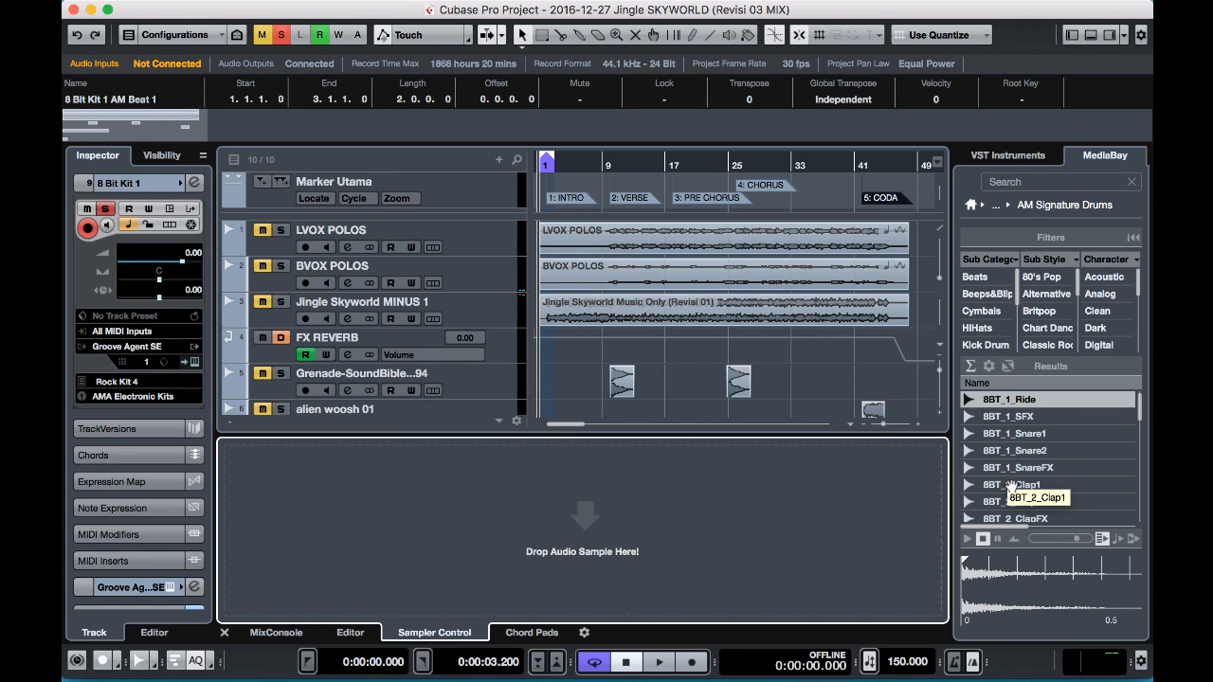
pyautogui.click(992, 468)
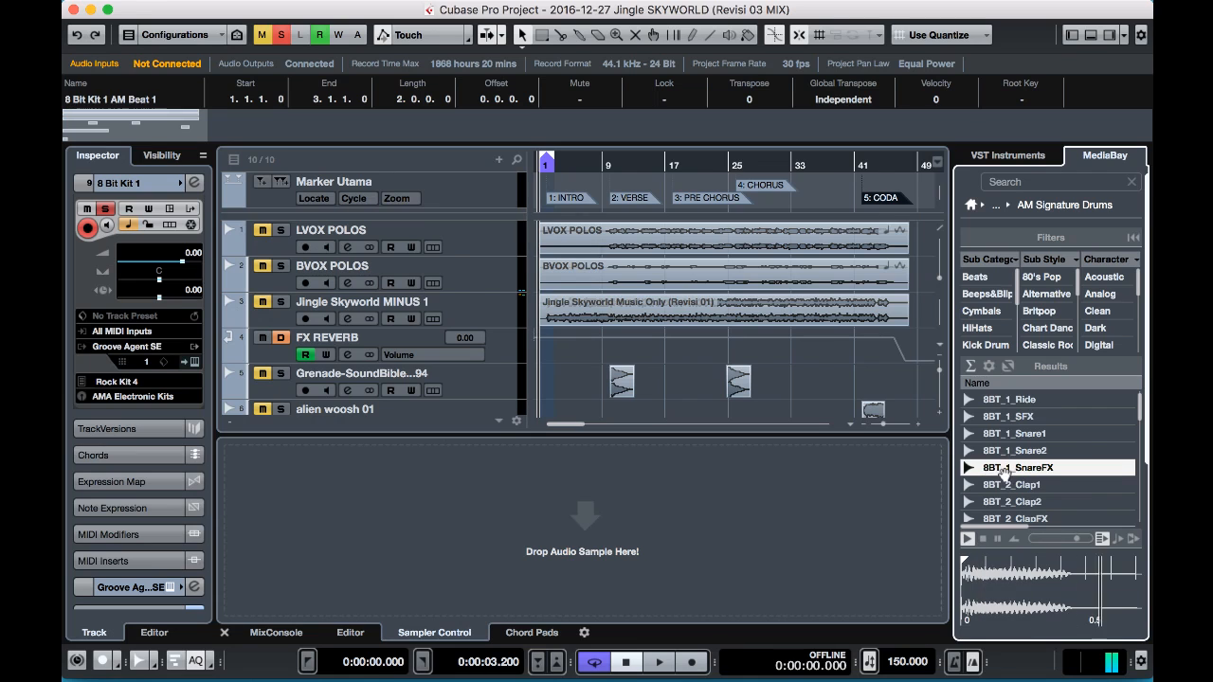
pyautogui.moveTo(992, 471); pyautogui.dragTo(580, 558)
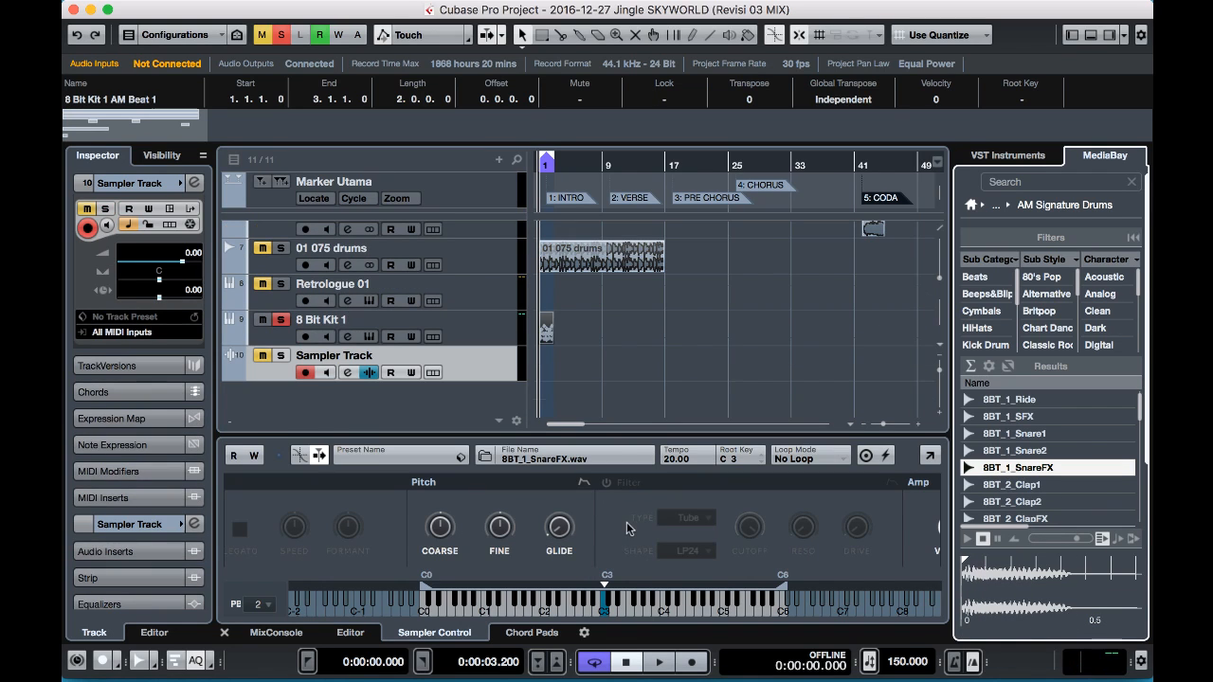
pyautogui.click(281, 356)
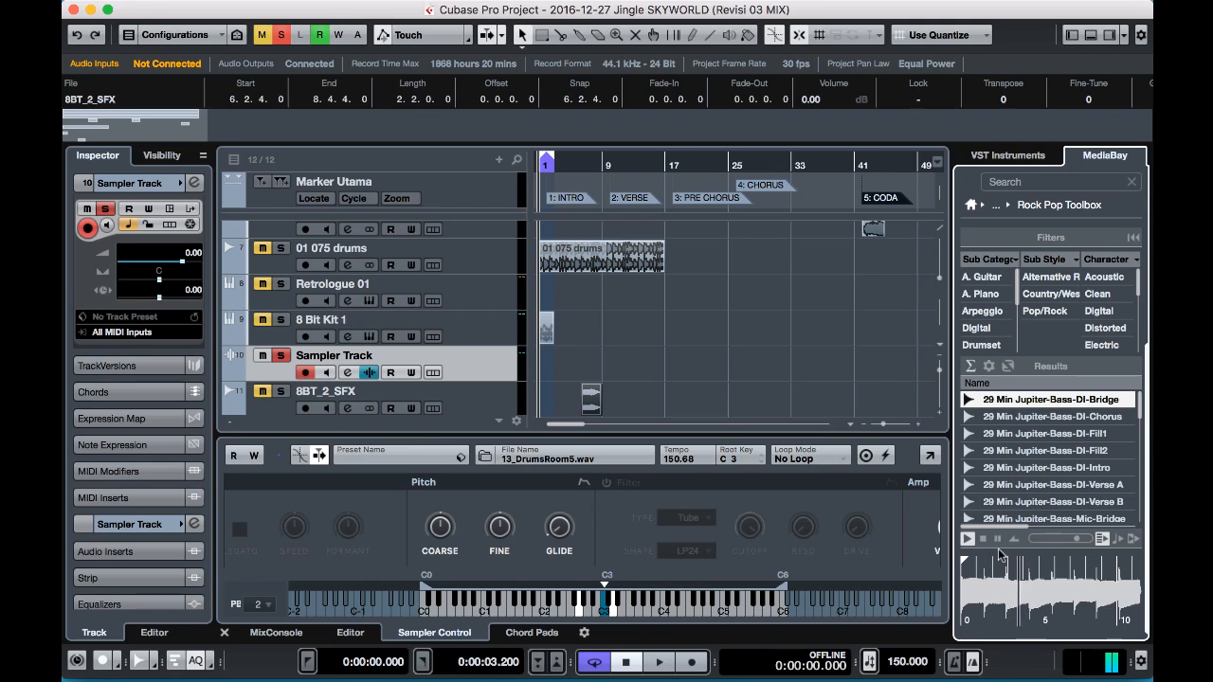
# Stop the bass preview and audition the Rock Pop Toolbox loops 29 Min Jupiter-Drums-Bridge and 29 Min Jupiter-Drums-Chorus B.
pyautogui.click(984, 541)
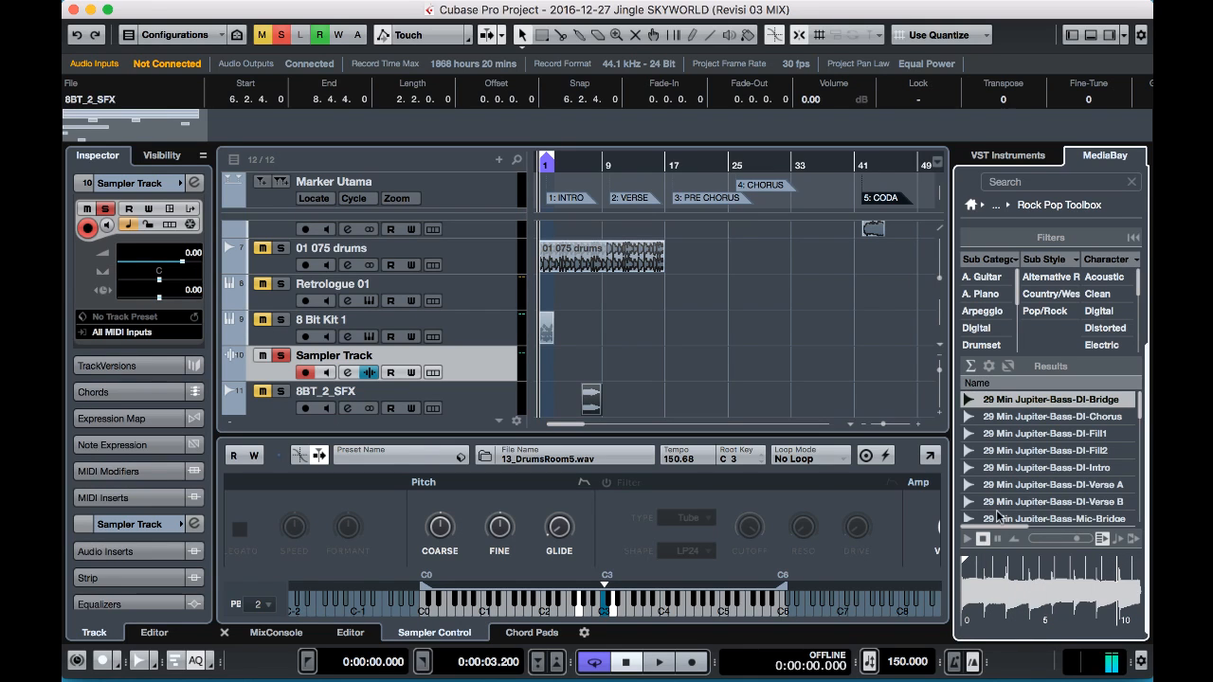
pyautogui.scroll(-2, 1026, 459)
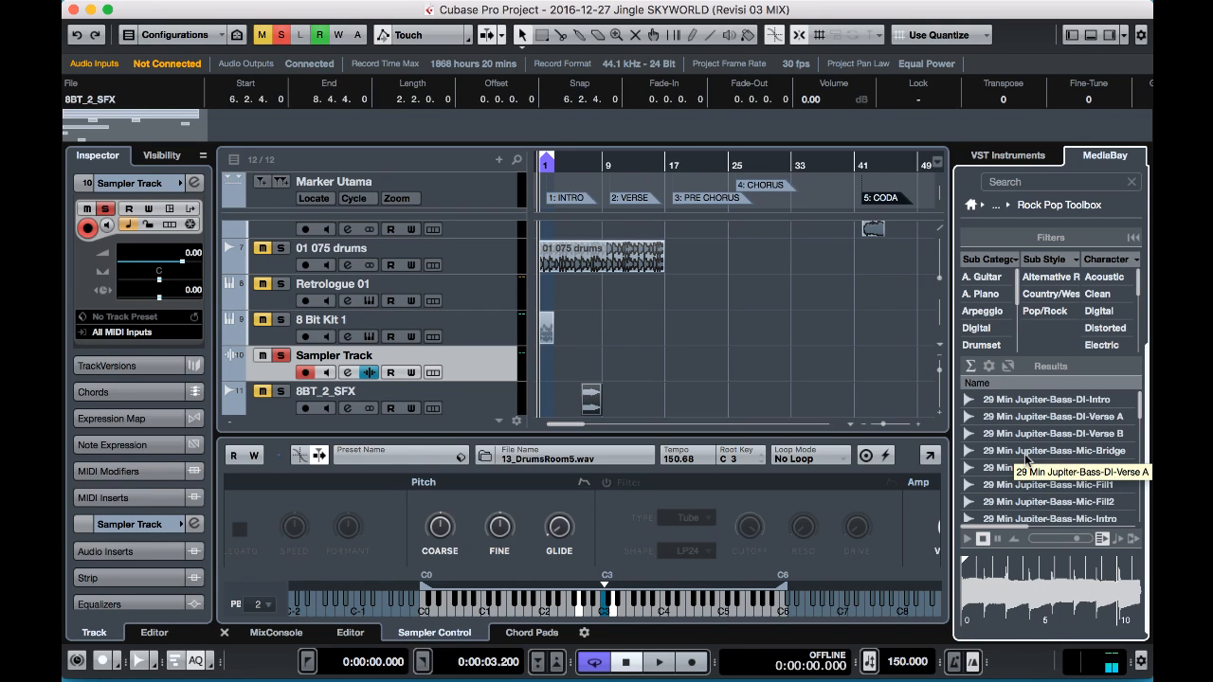
pyautogui.scroll(-2, 1025, 474)
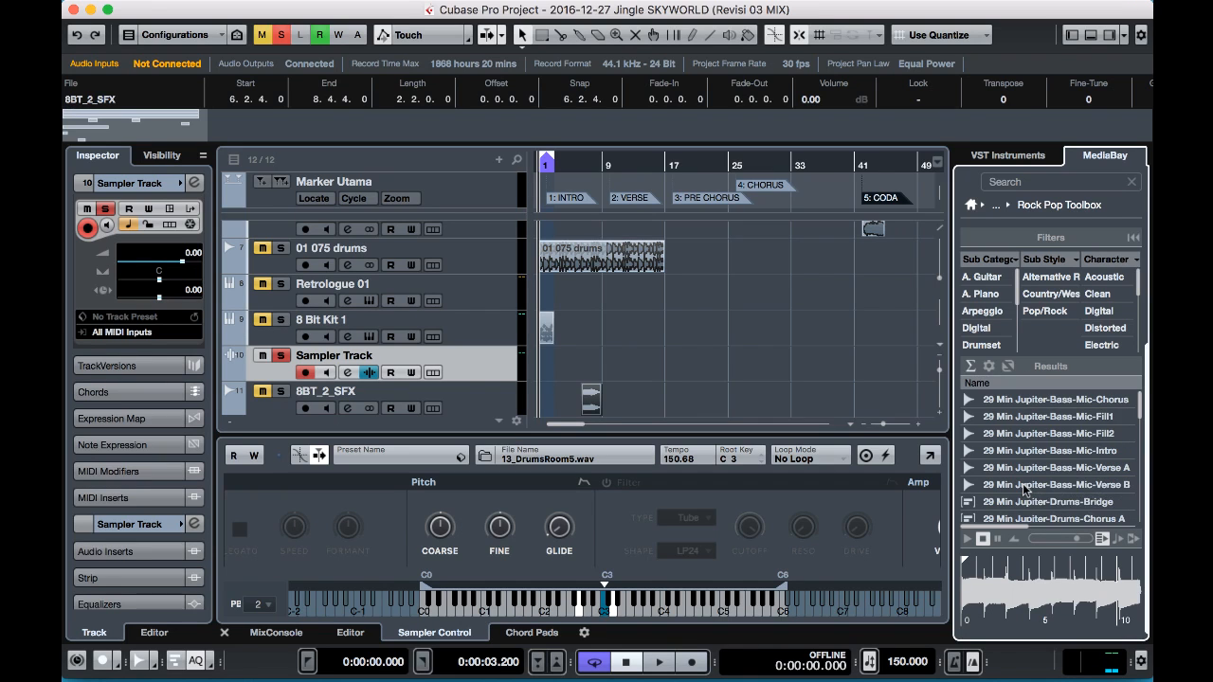
pyautogui.scroll(-1, 1024, 488)
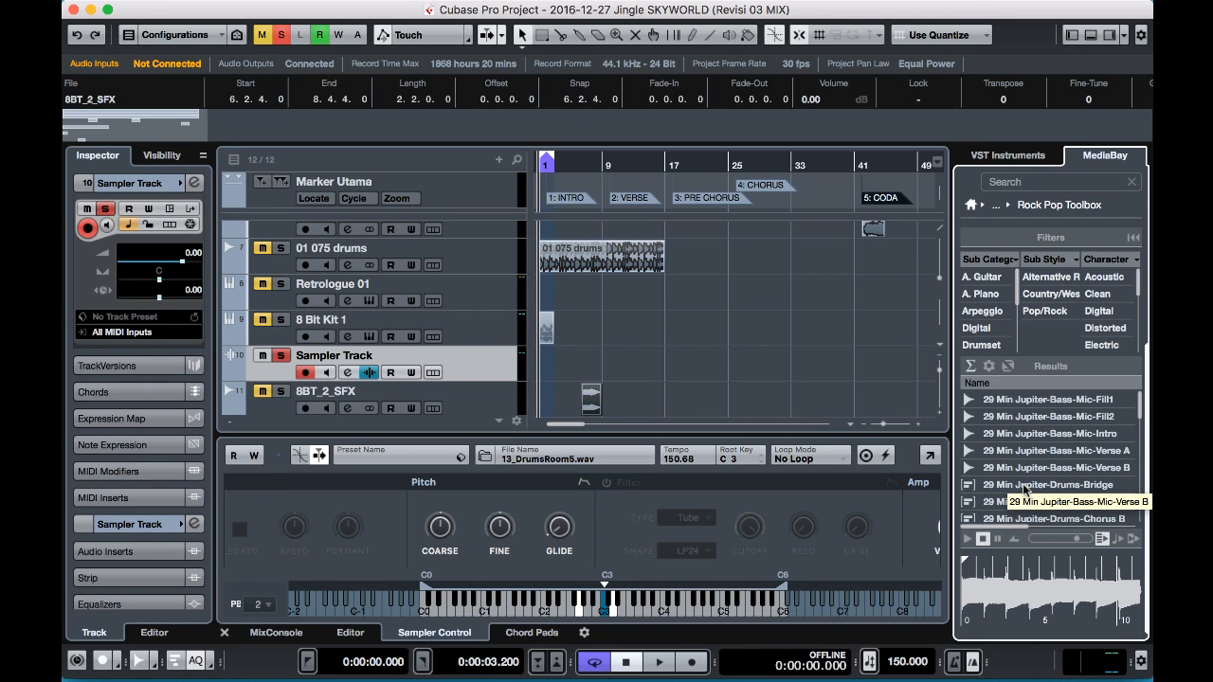
pyautogui.scroll(-1, 1023, 488)
pyautogui.click(1023, 468)
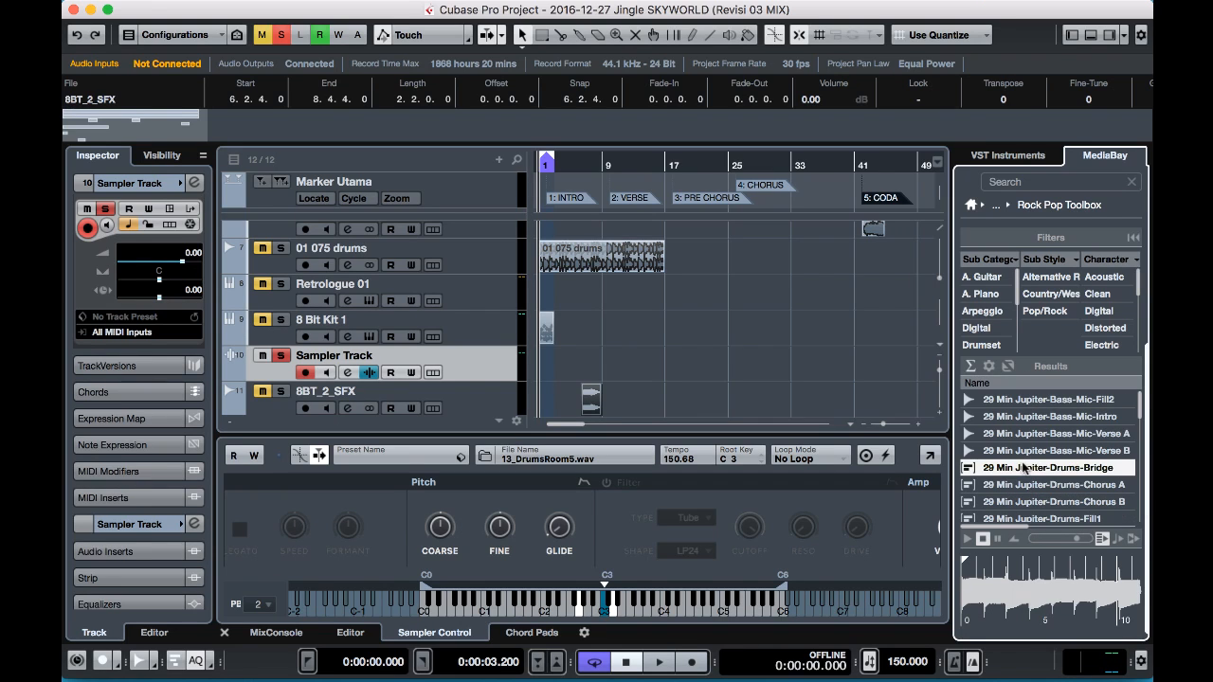
pyautogui.click(967, 540)
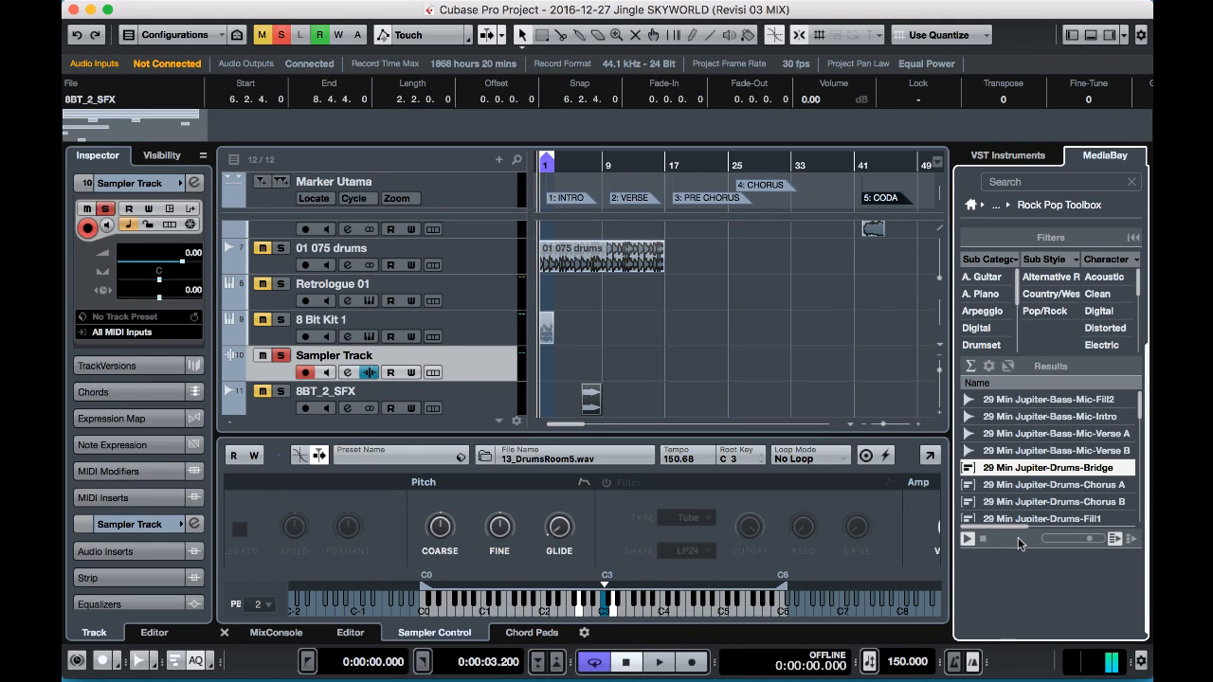
pyautogui.scroll(-2, 1023, 498)
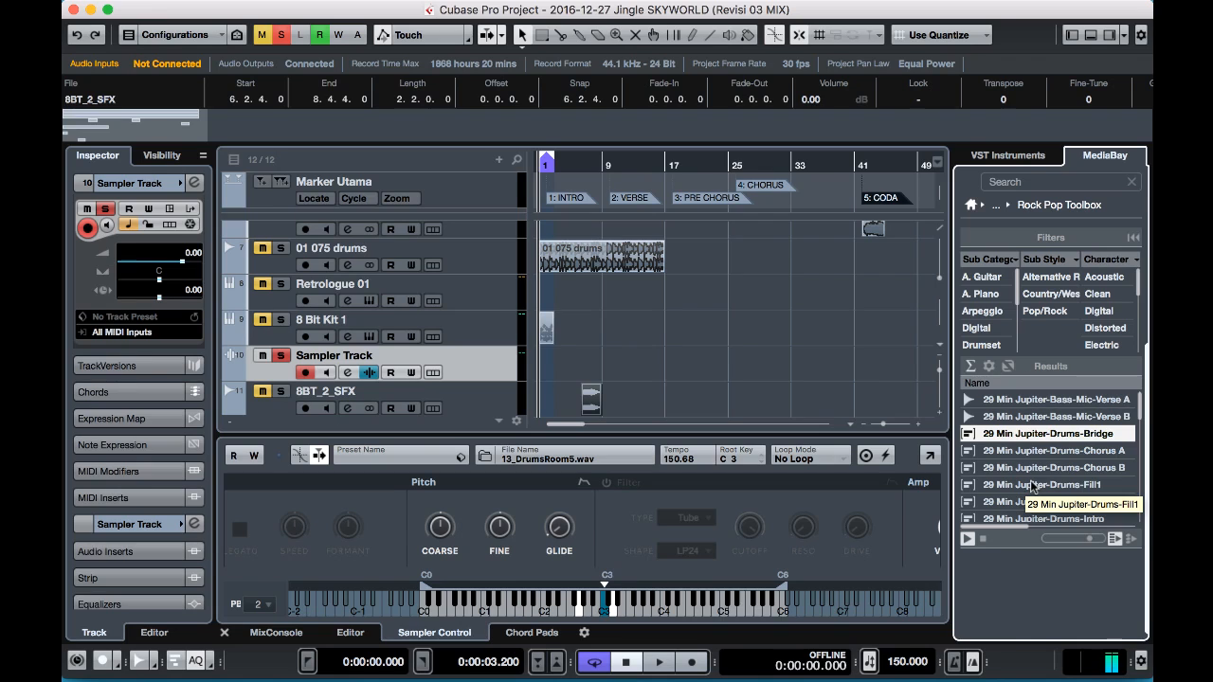
pyautogui.click(1035, 468)
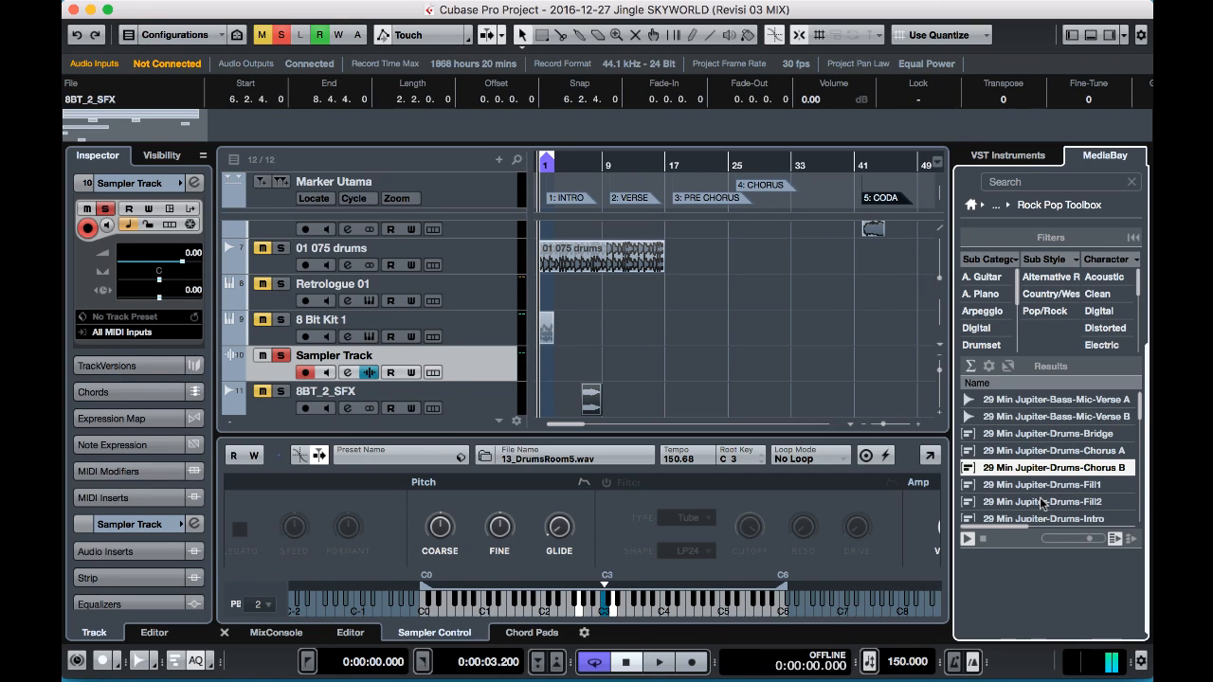
# Audition the 29 Min Jupiter power guitar loops EGtr-Pwr1-Bridge, EGtr-Pwr1-Fill1 and EGtr-Pwr2-Bridge.
pyautogui.scroll(-4, 1042, 503)
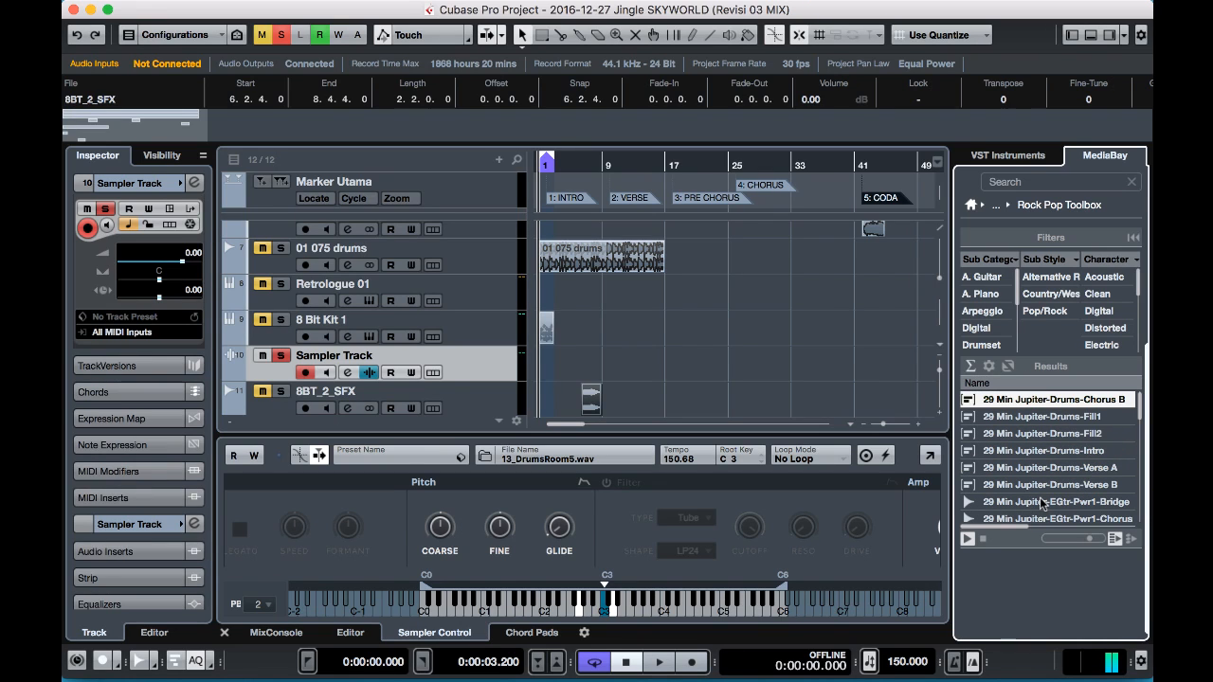
pyautogui.click(1043, 503)
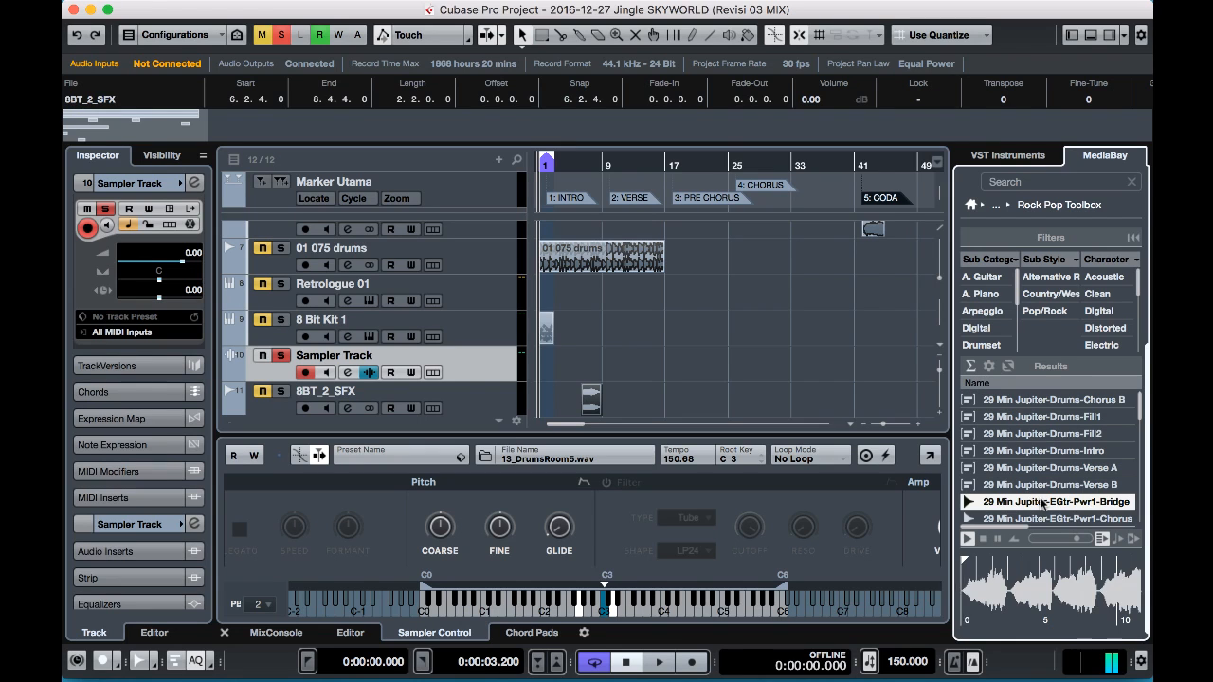
pyautogui.scroll(-5, 1028, 474)
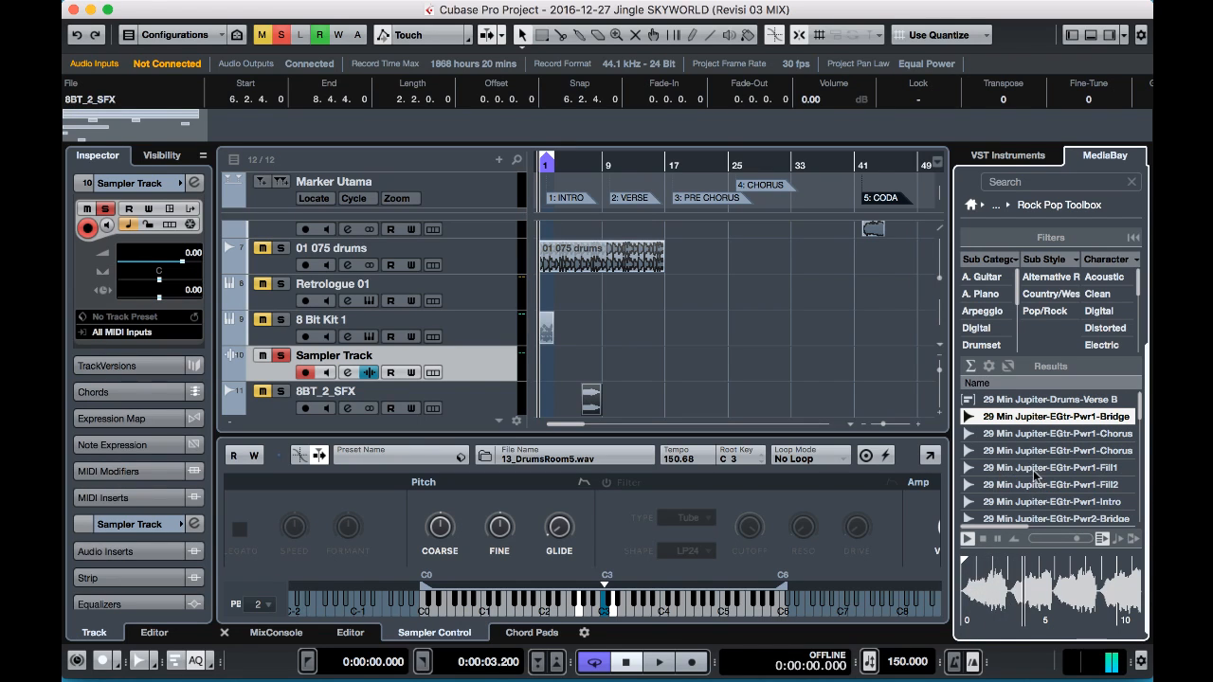
pyautogui.click(1035, 469)
pyautogui.scroll(-3, 1041, 490)
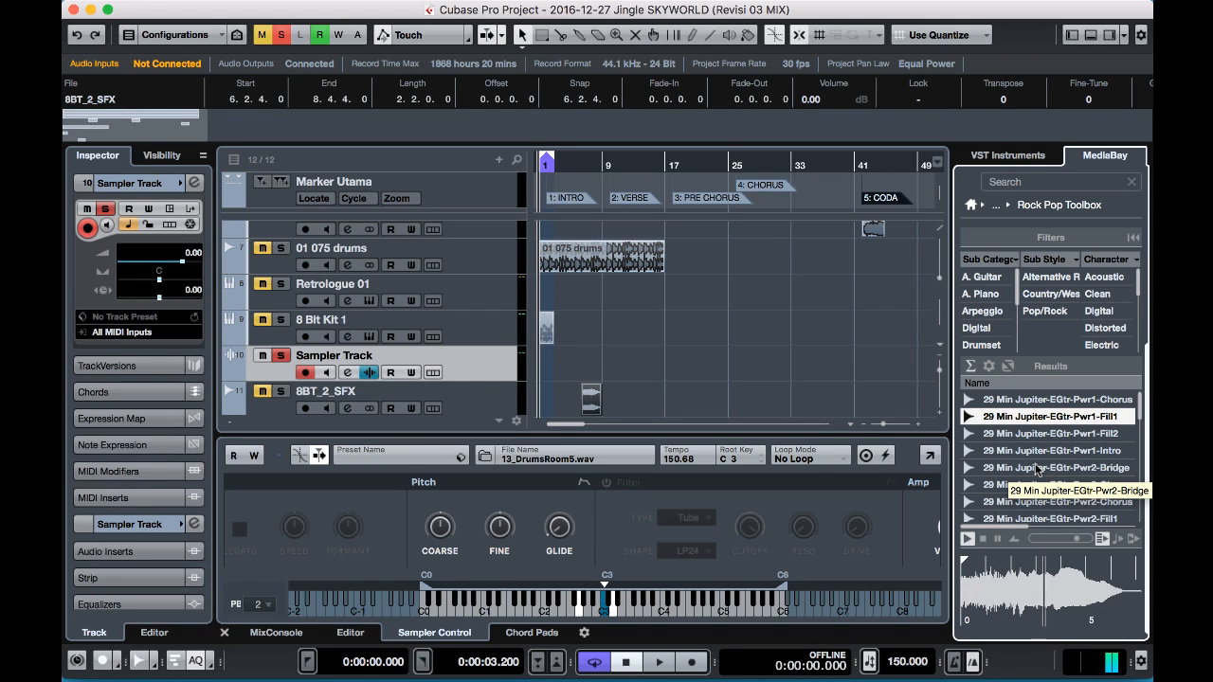
pyautogui.click(1038, 468)
# Audition the 29 Min Jupiter guitar loops EGtr-Rhy1-Bridge, EGtr-Rhy2-Fill2 and EGtrDI-Pwr1-Fill1.
pyautogui.scroll(-6, 1043, 476)
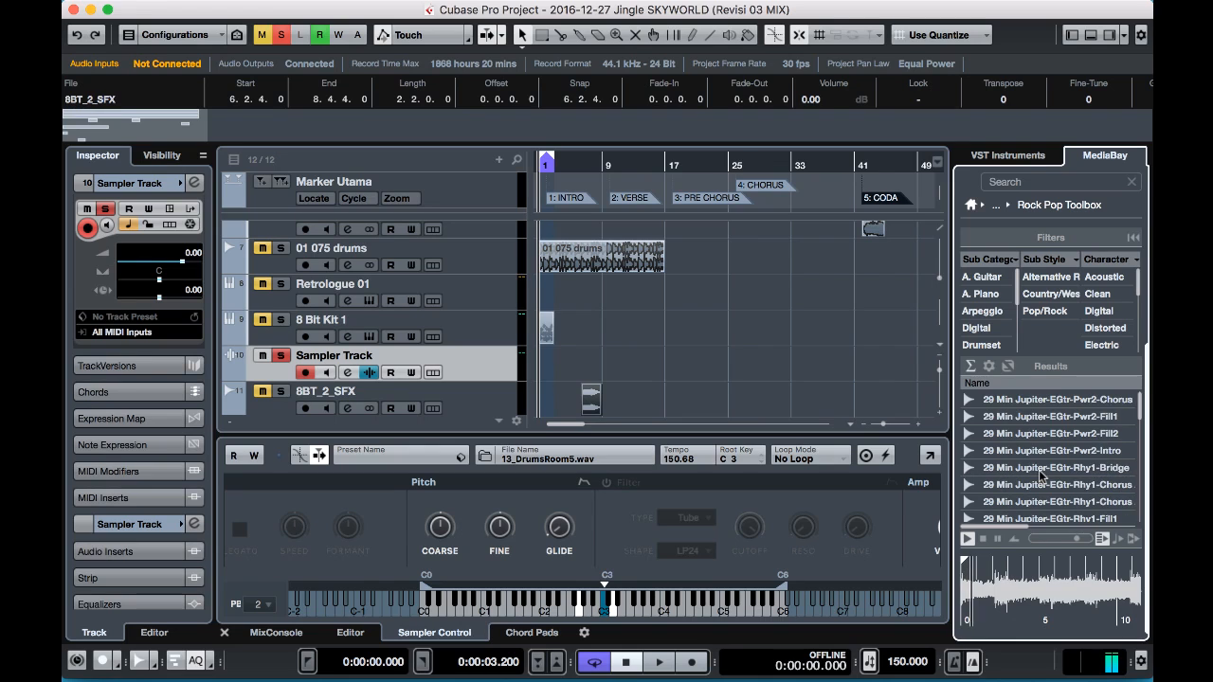
pyautogui.click(1043, 470)
pyautogui.scroll(-1, 1060, 486)
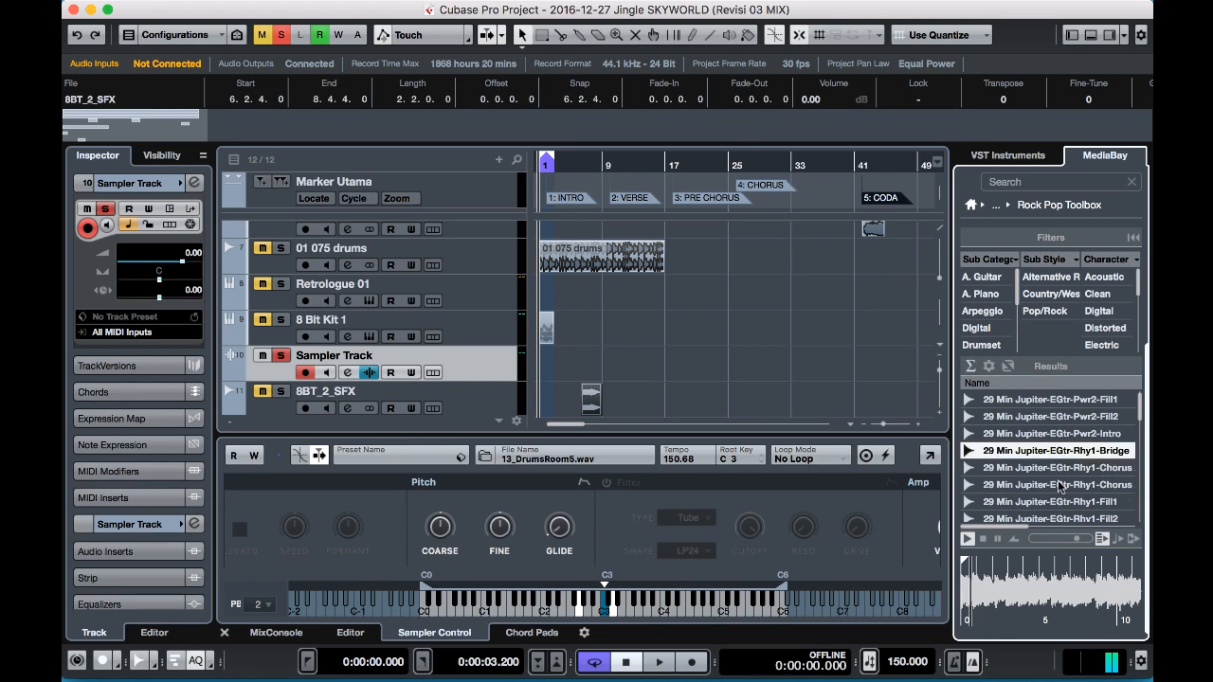
pyautogui.scroll(-10, 1059, 486)
pyautogui.click(1049, 470)
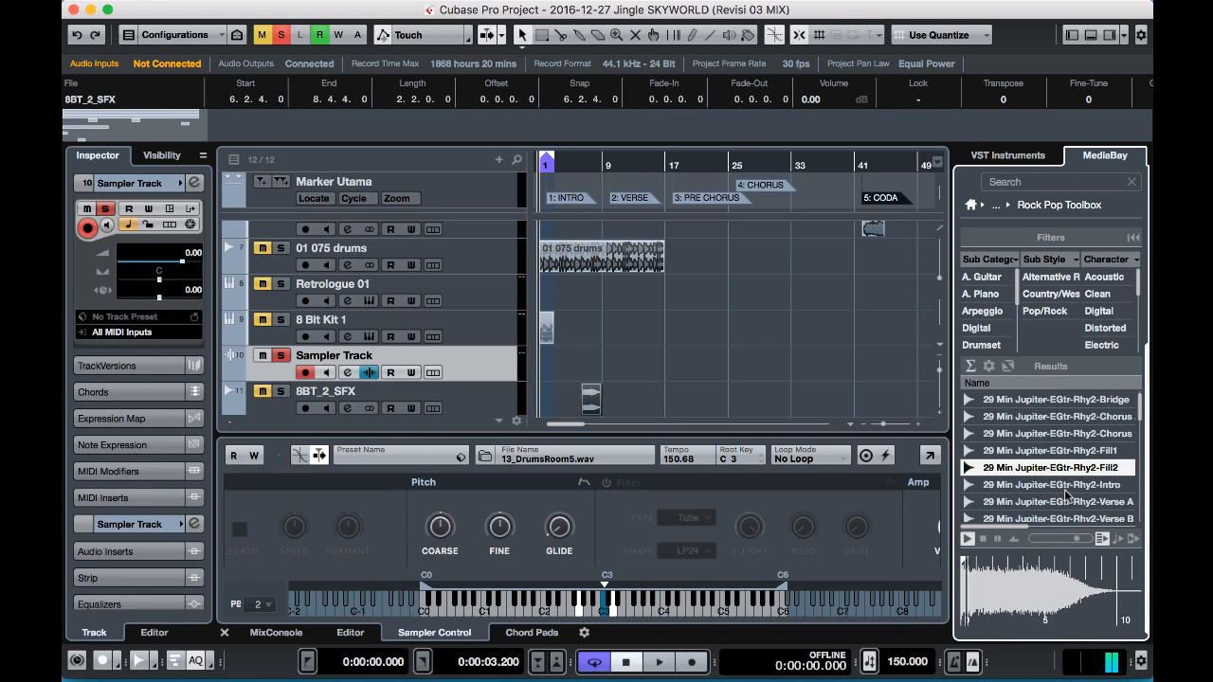
pyautogui.scroll(-7, 1061, 488)
pyautogui.click(1051, 470)
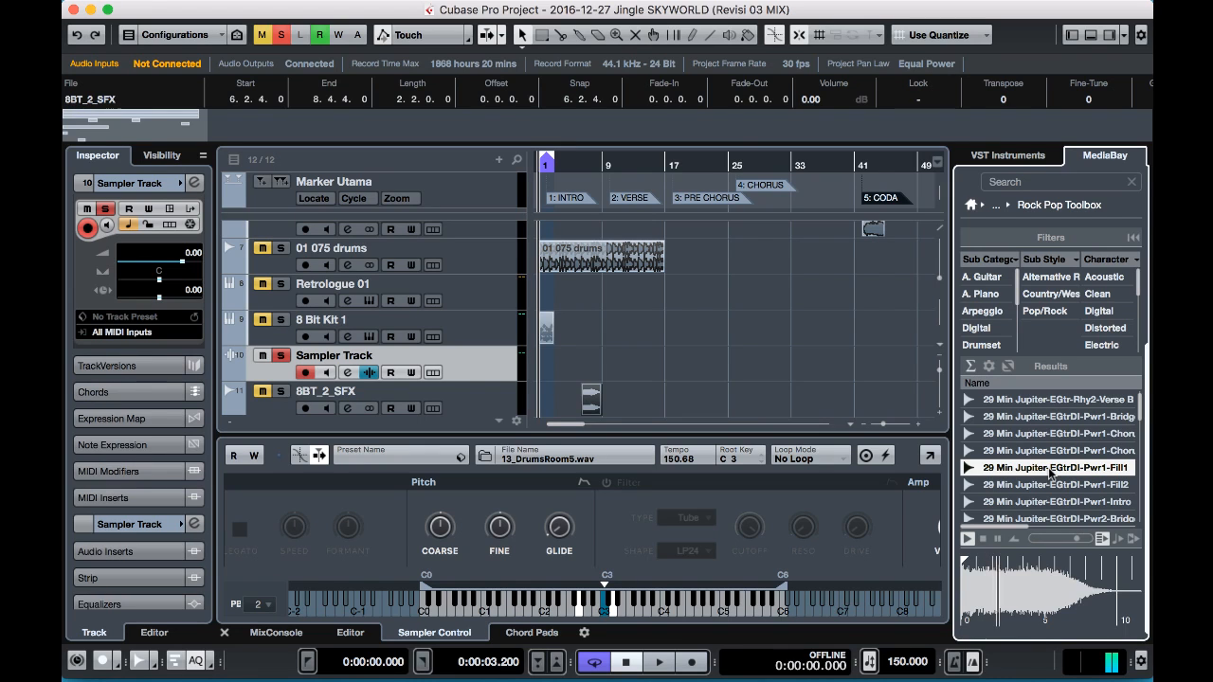
# Audition the 29 Min Jupiter DI guitar loops EGtrDI-Rhy1-Fill1, EGtrDI-Rhy1-Verse and EGtrDI-Rhy2-Verse.
pyautogui.scroll(-6, 1053, 488)
pyautogui.click(1052, 486)
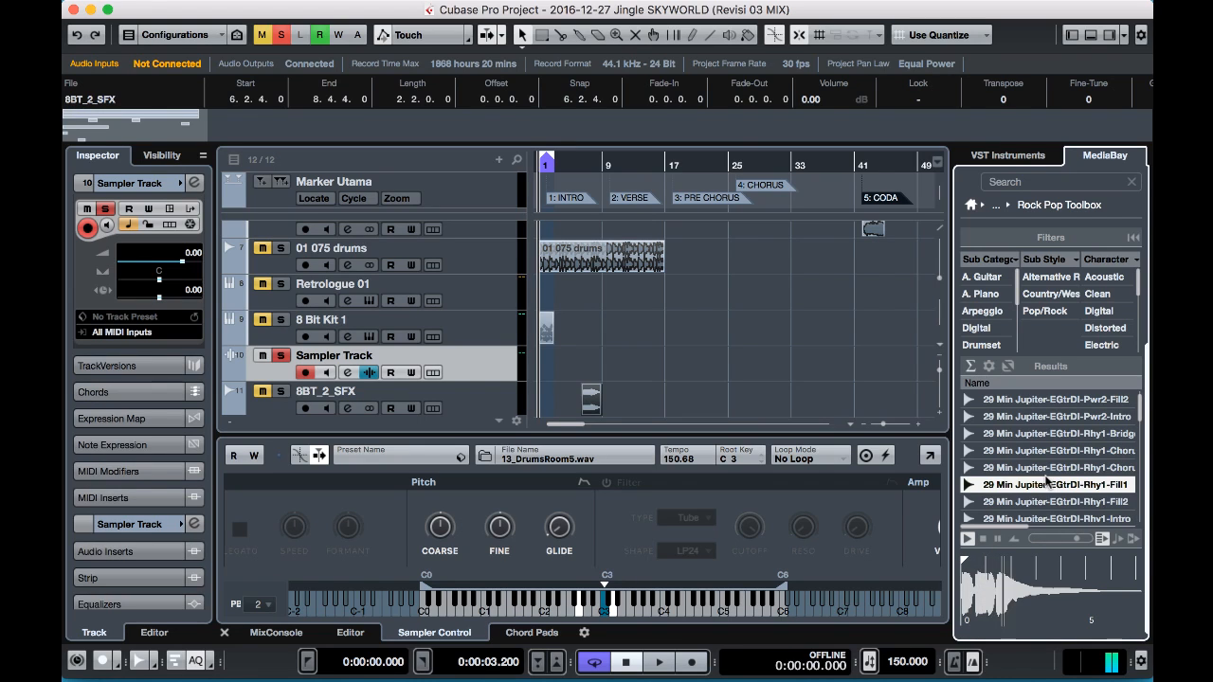
pyautogui.scroll(-4, 1057, 492)
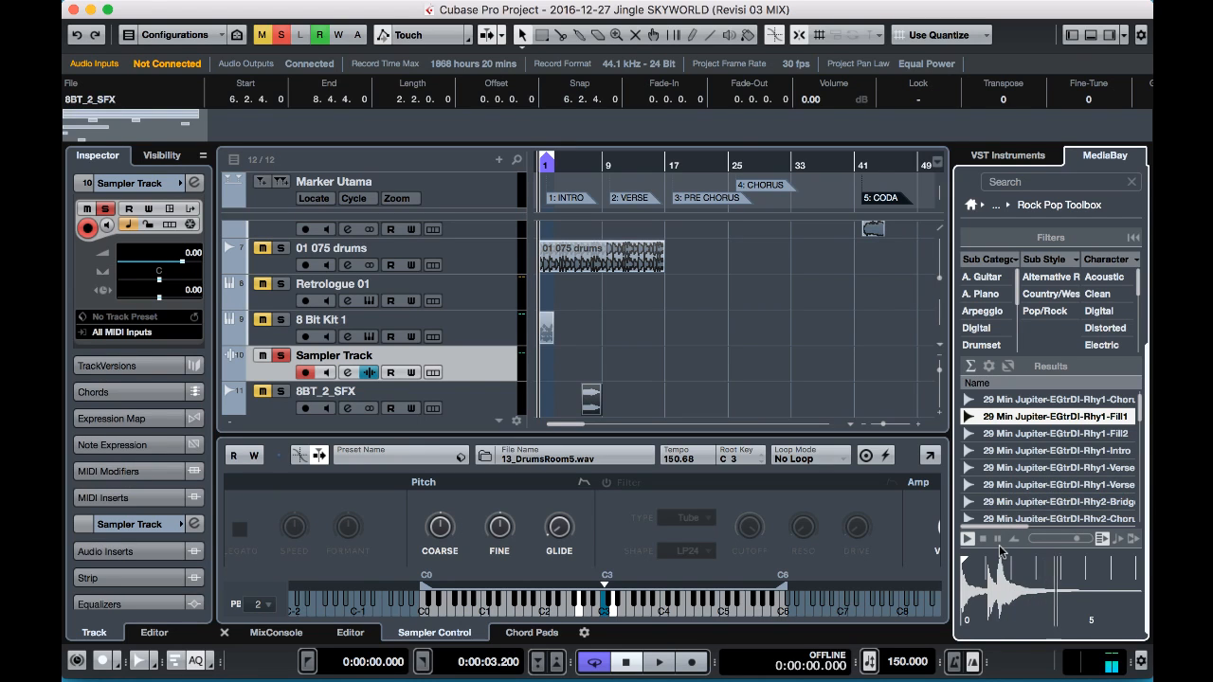
pyautogui.click(1033, 468)
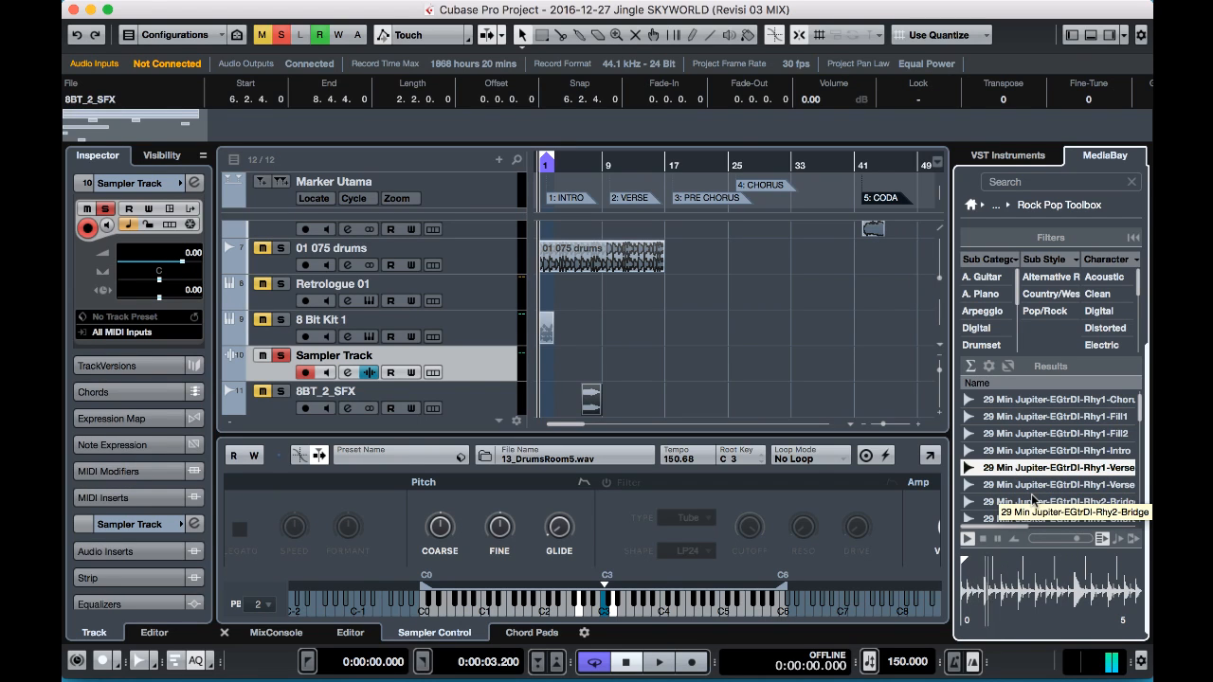
pyautogui.scroll(-4, 1032, 493)
pyautogui.click(1043, 467)
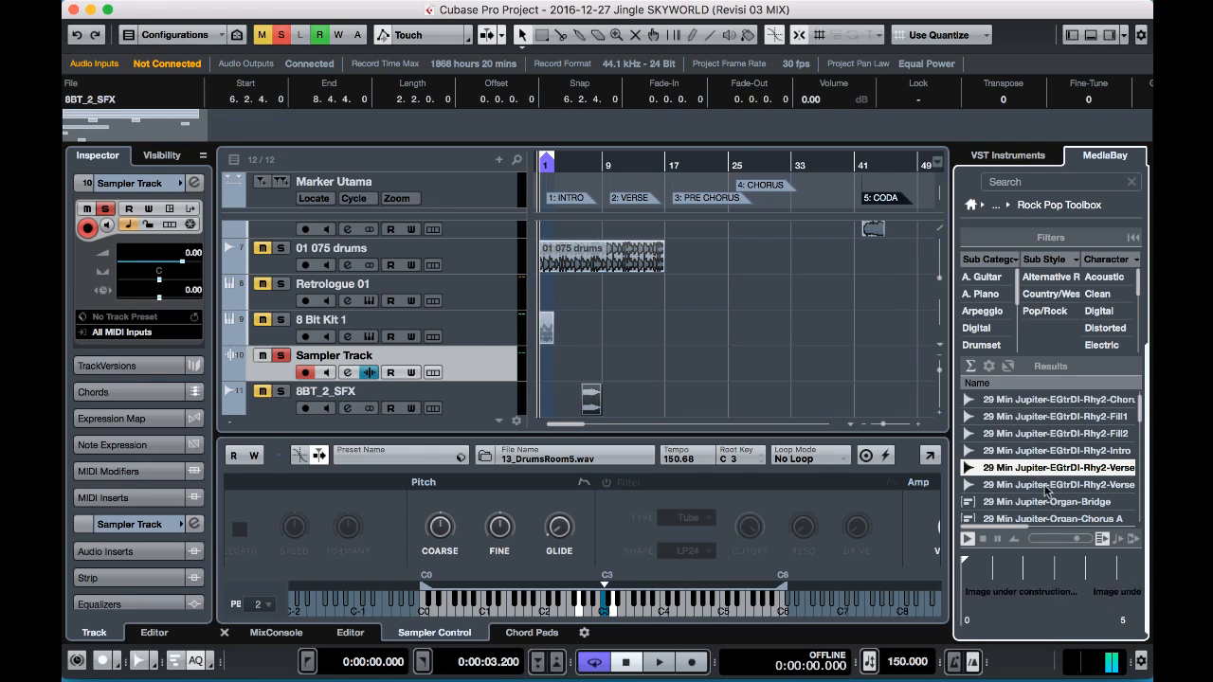
# Audition the Aberdeen loops Bass-DI-Bridge, Bass-DI-Verse A and EGtr-Pwr1-Chorus A.
pyautogui.scroll(-5, 1050, 492)
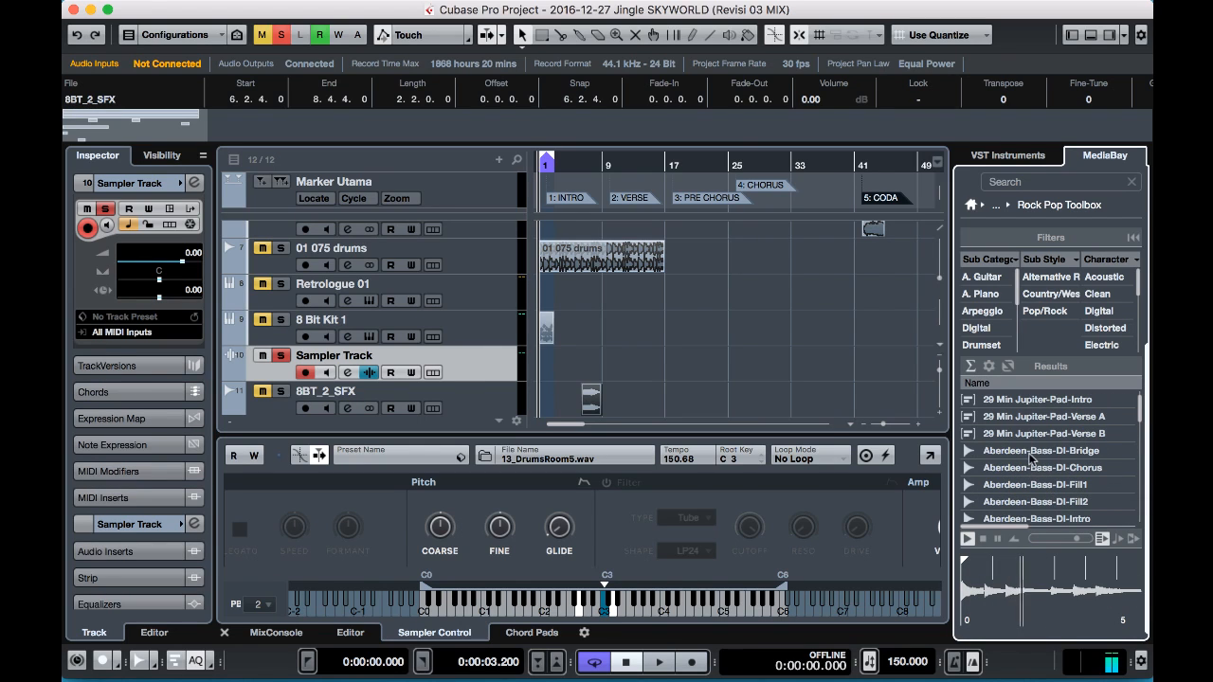
pyautogui.click(1031, 452)
pyautogui.scroll(-2, 1052, 492)
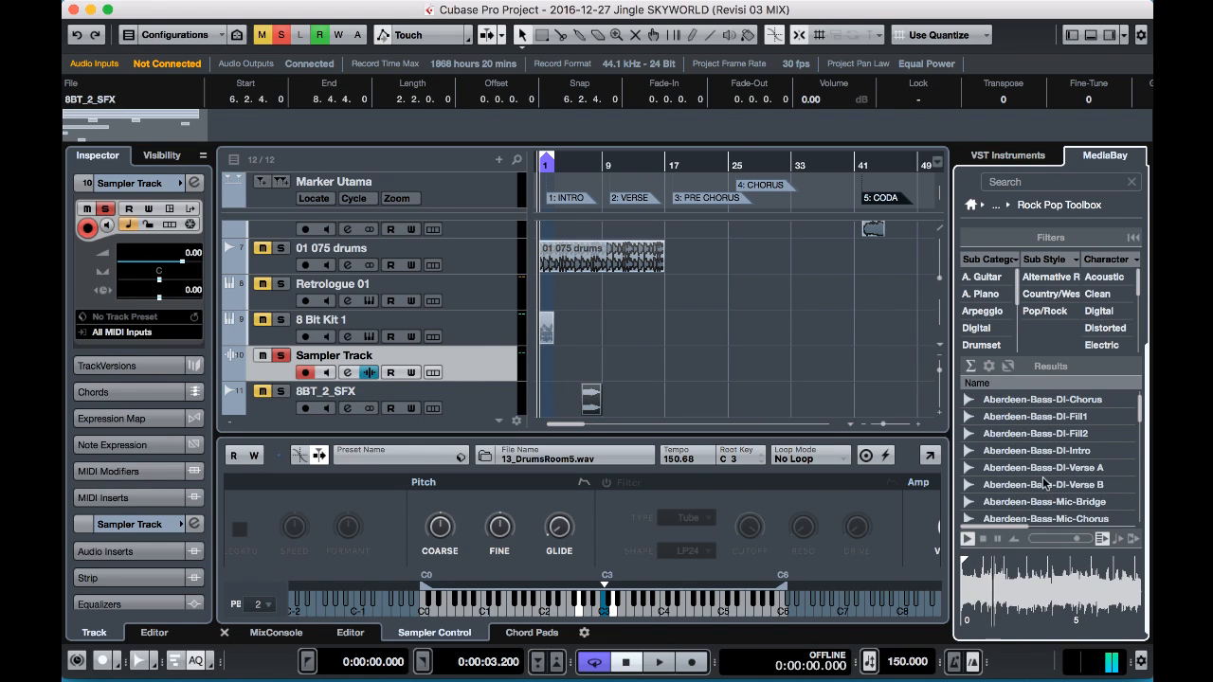
pyautogui.click(1042, 468)
pyautogui.scroll(-5, 1048, 485)
pyautogui.hscroll(2, 1050, 490)
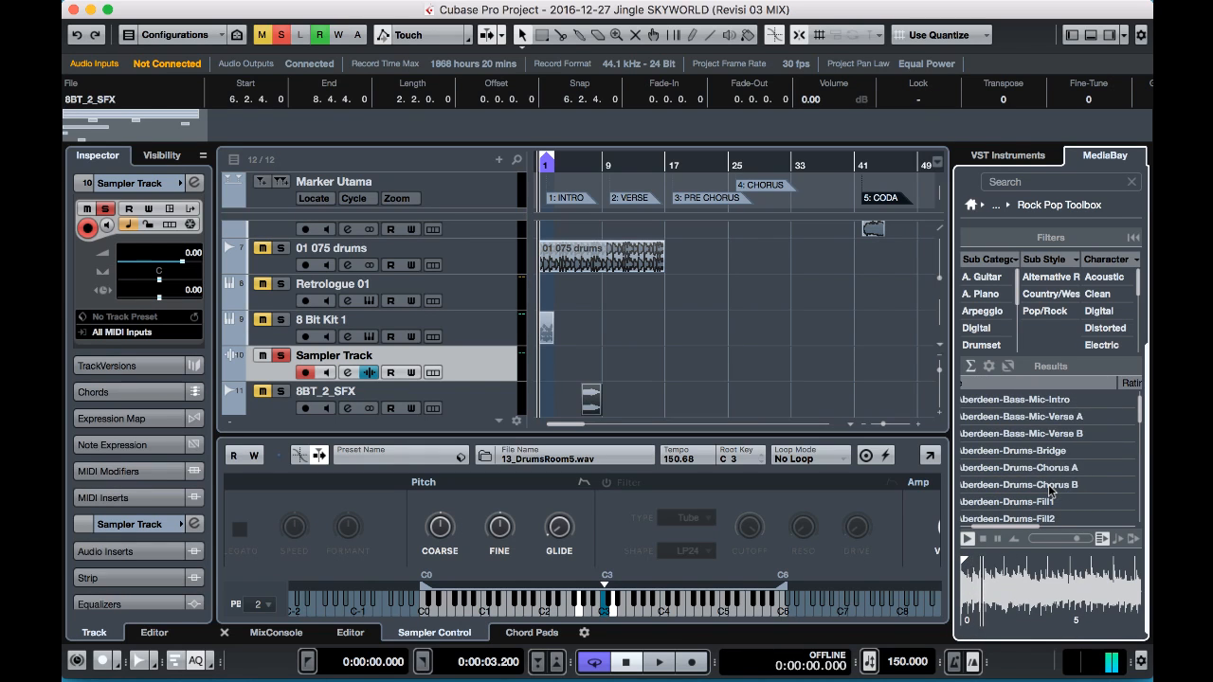
pyautogui.scroll(-5, 1050, 489)
pyautogui.hscroll(-2, 1050, 488)
pyautogui.click(1051, 485)
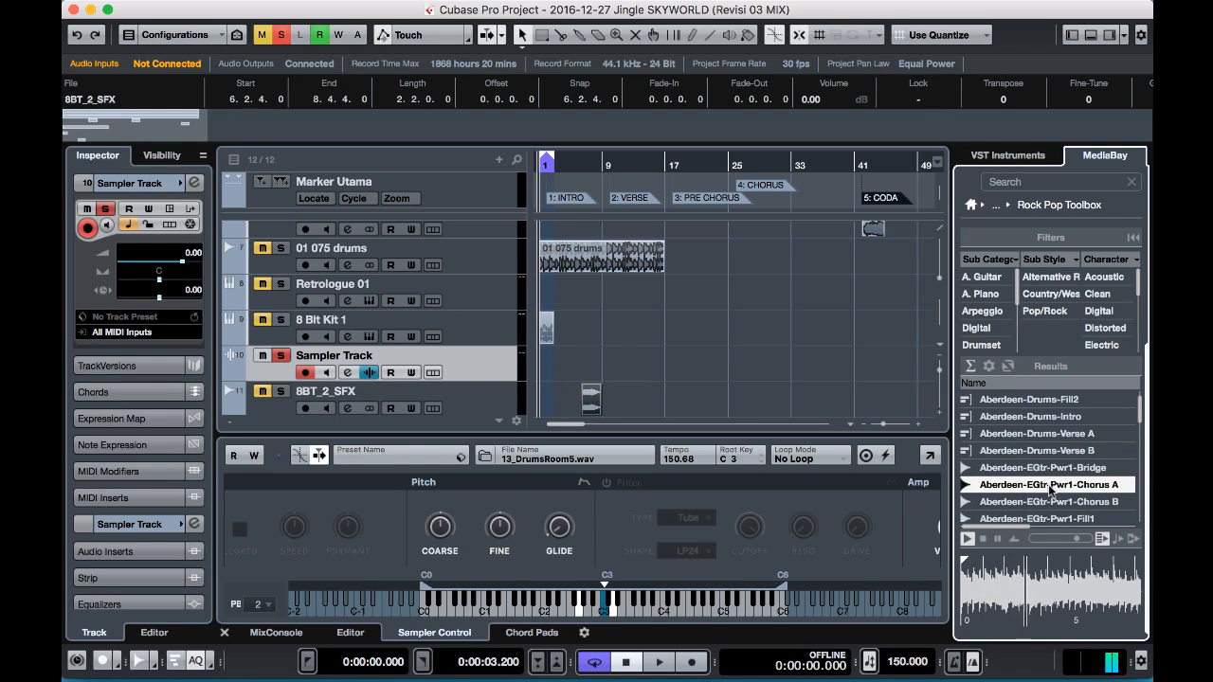
# Audition the guitar loops Alive-EGtr-Pwr-Chorus A and Bessie-EGtrDI-Rhy1-Bridge.
pyautogui.scroll(-8, 1052, 493)
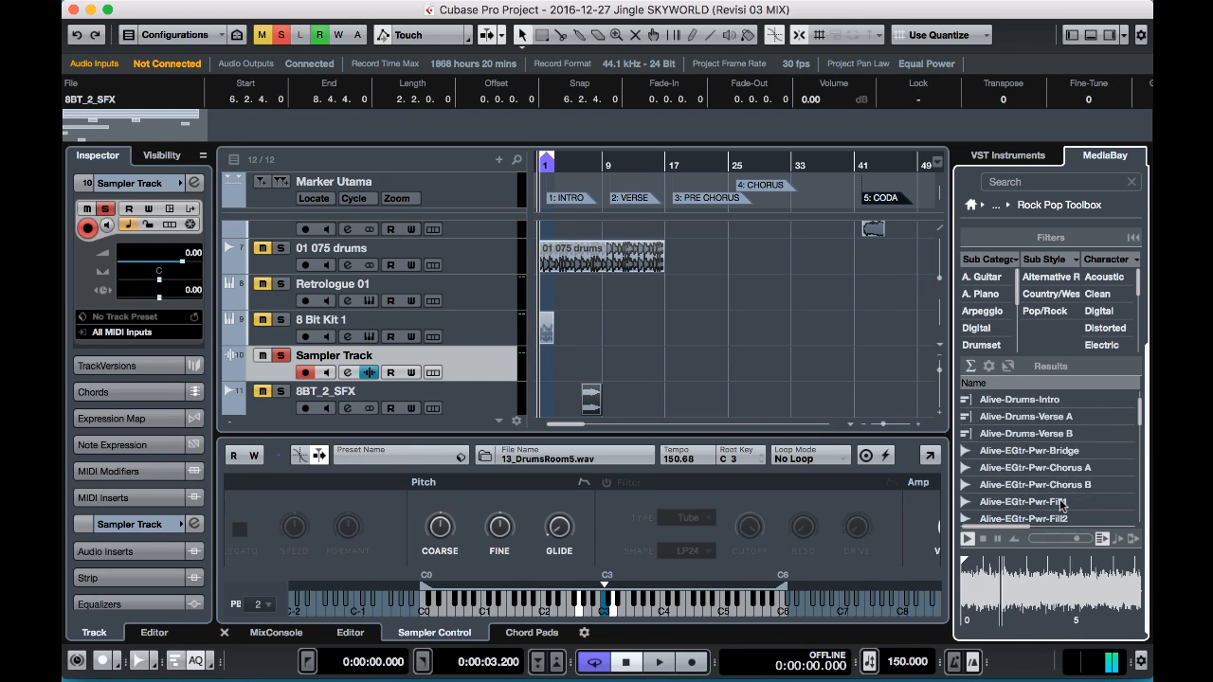
pyautogui.click(1054, 468)
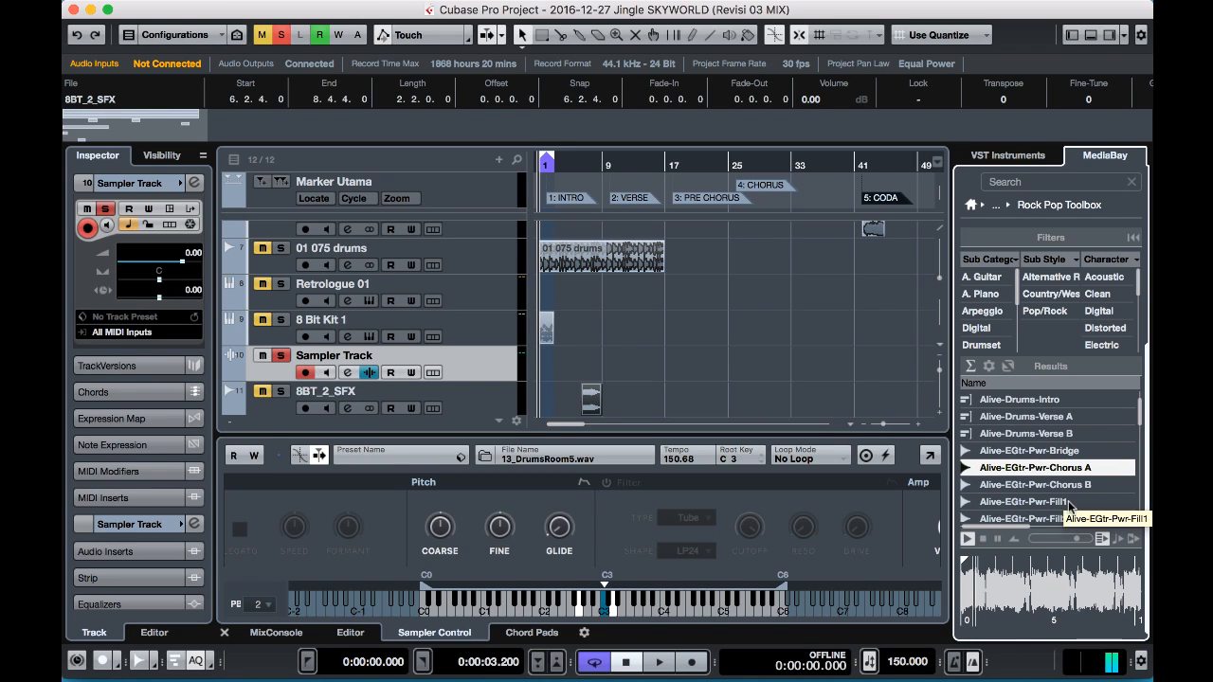
pyautogui.scroll(-15, 1072, 509)
pyautogui.click(1056, 472)
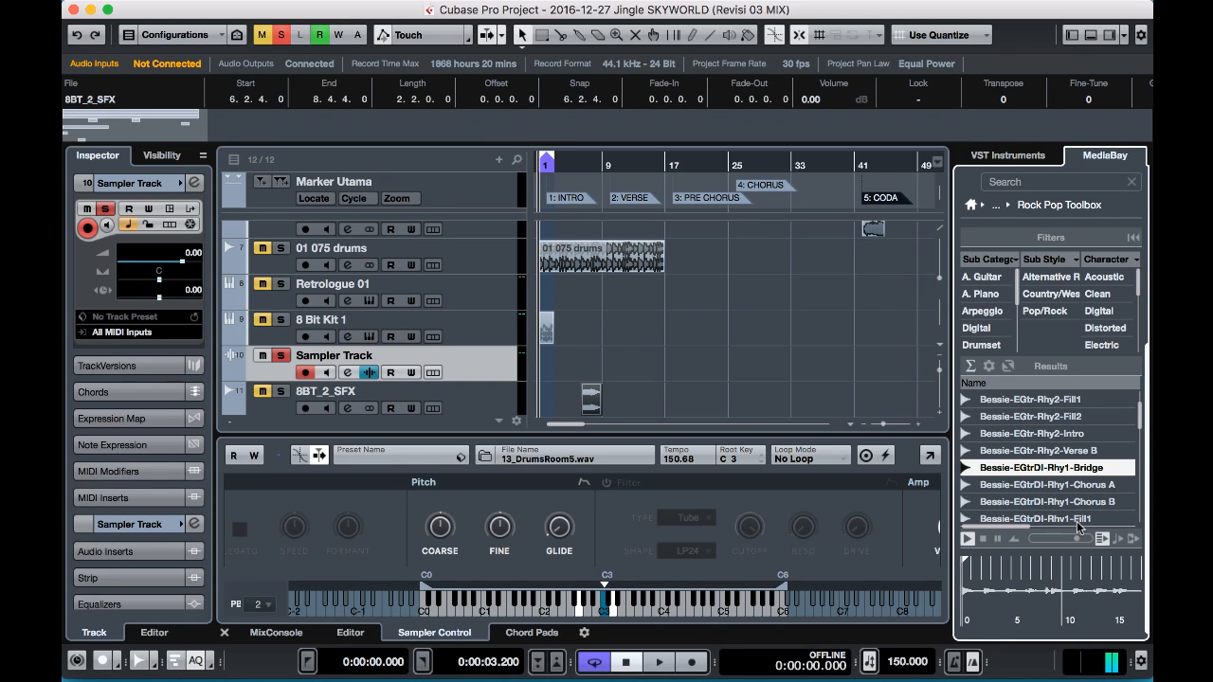
# Audition the Brit Winter guitar loops EGtr-Pwr-Chorus B and EGtrDI-Pwr-Bridge.
pyautogui.scroll(-10, 1065, 489)
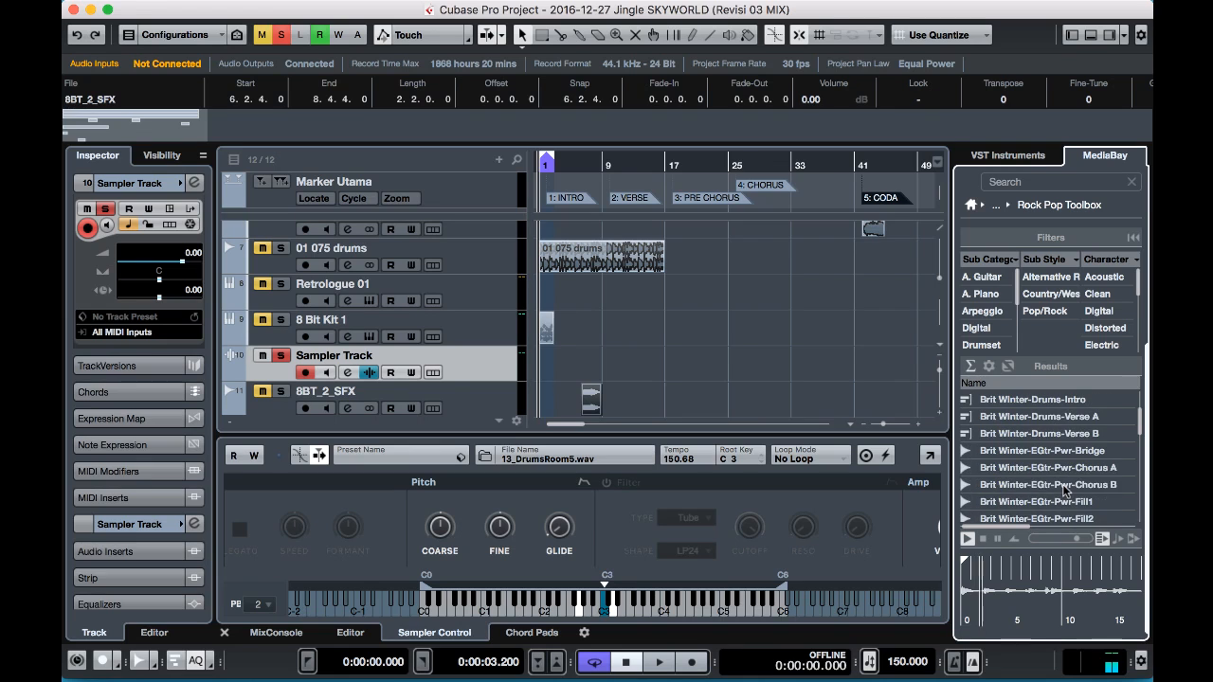
pyautogui.click(1069, 485)
pyautogui.rightClick(1069, 486)
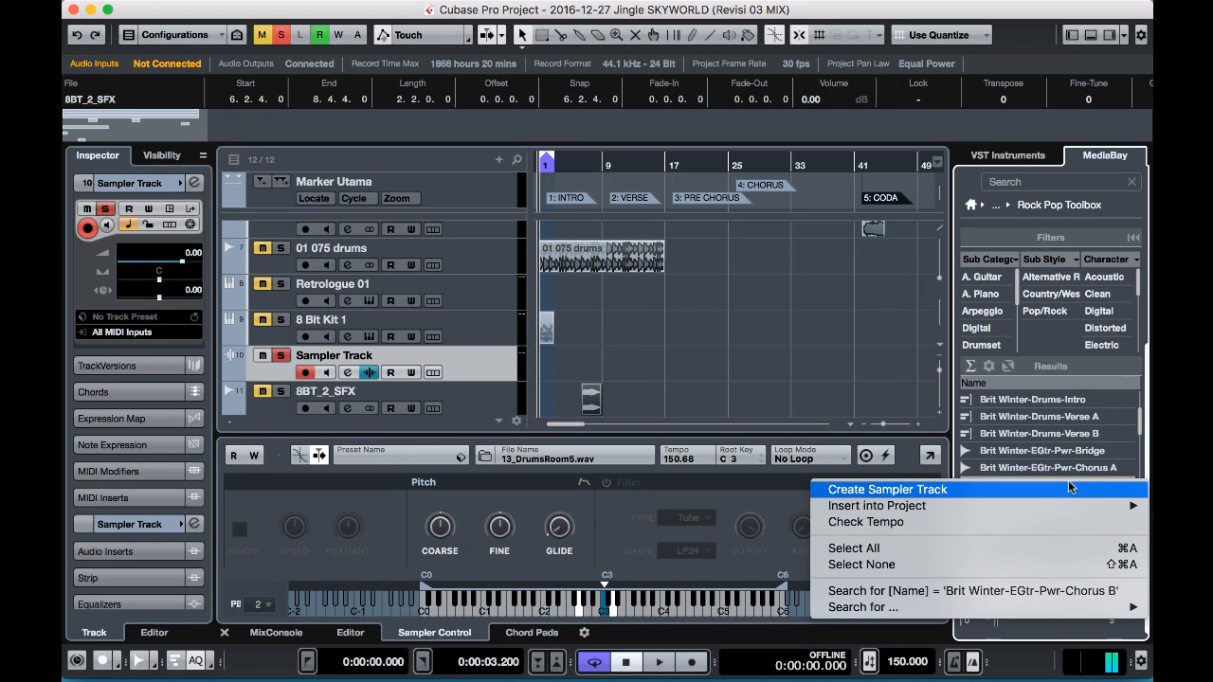
pyautogui.click(1064, 467)
pyautogui.scroll(-8, 1057, 502)
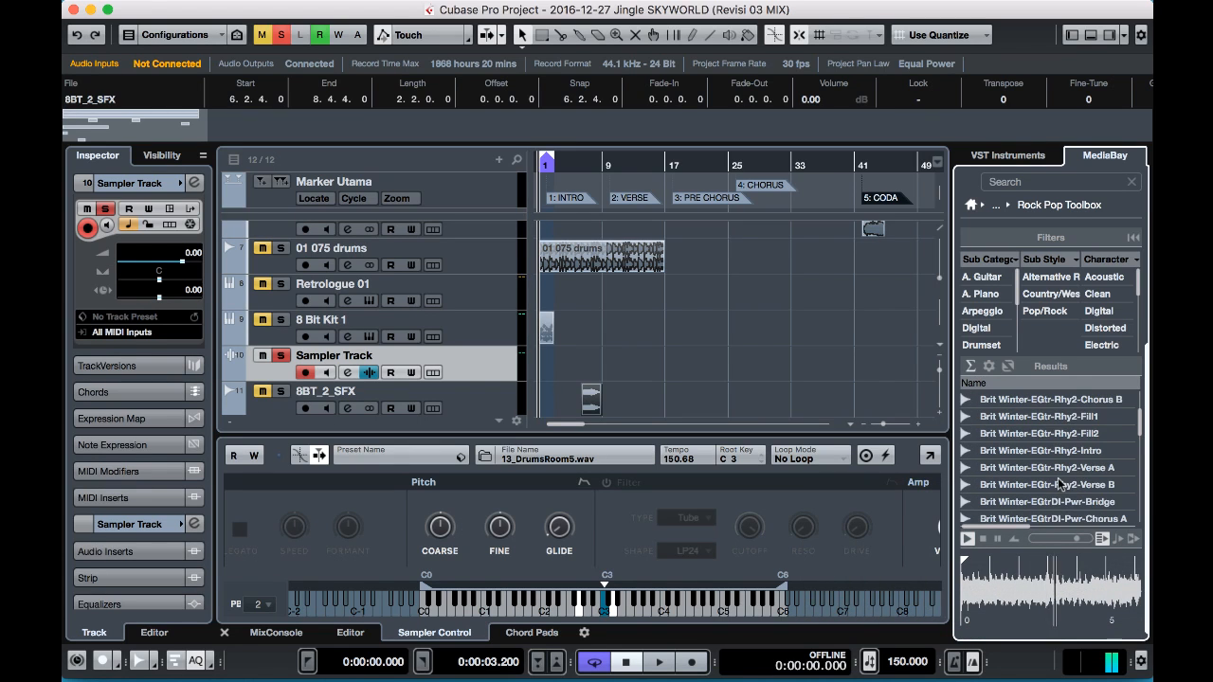
pyautogui.click(1055, 504)
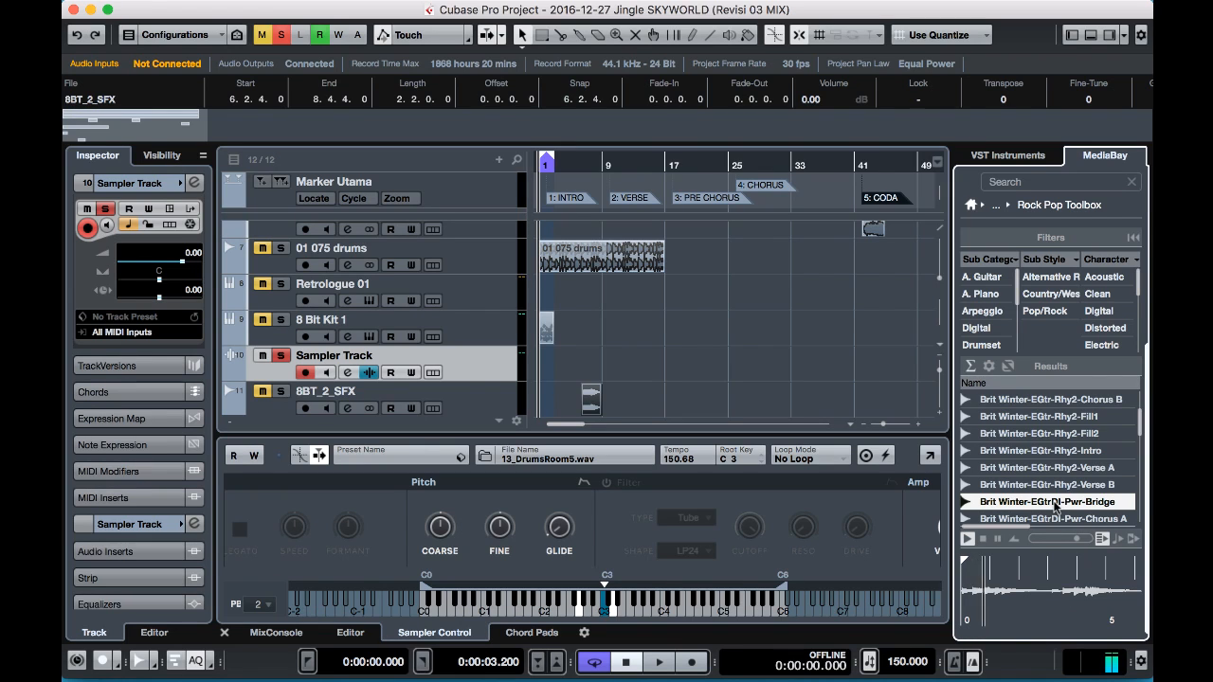
# Audition the Brit Winter DI guitar loops EGtrDI-Pwr-Intro, EGtrDI-Pwr-Fill2, EGtrDI-Pwr-Fill1 and EGtrDI-Rhy1-Bridge.
pyautogui.scroll(-4, 1042, 474)
pyautogui.click(1043, 470)
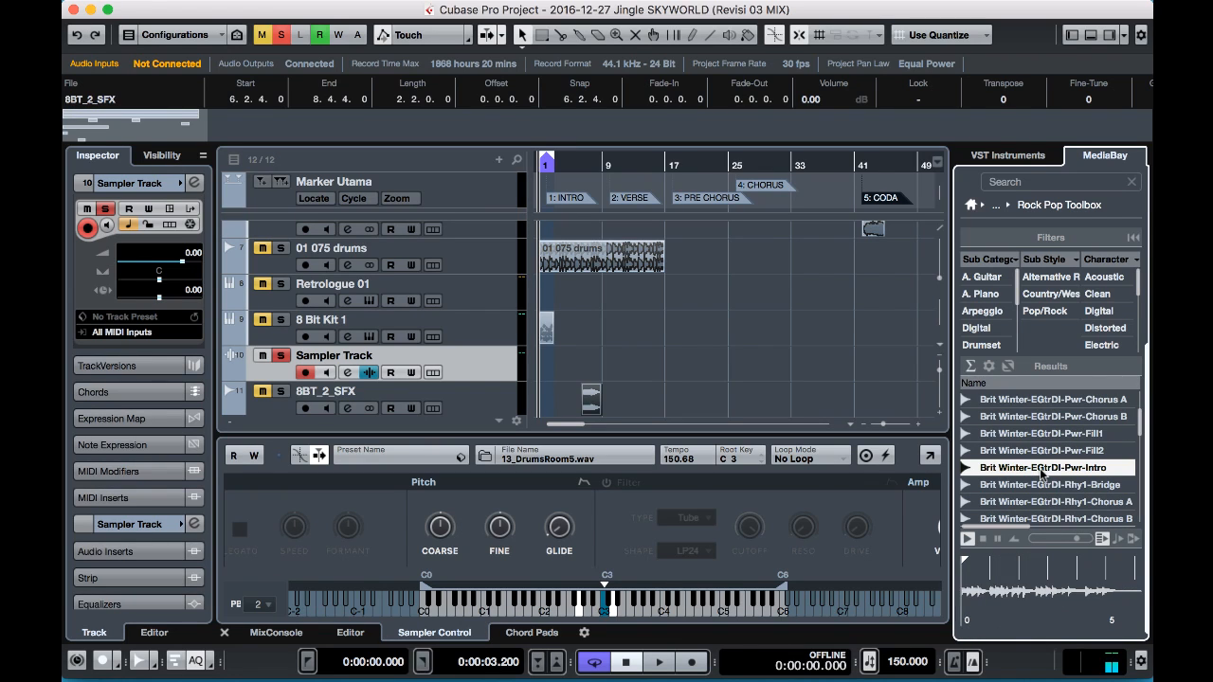
pyautogui.click(1038, 451)
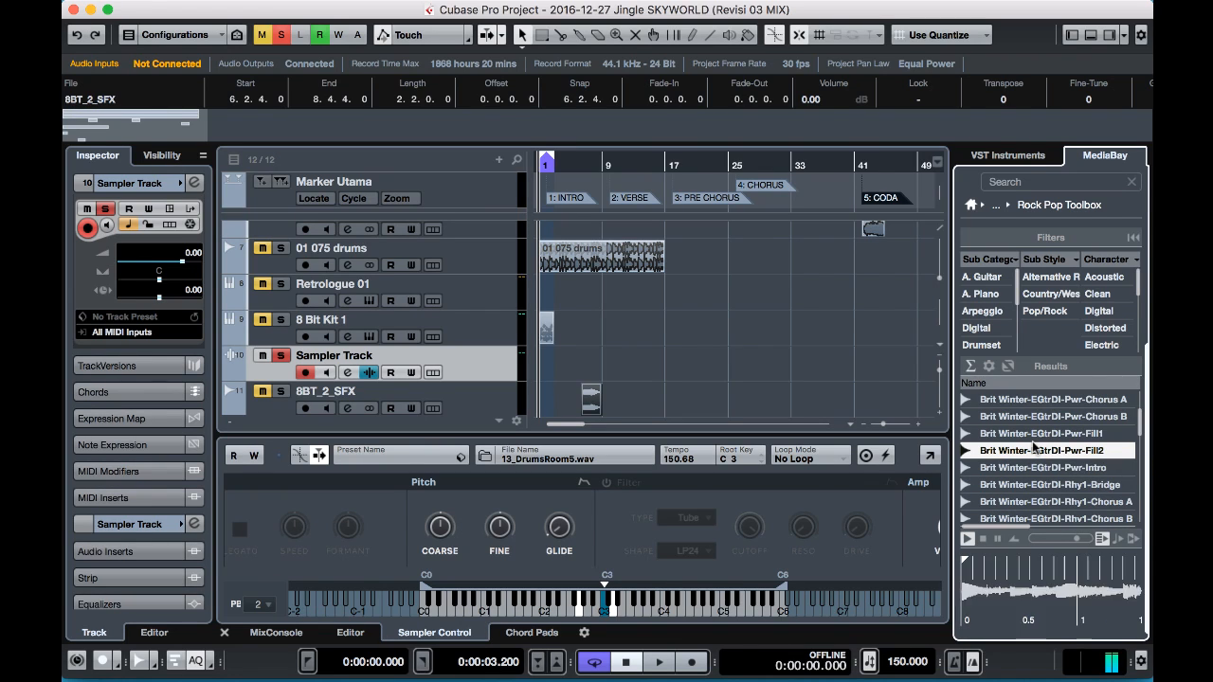
pyautogui.click(1032, 434)
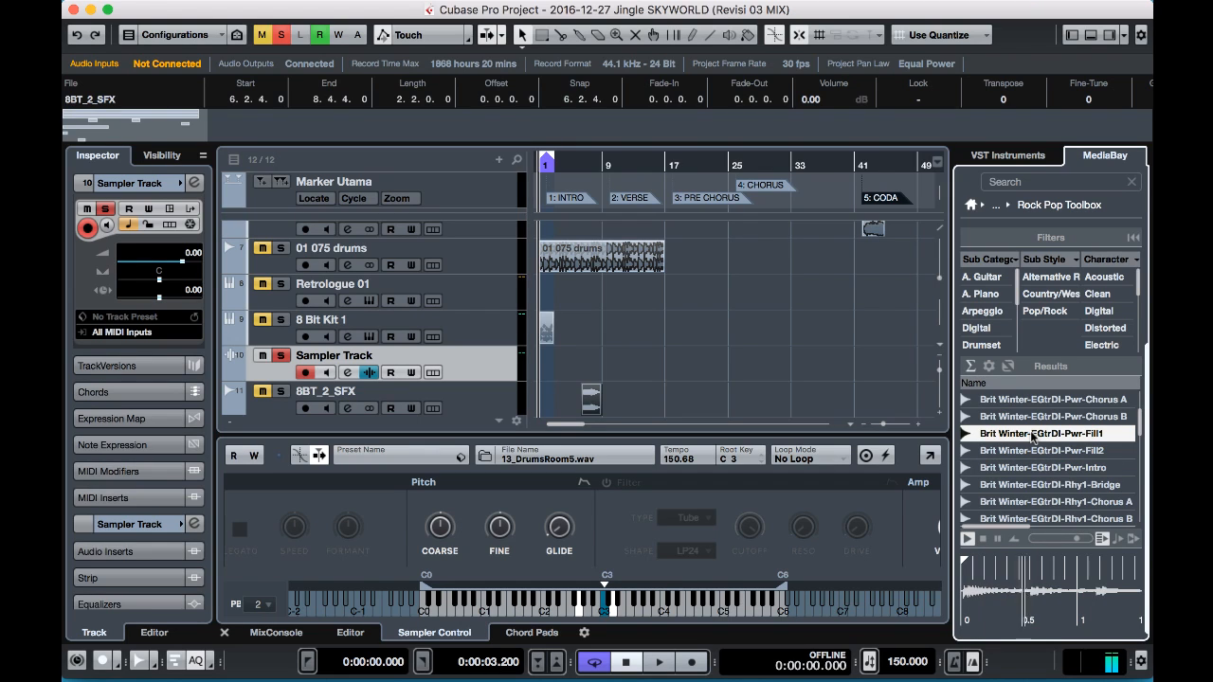
pyautogui.click(1046, 485)
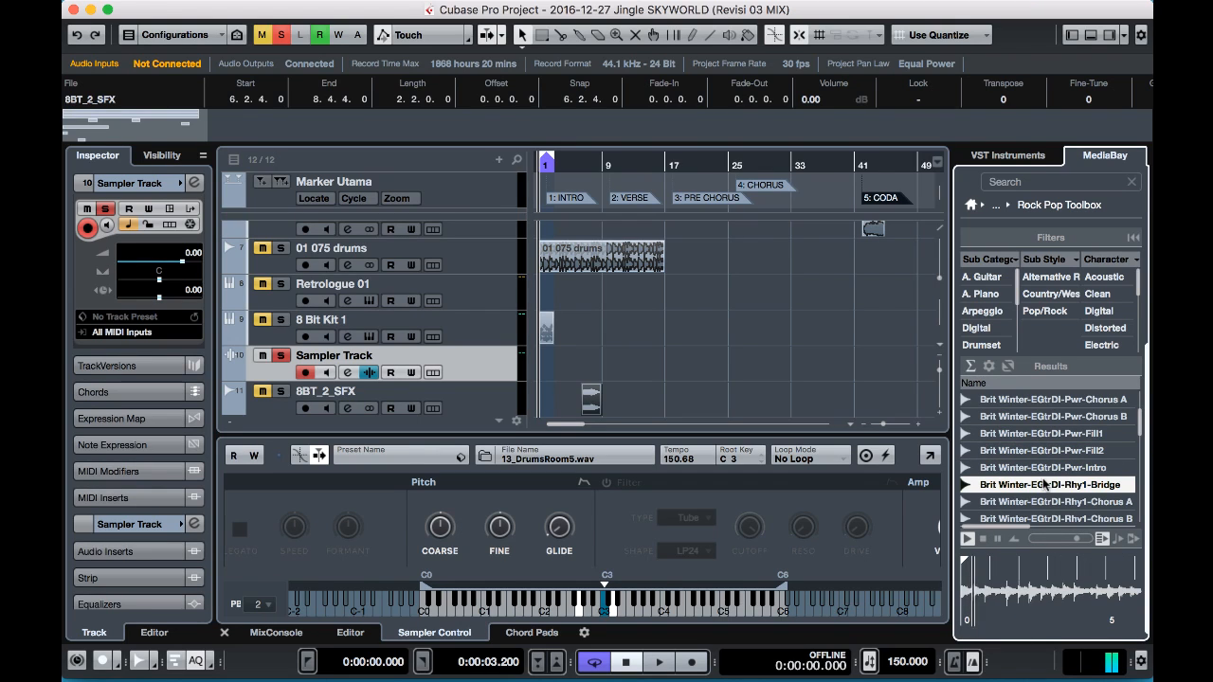
# Audition Brit Winter-EGtrDI-Rhy2-Chorus B and create a sampler track from the loop Brit Winter-EGtrDI-Rhy2-Verse B.
pyautogui.scroll(-5, 1042, 484)
pyautogui.click(1041, 485)
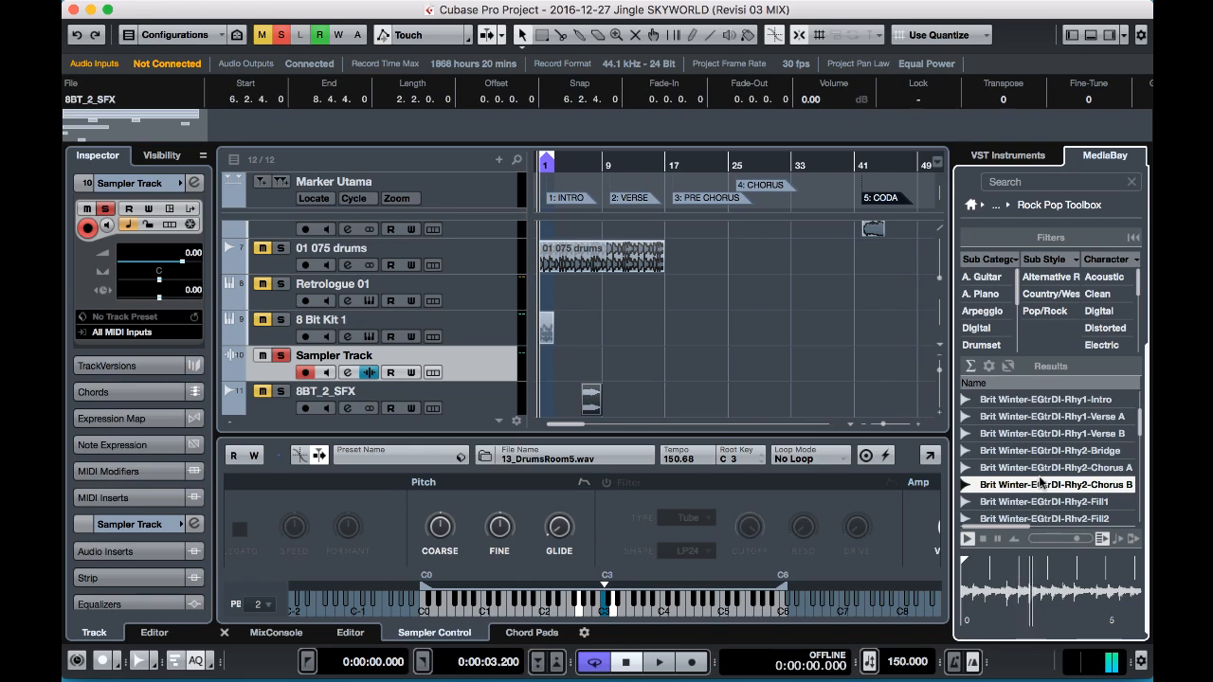
pyautogui.scroll(-5, 1041, 484)
pyautogui.click(1040, 485)
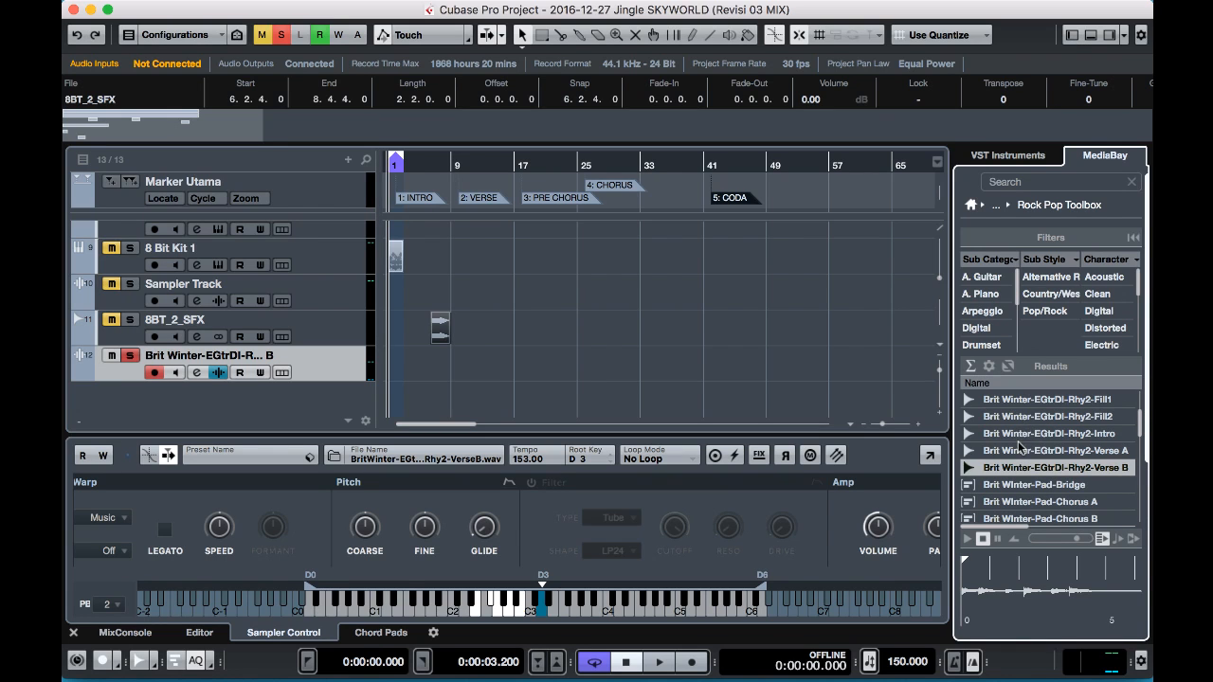
# Return to the Loops & Samples overview and look through the available content libraries.
pyautogui.moveTo(1011, 211)
pyautogui.click(1022, 212)
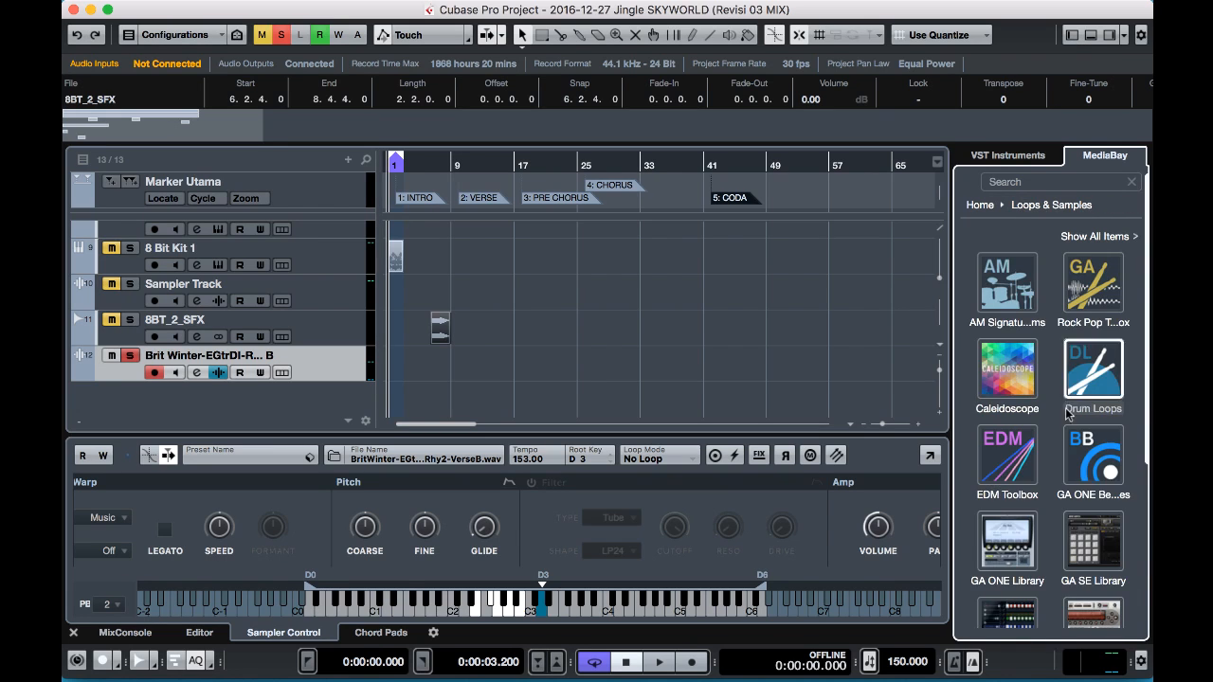
pyautogui.scroll(-5, 1058, 436)
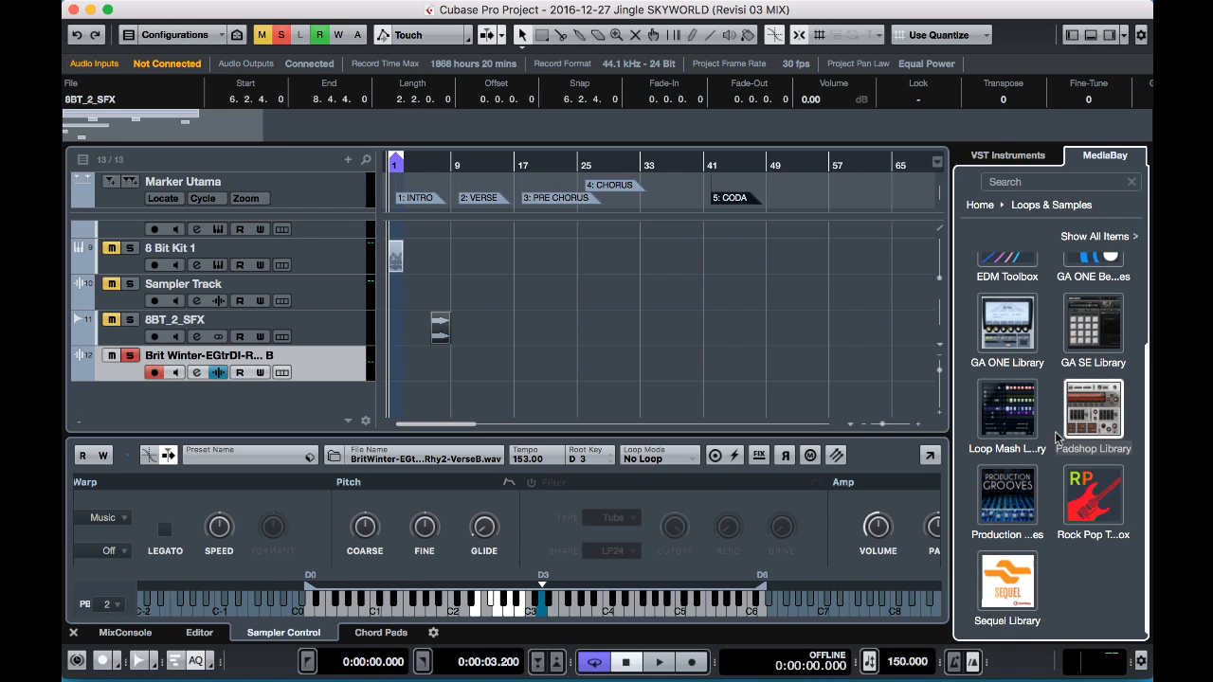
pyautogui.scroll(3, 1041, 399)
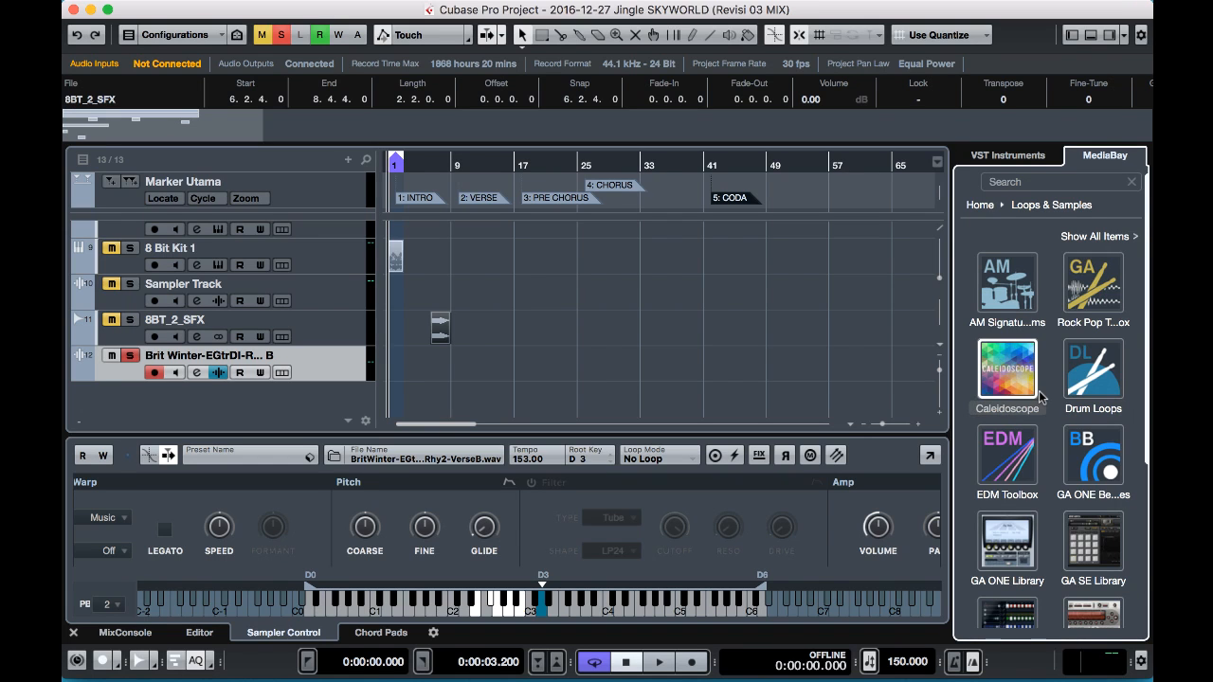
pyautogui.scroll(-3, 1041, 398)
pyautogui.scroll(3, 1040, 398)
pyautogui.scroll(-3, 1040, 398)
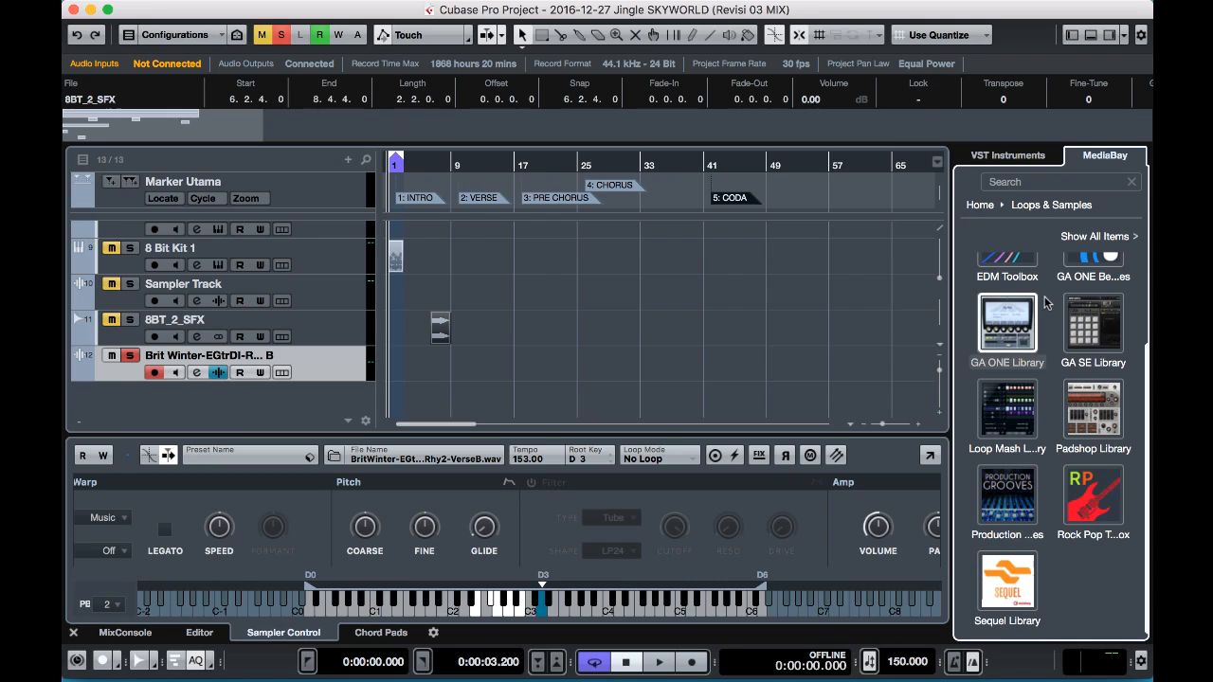
pyautogui.scroll(3, 1047, 302)
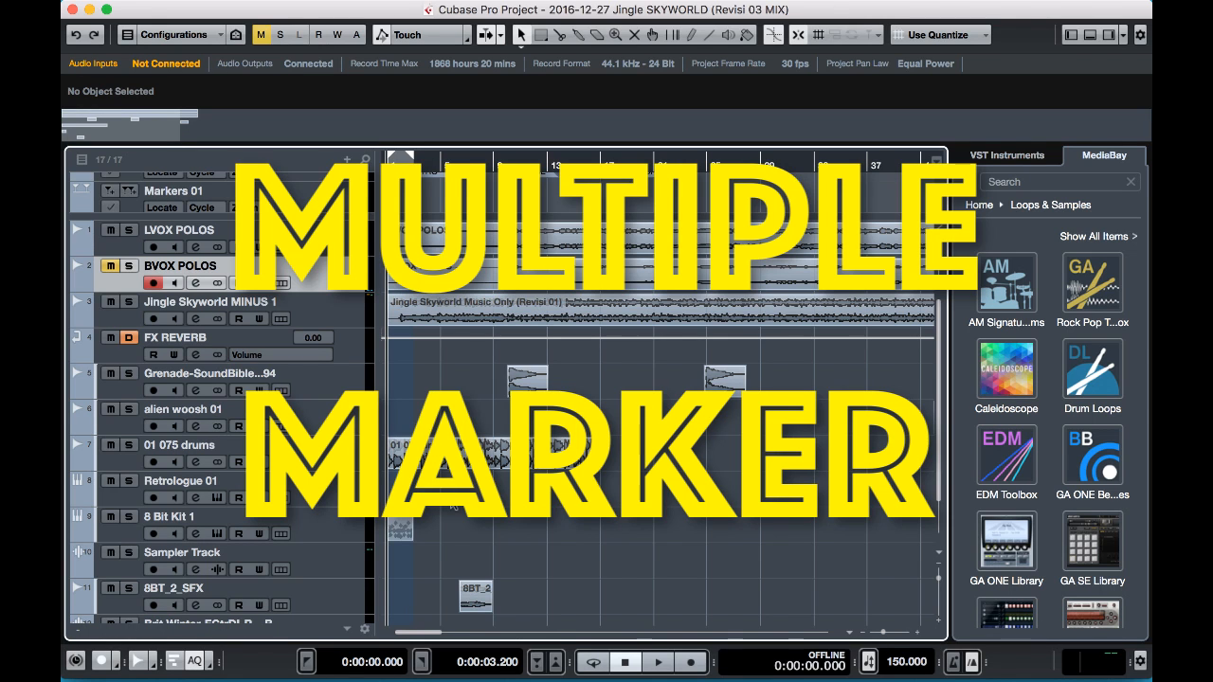
# Select the Marker Utama track and add 5 marker tracks to the project.
pyautogui.scroll(2, 430, 195)
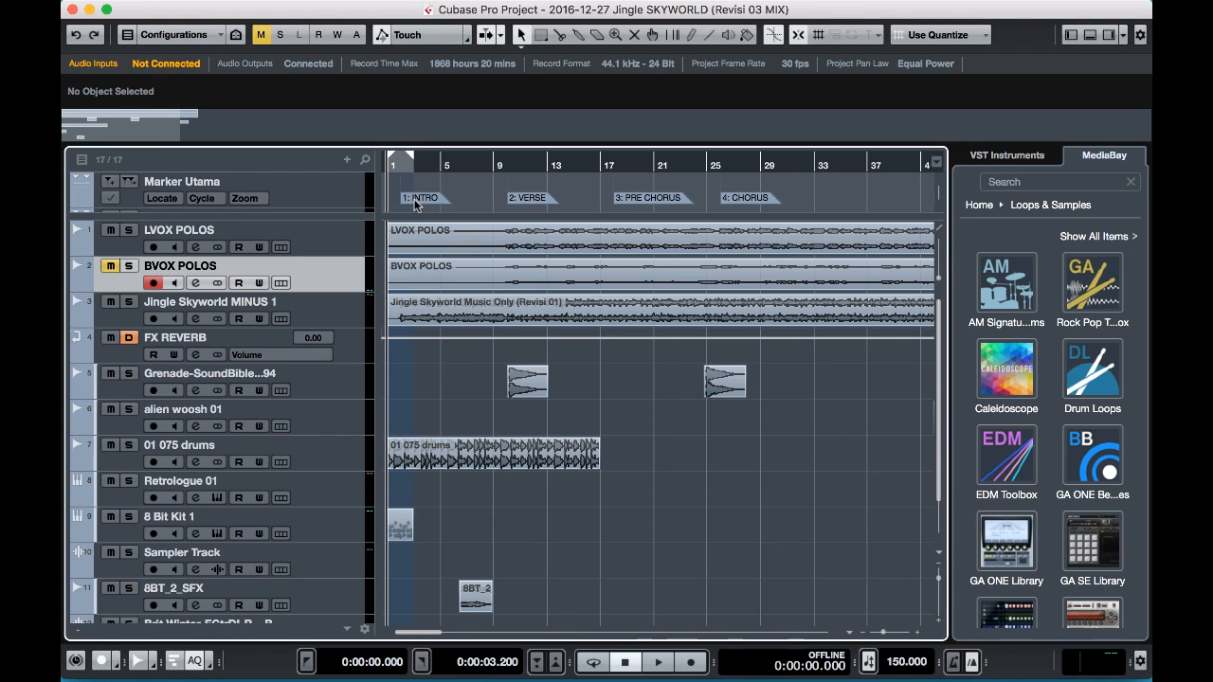
pyautogui.click(314, 187)
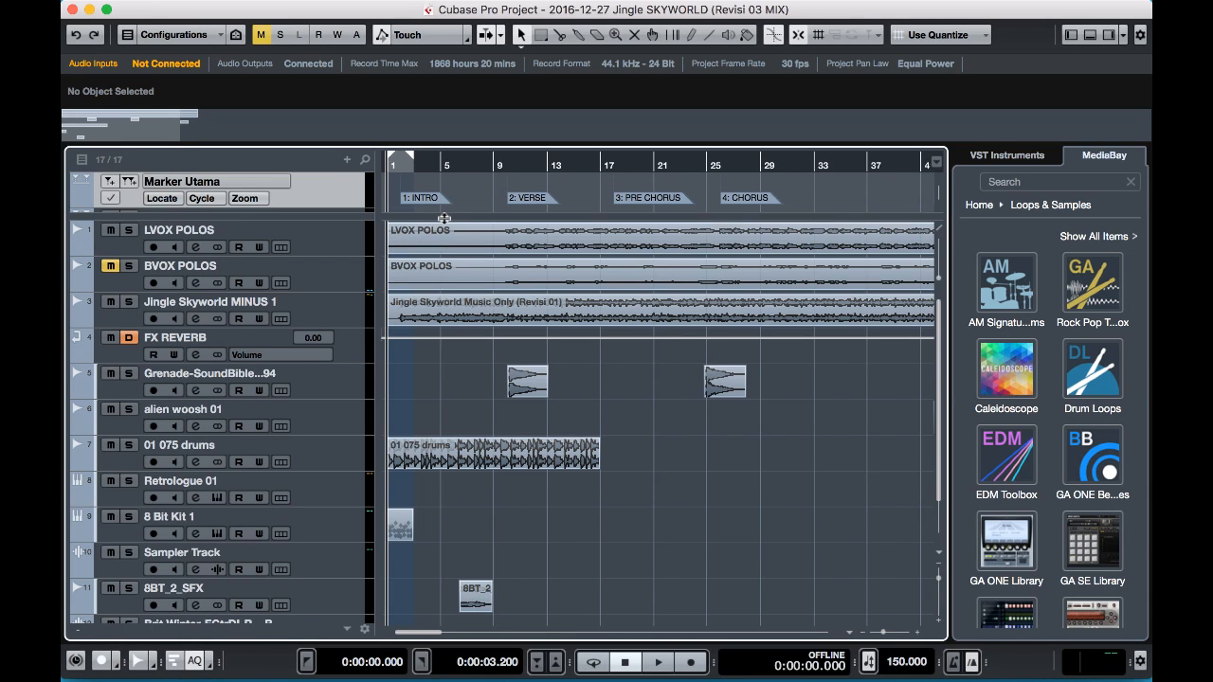
pyautogui.click(347, 159)
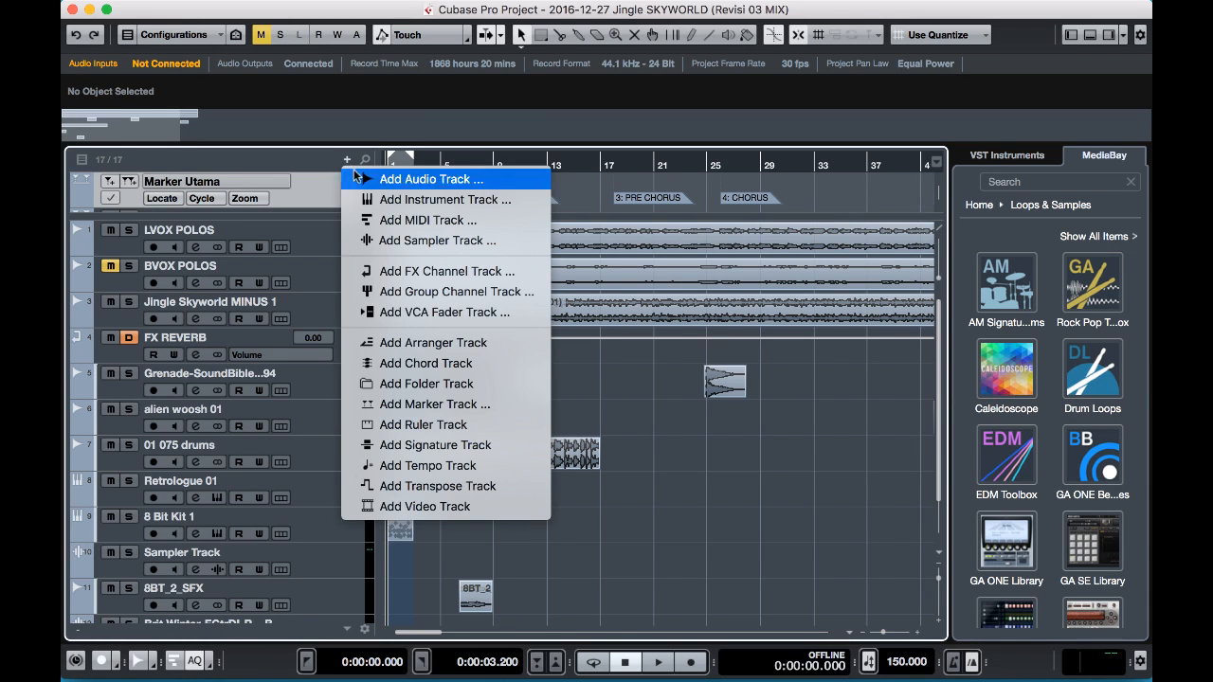
pyautogui.click(455, 405)
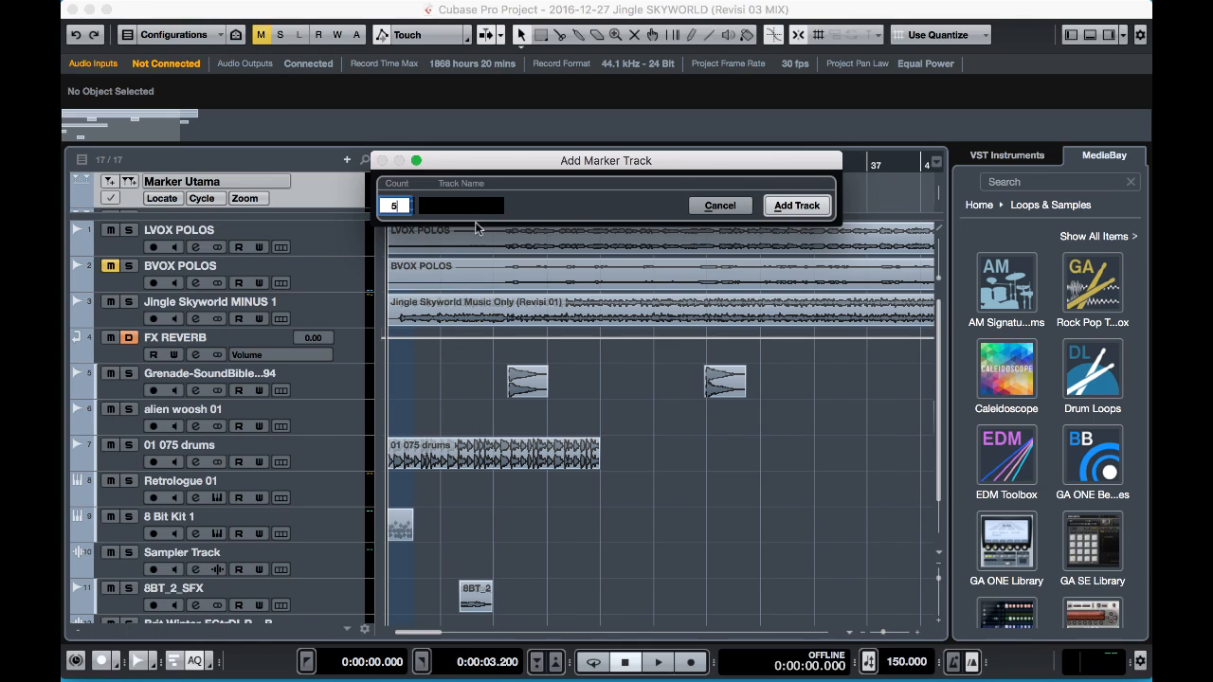
pyautogui.write('5')
pyautogui.click(780, 204)
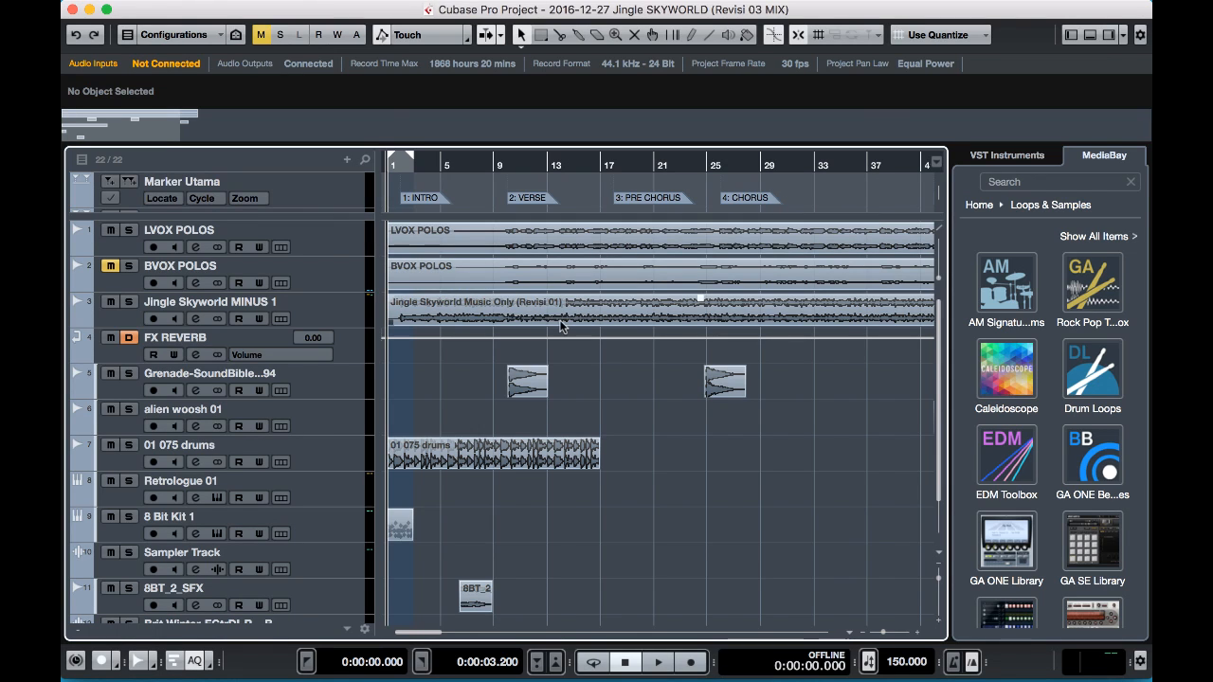
# Enlarge the upper section of the divided track list and look through all the marker tracks.
pyautogui.scroll(-1, 327, 193)
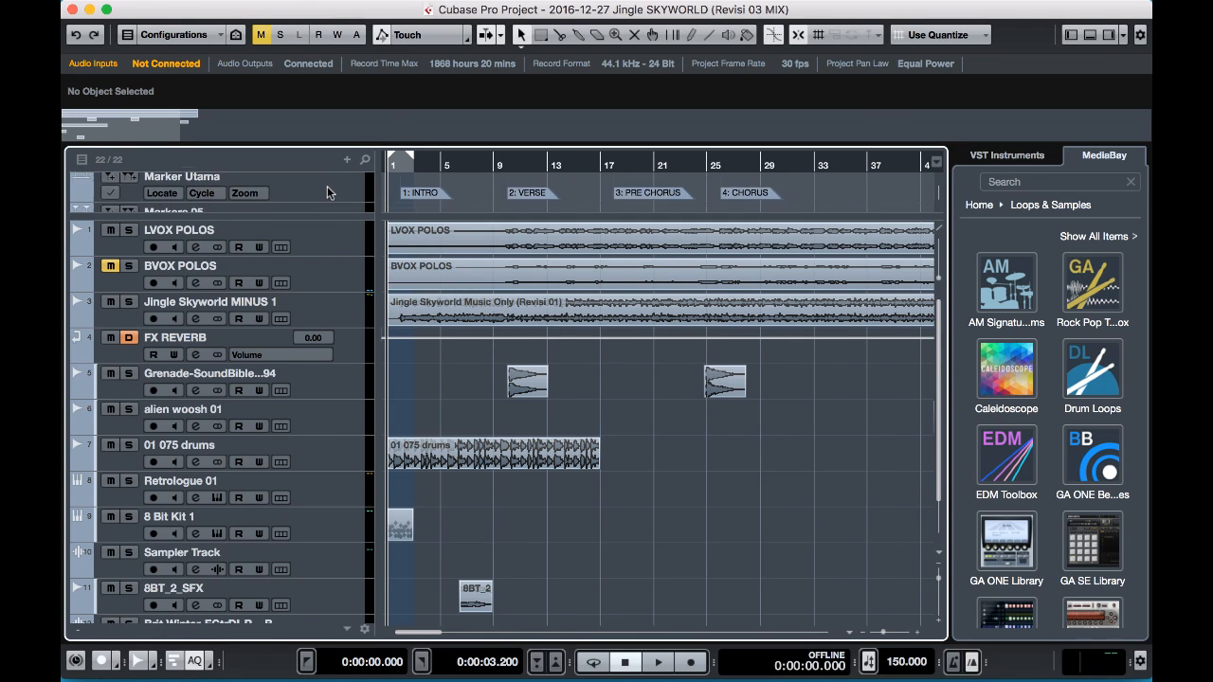
pyautogui.scroll(-3, 327, 193)
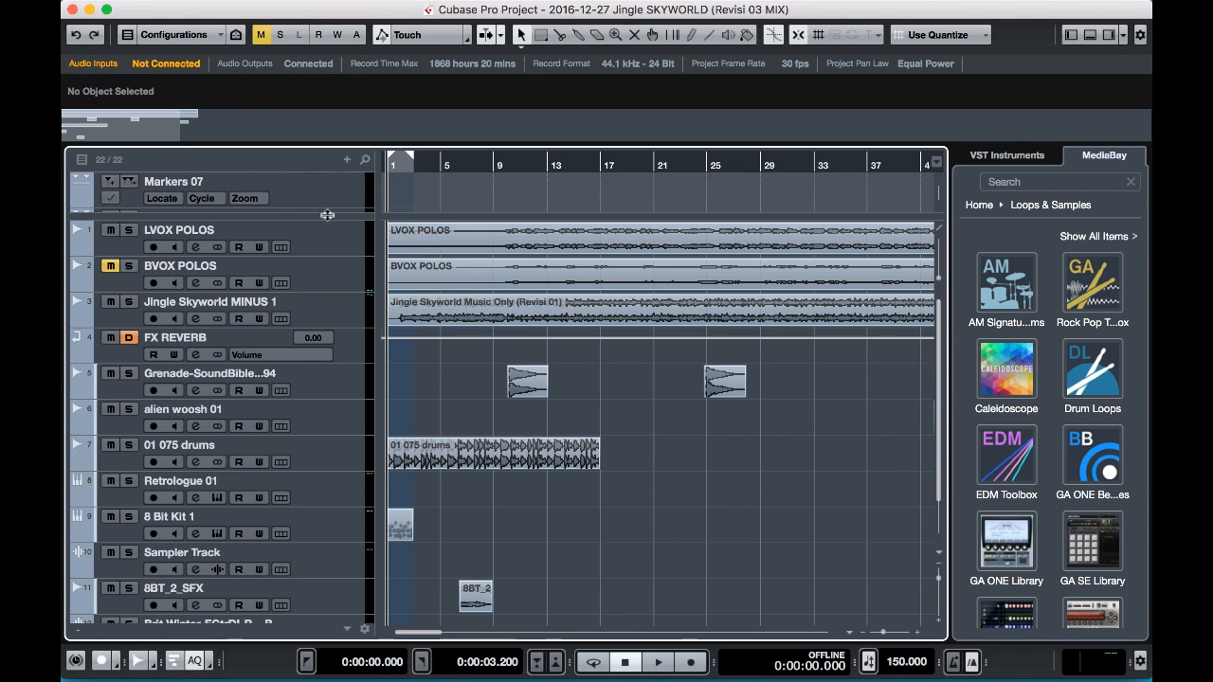
pyautogui.moveTo(327, 215); pyautogui.dragTo(327, 364)
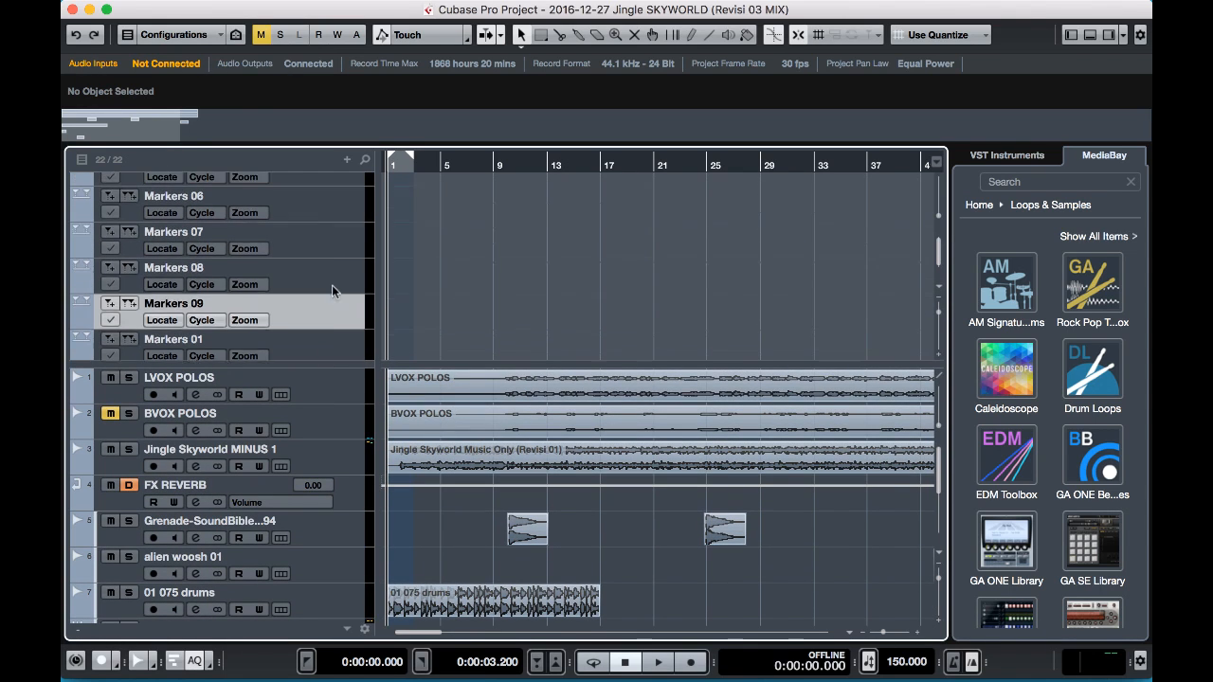
pyautogui.scroll(3, 333, 290)
pyautogui.click(332, 225)
pyautogui.scroll(-6, 331, 267)
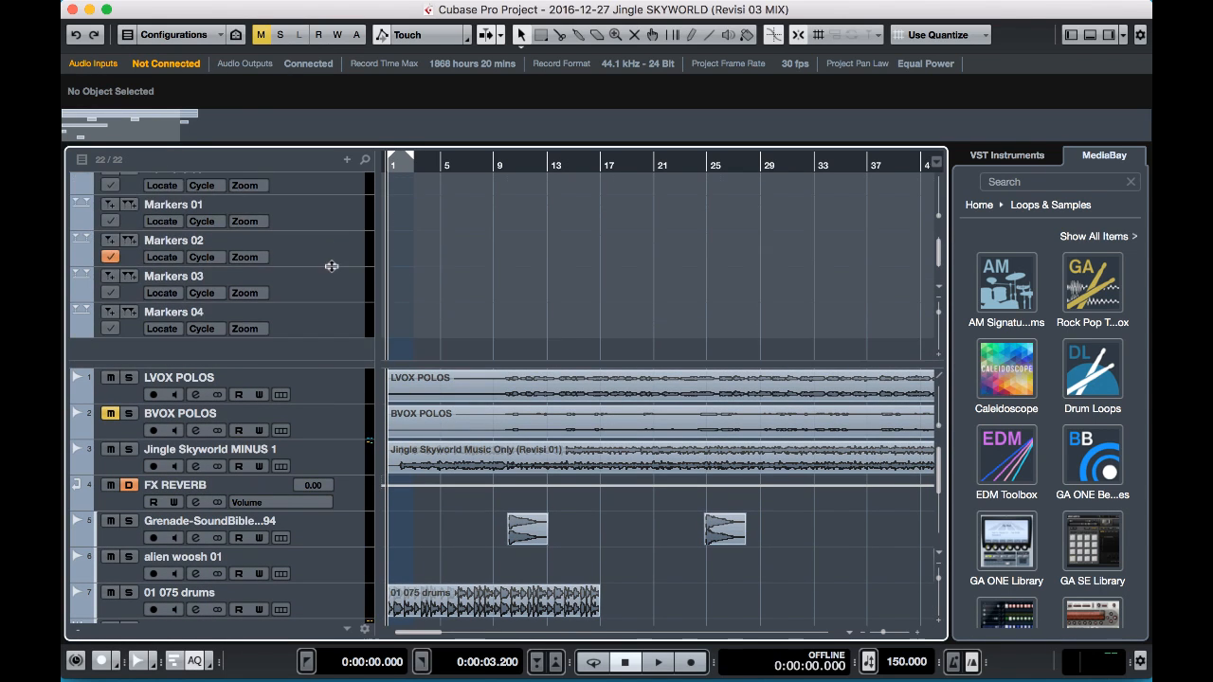
# Move all the added marker tracks to the lower track list and shrink the upper section to show only Marker Utama.
pyautogui.scroll(-1, 332, 268)
pyautogui.keyDown('shift'); pyautogui.click(332, 304); pyautogui.keyUp('shift')
pyautogui.rightClick(331, 304)
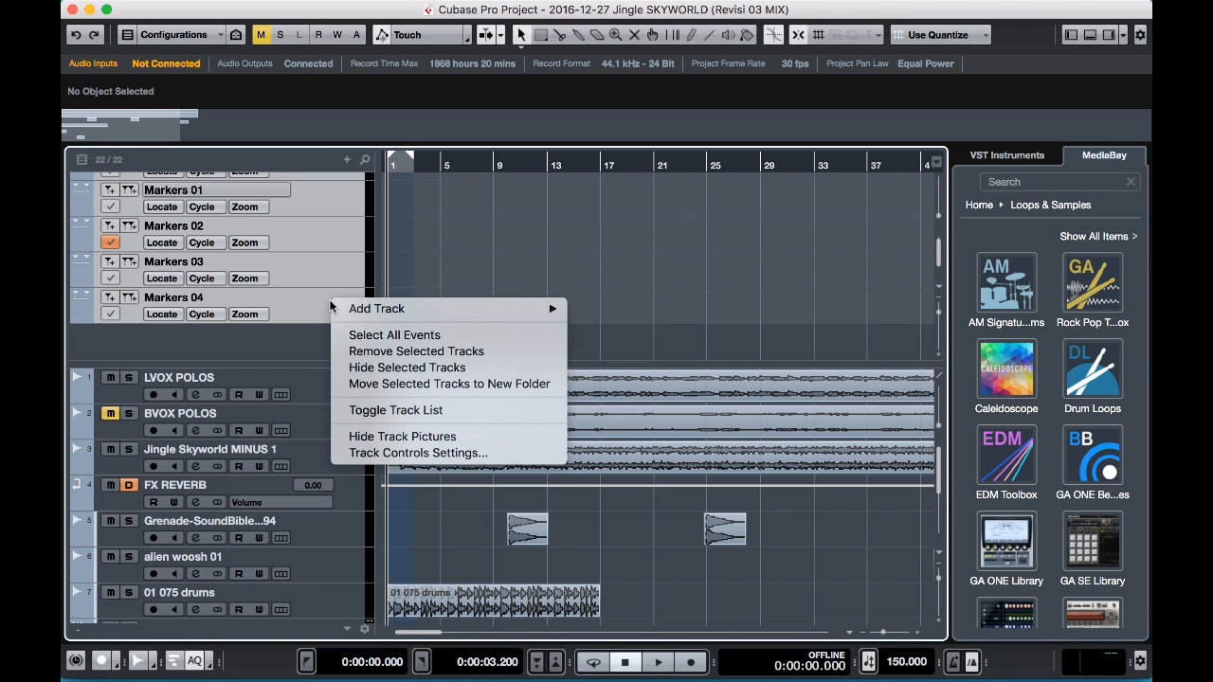
pyautogui.click(409, 411)
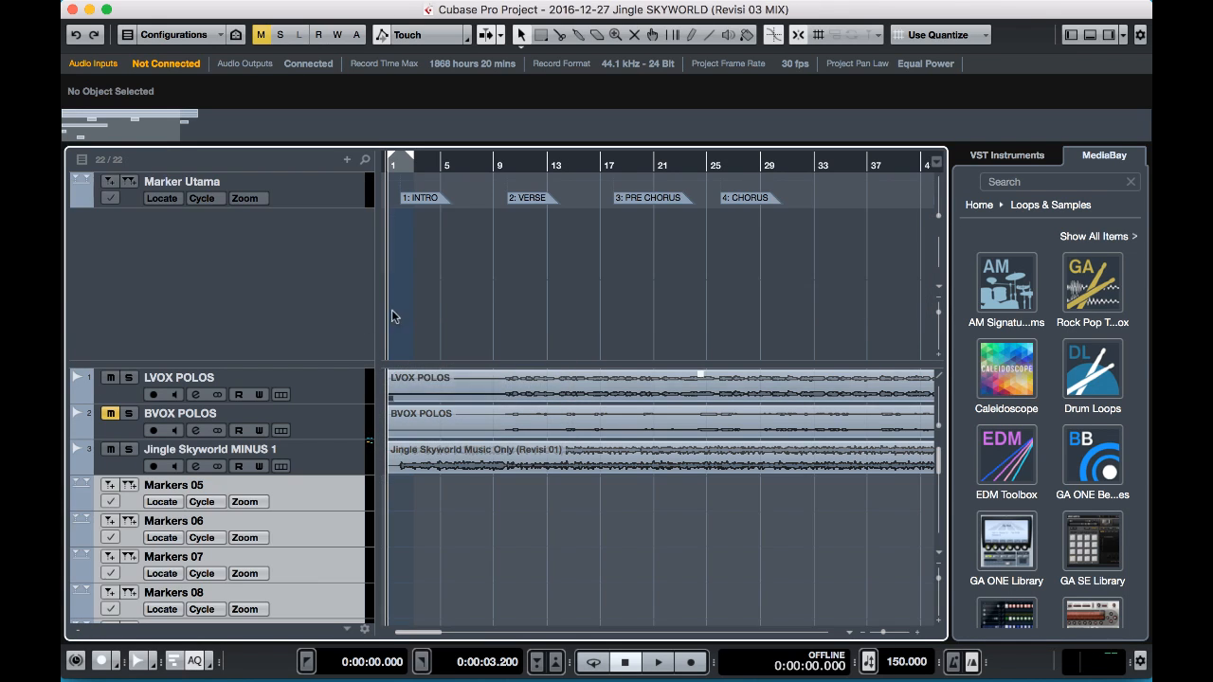
pyautogui.moveTo(319, 360); pyautogui.dragTo(309, 209)
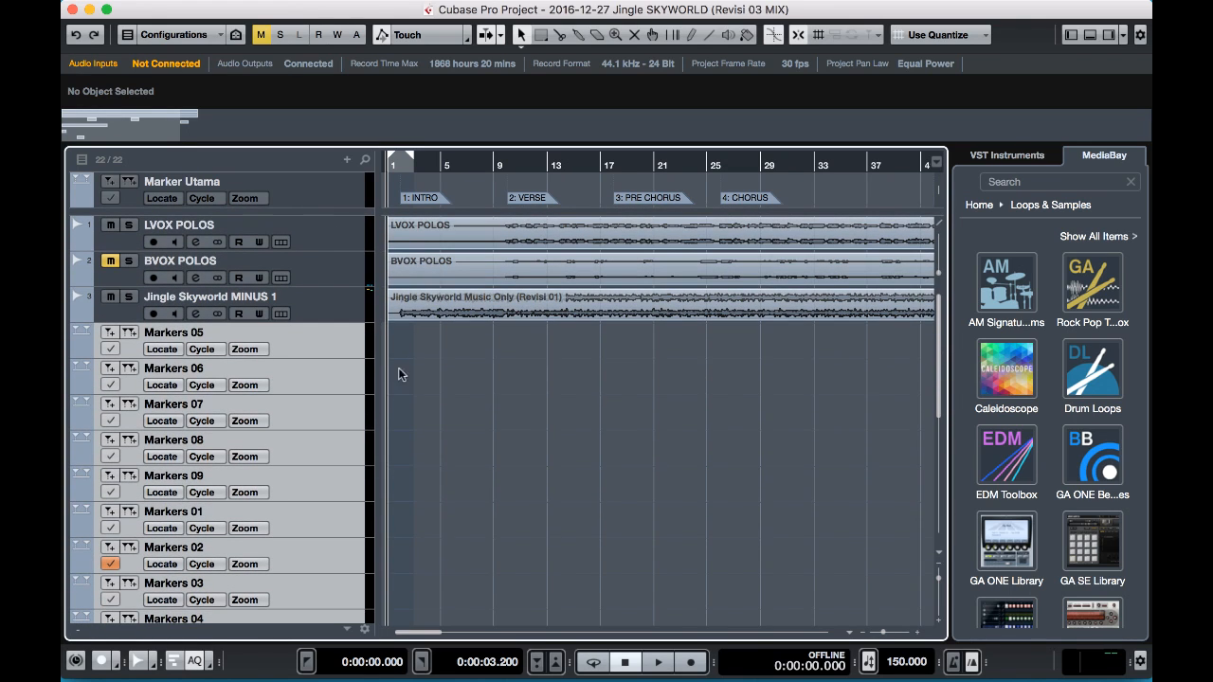
# Move the Markers 05 track above LVOX POLOS and rename it LVOX.
pyautogui.click(326, 348)
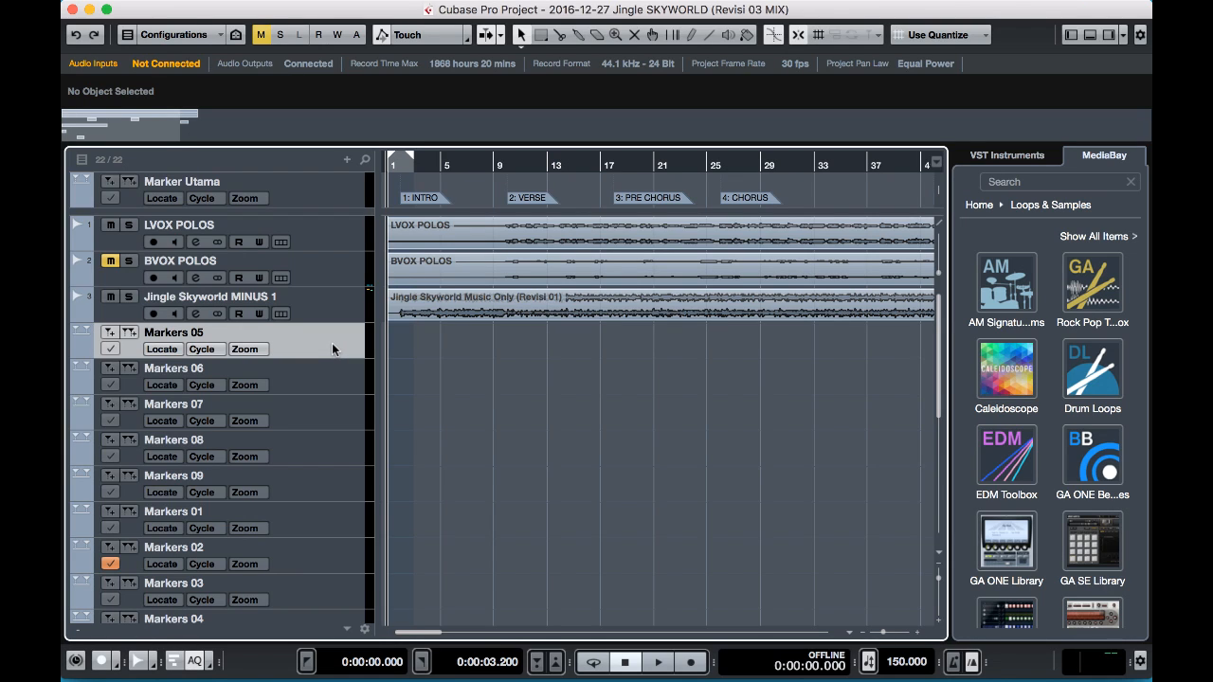
pyautogui.moveTo(332, 346); pyautogui.dragTo(325, 237)
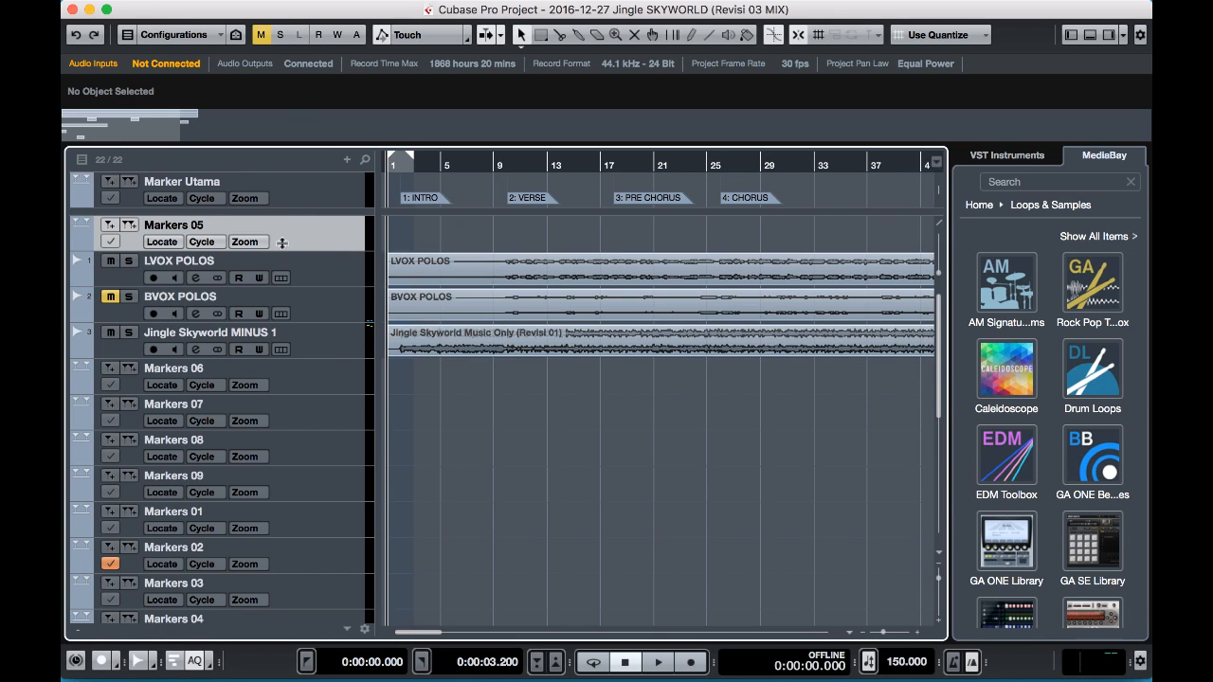
pyautogui.doubleClick(176, 227)
pyautogui.write('L')
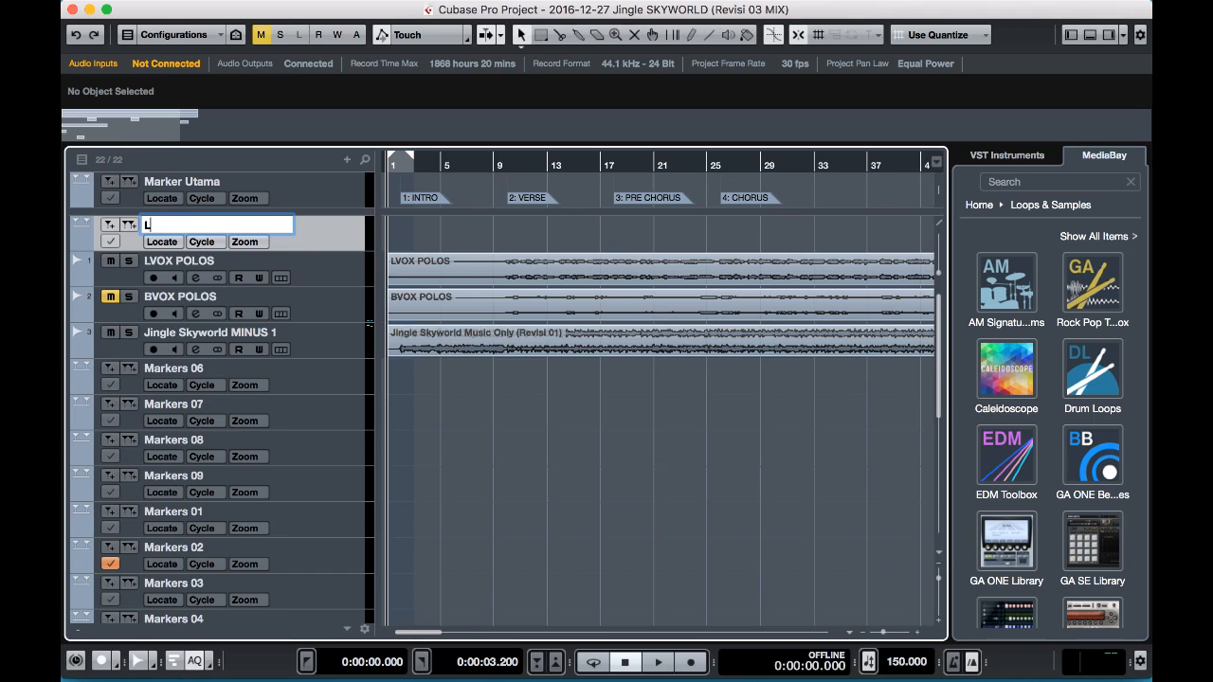
pyautogui.write('VOX')
pyautogui.press('Return')
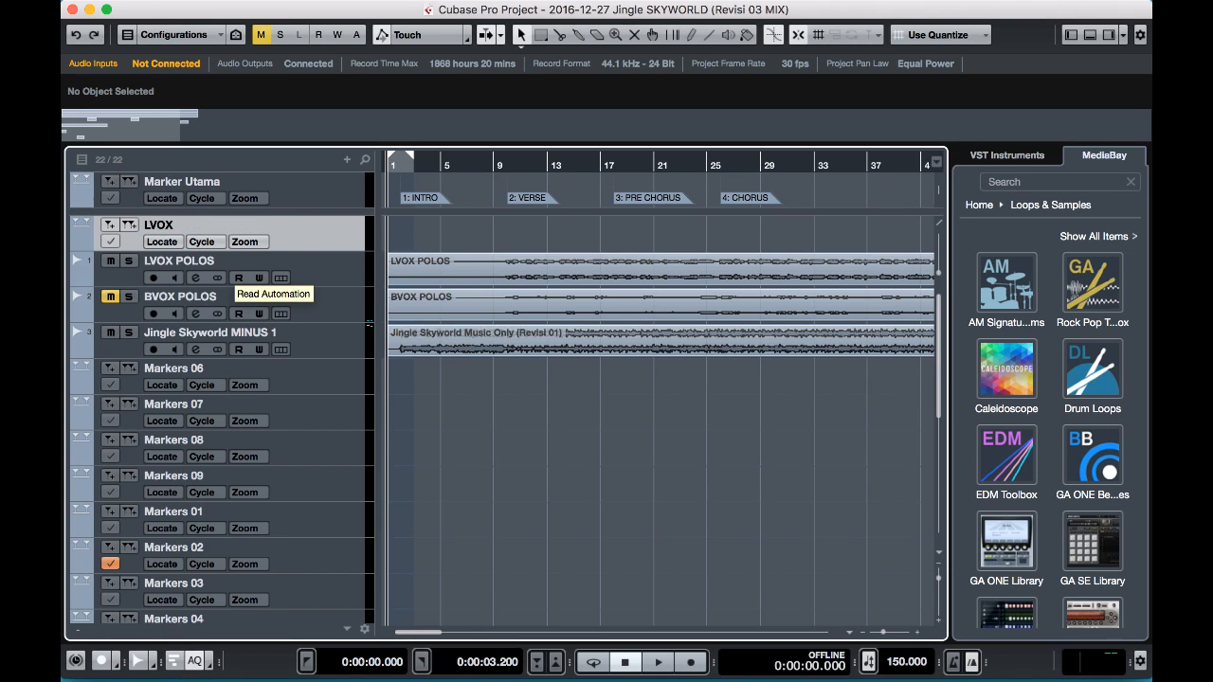
# Add a cycle marker to the LVOX marker track, spanning 3.1.1.0 to 8.4.4.0.
pyautogui.click(130, 225)
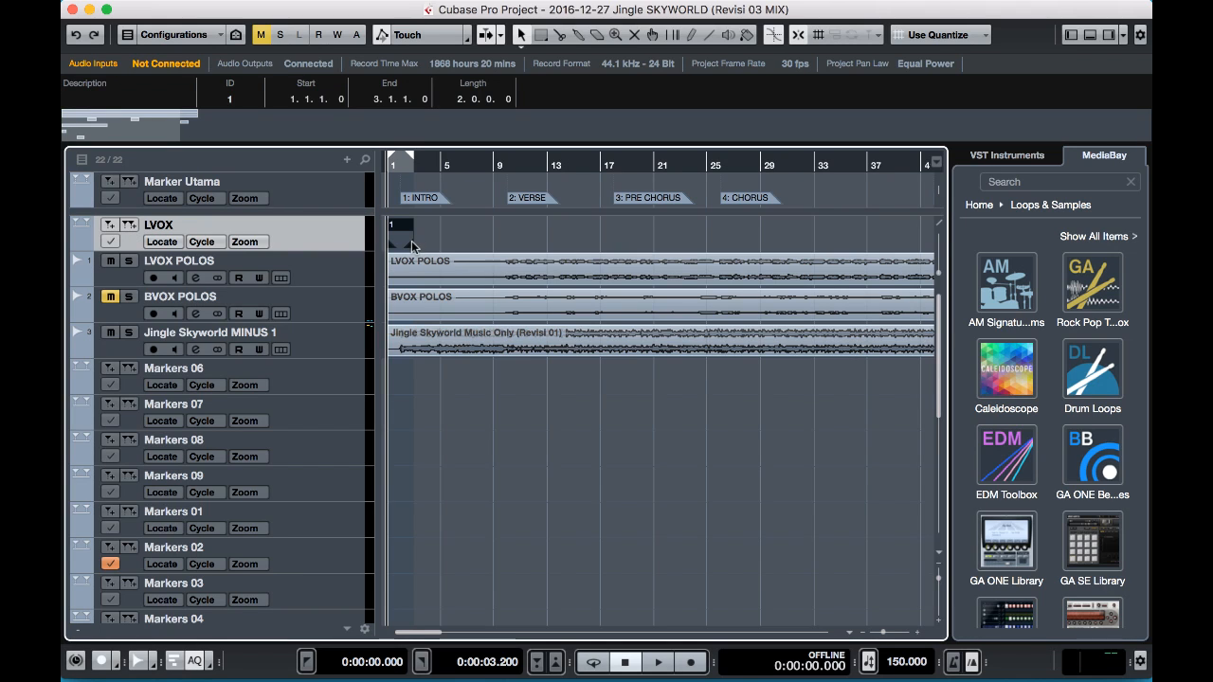
pyautogui.moveTo(407, 237)
pyautogui.mouseDown()
pyautogui.moveTo(523, 247)
pyautogui.moveTo(488, 248)
pyautogui.mouseUp()
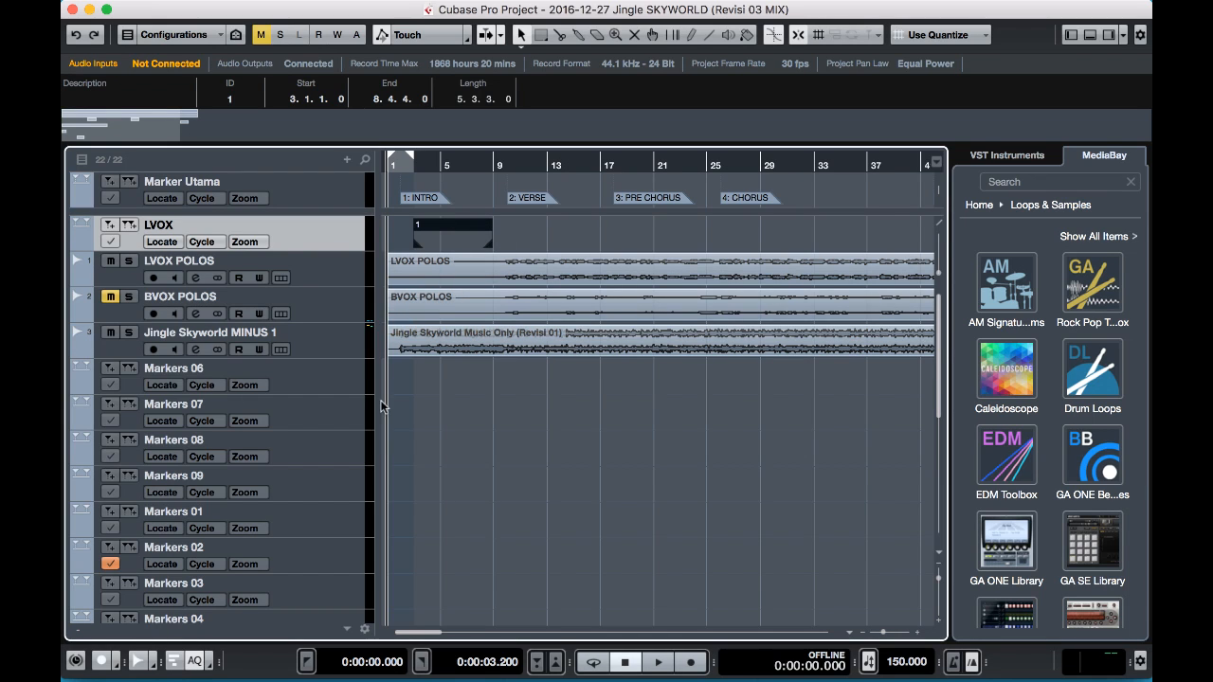
# Move the Markers 06 track above Jingle Skyworld MINUS 1 and rename it MINUS ONE.
pyautogui.click(319, 388)
pyautogui.moveTo(320, 387); pyautogui.dragTo(318, 337)
pyautogui.doubleClick(318, 338)
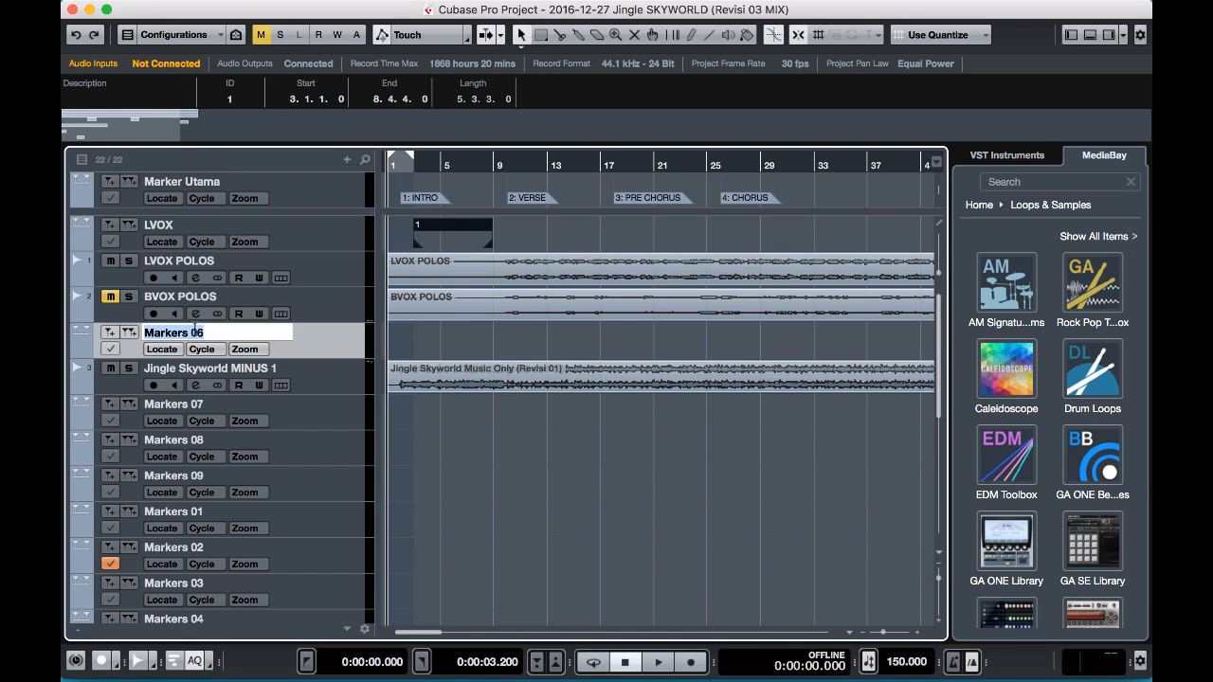
pyautogui.write('MINUS ON')
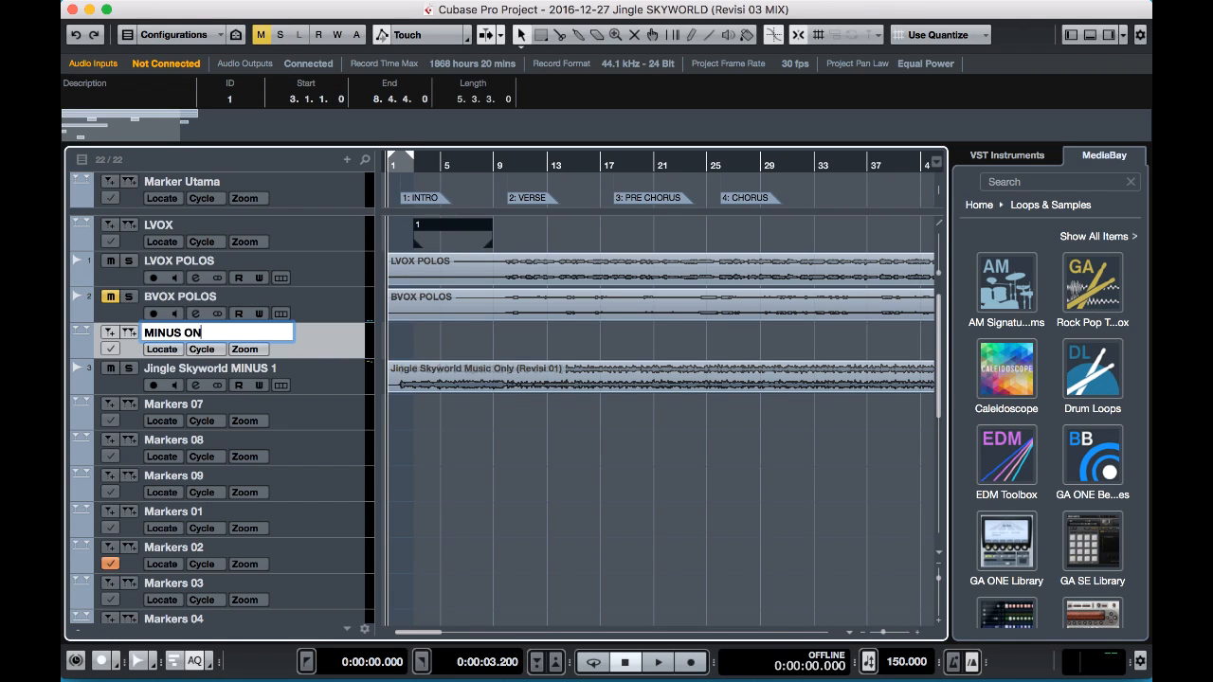
pyautogui.write('E')
pyautogui.press('Return')
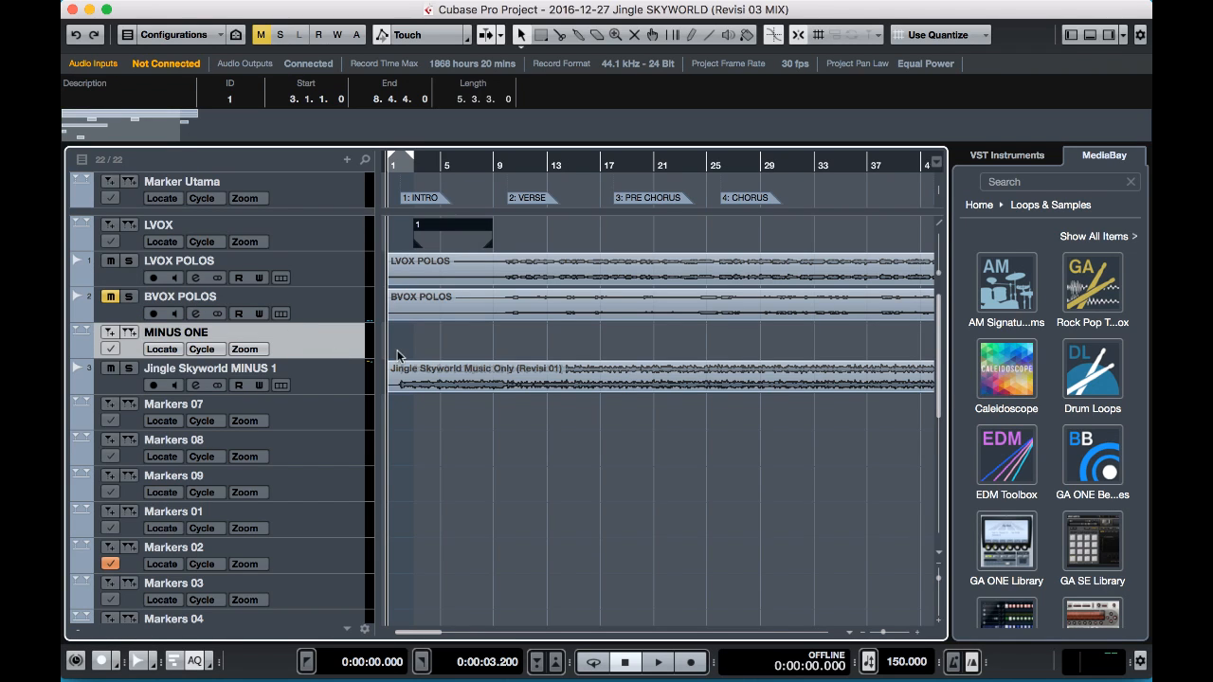
# Add a cycle marker to the MINUS ONE track, spanning 3.1.2.0 to 25.1.1.0.
pyautogui.click(129, 332)
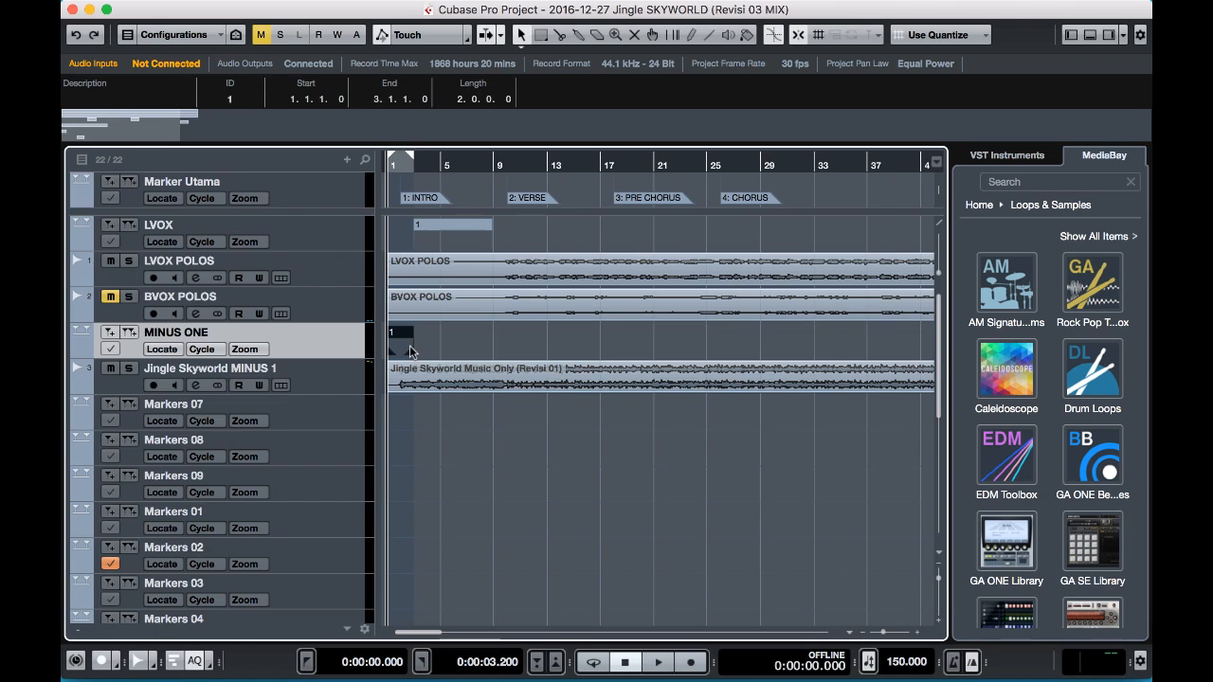
pyautogui.moveTo(472, 354); pyautogui.dragTo(680, 363)
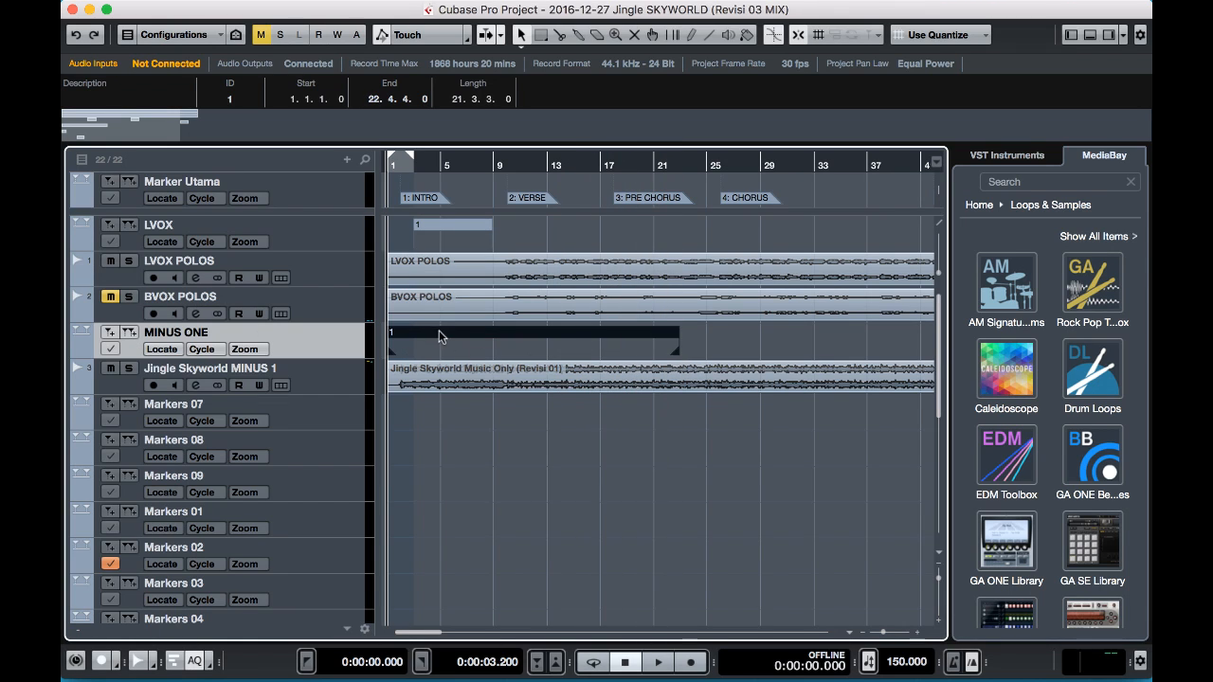
pyautogui.moveTo(436, 330)
pyautogui.mouseDown()
pyautogui.moveTo(488, 332)
pyautogui.moveTo(462, 332)
pyautogui.mouseUp()
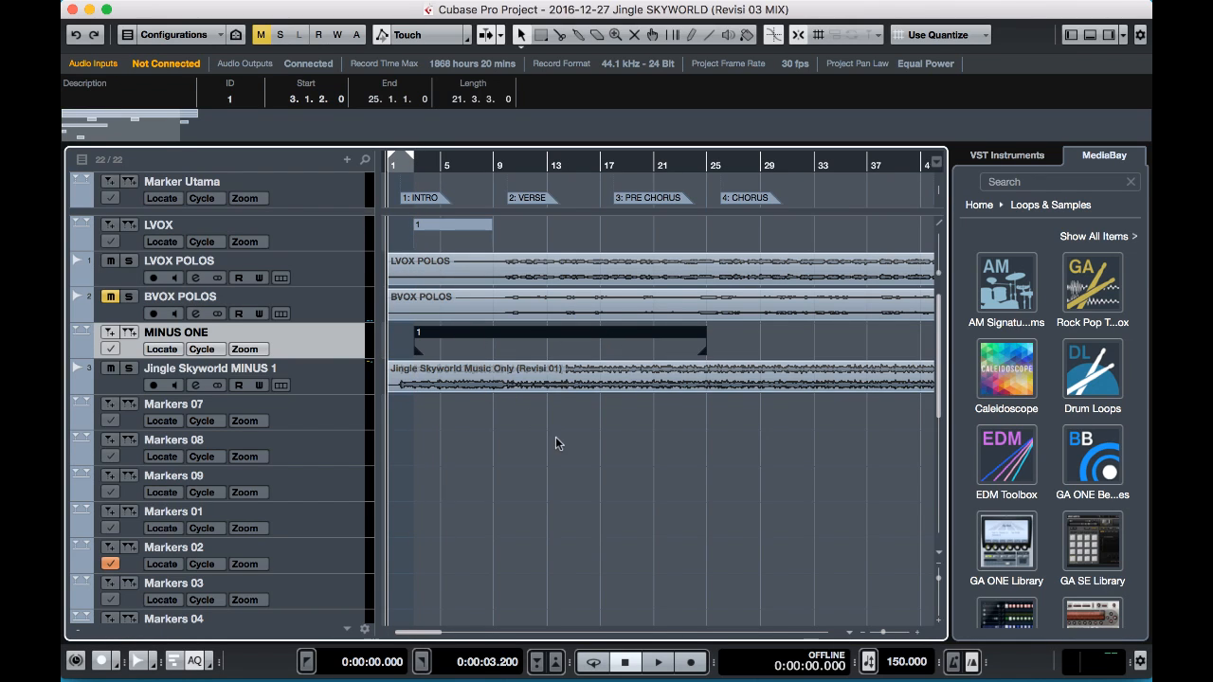
# Make Markers 08 the active marker track.
pyautogui.click(327, 417)
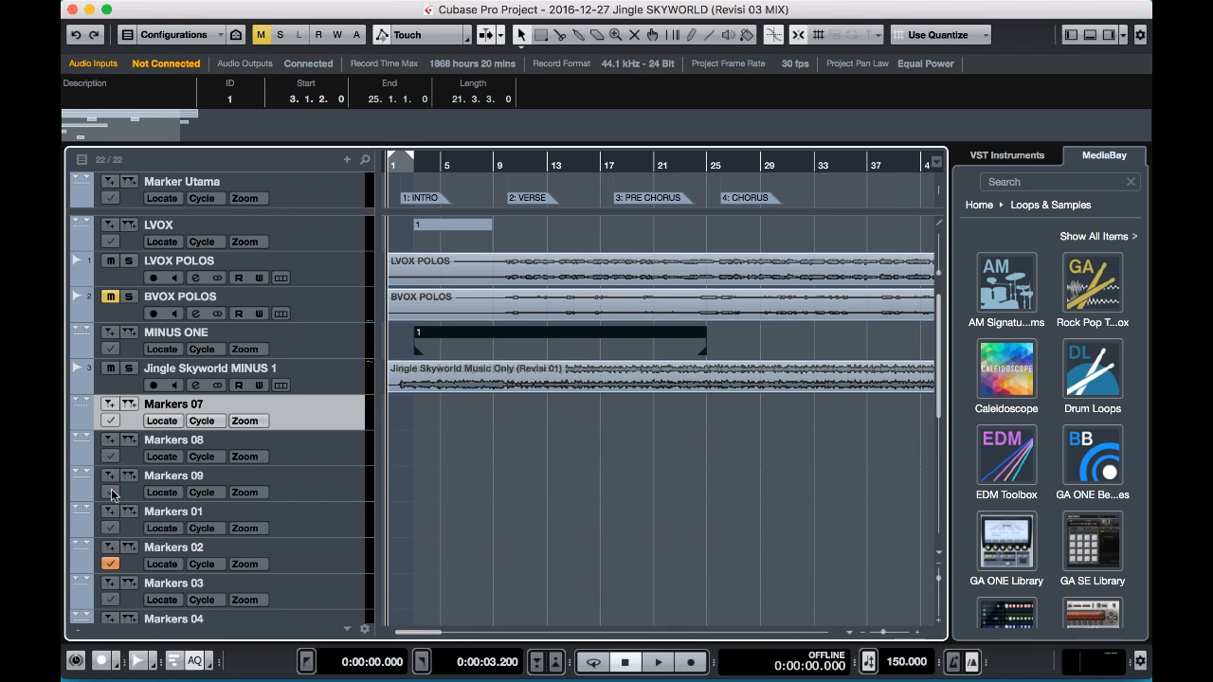
pyautogui.click(110, 457)
pyautogui.click(291, 349)
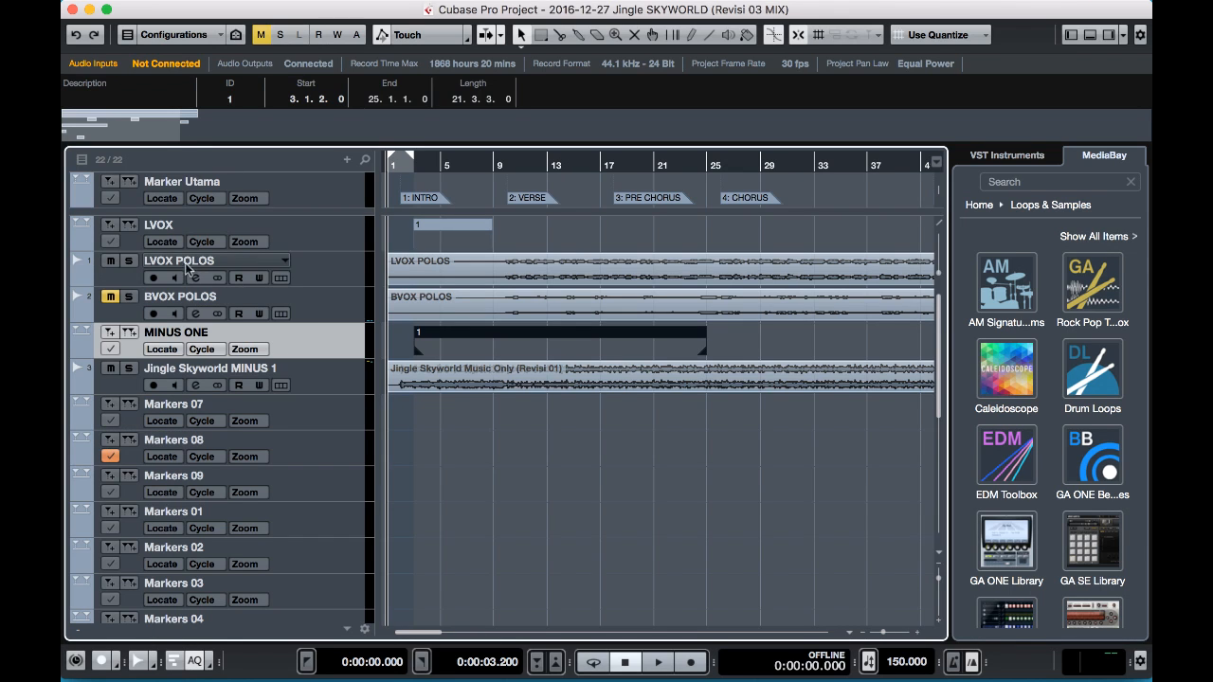
# Label the cycle marker on the LVOX track LVOX and the one on the MINUS ONE track MINUS ONE.
pyautogui.click(319, 237)
pyautogui.click(451, 332)
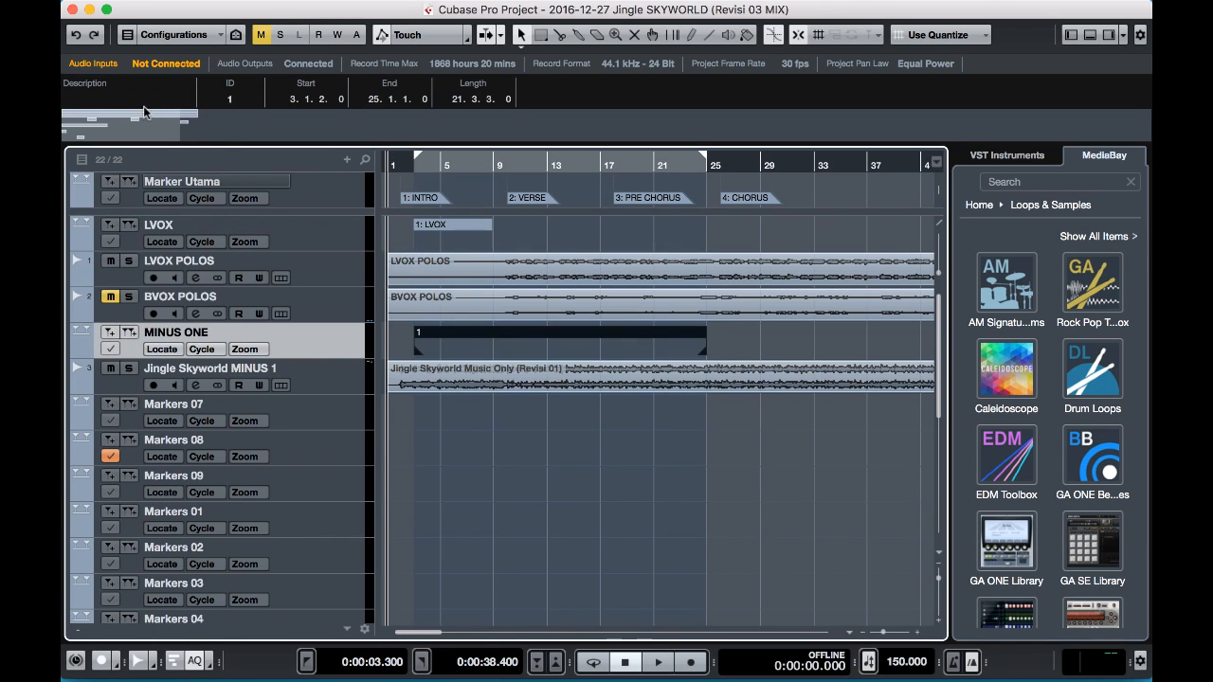
pyautogui.click(144, 110)
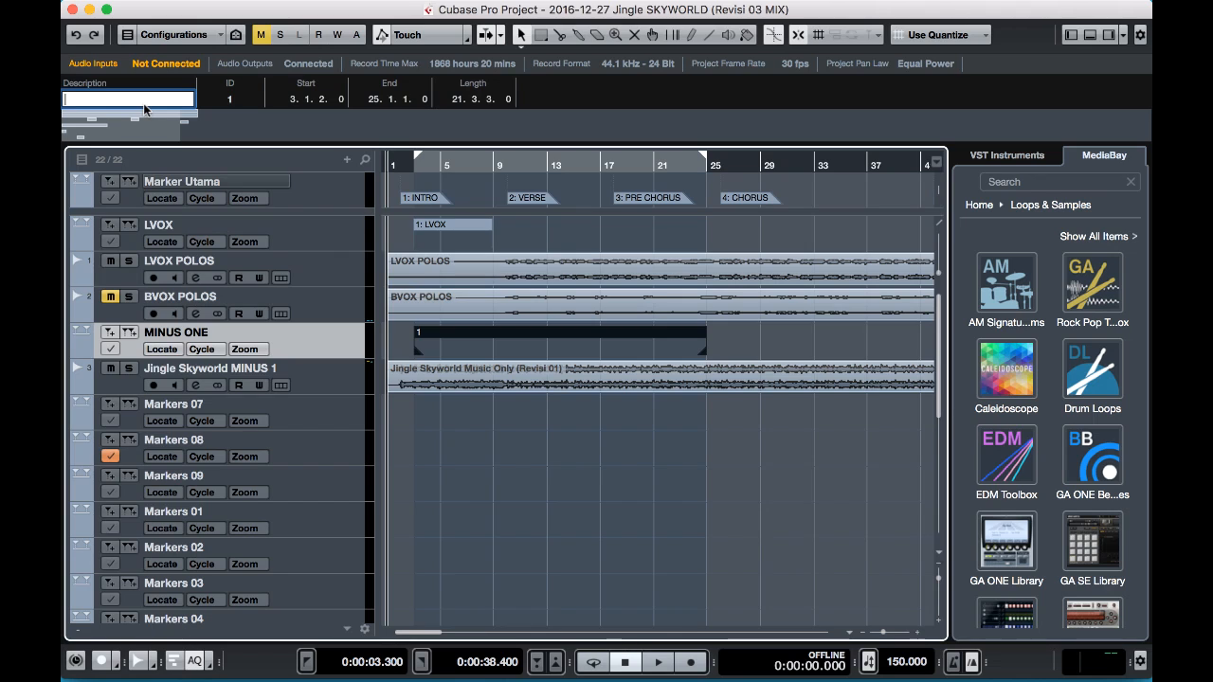
pyautogui.write('MINUS ONE')
pyautogui.press('Return')
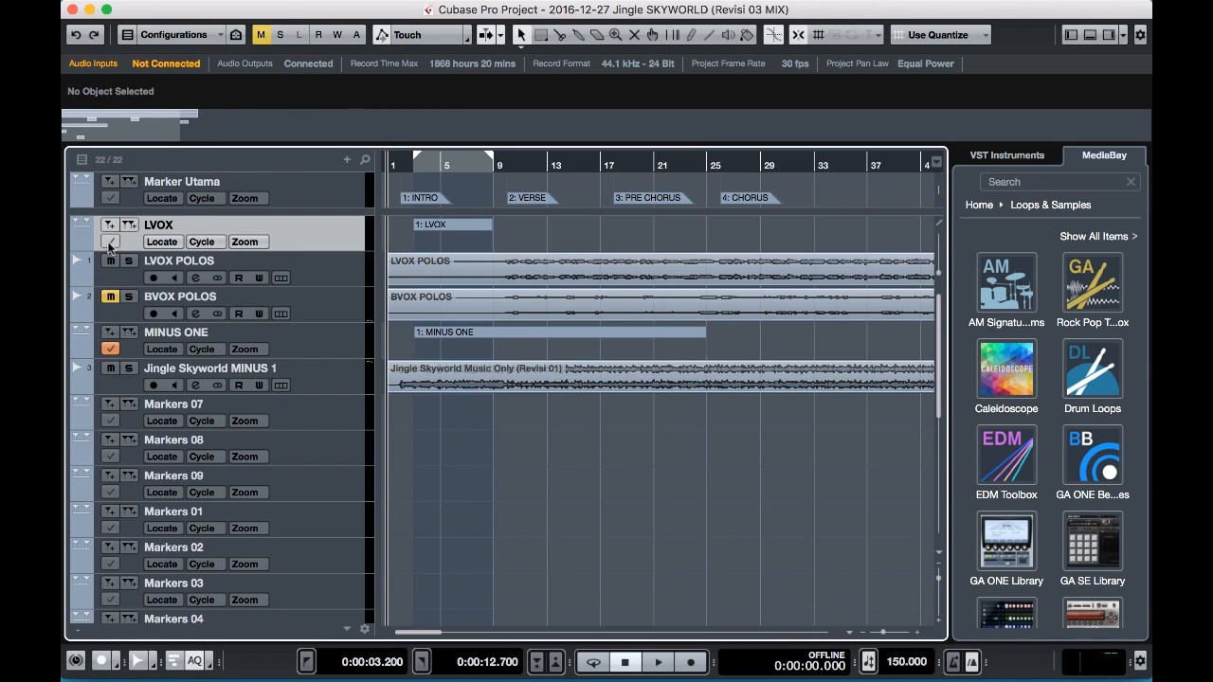
# Make MINUS ONE the active marker track and enable its cycle marker for export in the audio mixdown settings.
pyautogui.click(328, 343)
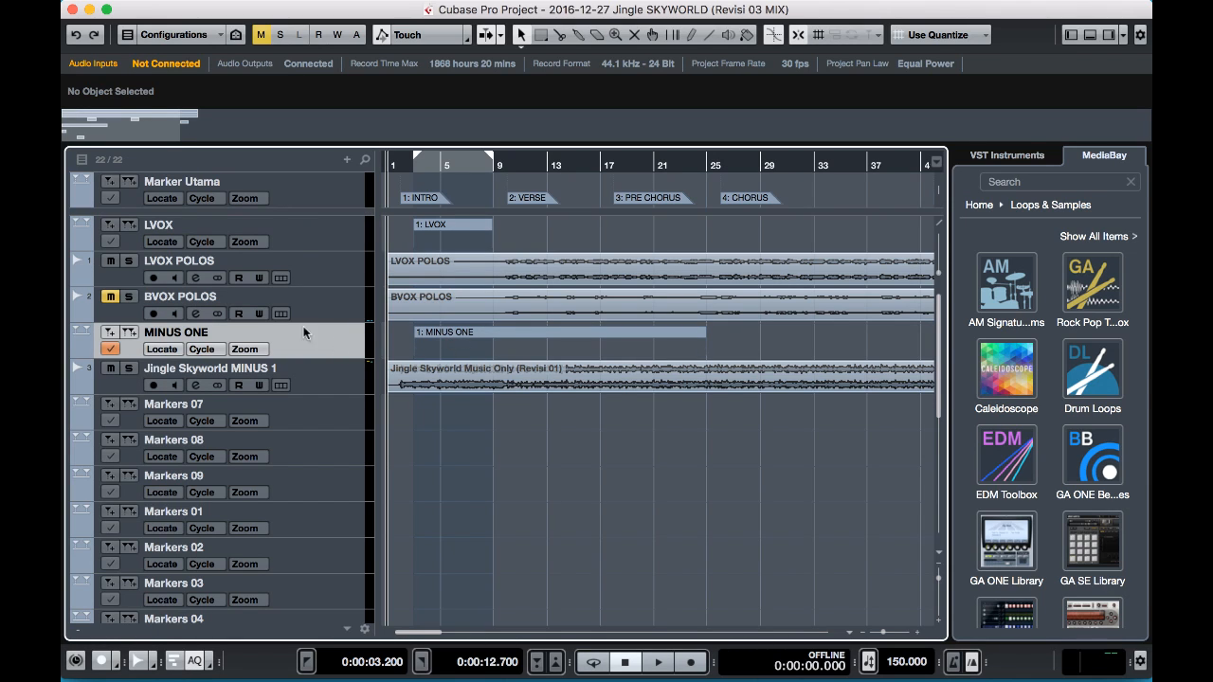
pyautogui.click(112, 349)
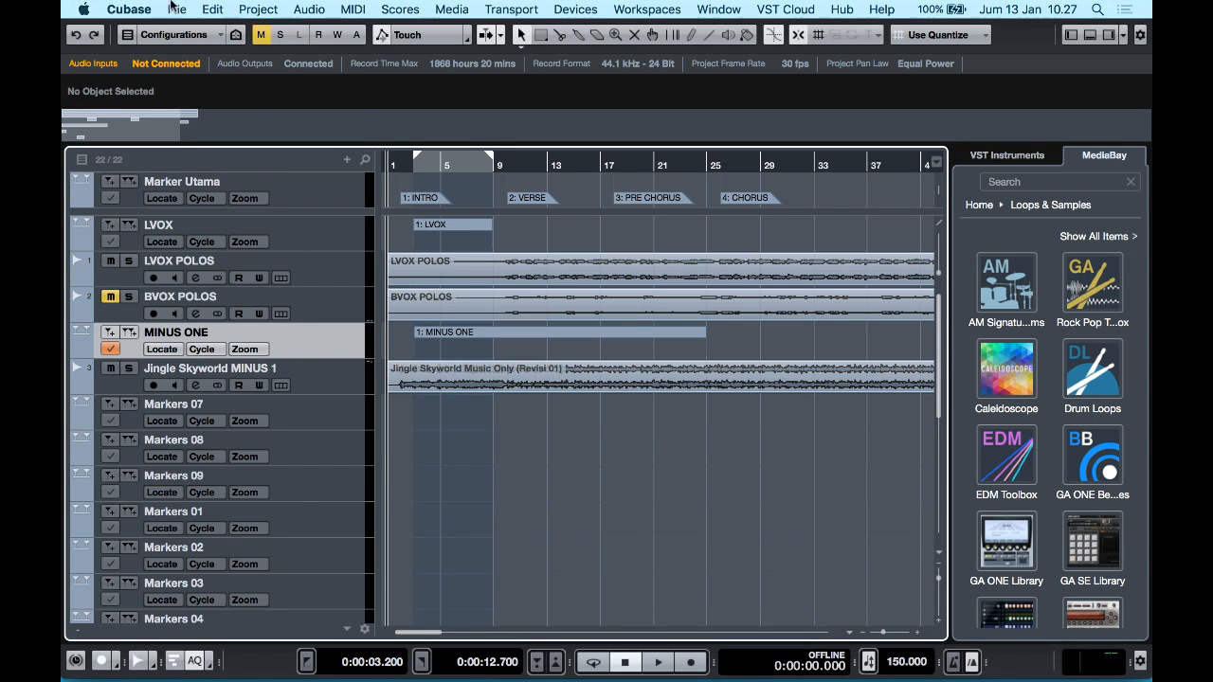
pyautogui.click(177, 10)
pyautogui.moveTo(237, 256)
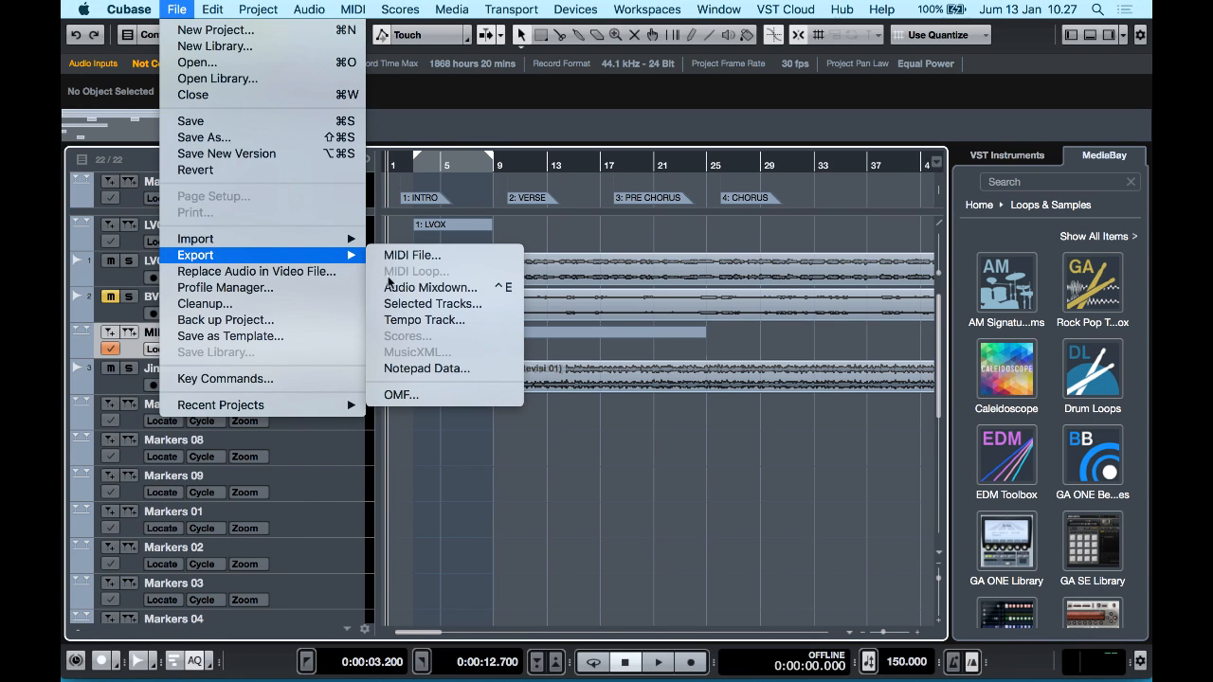
pyautogui.click(401, 287)
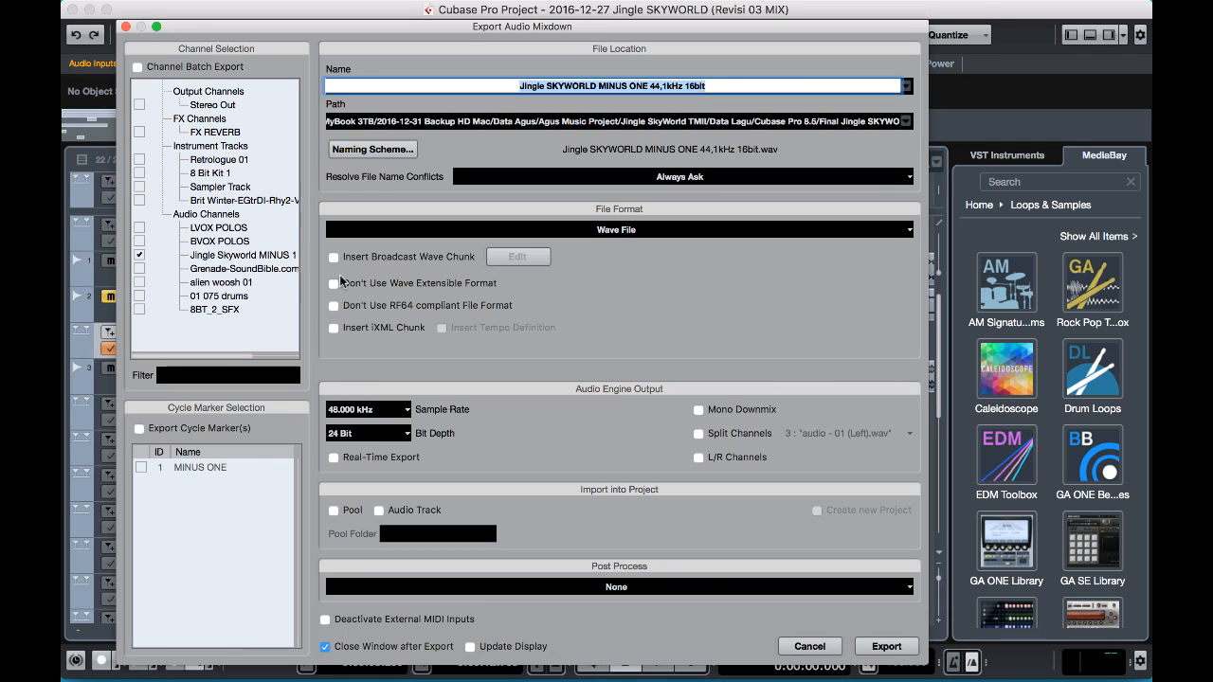
pyautogui.click(140, 432)
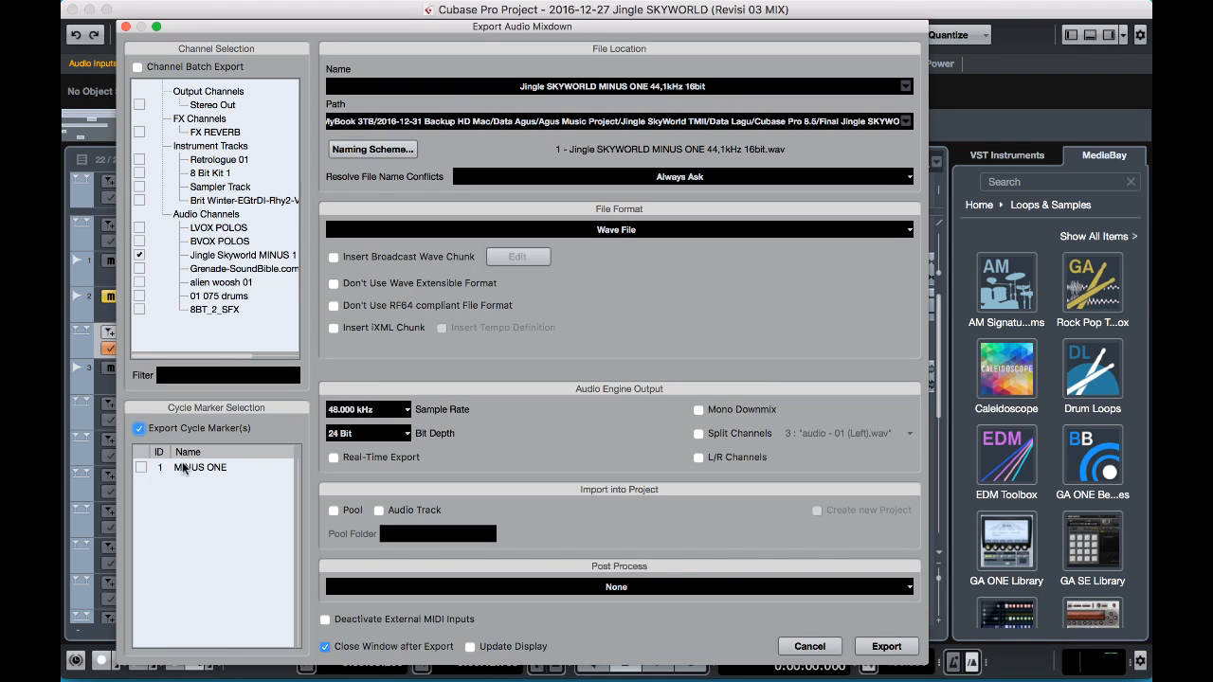
pyautogui.click(141, 467)
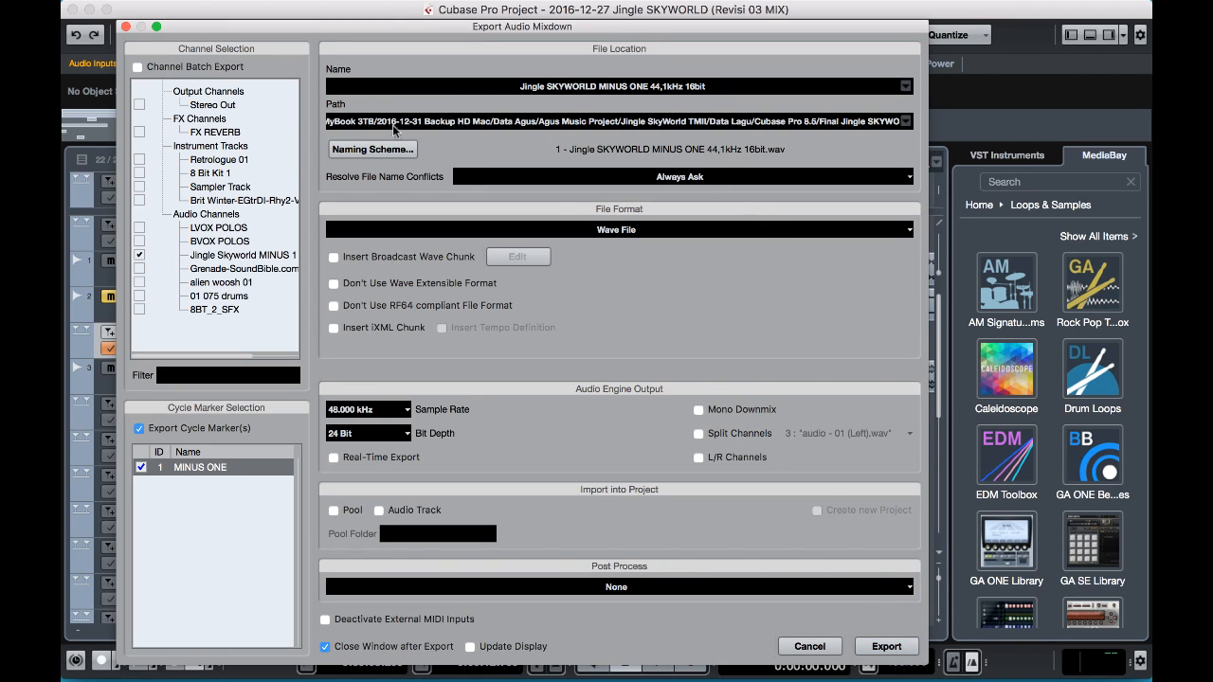
pyautogui.click(126, 27)
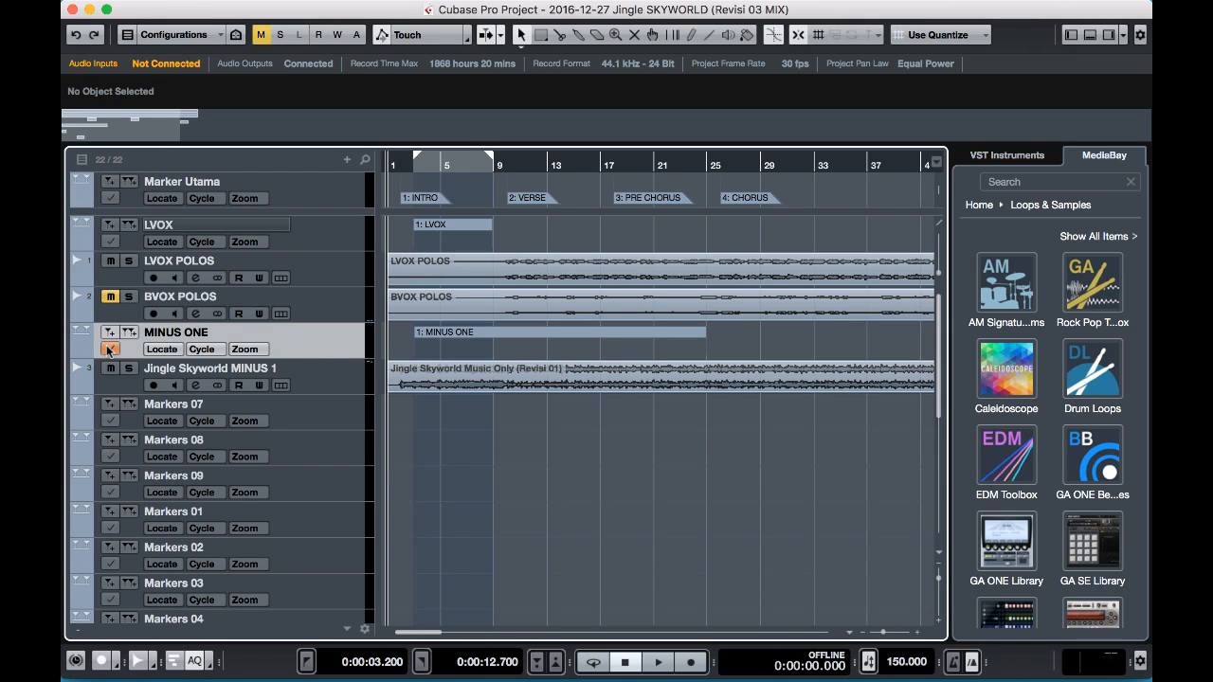
# Make LVOX the active marker track and check the cycle marker list in the audio mixdown settings without exporting.
pyautogui.click(109, 241)
pyautogui.click(176, 9)
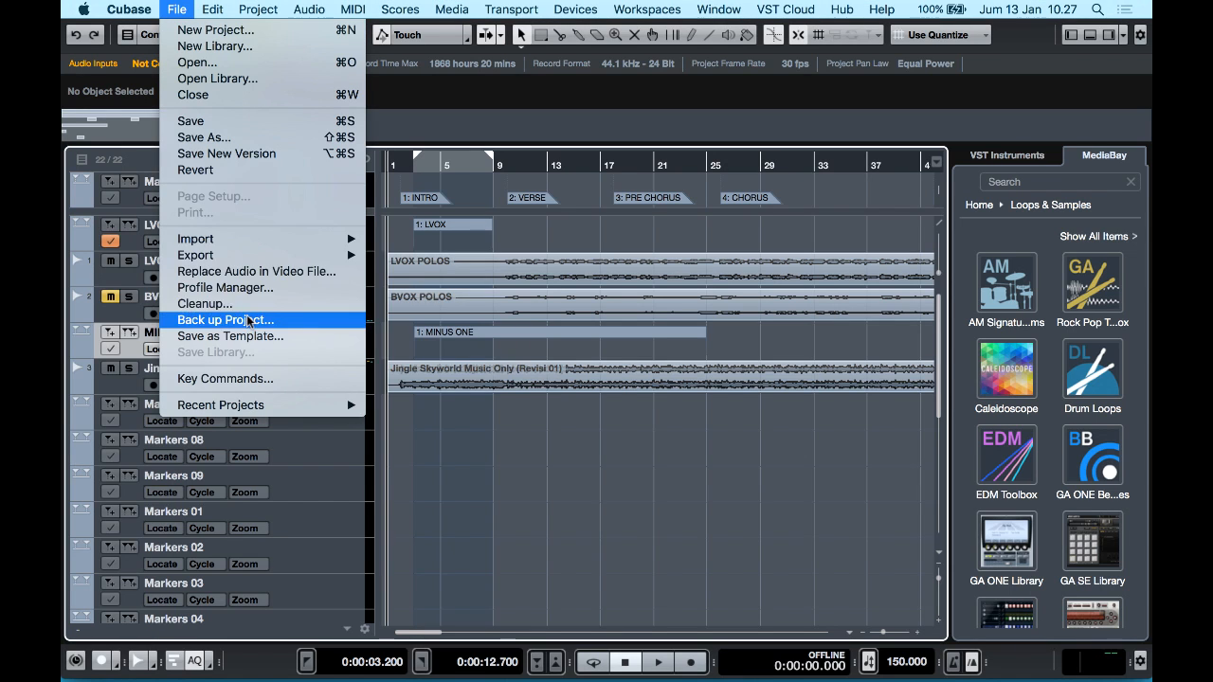
pyautogui.moveTo(244, 256)
pyautogui.click(430, 287)
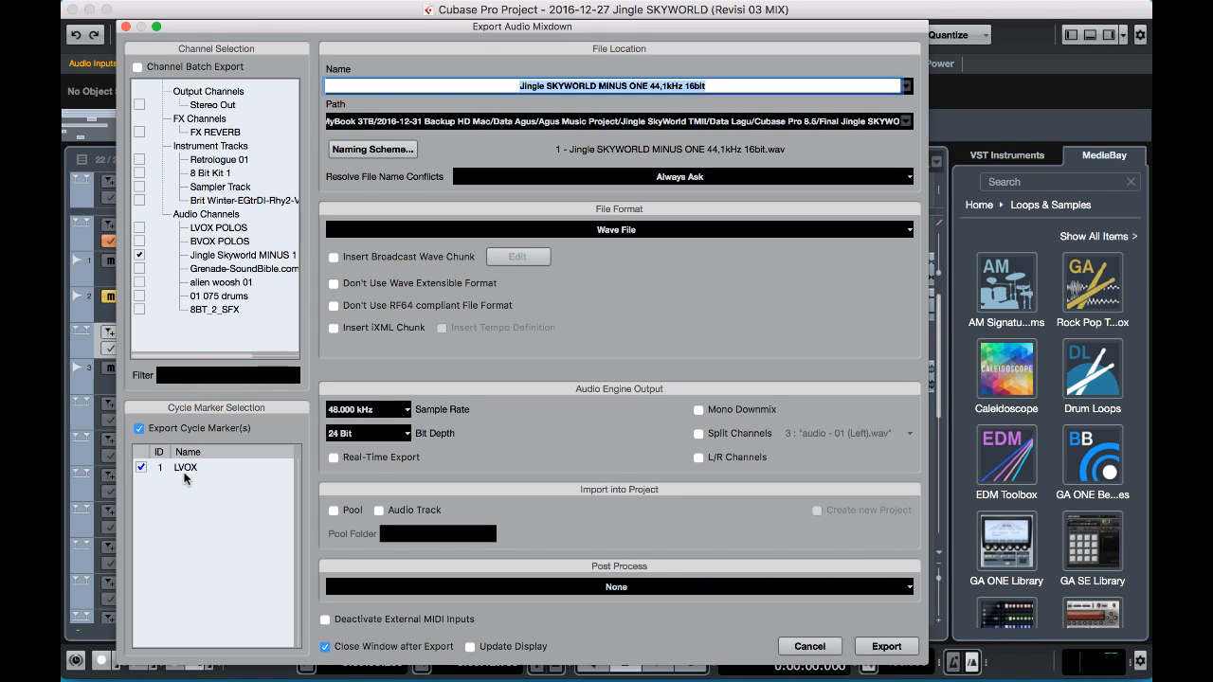
pyautogui.click(810, 646)
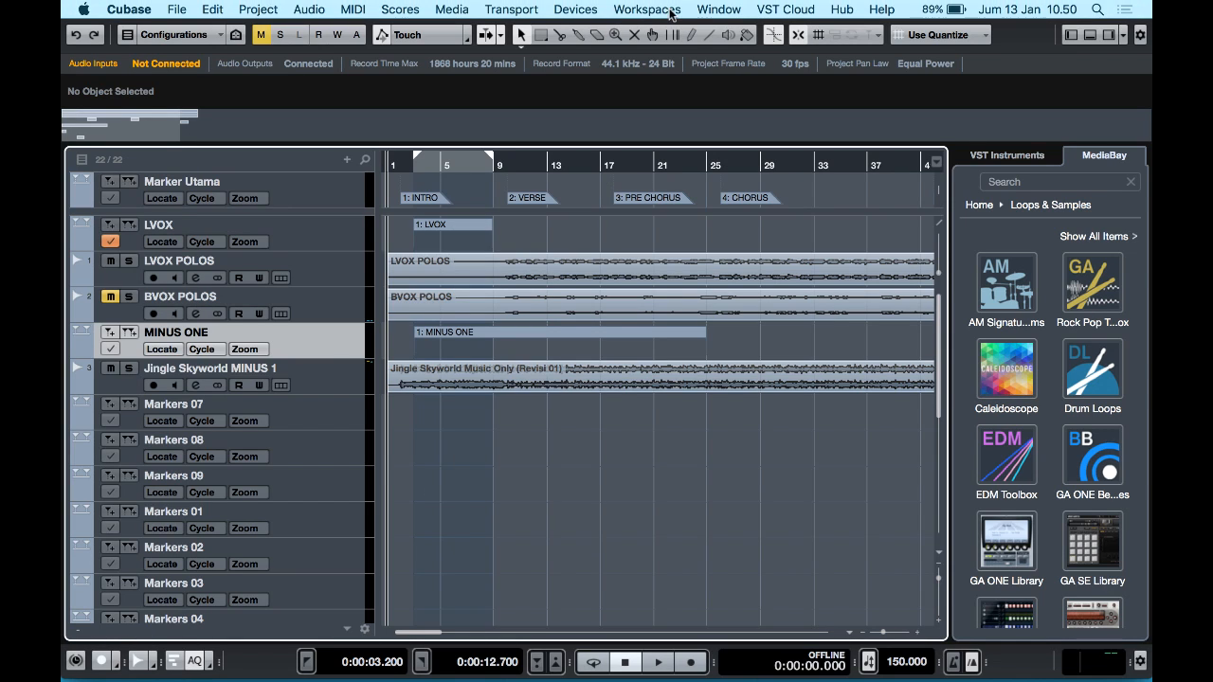
# Create a VST Connect PRO setup with Front Left as the talkback device port.
pyautogui.click(767, 11)
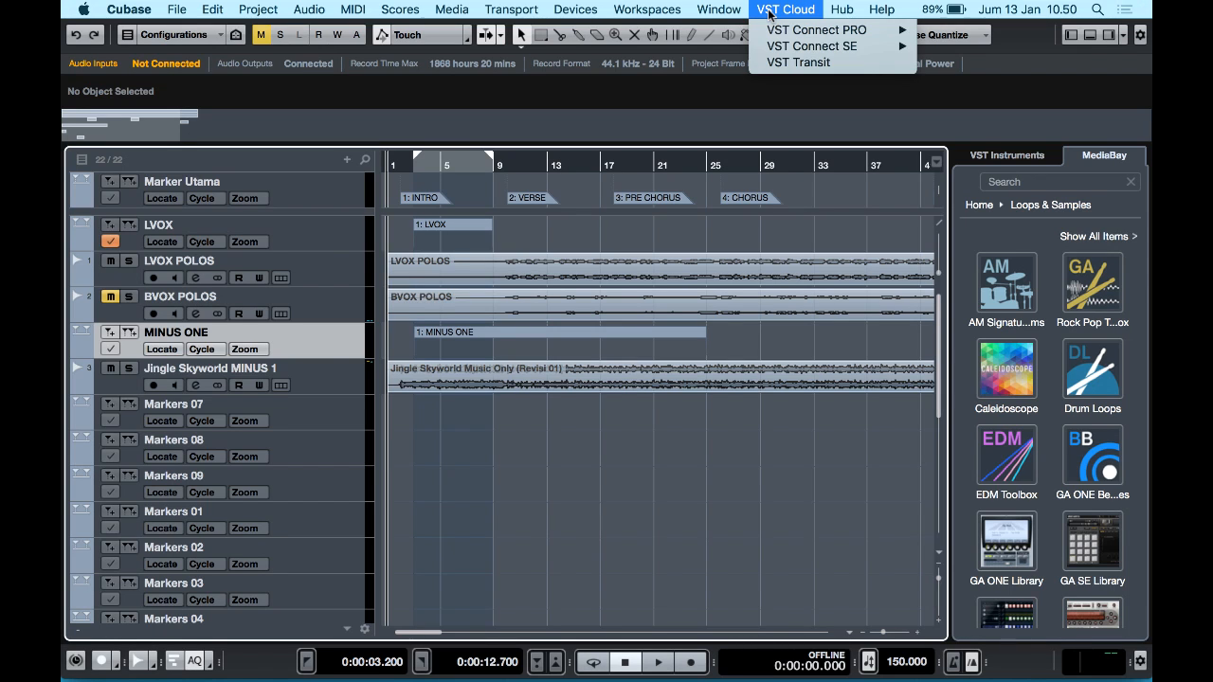
pyautogui.moveTo(782, 29)
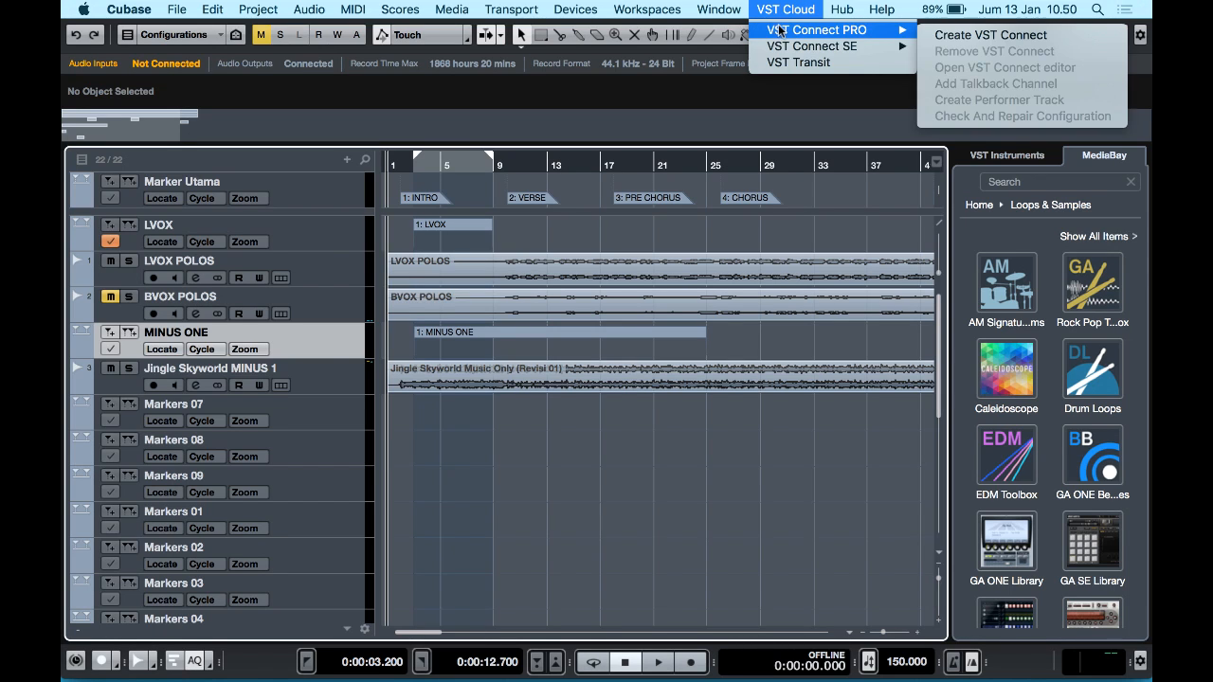
pyautogui.click(976, 35)
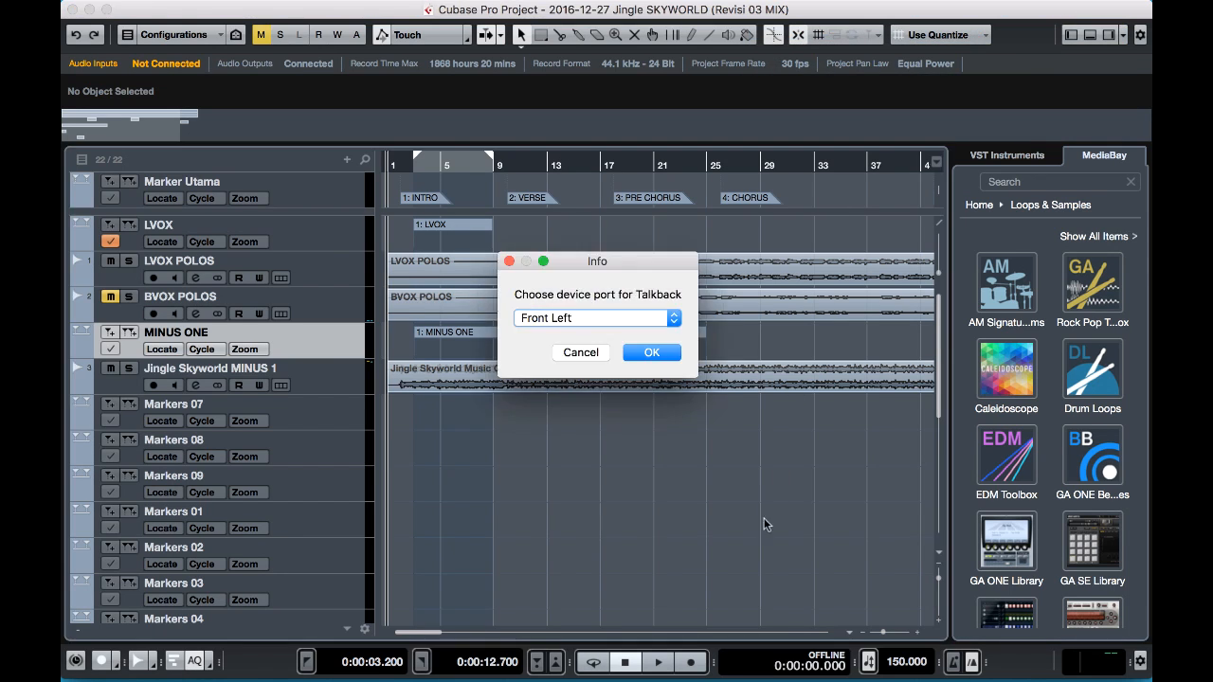
pyautogui.click(674, 318)
pyautogui.click(675, 320)
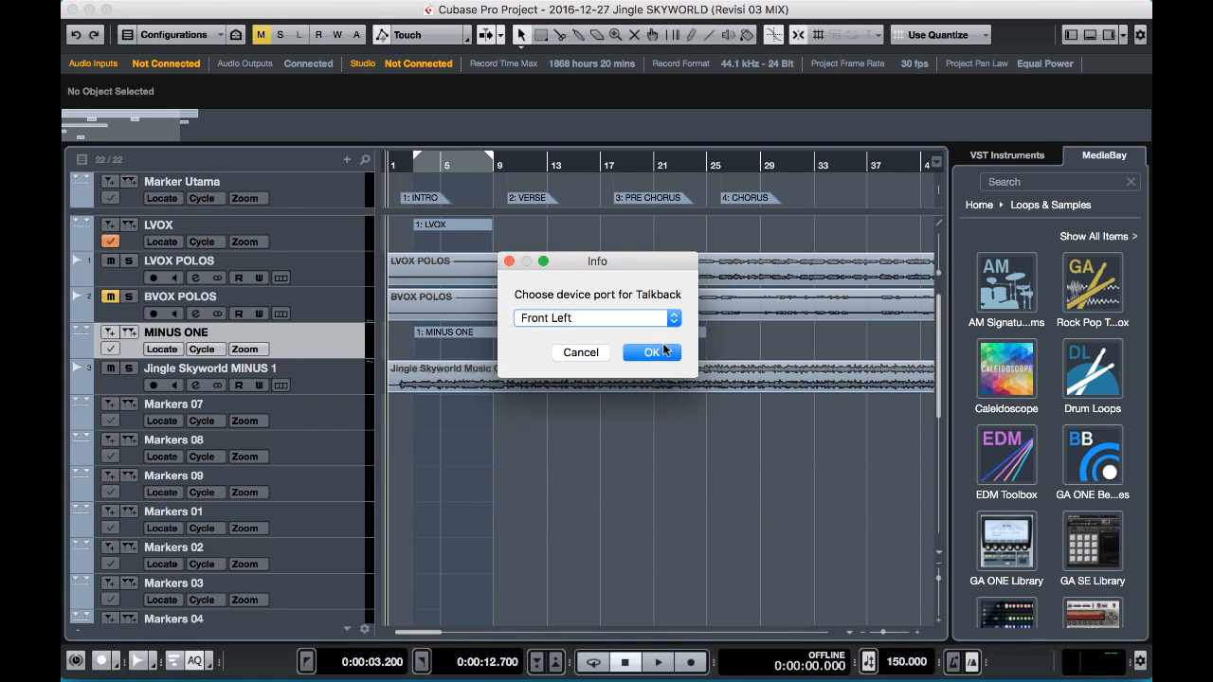
pyautogui.click(653, 352)
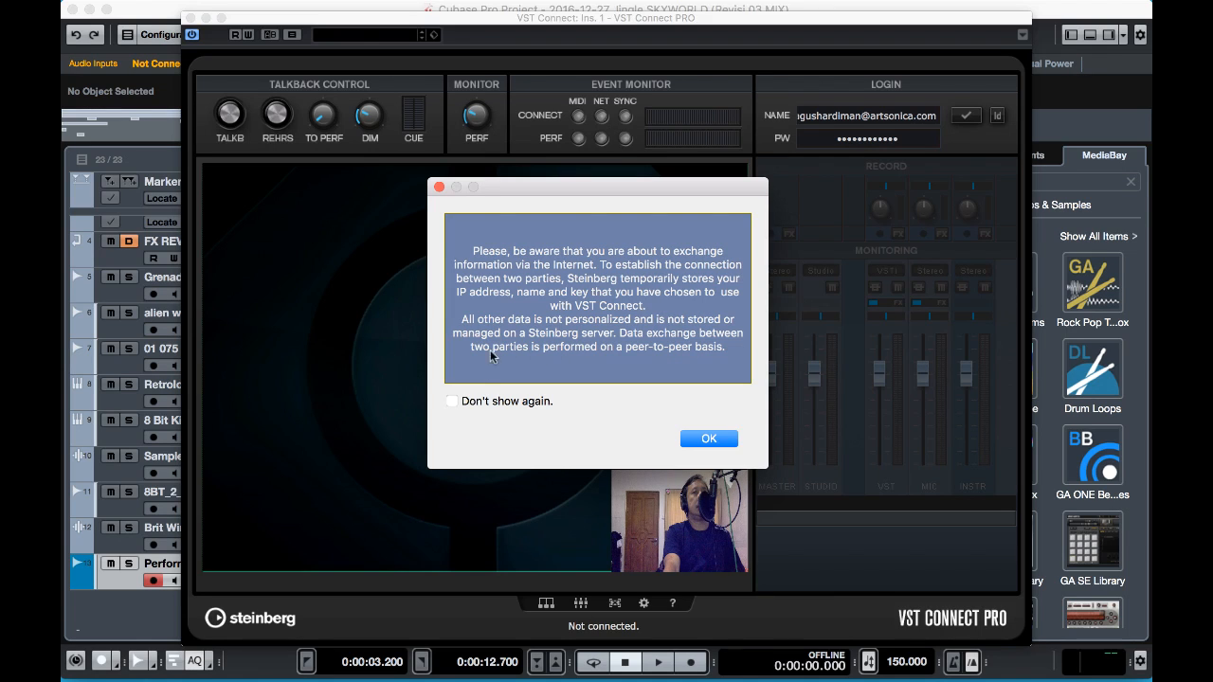
# Accept the Internet data exchange notice with Don't show again enabled and log in with the account credentials already filled in.
pyautogui.click(452, 402)
pyautogui.click(707, 439)
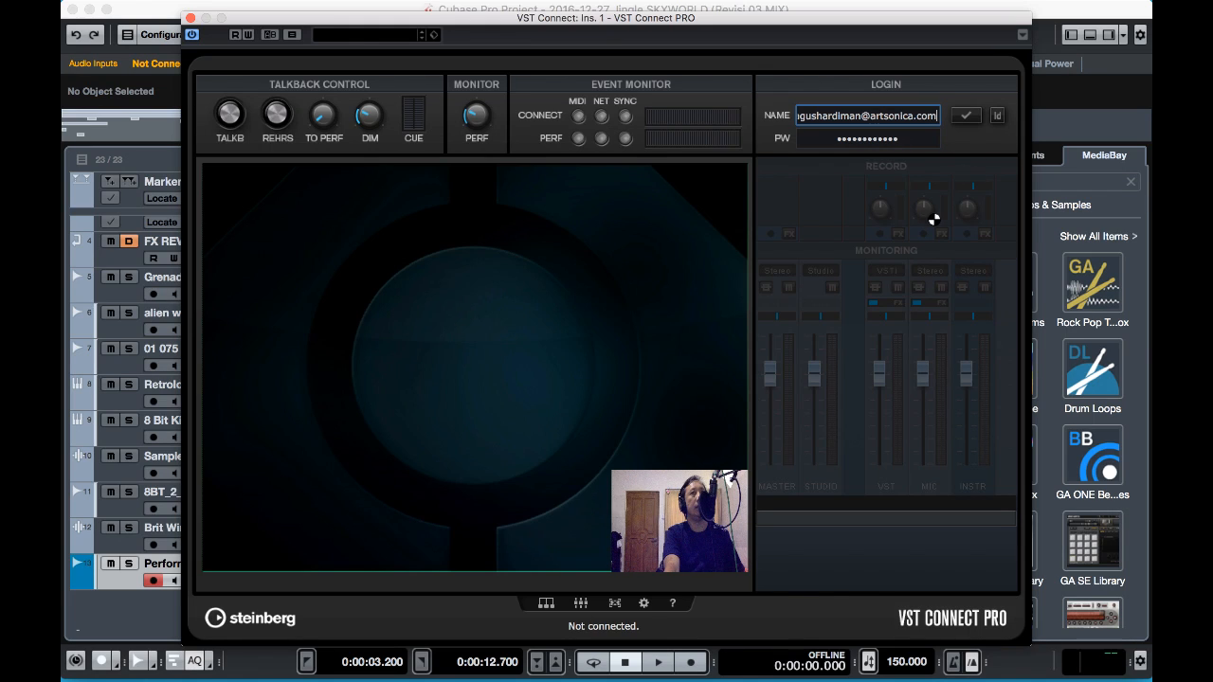
pyautogui.press('Return')
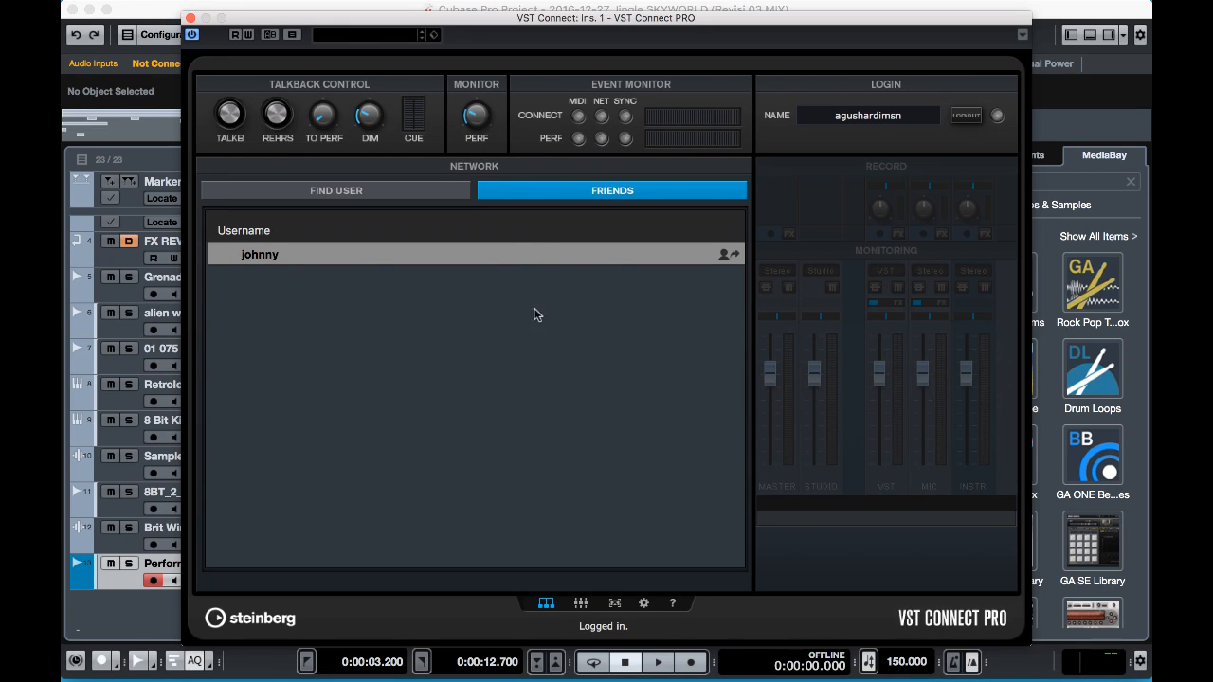
# Search the network for other VST Connect users by username and select two of the matching users in turn.
pyautogui.click(391, 191)
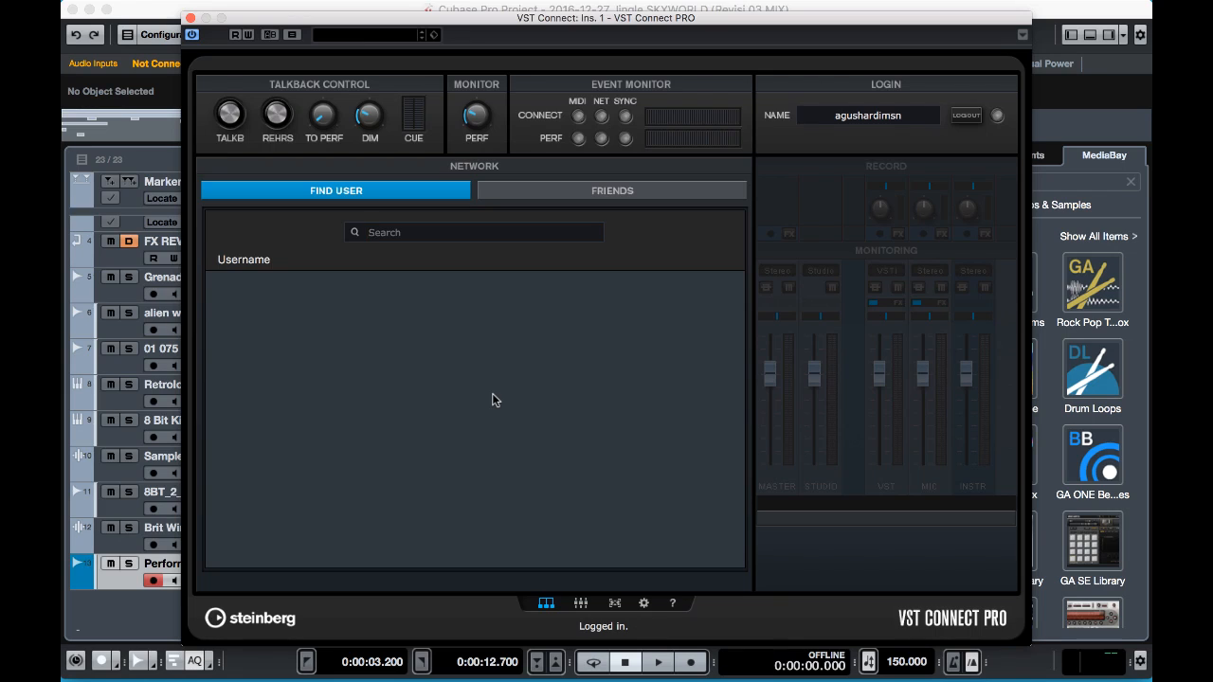
pyautogui.write('PAULS')
pyautogui.press('BackSpace')
pyautogui.write('A')
pyautogui.press('Return')
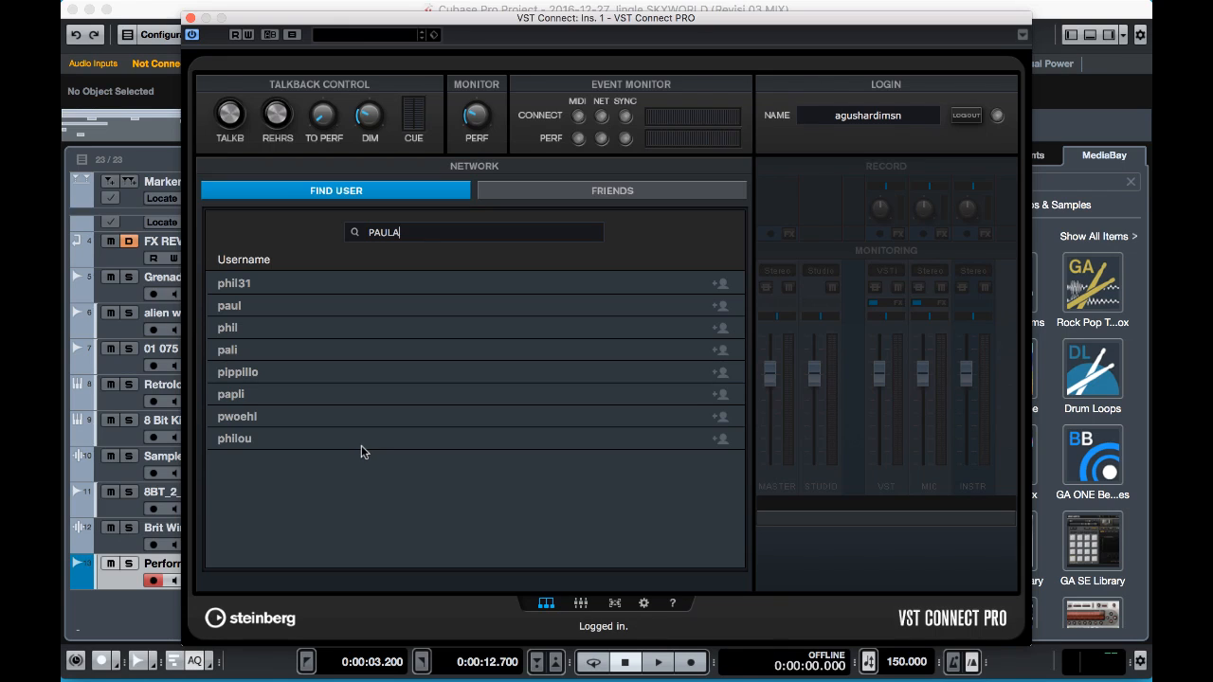
pyautogui.click(239, 392)
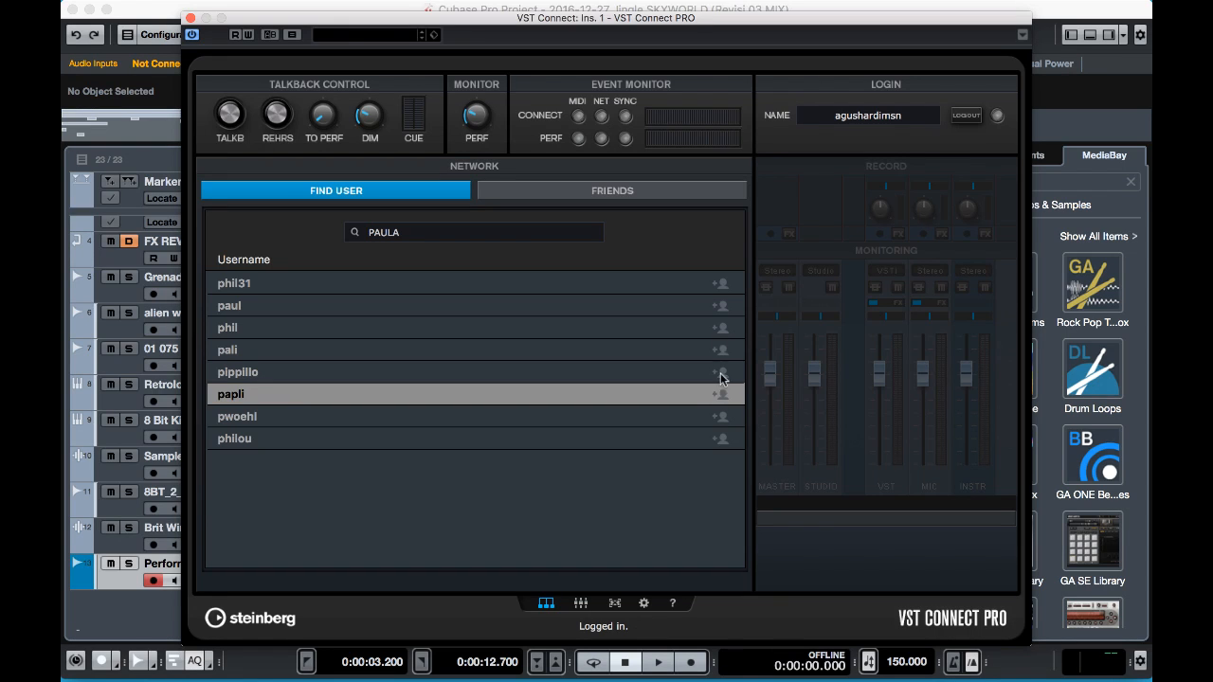
pyautogui.click(246, 355)
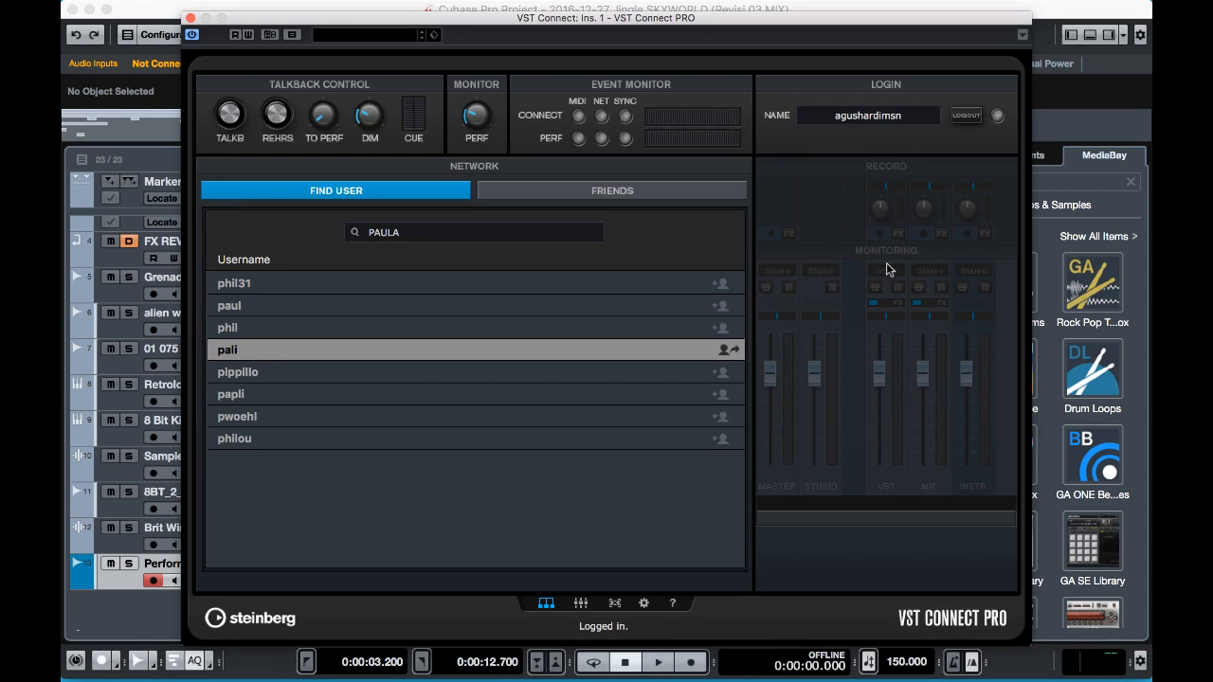
# Open the VST Connect setup's configuration page with the audio and video upstream settings.
pyautogui.click(643, 603)
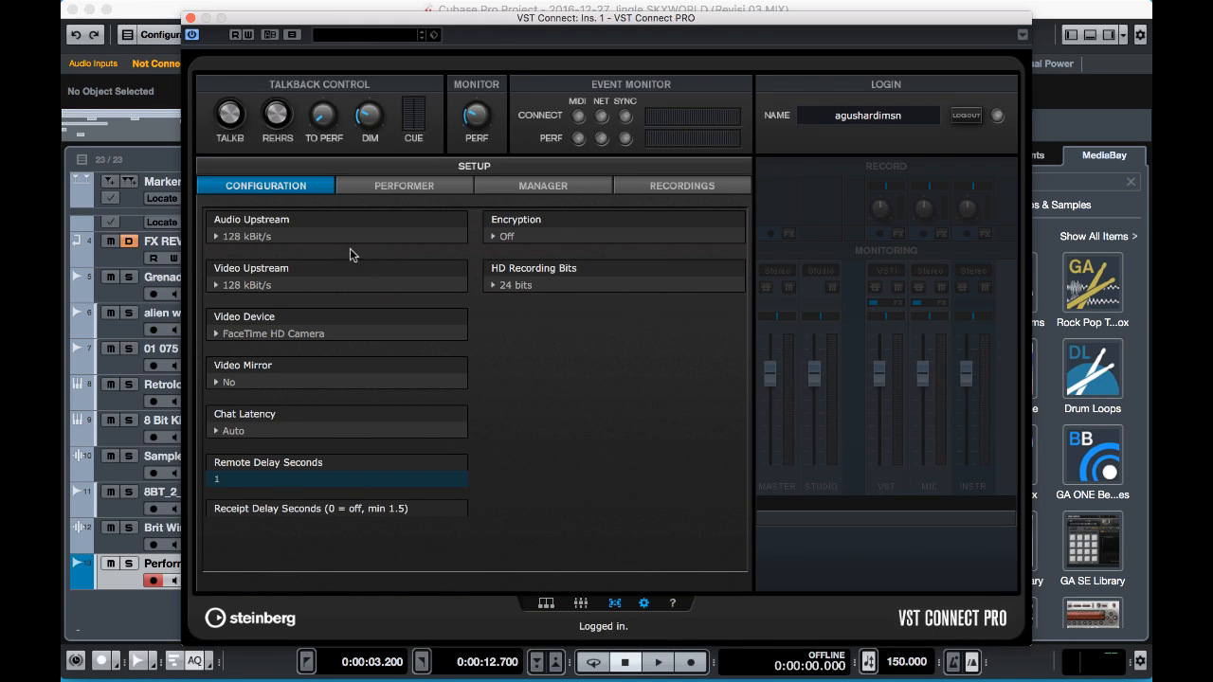